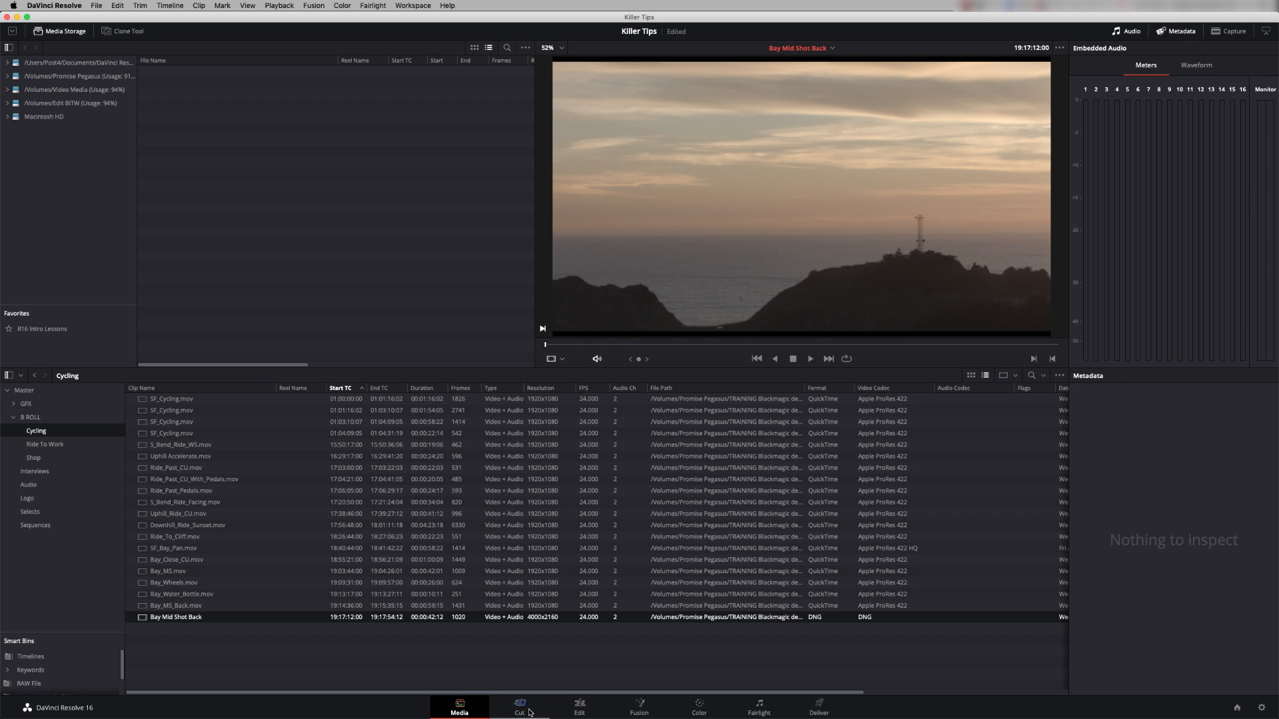
Tour the Edit, Cut, Color, Fairlight and Deliver pages, examining how each one presents the KILLER TIPS EDIT 02 timeline
left_click(579, 707)
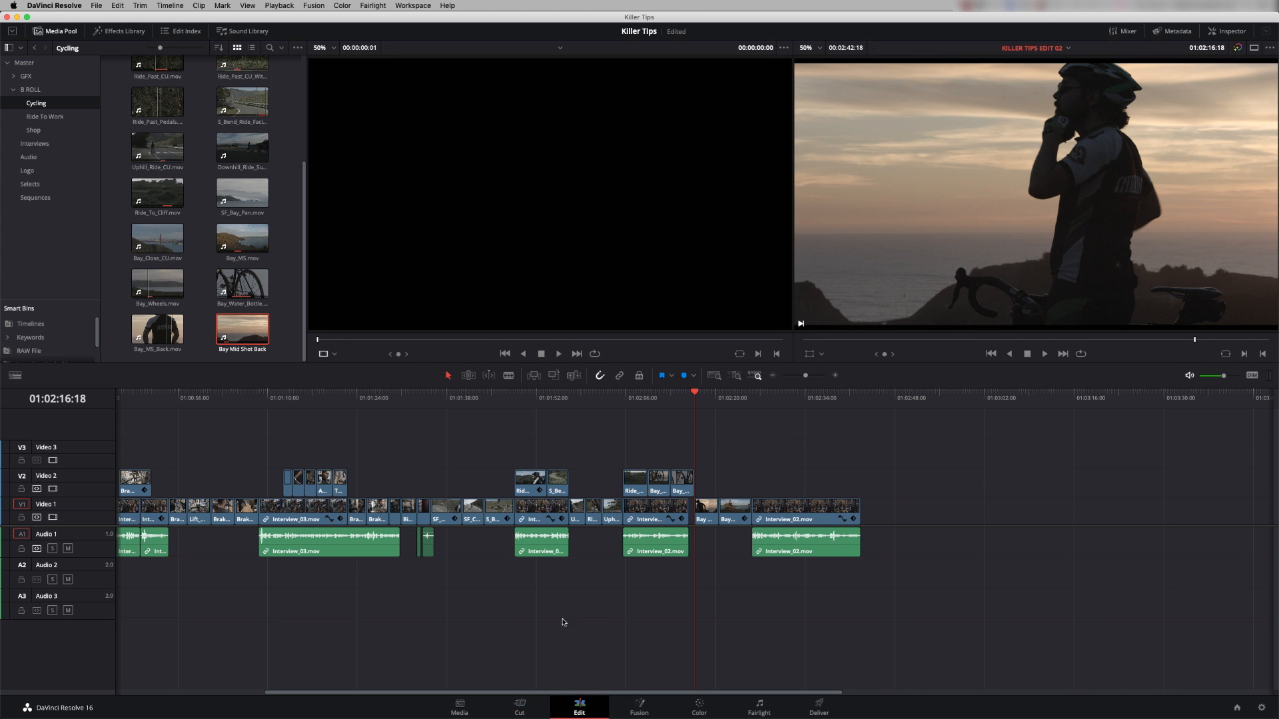
left_click(522, 707)
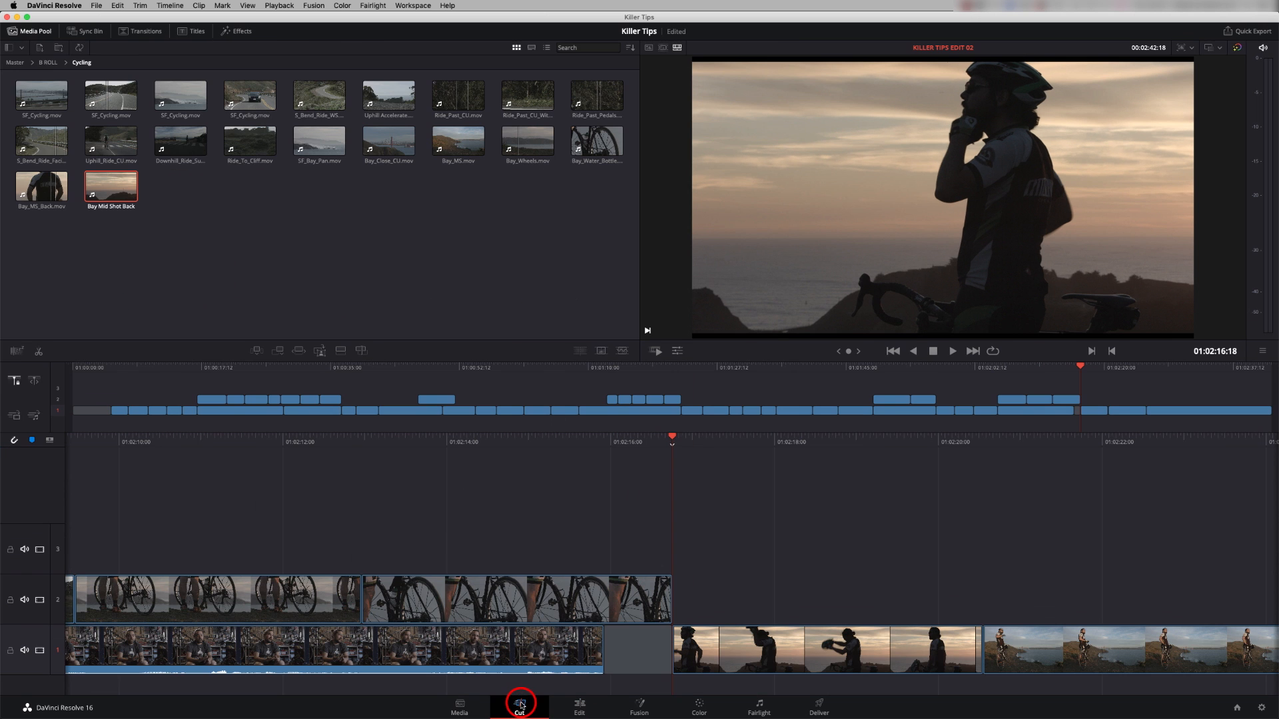
left_click(576, 706)
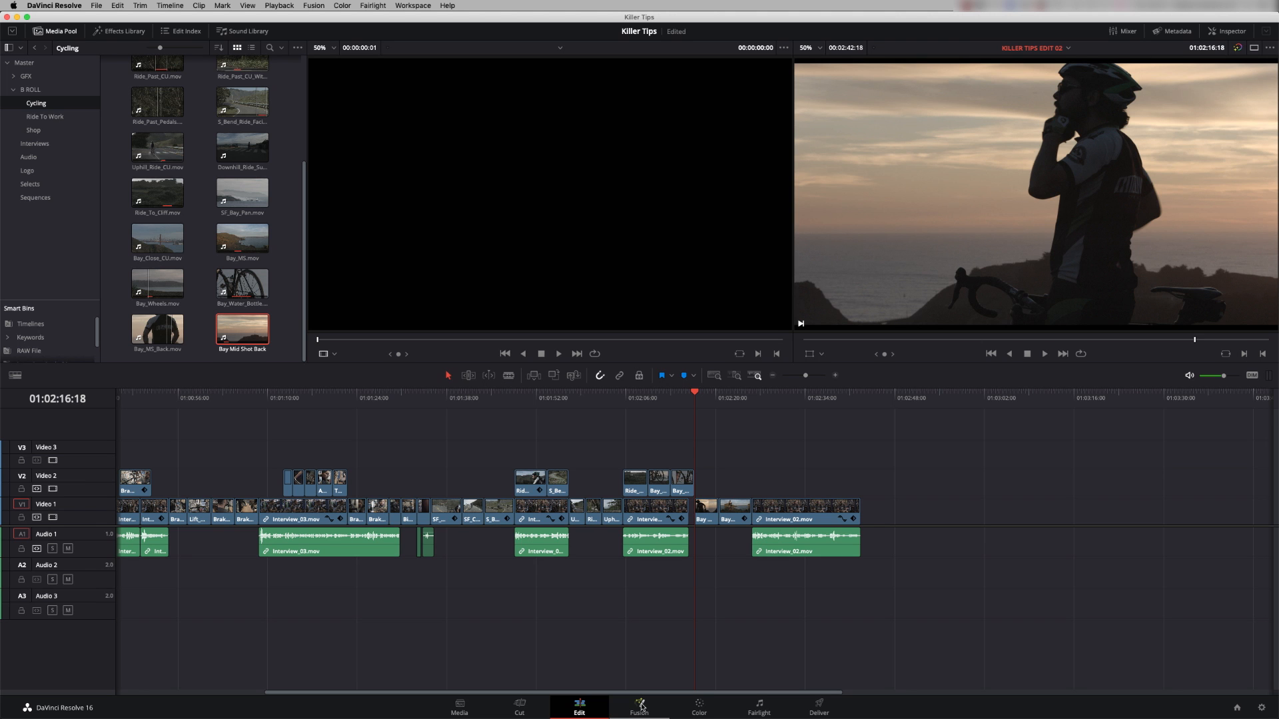
left_click(699, 707)
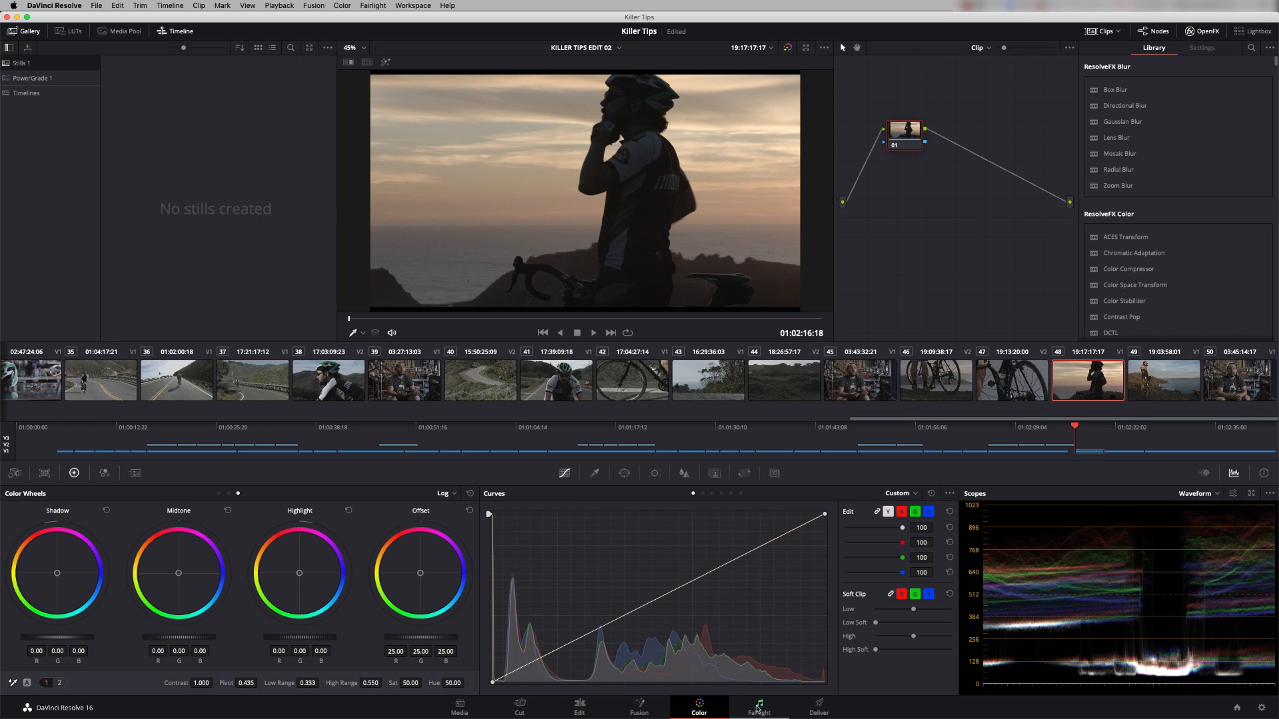
left_click(759, 707)
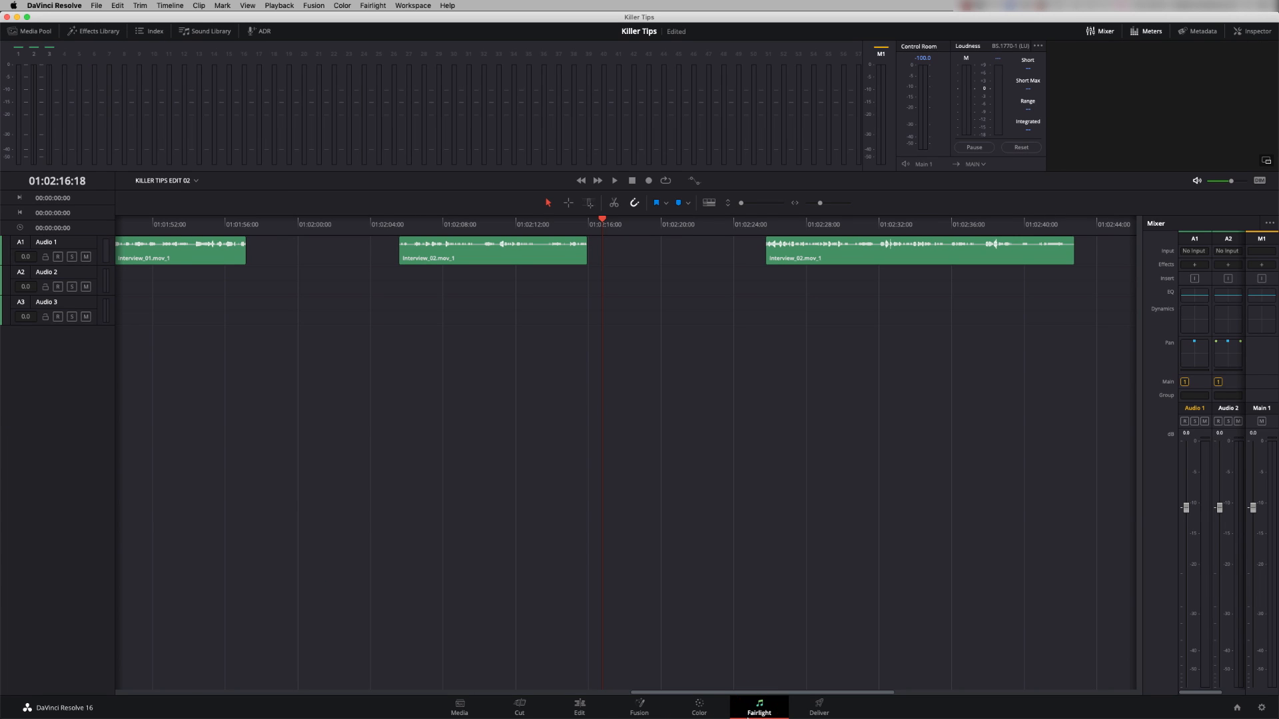
left_click(580, 707)
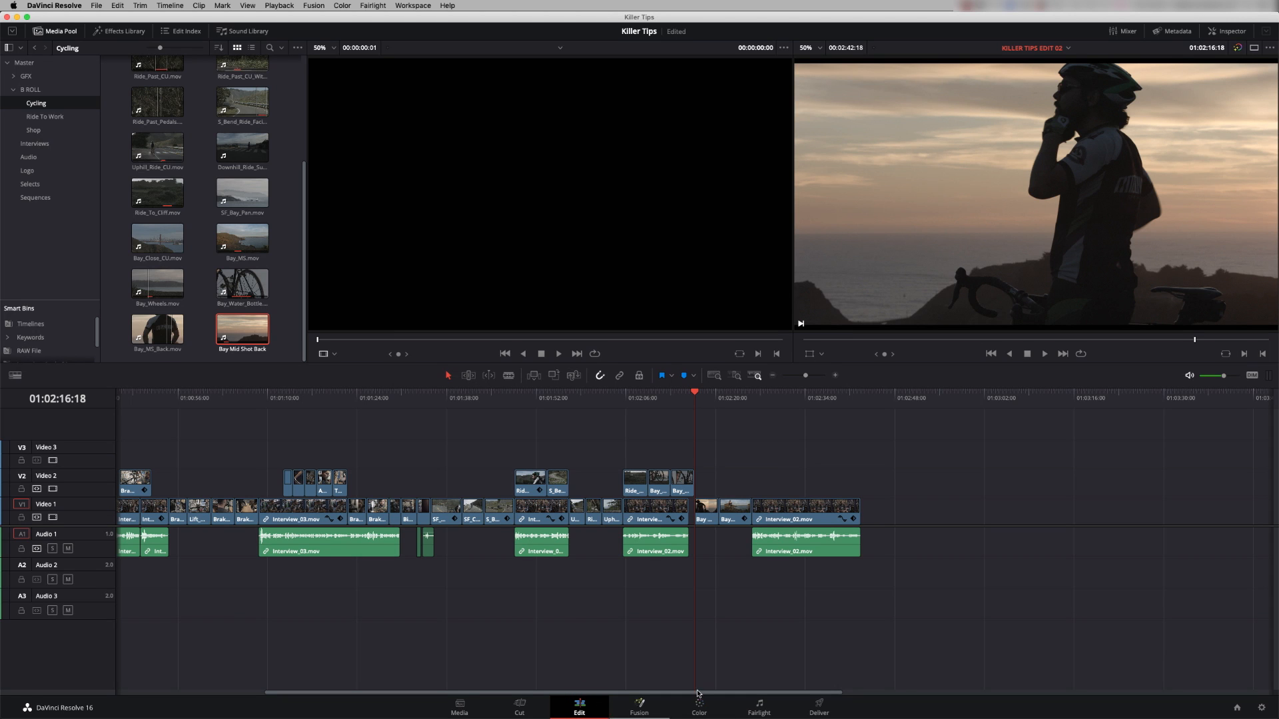
left_click(819, 706)
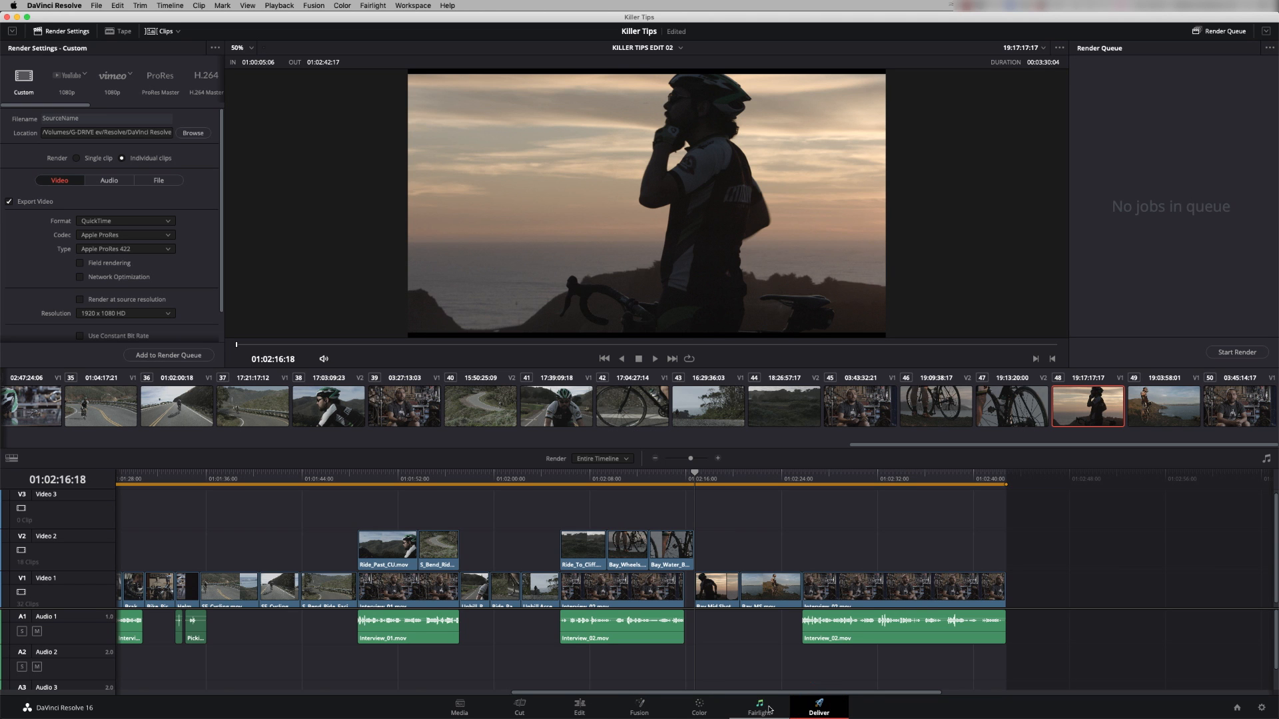
On the Edit page, delete the sunset cyclist clip starting at 01:02:16:18 from Video 1, leaving a gap
left_click(579, 708)
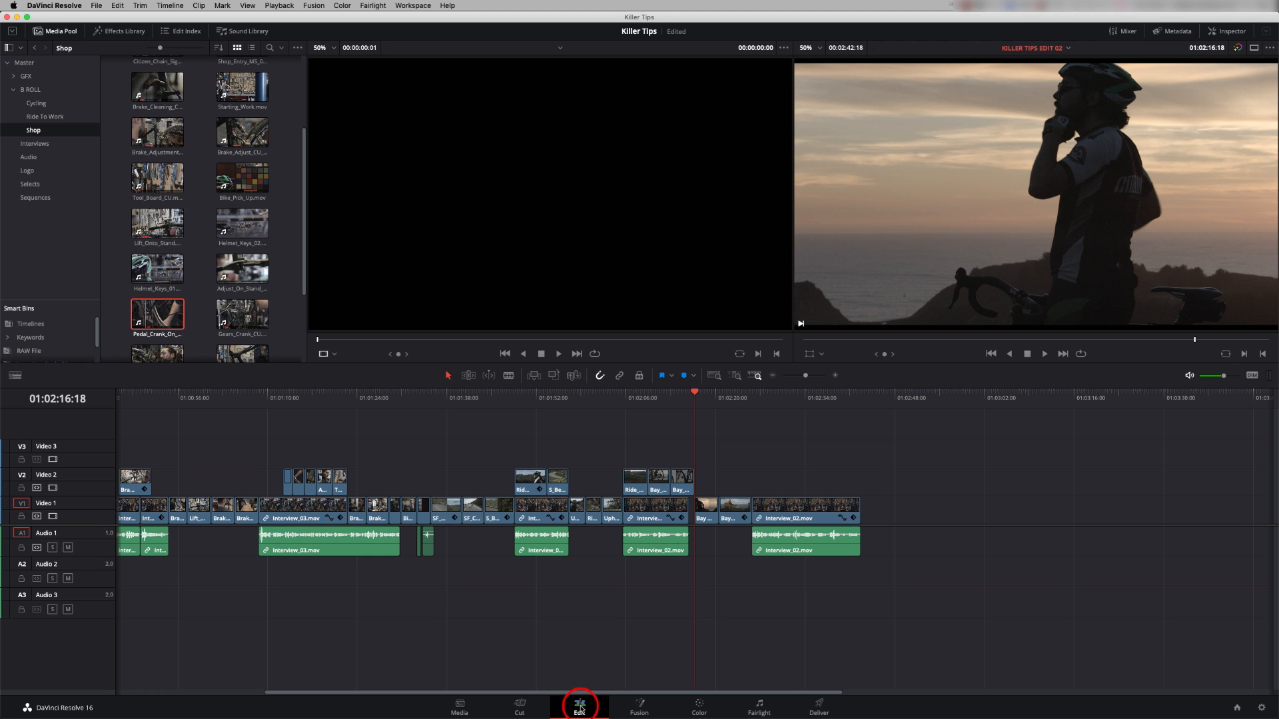
left_click(707, 516)
key("alt+f")
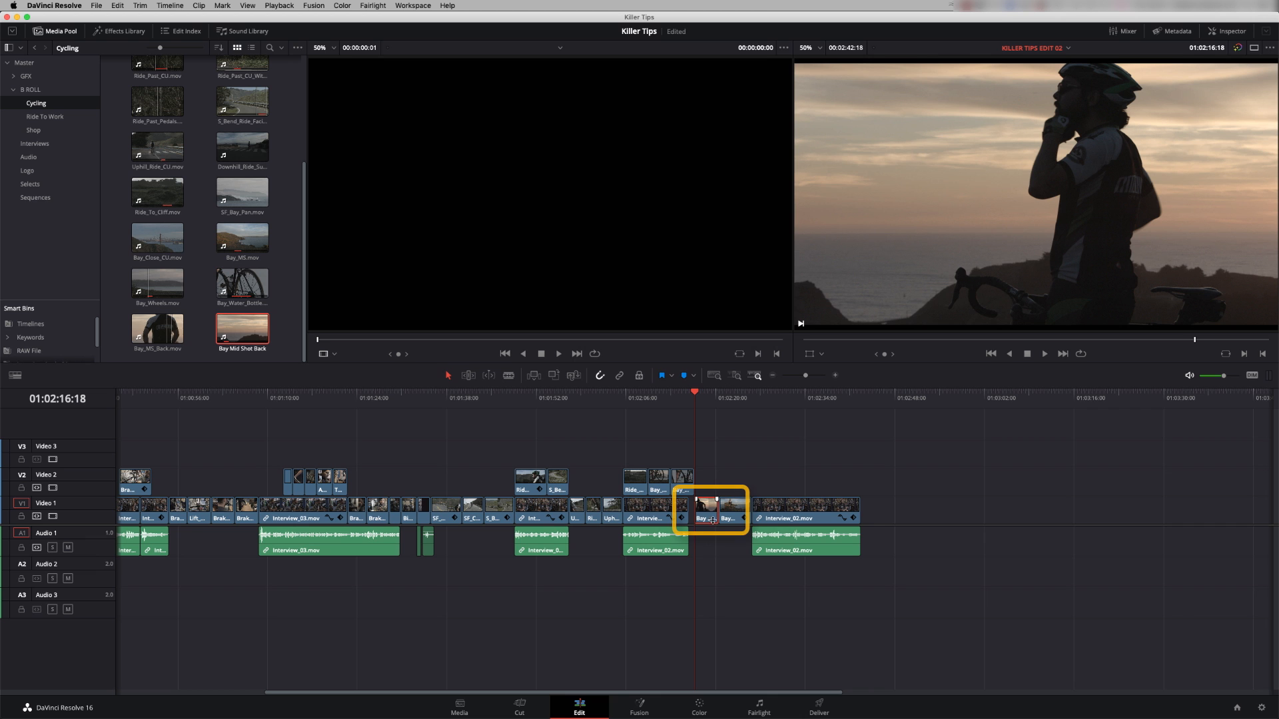
key("BackSpace")
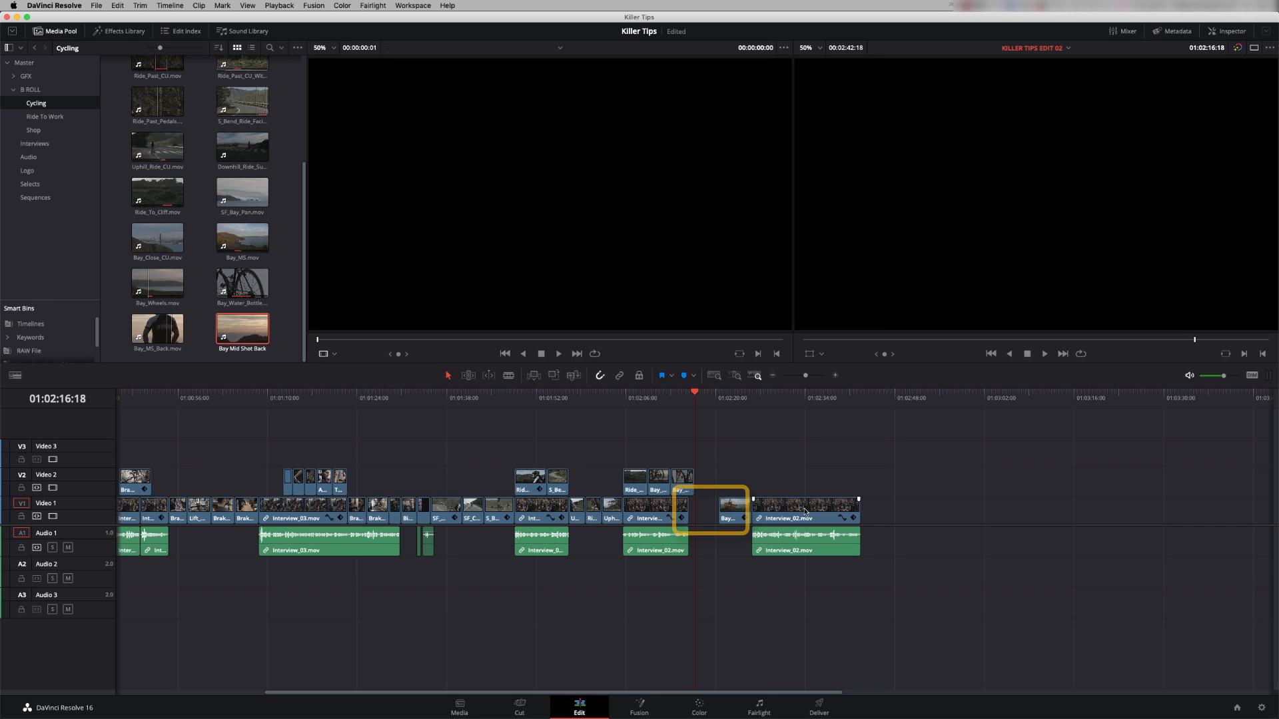
On the Cut page, put the Bay Mid Shot Back clip back into the gap at 01:02:16:18 on track 1
left_click(520, 706)
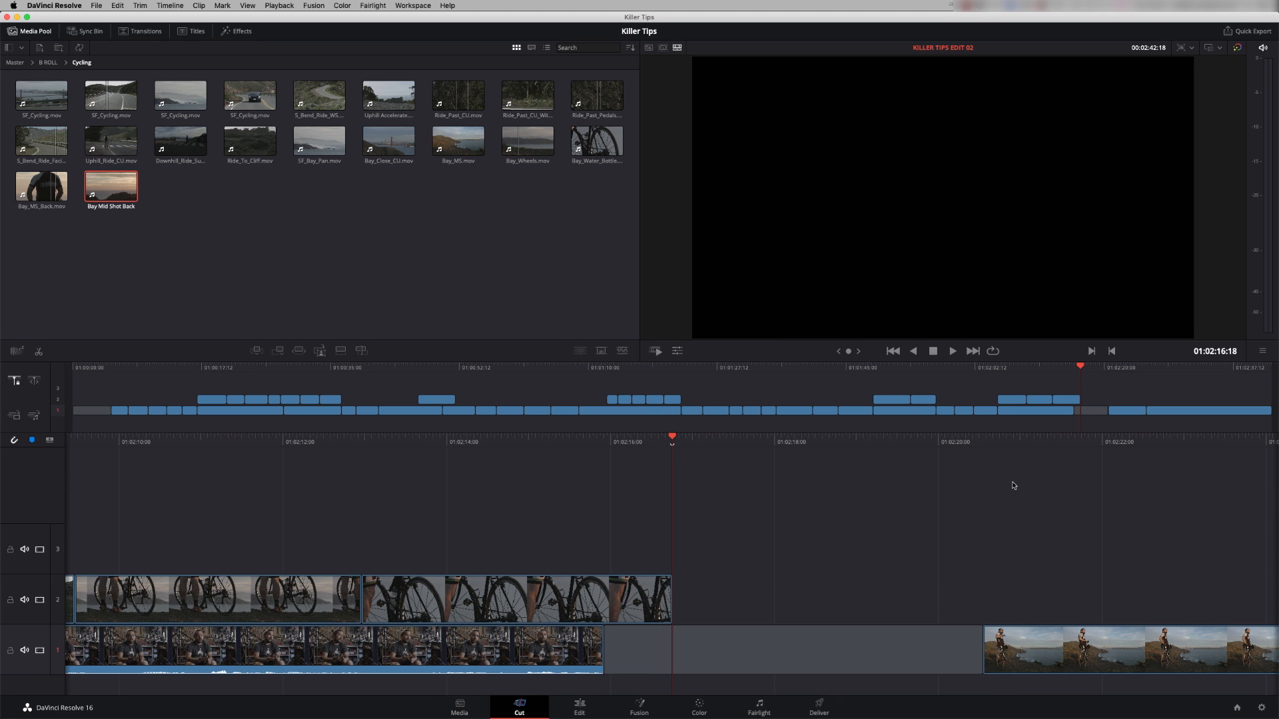
key("F10")
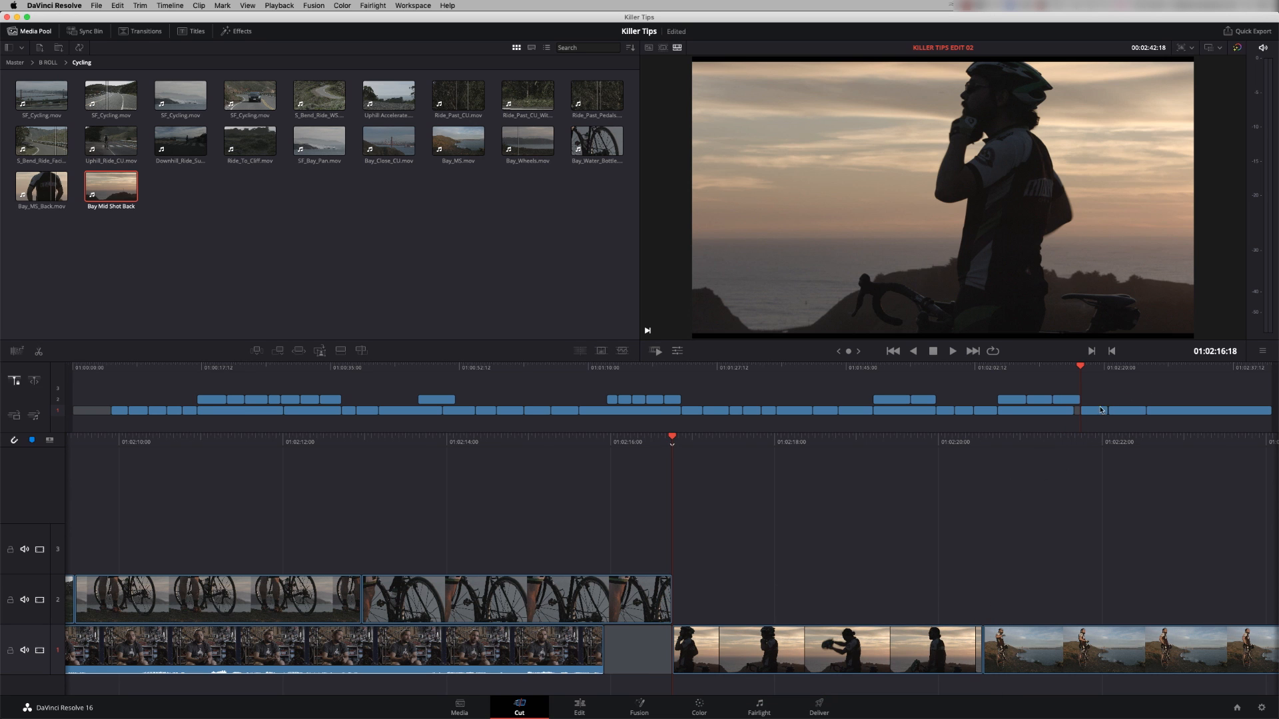
Review the pedal crank shot on the Edit page timeline, stopping playback at 01:01:14:23
left_click(578, 706)
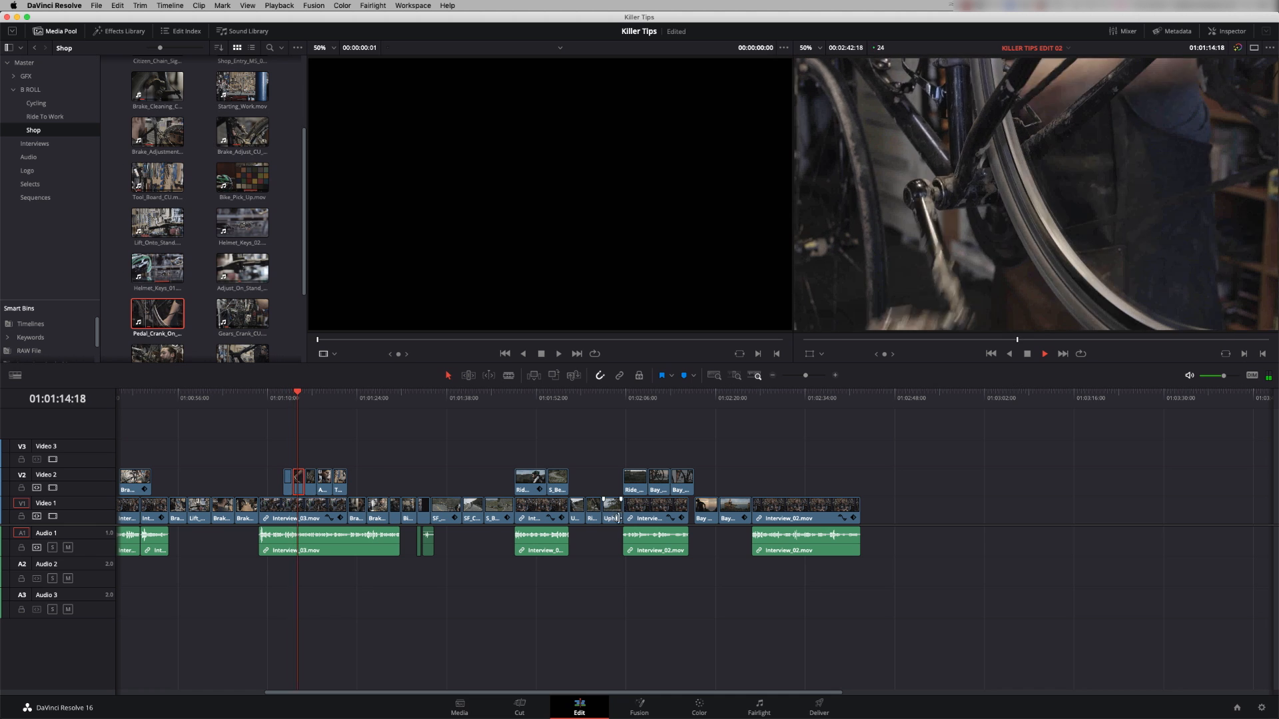
key("space")
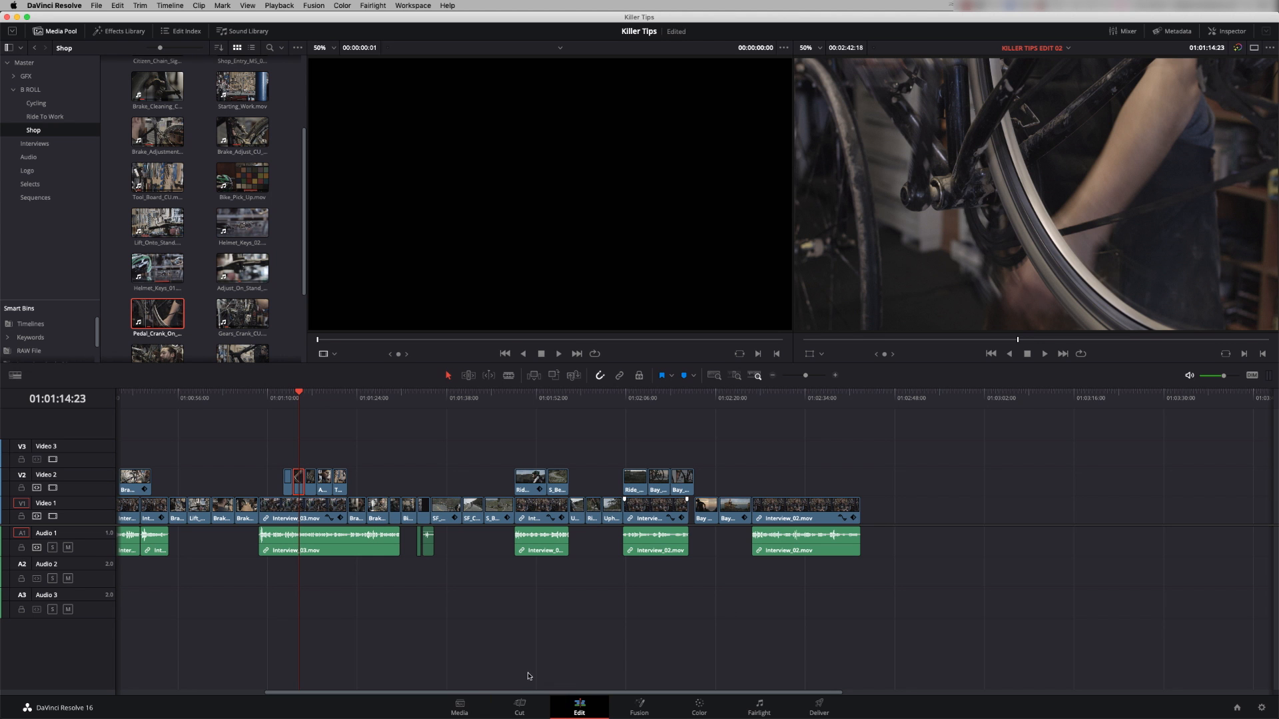
On the Cut page, scrub the full-length overview timeline back to 01:01:02:20 and forward to the brake close-up at 01:01:04:22
left_click(520, 706)
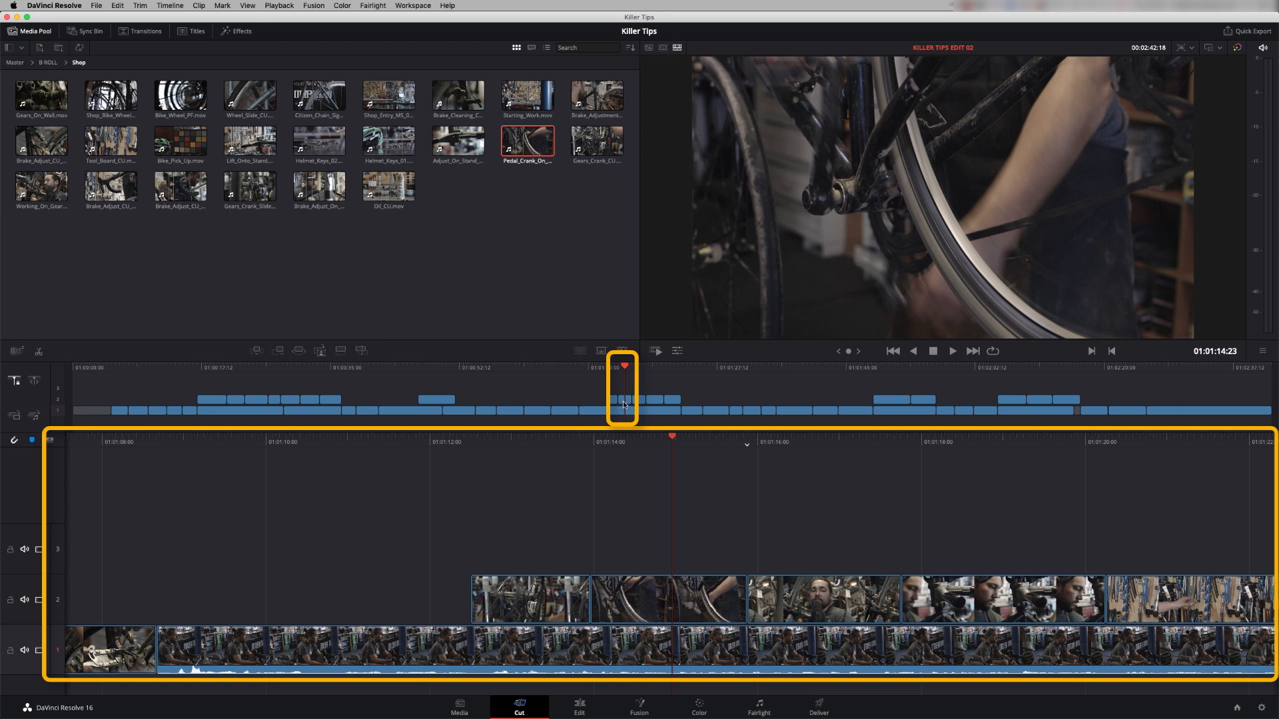
left_click_drag(624, 366, 536, 377)
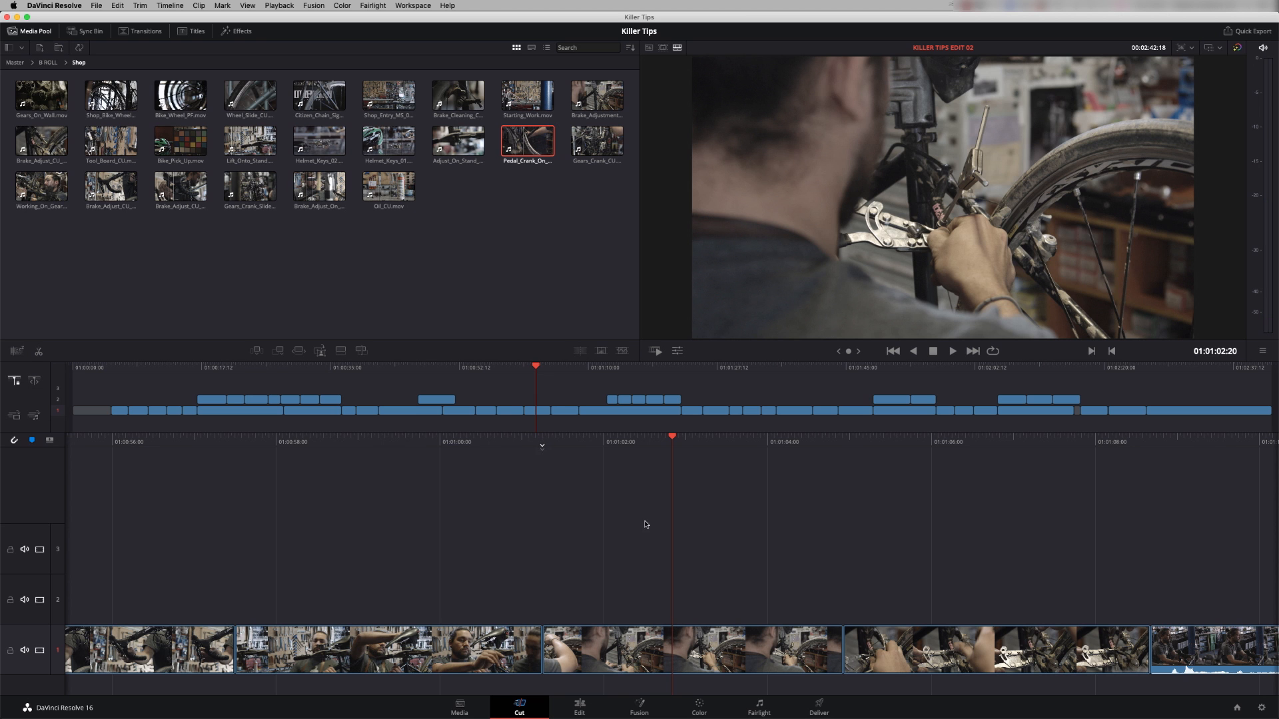
left_click_drag(536, 367, 551, 368)
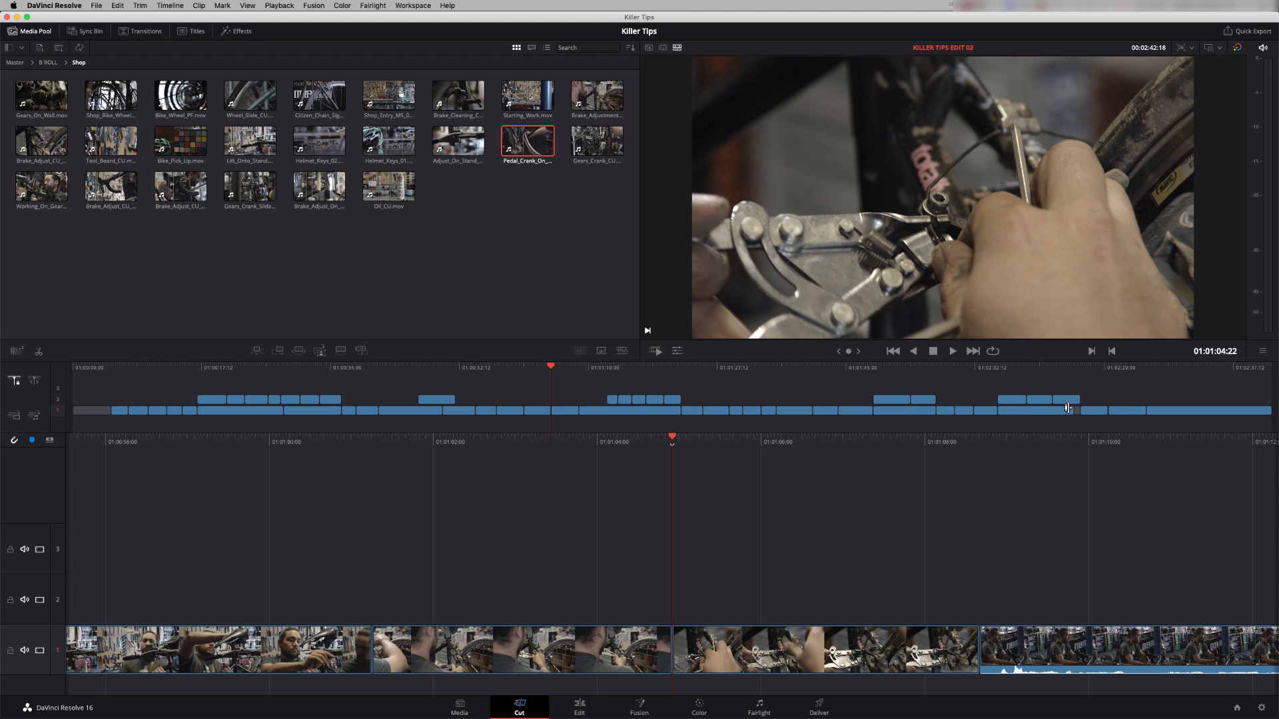
On the Edit page, zoom the timeline in and out around the playhead until the whole edit fits in view
left_click(580, 706)
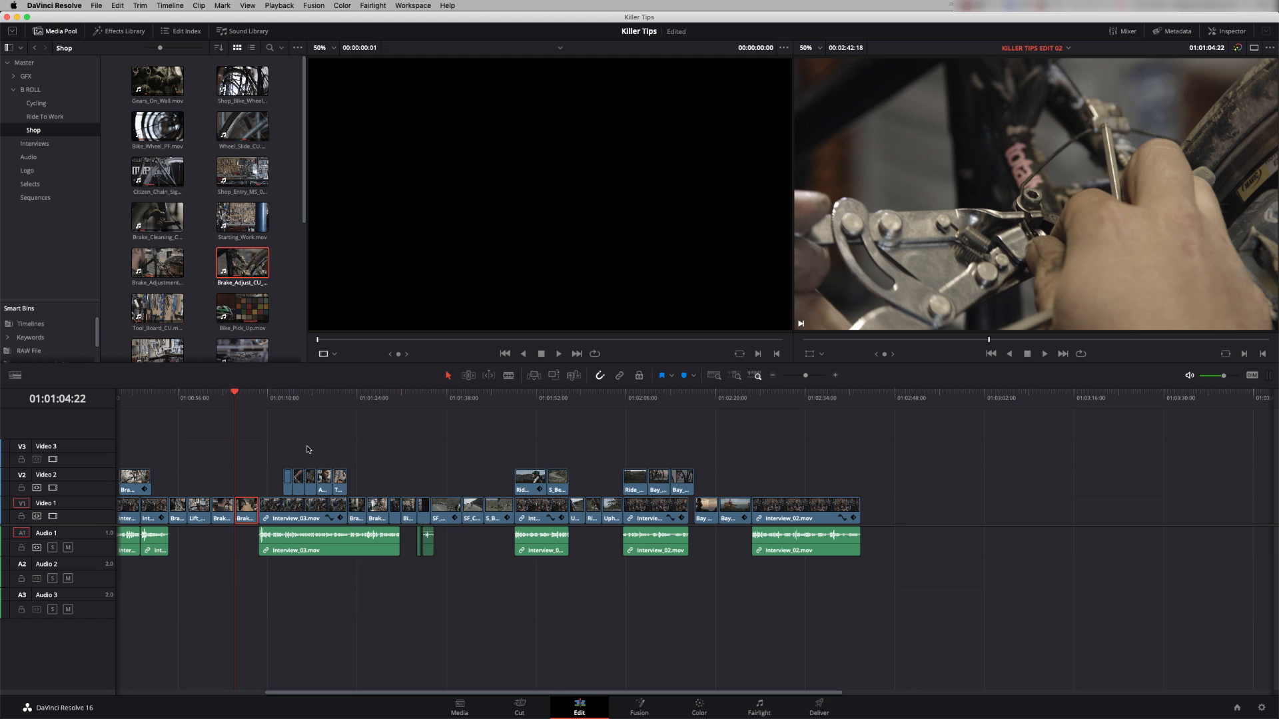
key("super+equal")
key("super+equal")
key("super+equal")
key("super+minus")
key("super+minus")
key("super+minus")
key("super+equal")
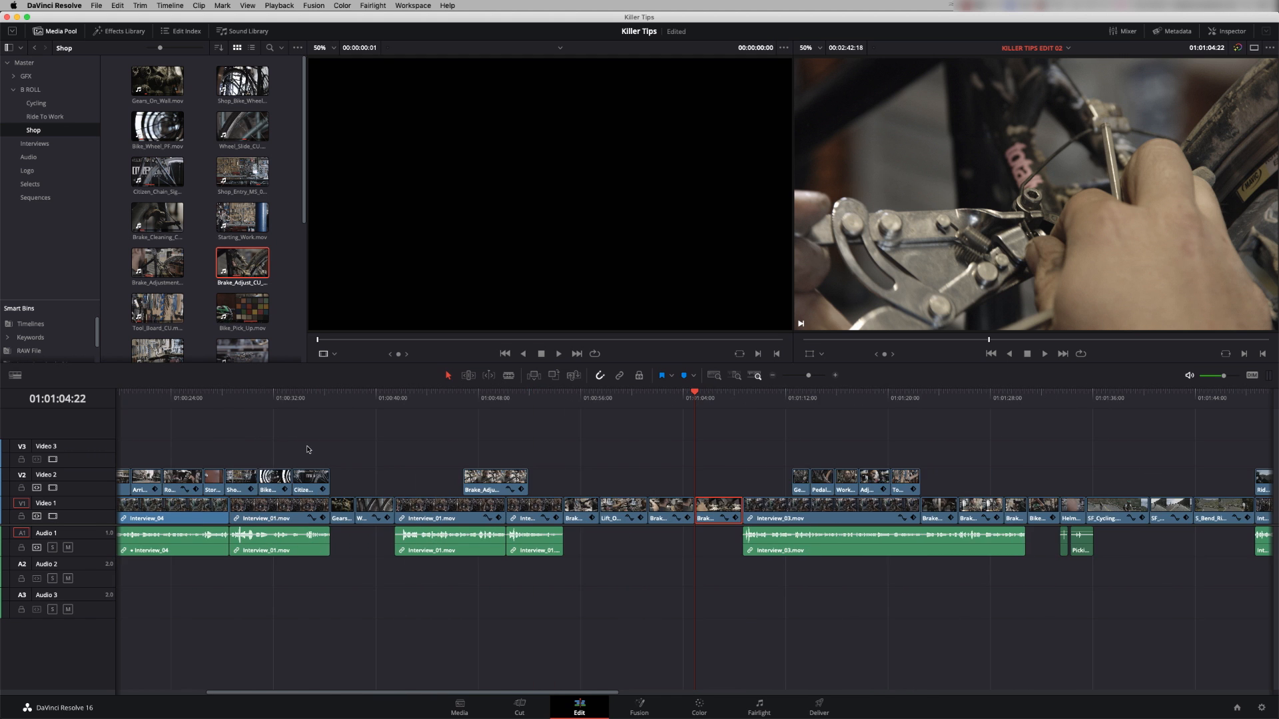
key("super+minus")
key("super+minus")
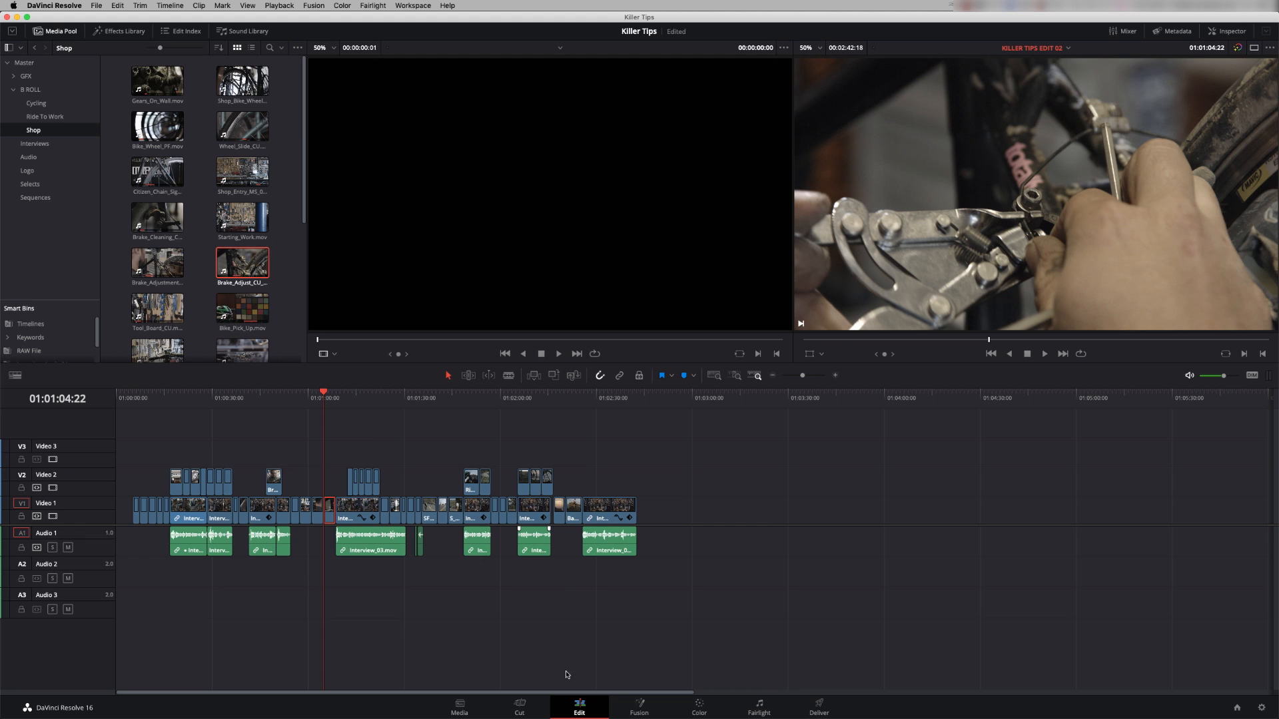
On the Cut page, go to 01:02:22:19 and ripple trim about two frames off the end of the cyclist-by-the-bay clip
left_click(520, 706)
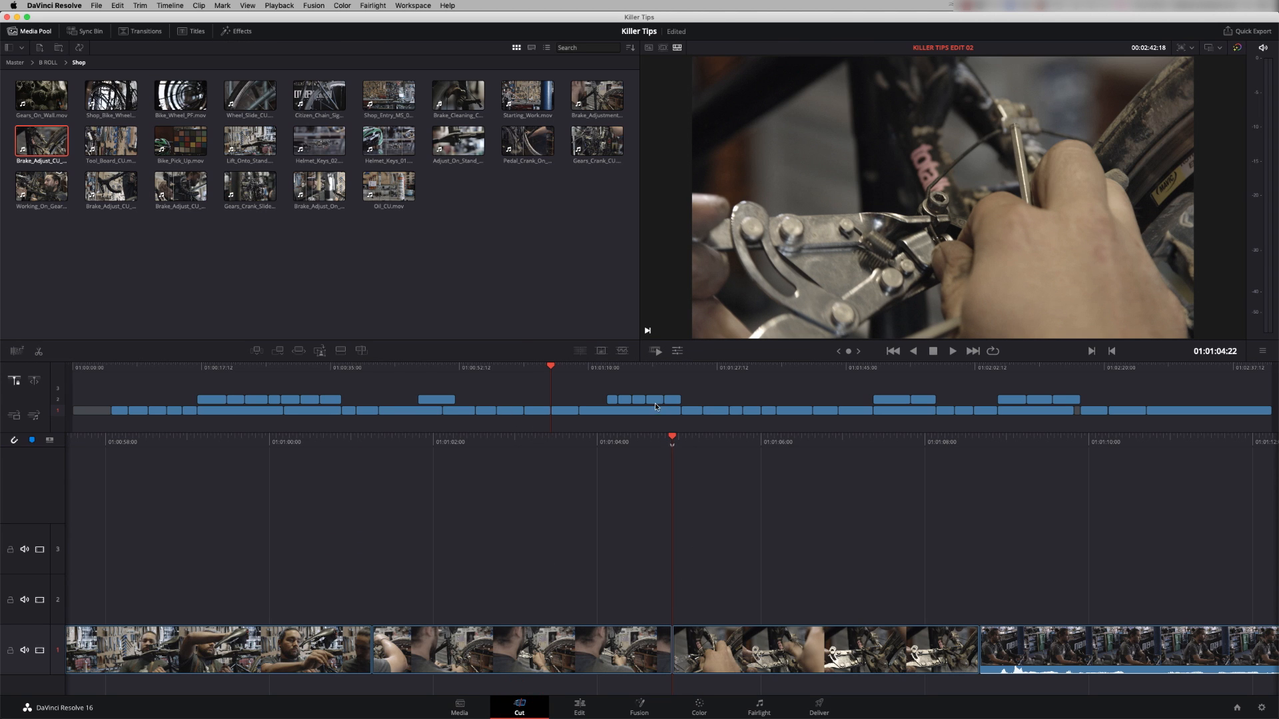
left_click_drag(551, 369, 1124, 394)
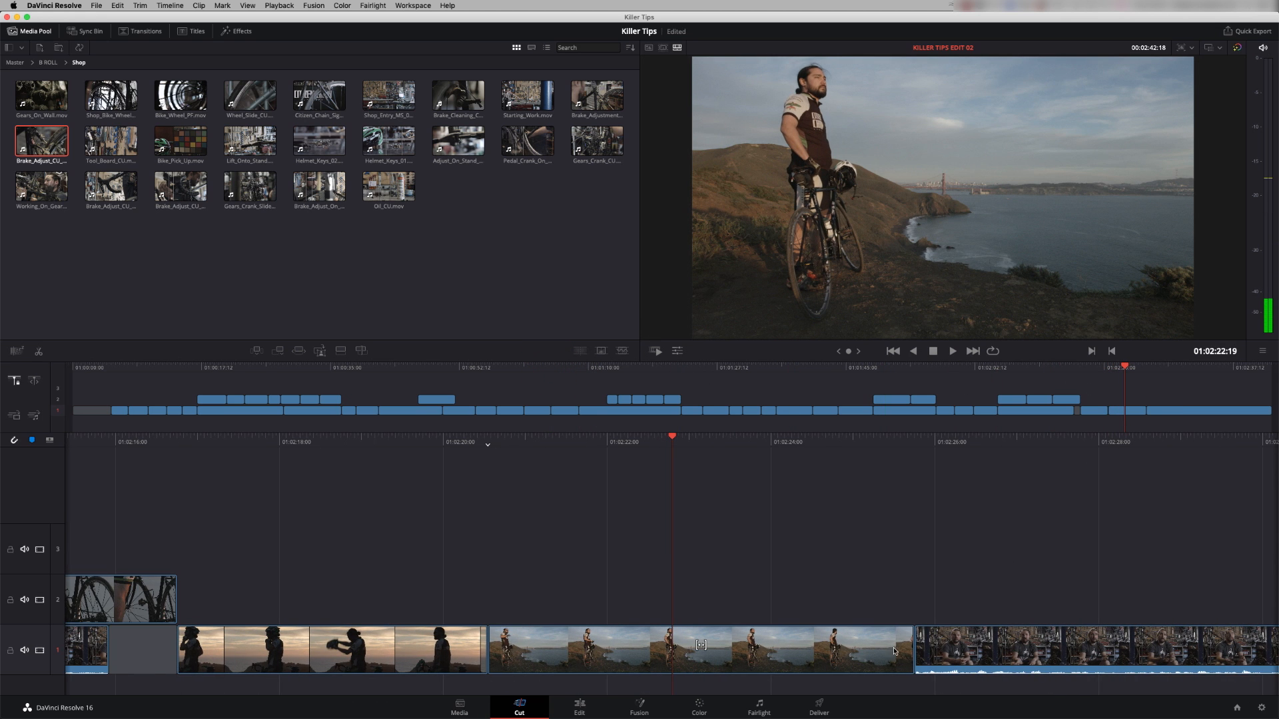
left_click_drag(911, 645, 904, 664)
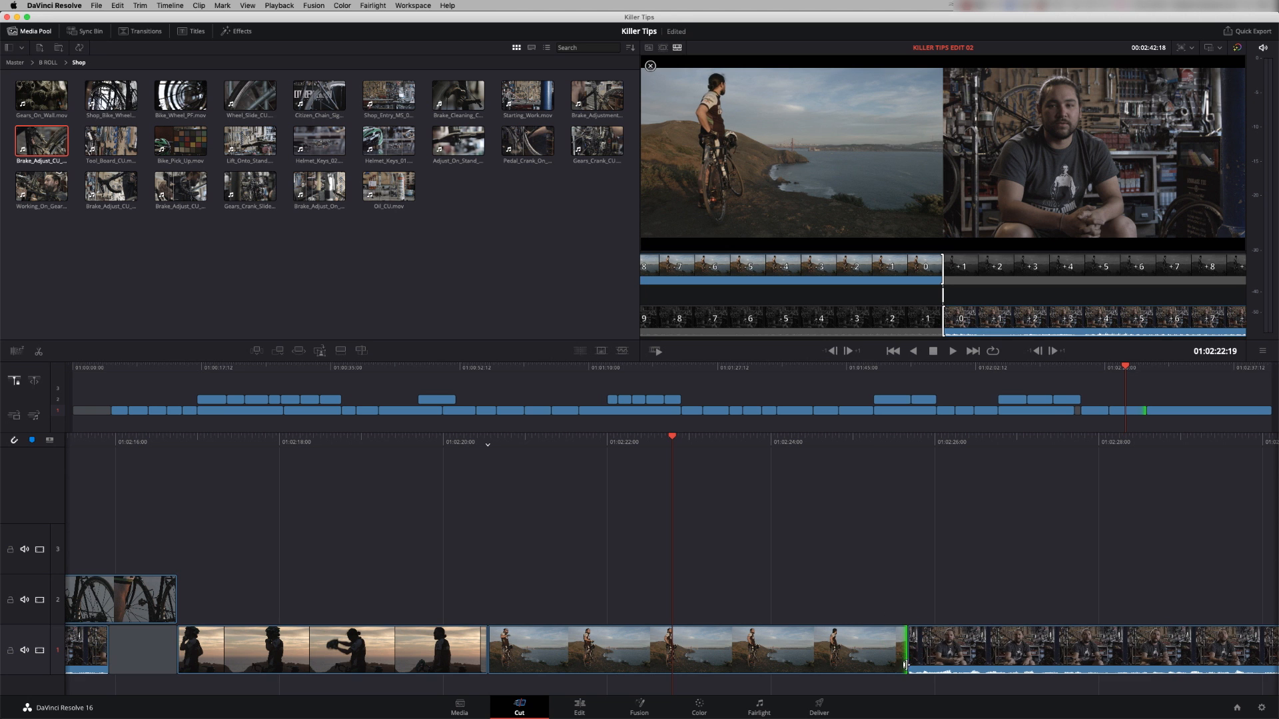
Navigate the edit using both the overview and detailed timelines, finishing at the mechanic's shot at 01:00:49:03
left_click(475, 371)
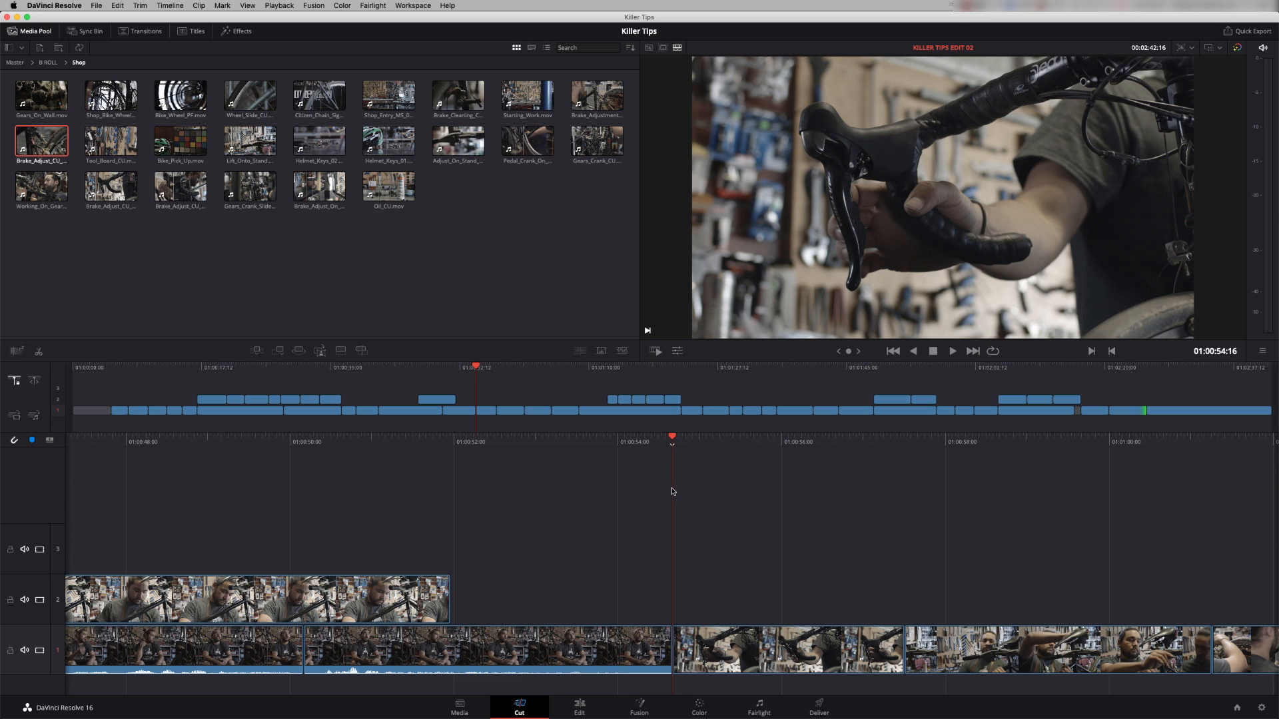
mouse_move(731, 440)
left_mouse_down()
mouse_move(673, 439)
mouse_move(882, 449)
mouse_move(613, 446)
mouse_move(810, 462)
mouse_move(562, 445)
mouse_move(784, 451)
mouse_move(671, 449)
mouse_move(733, 450)
mouse_move(685, 437)
mouse_move(718, 462)
mouse_move(882, 468)
left_mouse_up()
mouse_move(776, 445)
left_mouse_down()
mouse_move(967, 433)
mouse_move(731, 436)
left_mouse_up()
mouse_move(437, 365)
left_mouse_down()
mouse_move(510, 376)
mouse_move(371, 373)
mouse_move(434, 373)
left_mouse_up()
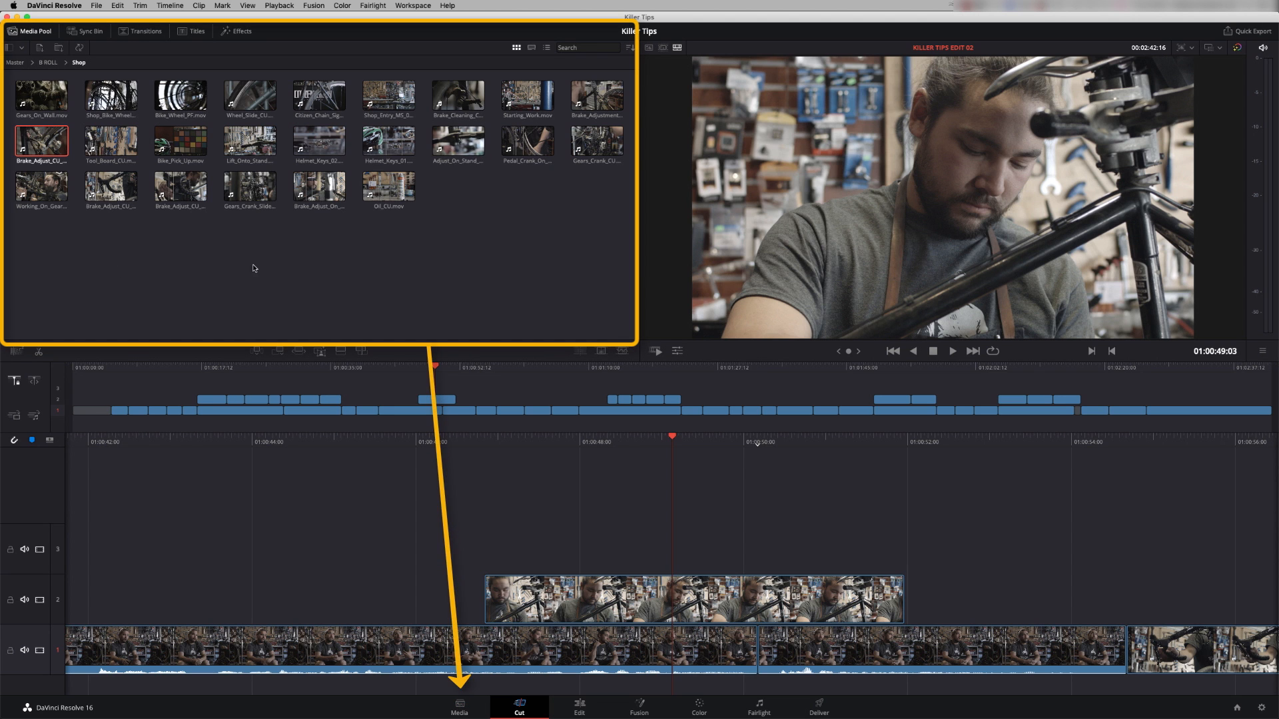
Browse the media from the Master bin, trying list view before returning to thumbnails, and open B ROLL's Shop bin
left_click(16, 63)
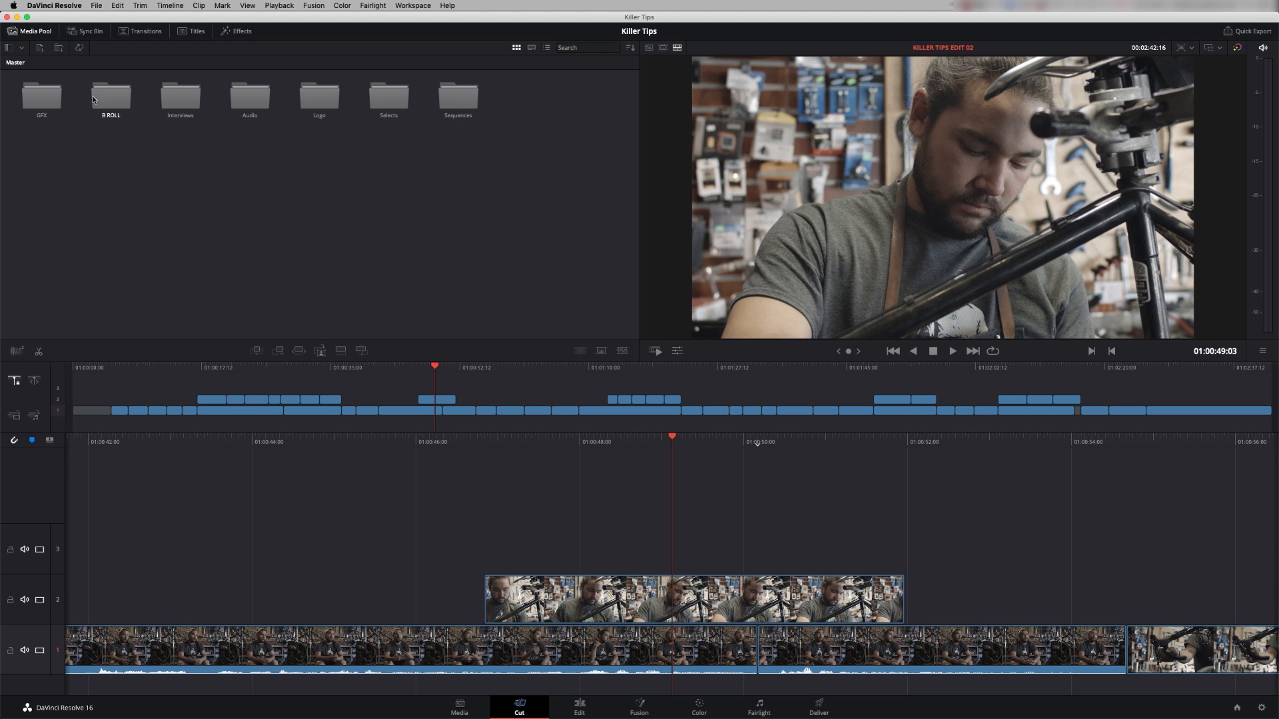
left_click(545, 49)
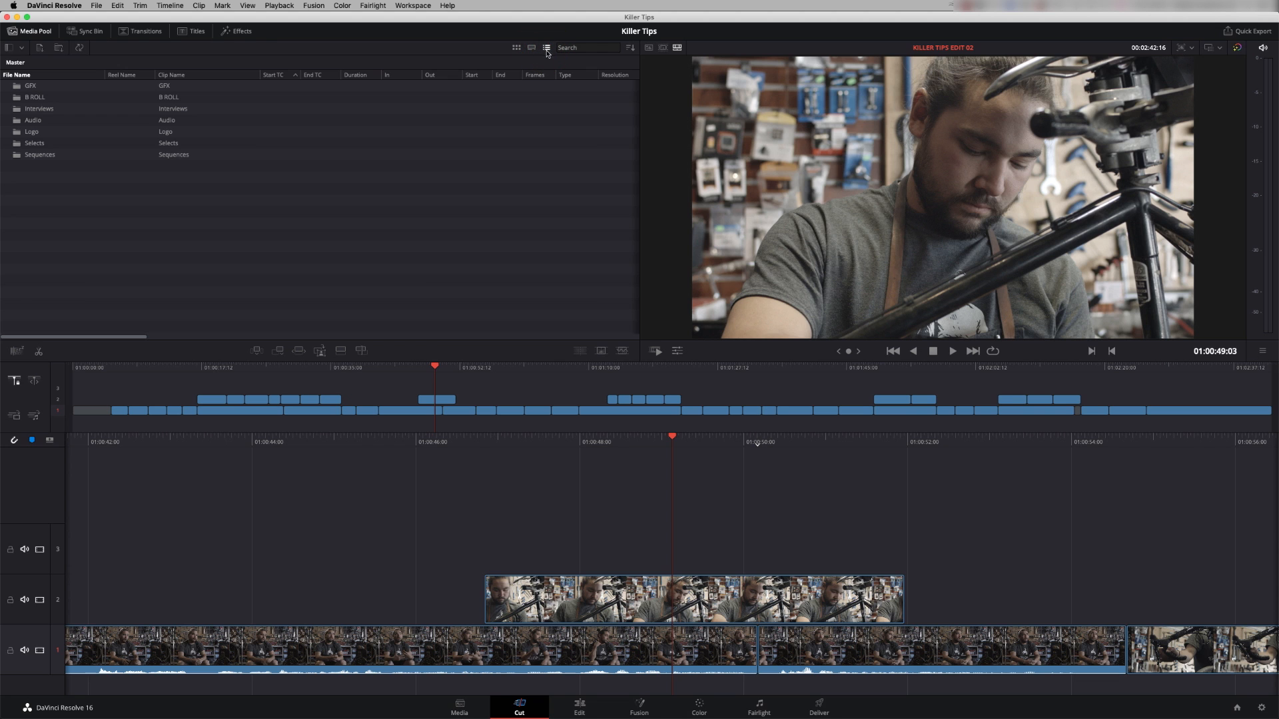
left_click(517, 48)
double_click(114, 100)
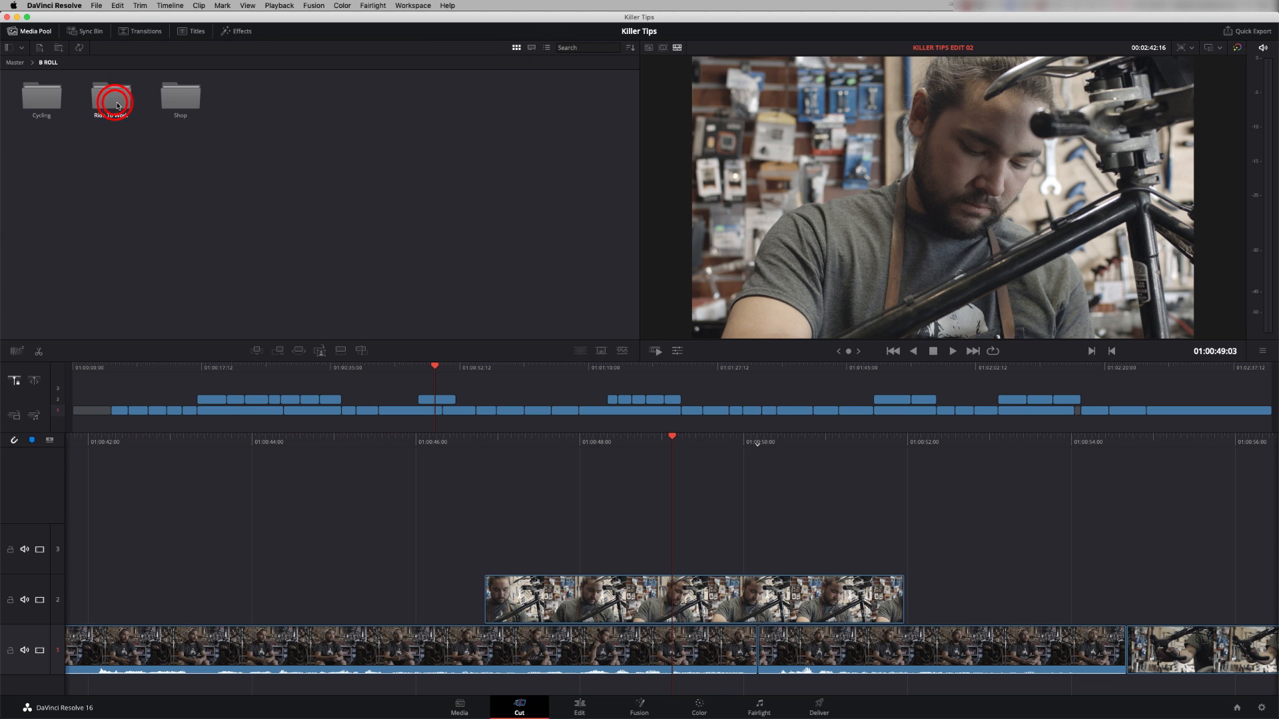
double_click(179, 98)
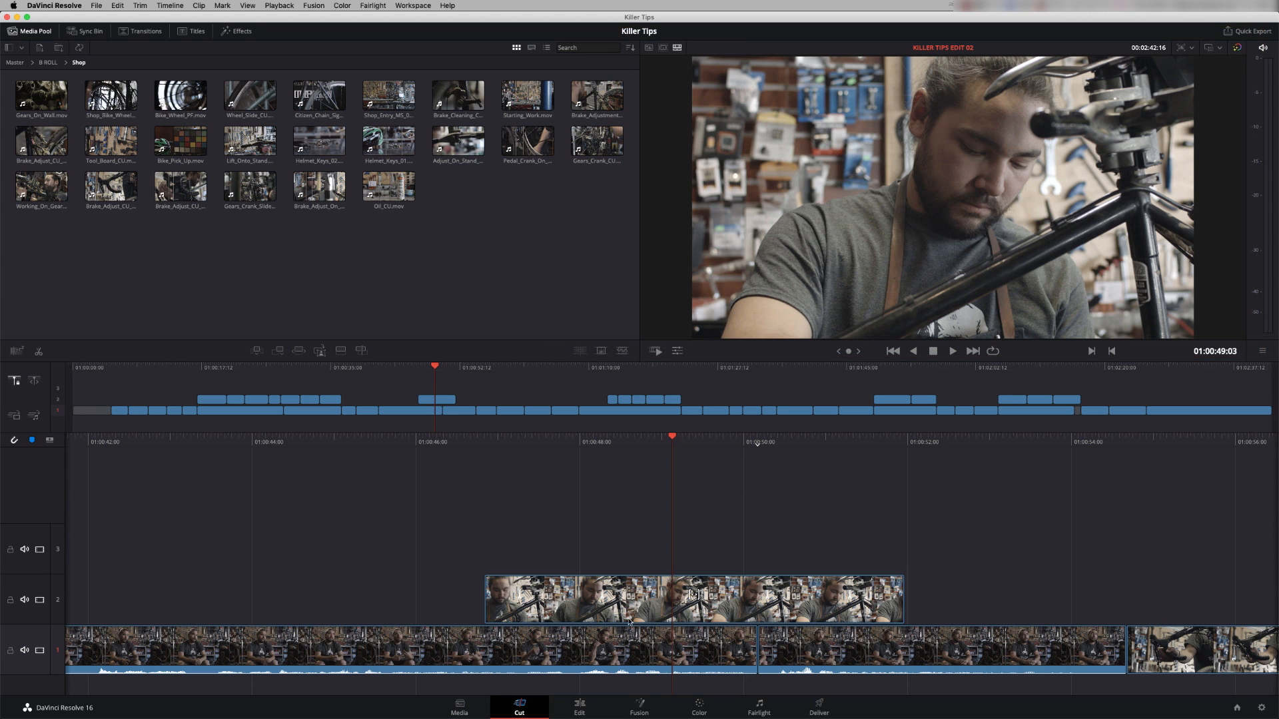
Compare the source and timeline viewers on the Edit page, moving the timeline playhead to 01:01:01:06
left_click(580, 707)
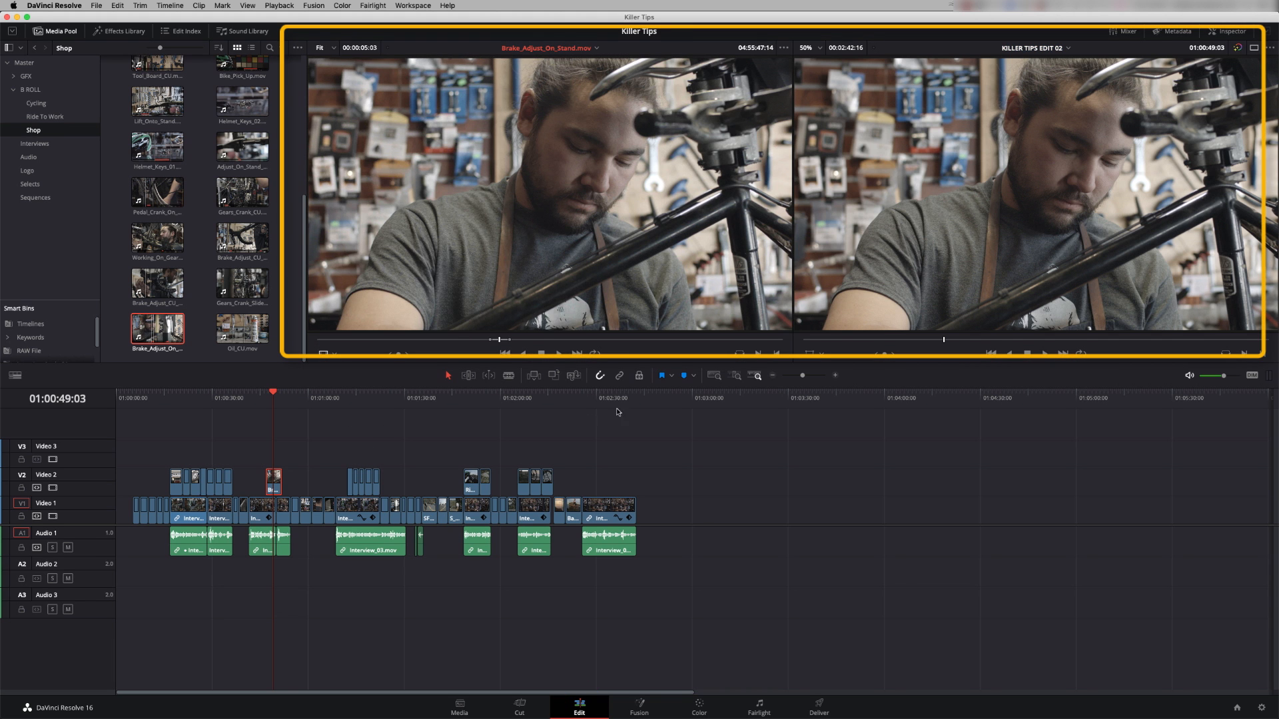
left_click_drag(273, 392, 312, 394)
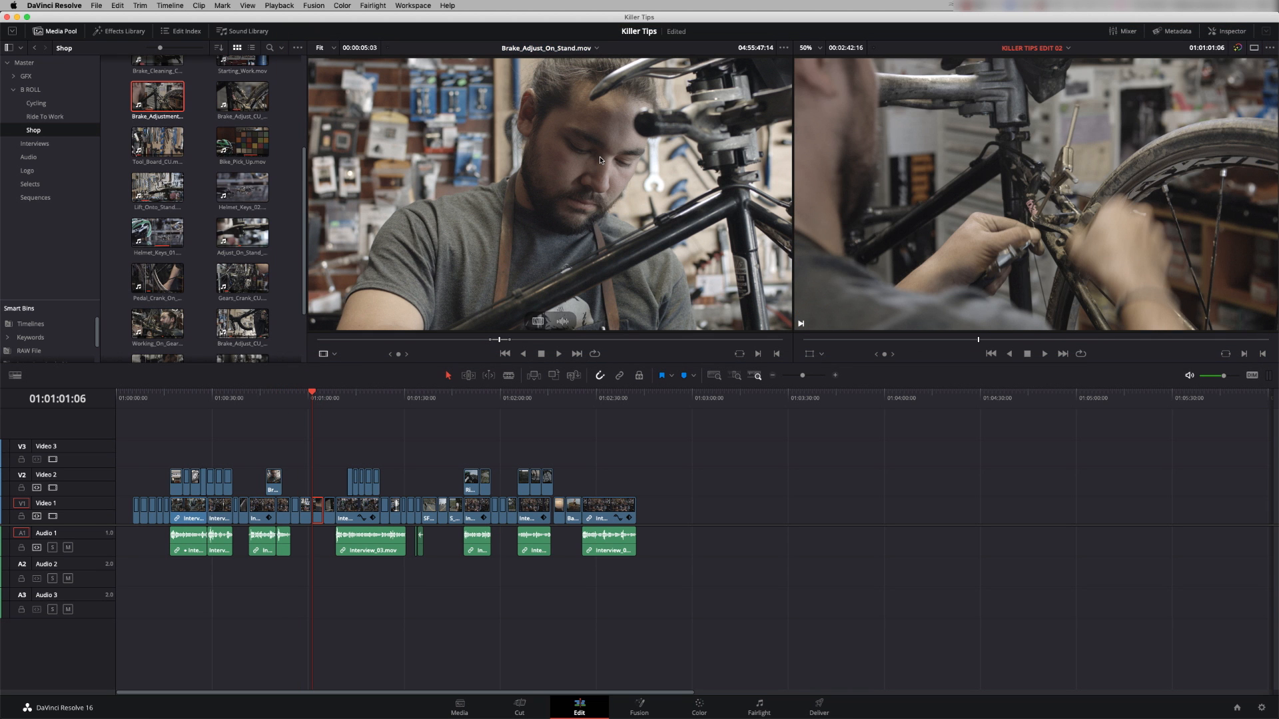
On the Cut page, switch the single viewer from the timeline to source clip mode and load Helmet_Keys_02.mov
left_click(520, 704)
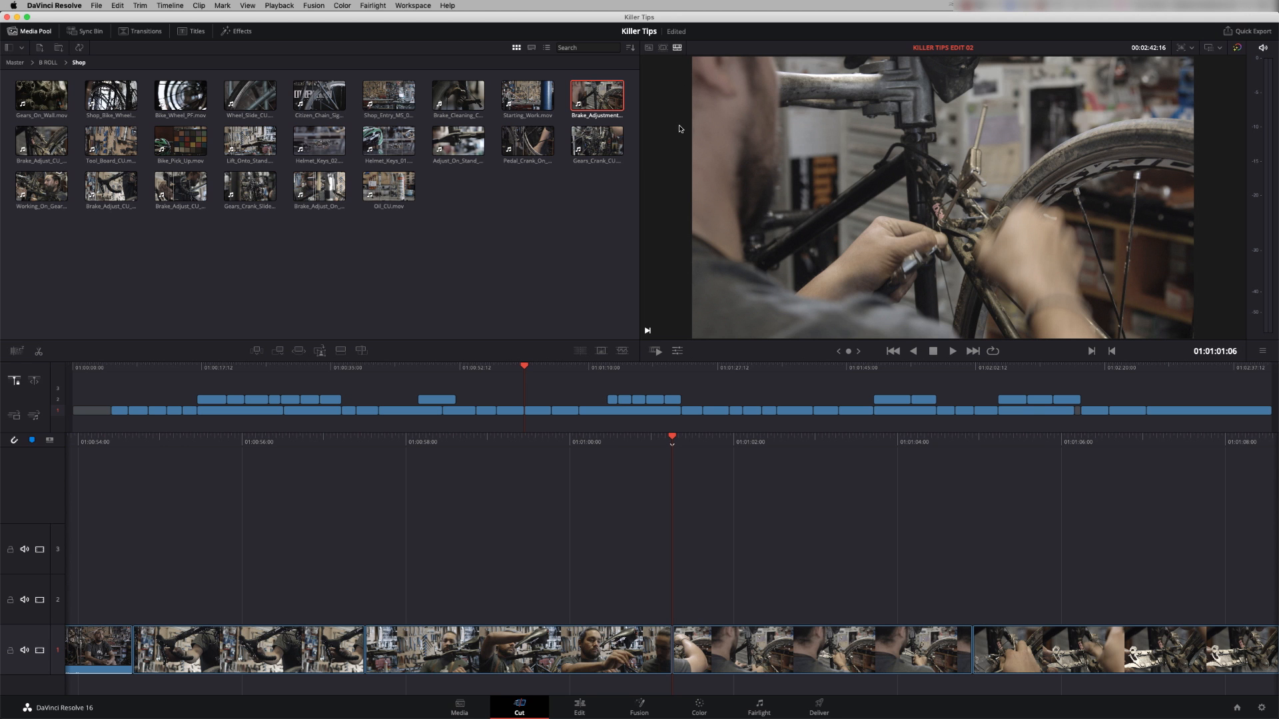
left_click_drag(525, 366, 523, 366)
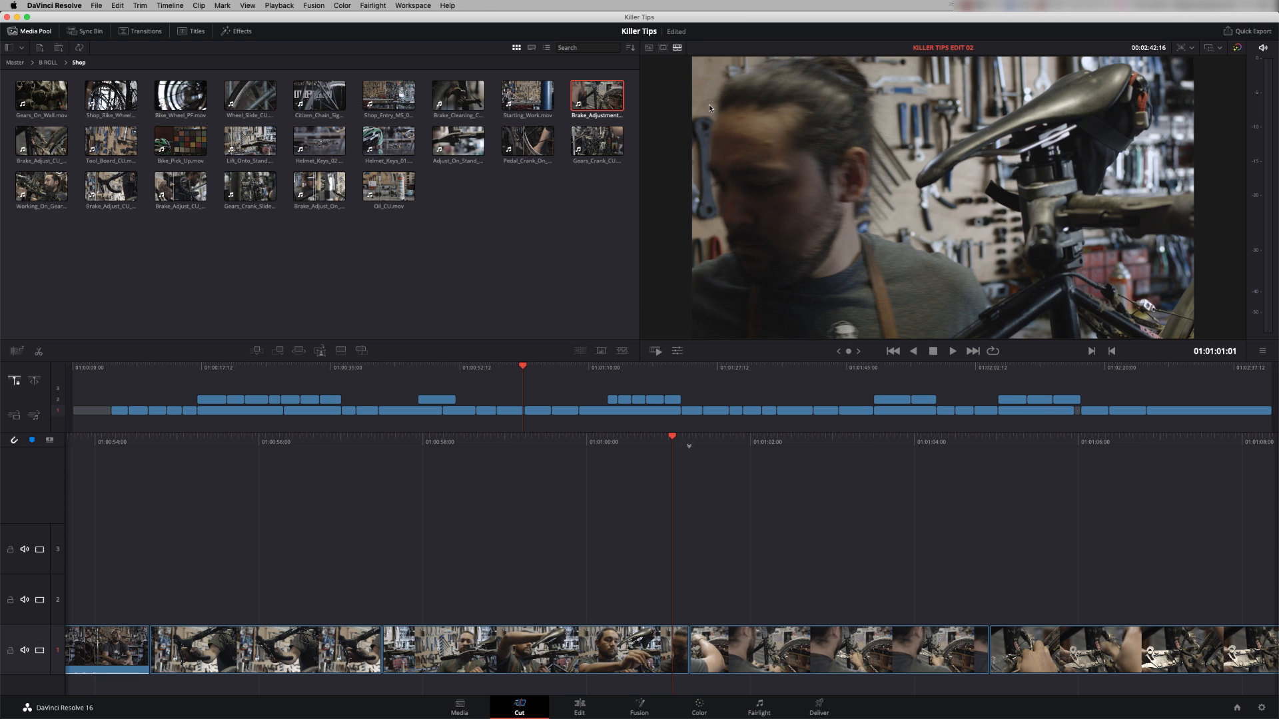
left_click(648, 51)
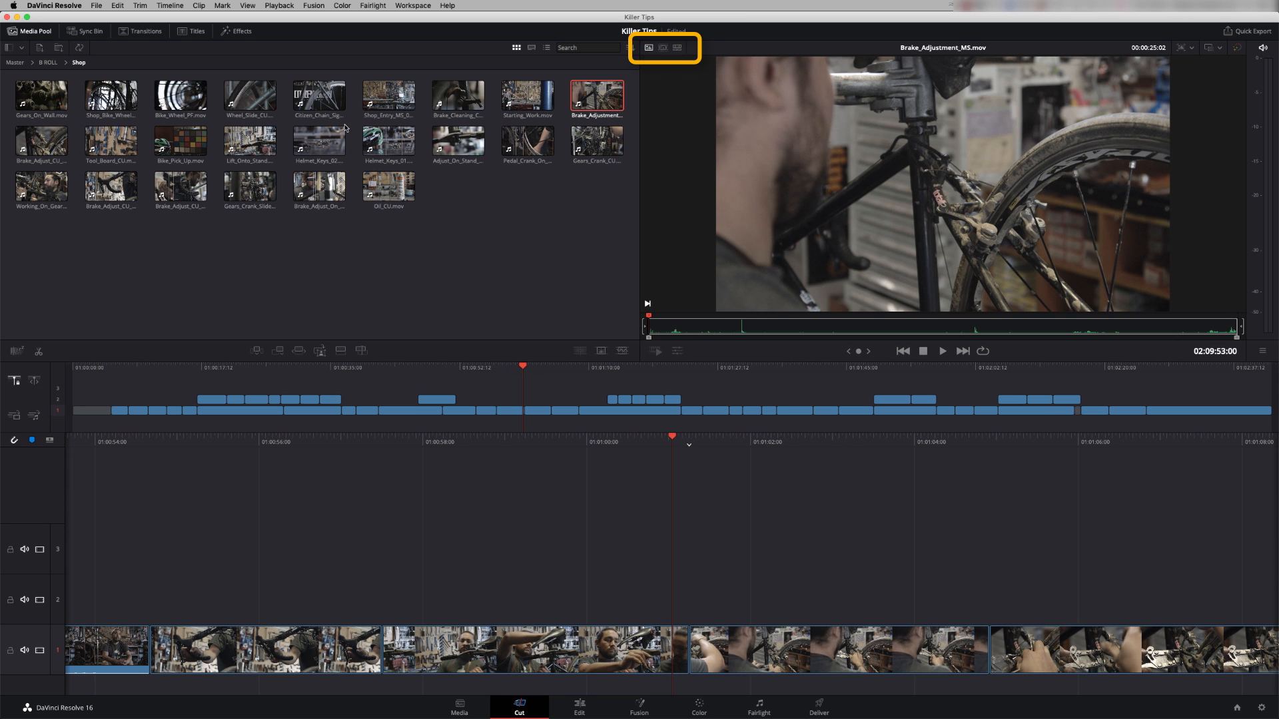
left_click(317, 143)
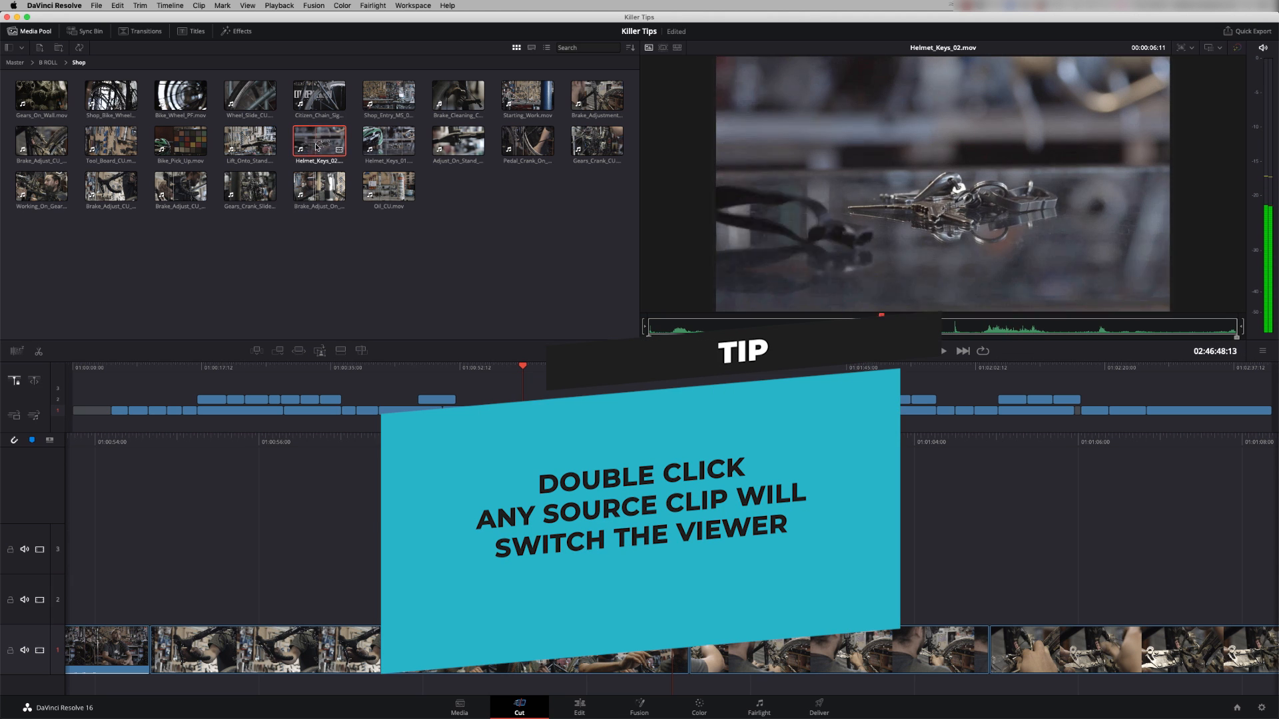
Load Helmet_Keys_01.mov in the viewer, return to the B ROLL bin and look into its Cycling bin
double_click(388, 144)
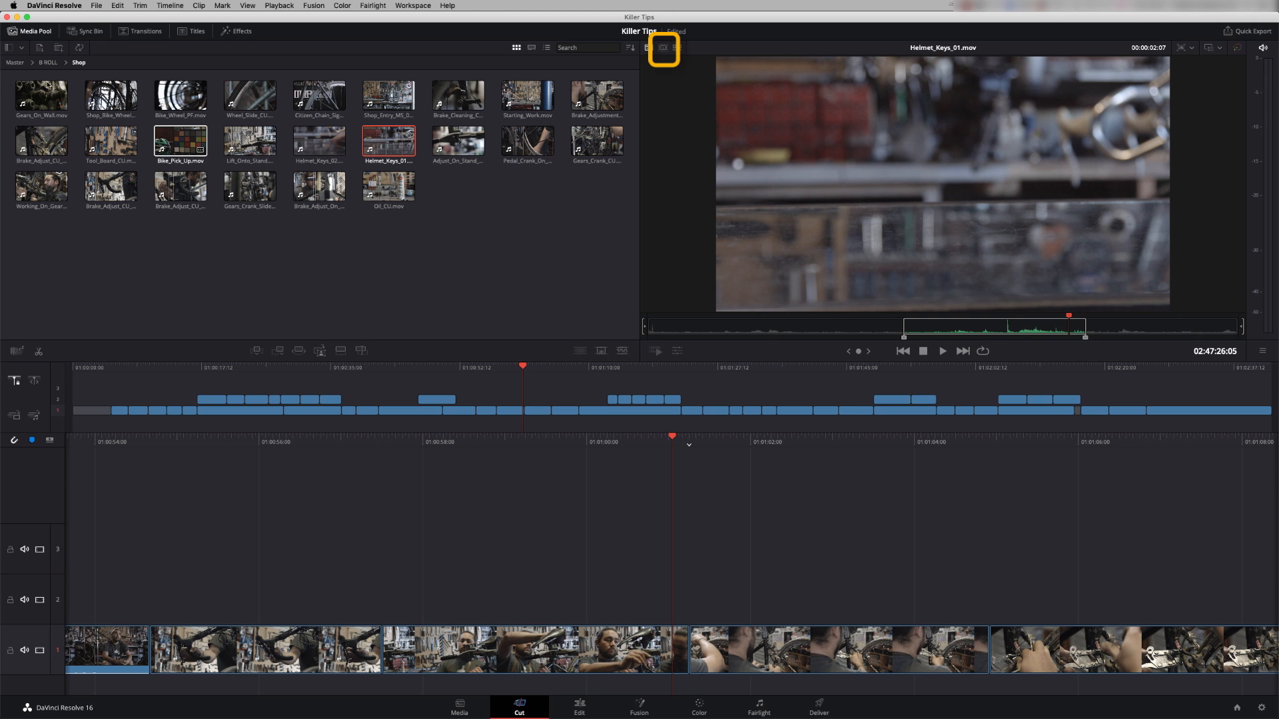
left_click(44, 63)
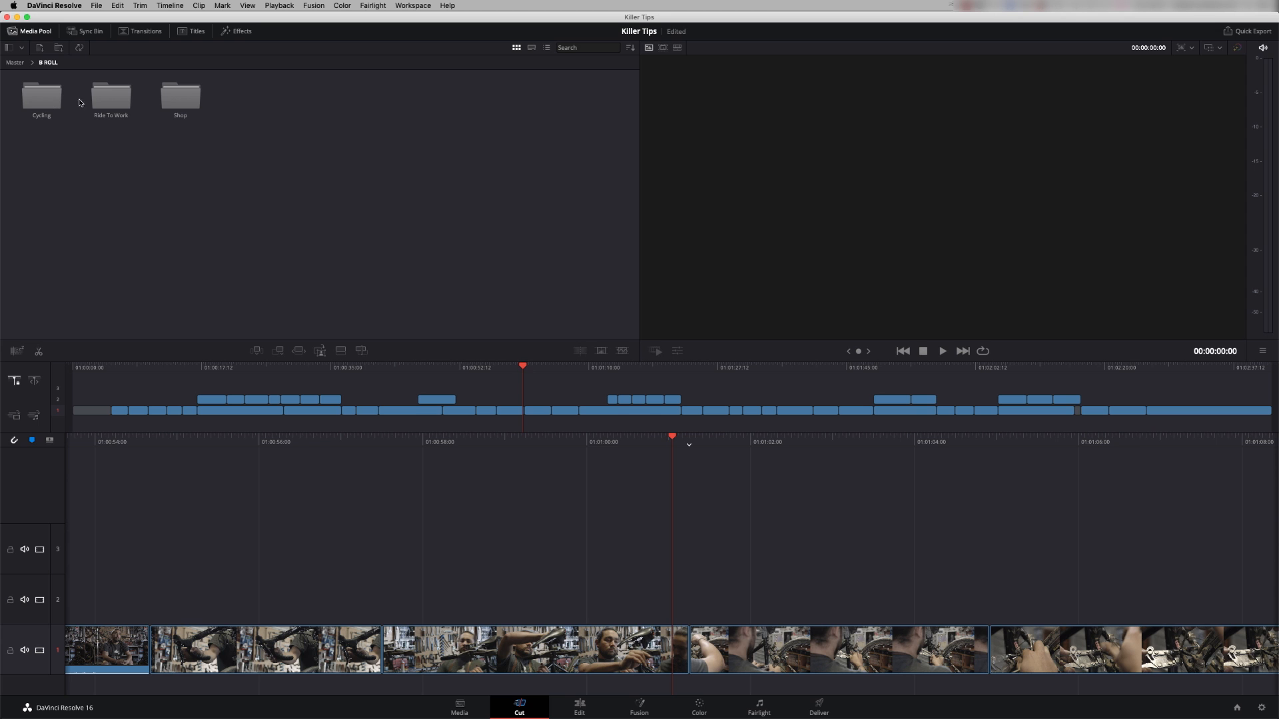
double_click(43, 96)
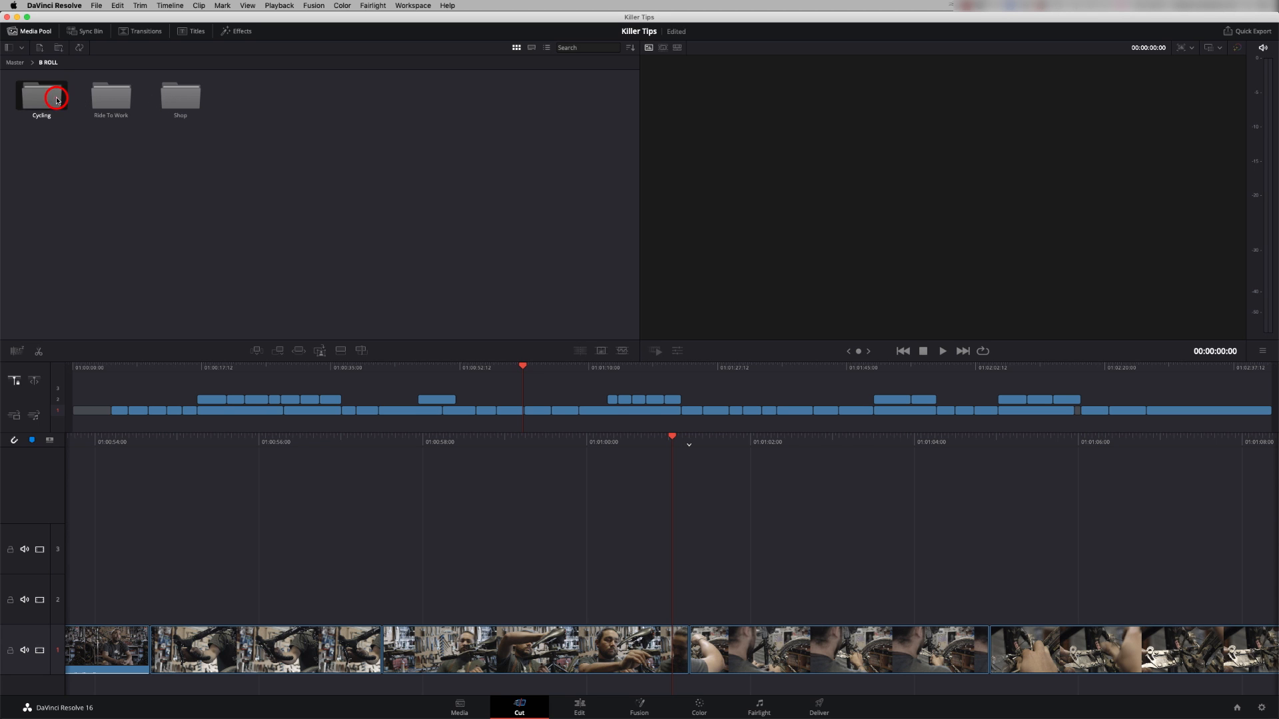
left_click(50, 64)
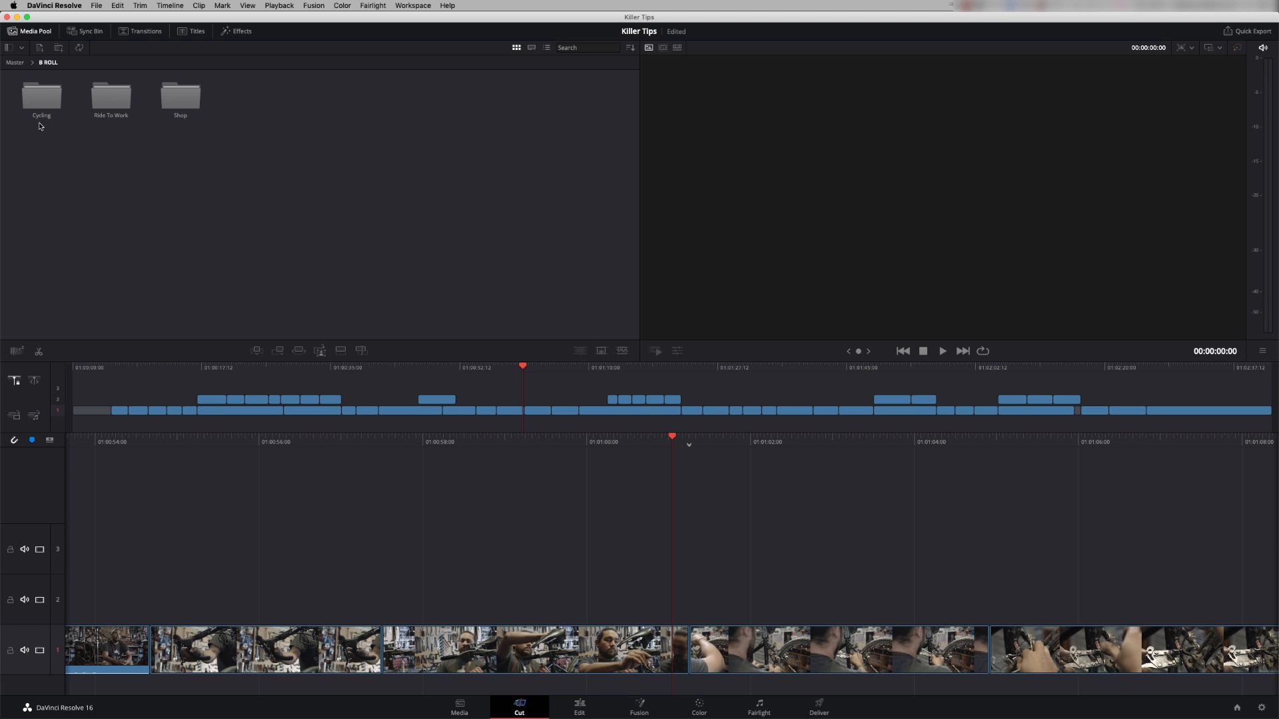
Switch the viewer to source tape mode, scrub through the B ROLL clips, and extend the tape to the Master bin
left_click(662, 49)
left_click_drag(659, 329, 952, 329)
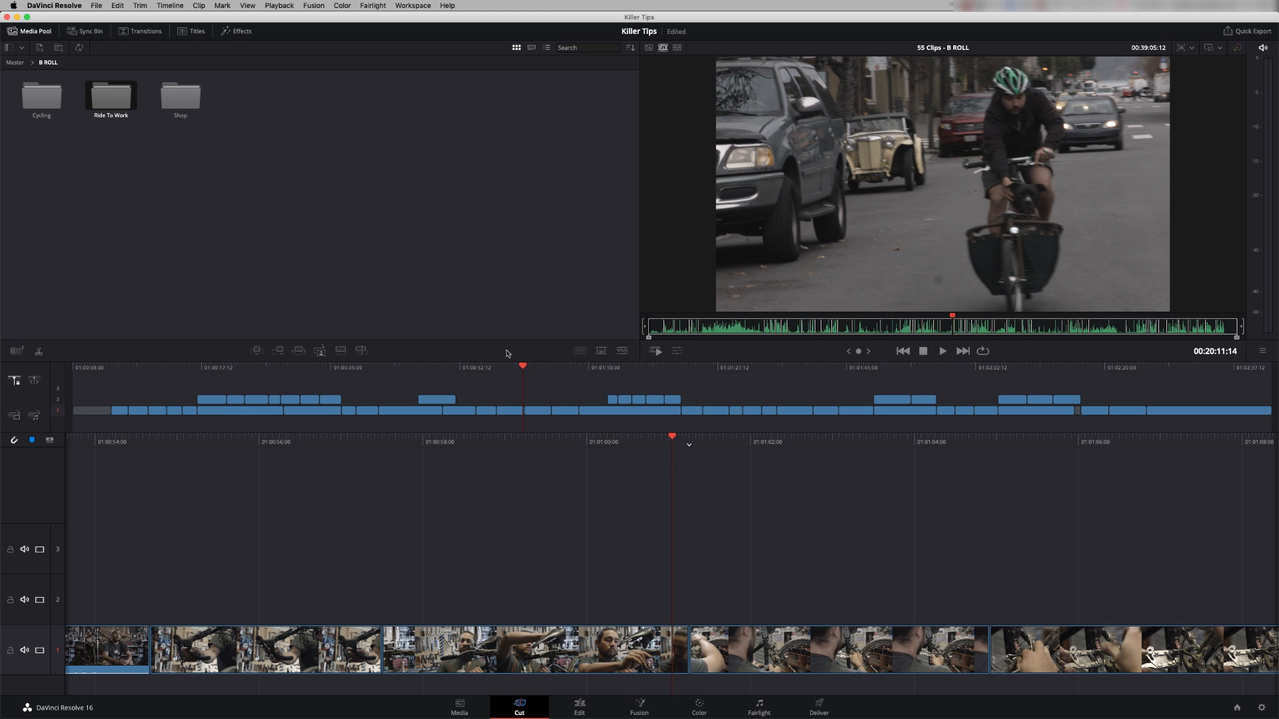
left_click(16, 62)
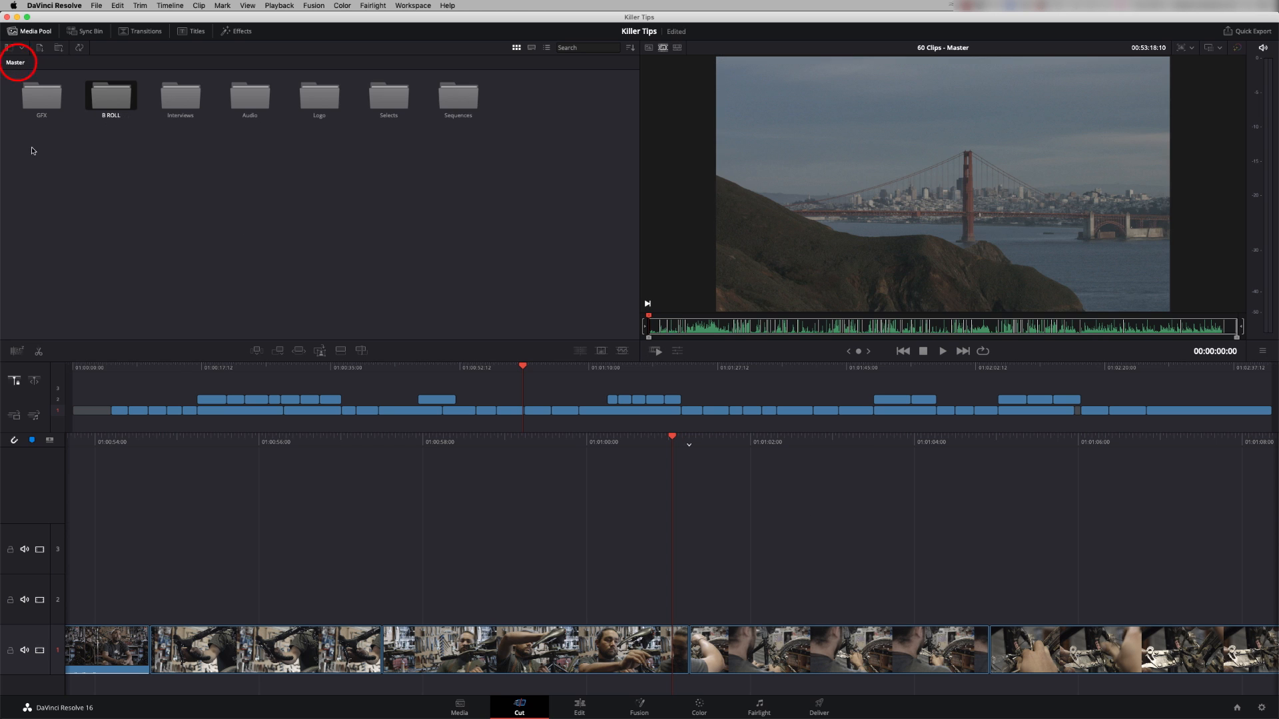
From the Sequences bin, create an empty timeline with the default name, one video track and one stereo audio track
double_click(457, 100)
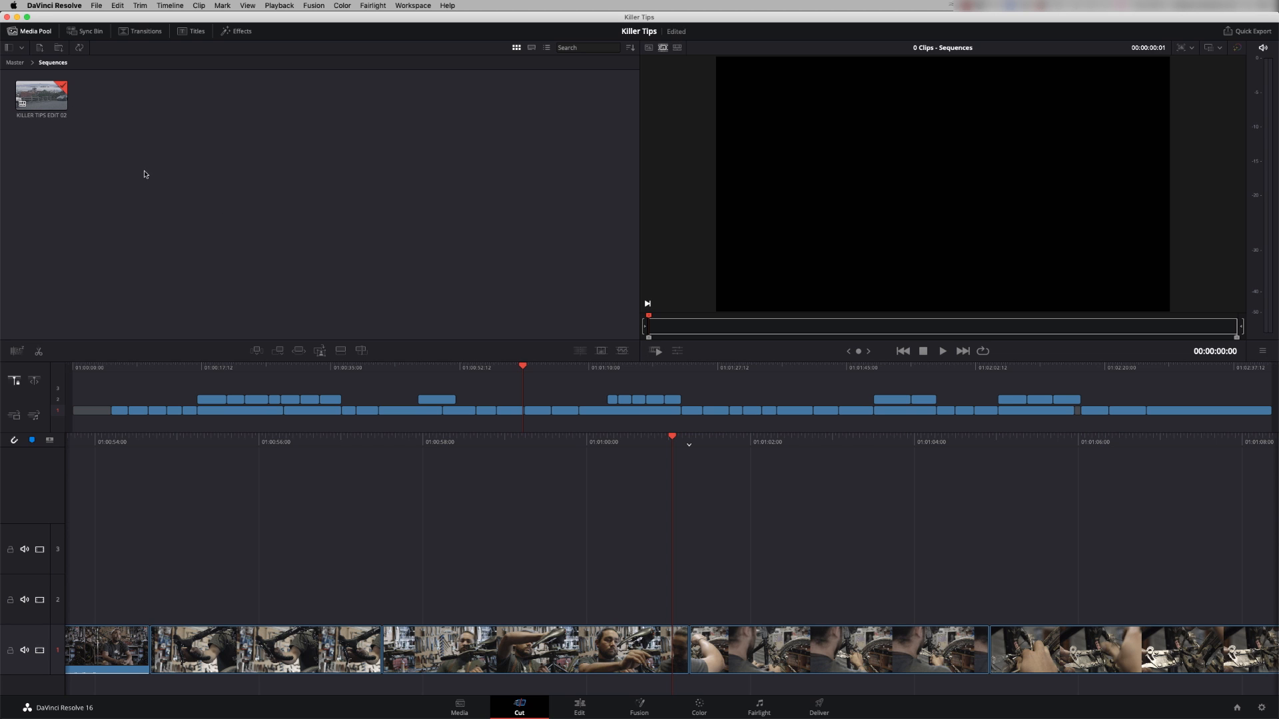
right_click(141, 140)
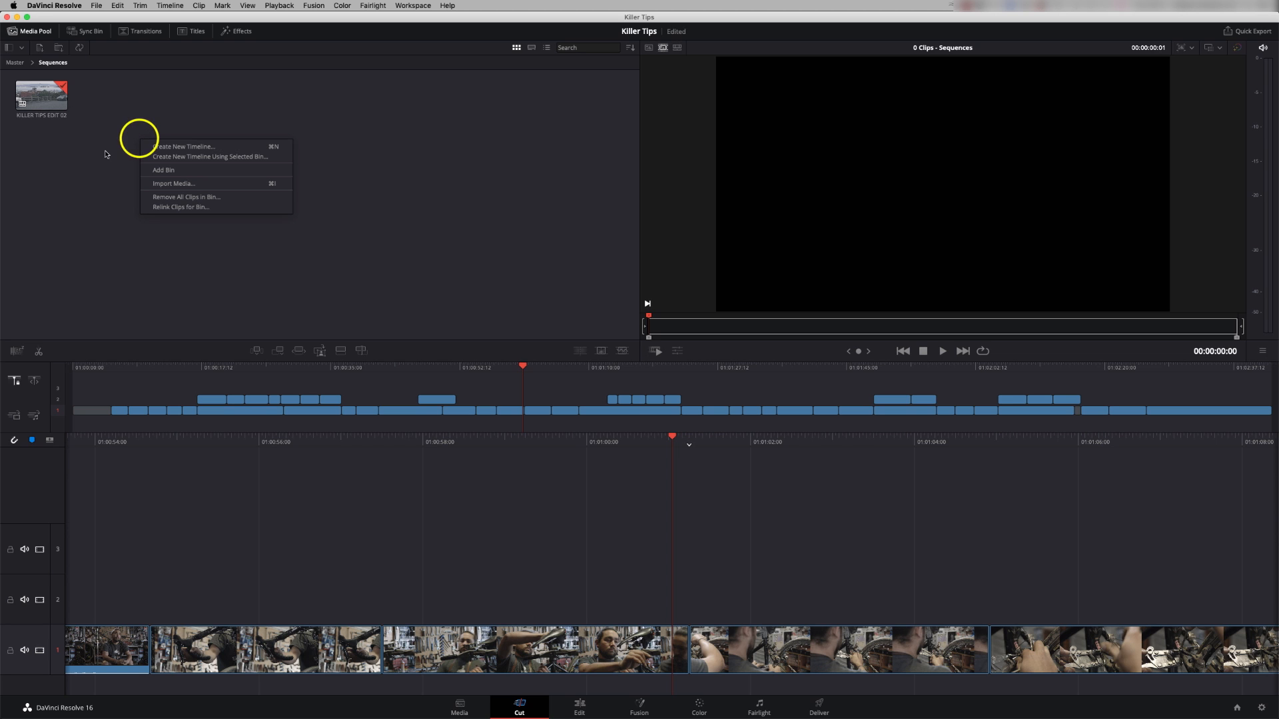
left_click(196, 147)
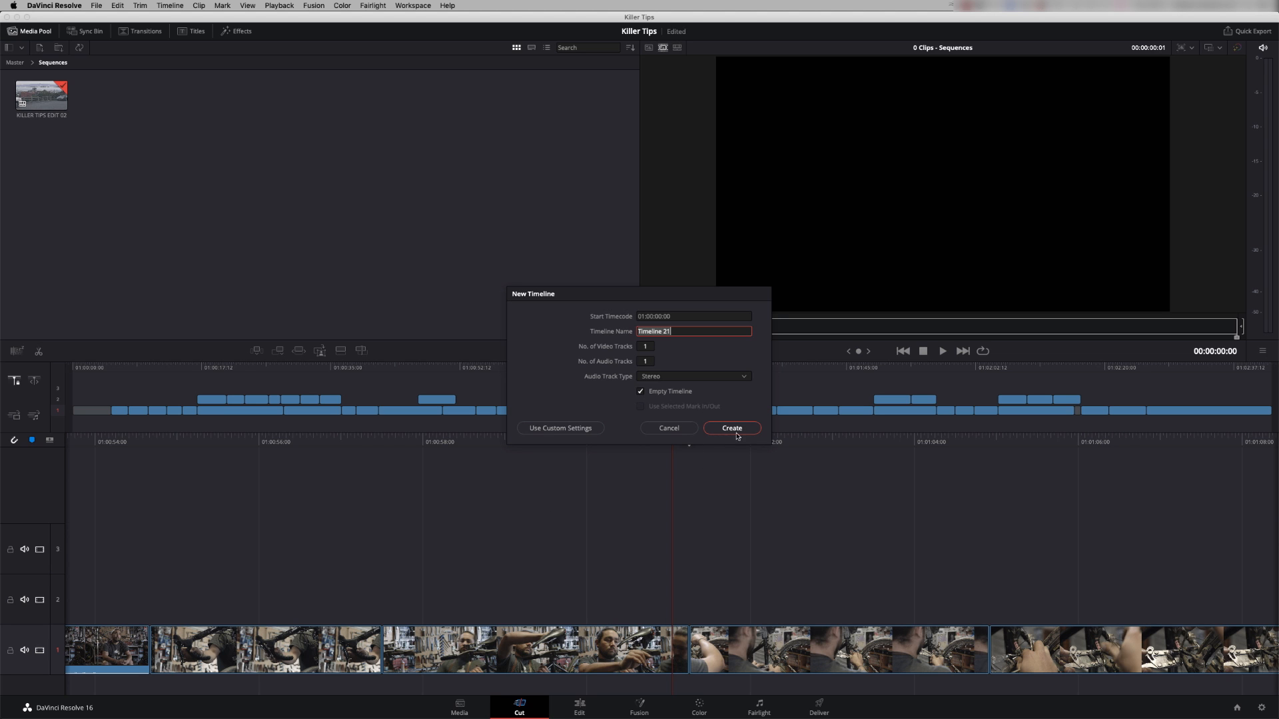
left_click(736, 428)
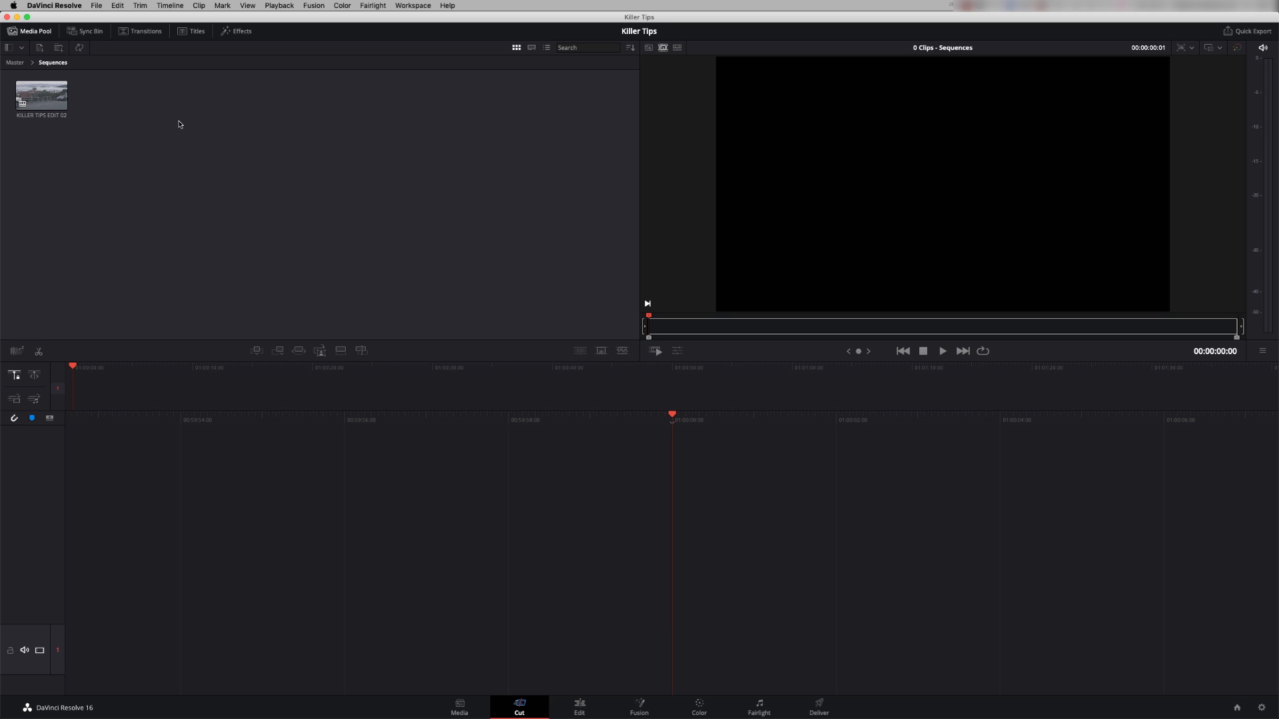
Move the new timeline from the Master bin into the Sequences bin and open it in the viewer
left_click(15, 62)
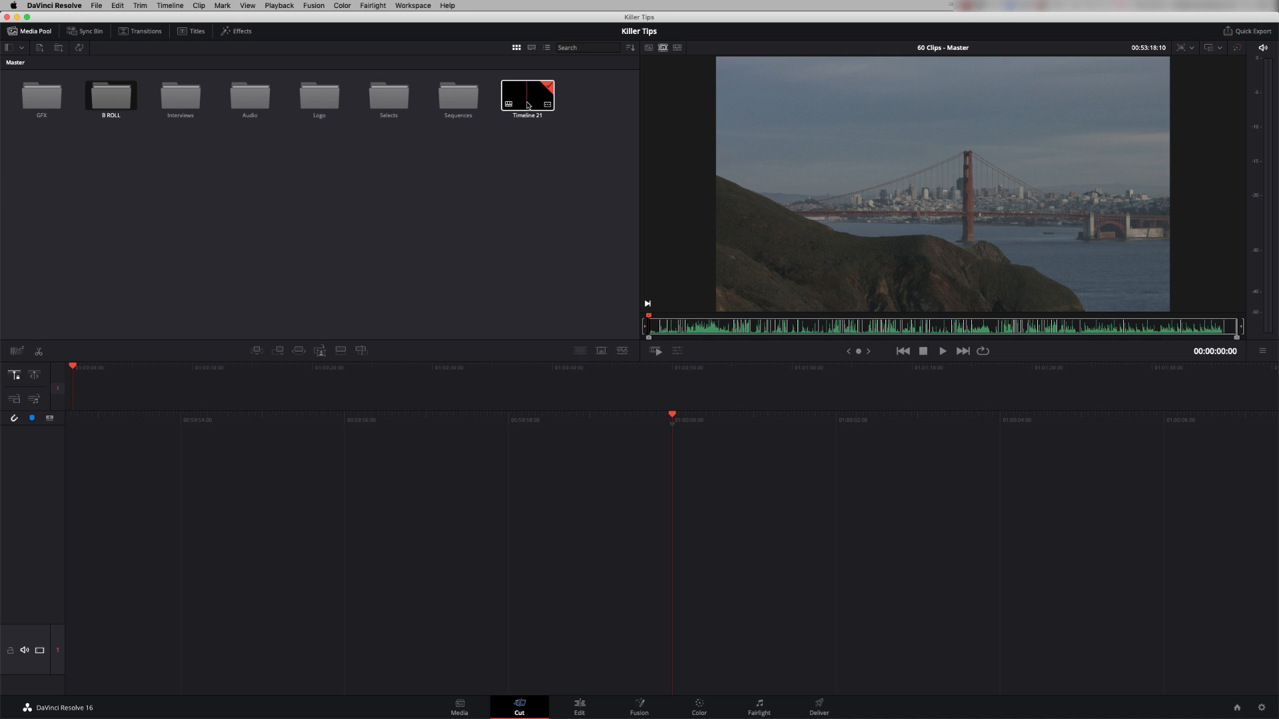
left_click_drag(530, 102, 459, 105)
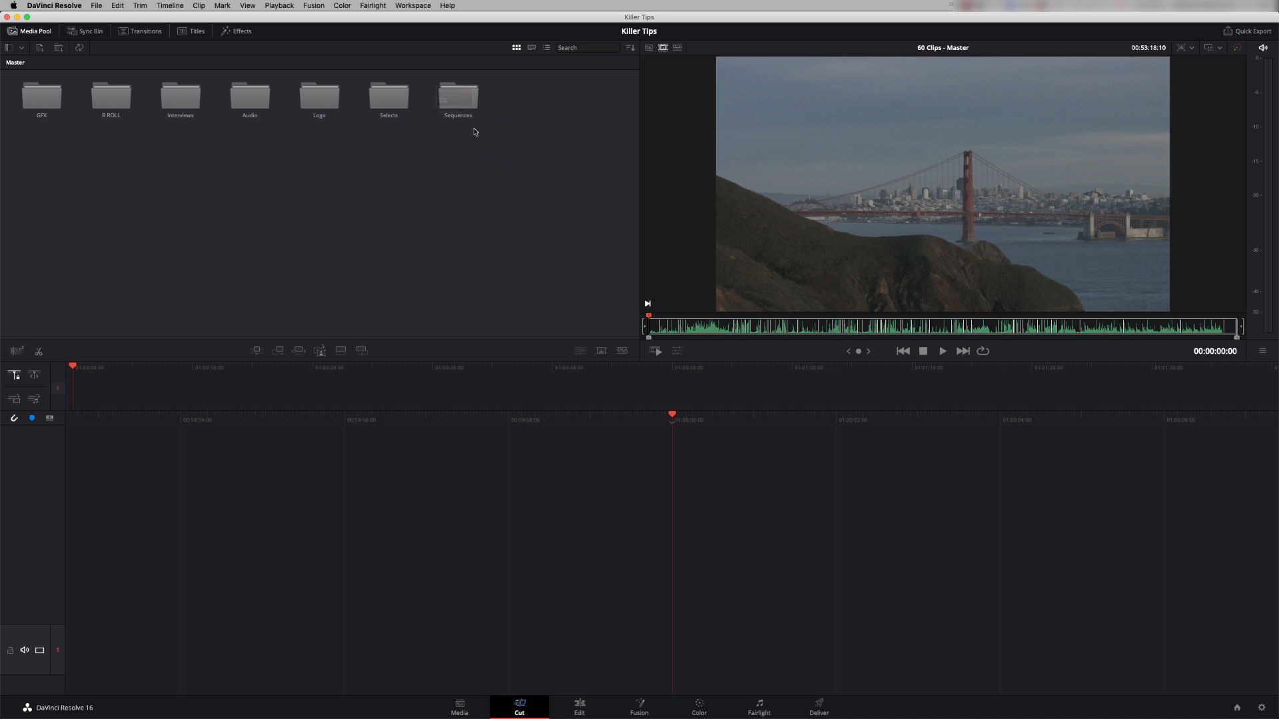
double_click(463, 111)
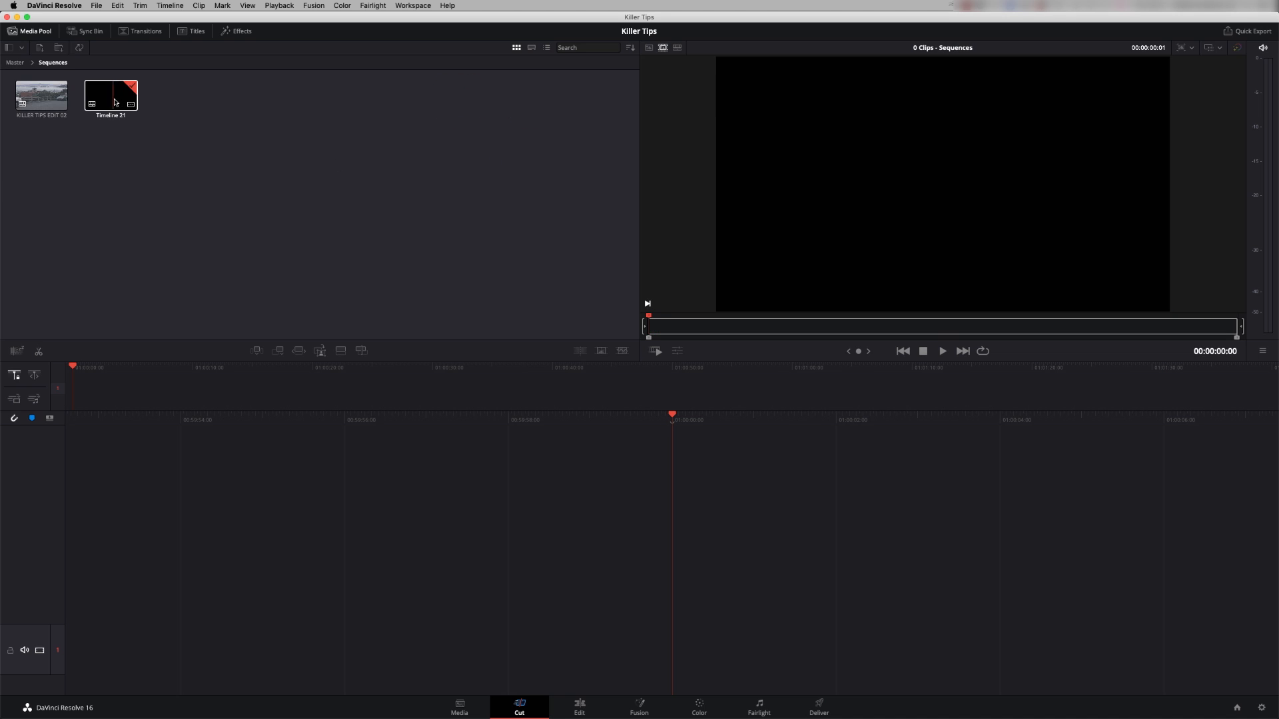
double_click(130, 123)
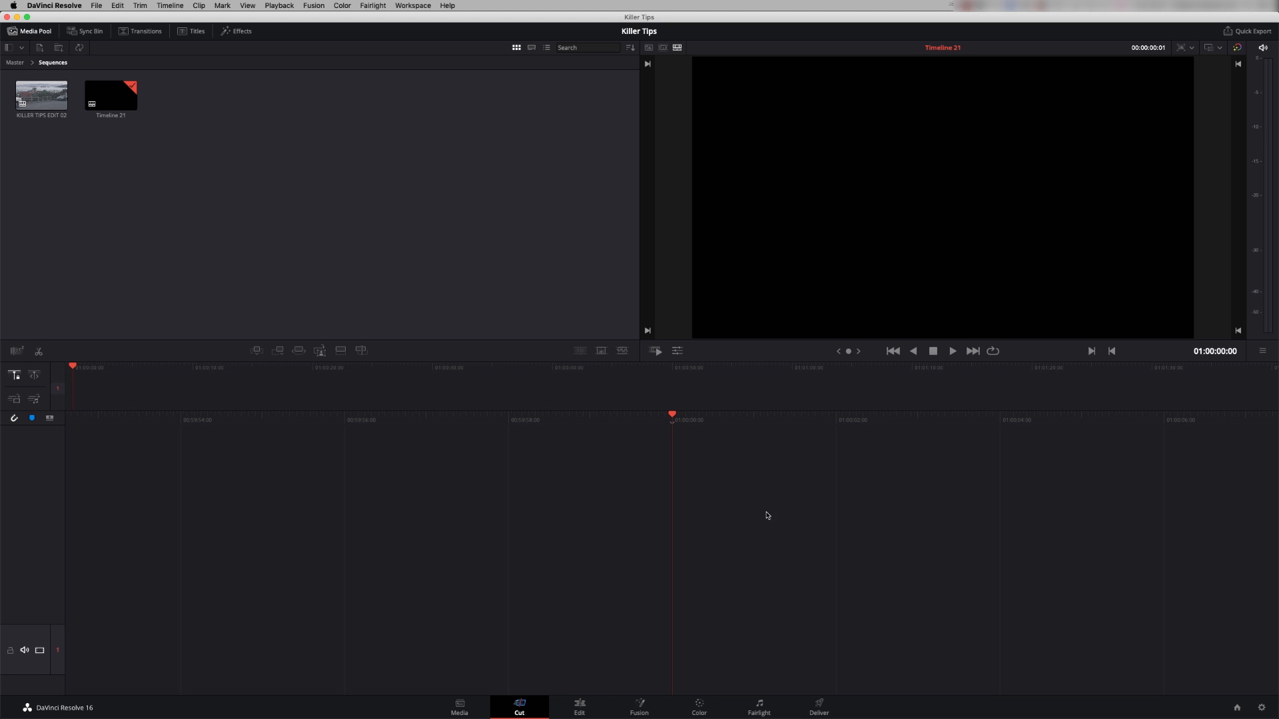
Open the Ride To Work bin inside B ROLL and load Cycle_To_Work_Side_MS.mov in the viewer
left_click(15, 62)
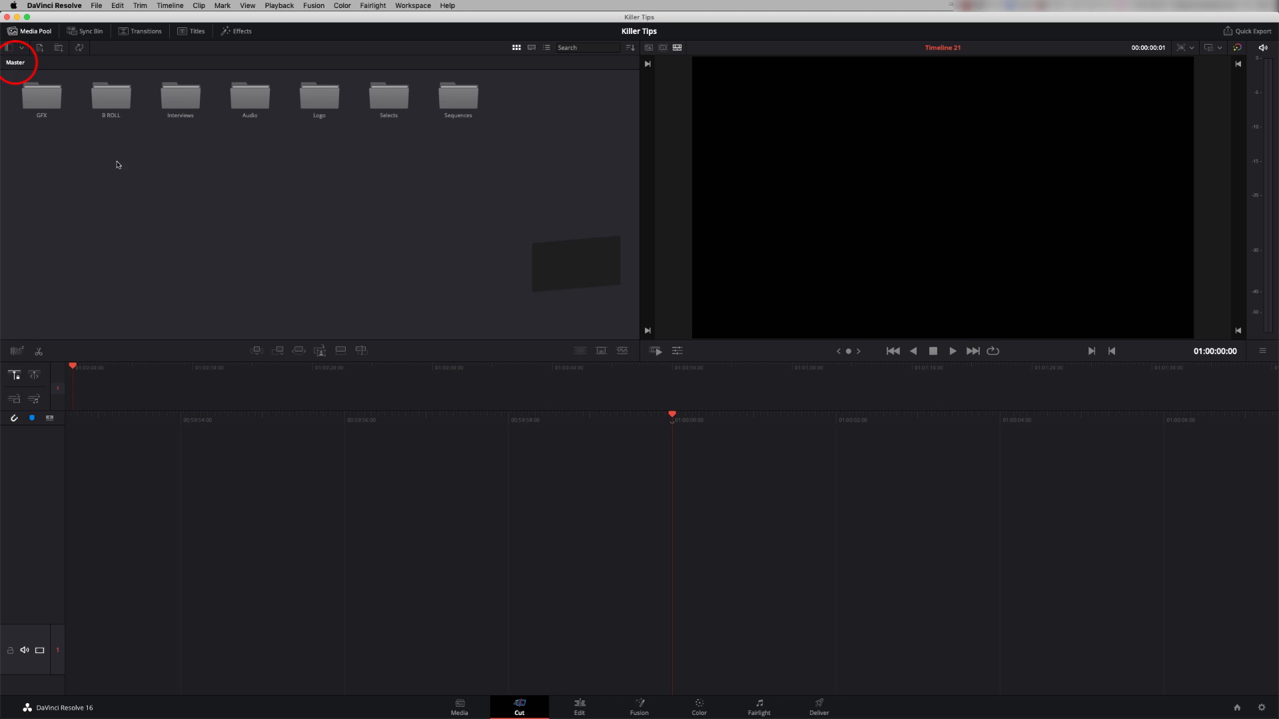
double_click(112, 99)
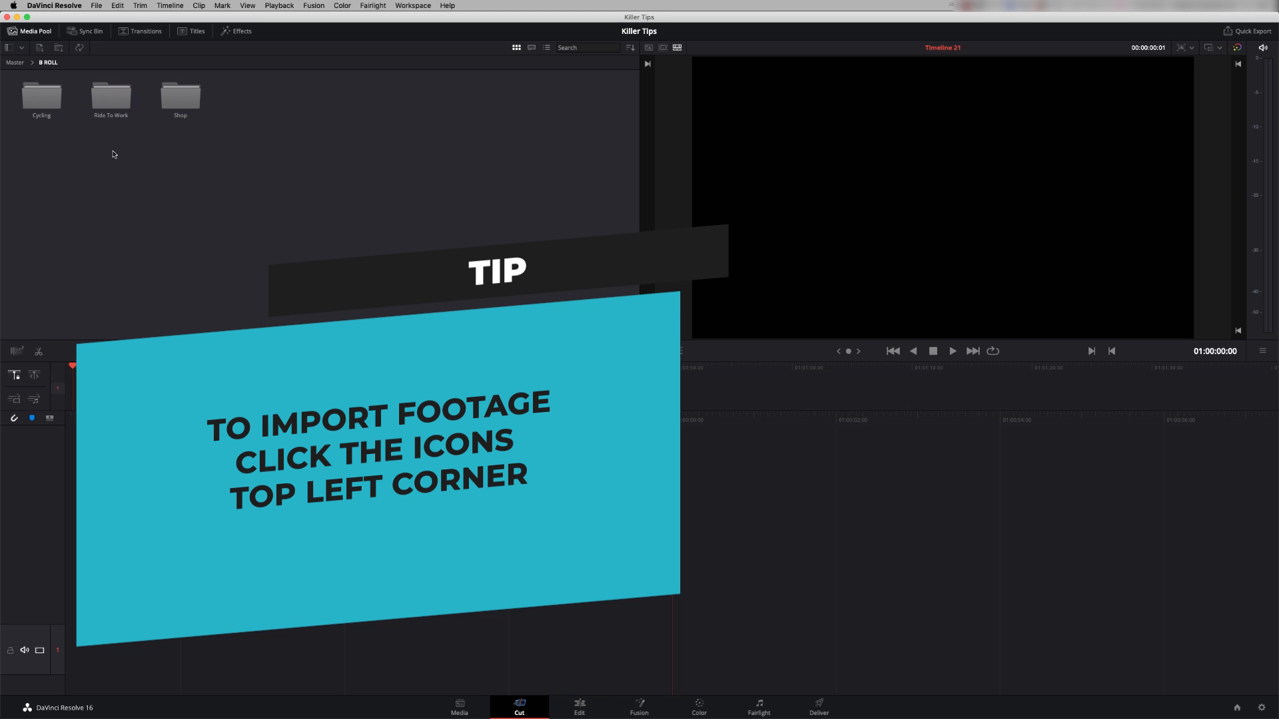
double_click(111, 98)
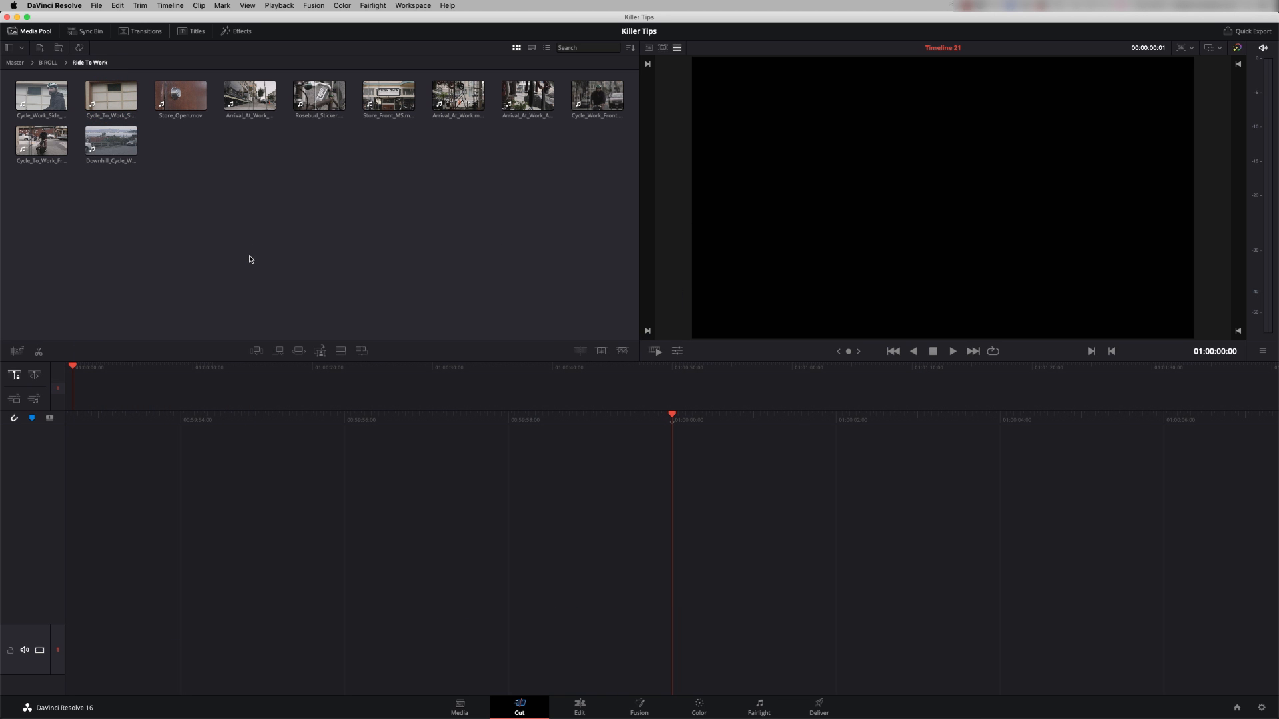
left_click(106, 95)
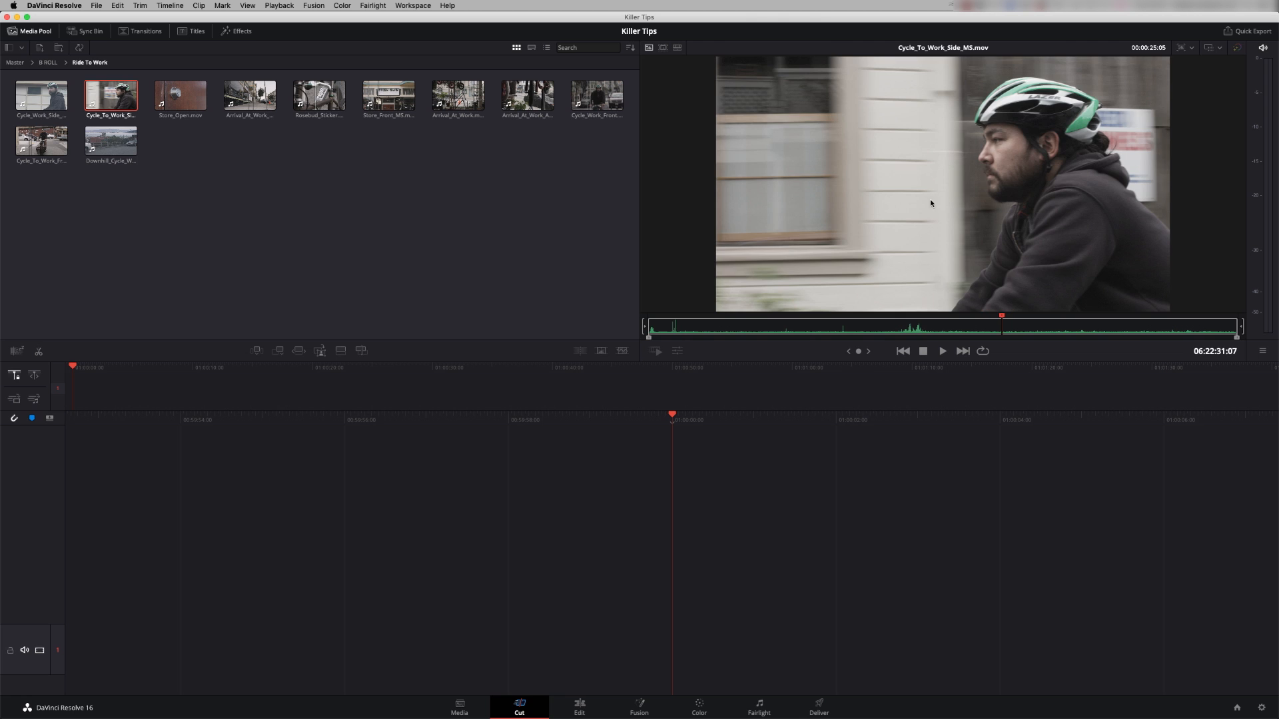
Play Cycle_To_Work_Side_MS.mov from its beginning and stop at 06:22:30:09
left_click_drag(698, 325, 649, 326)
key("space")
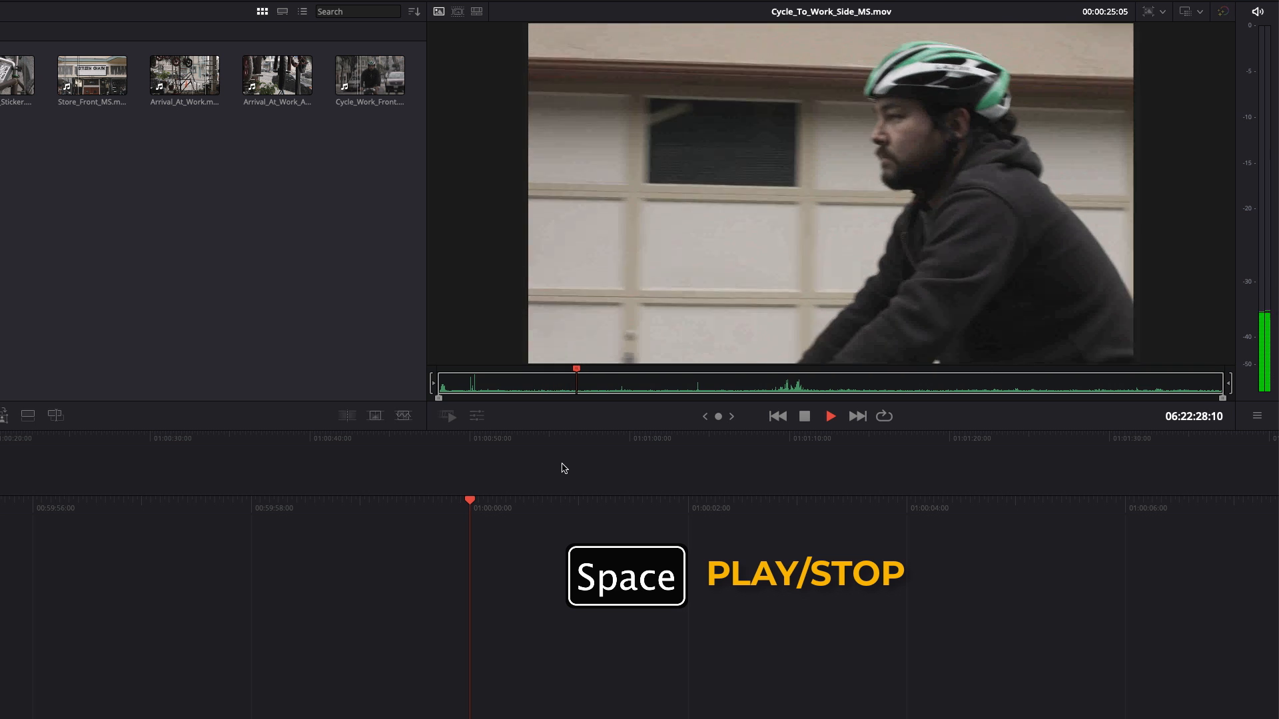
key("space")
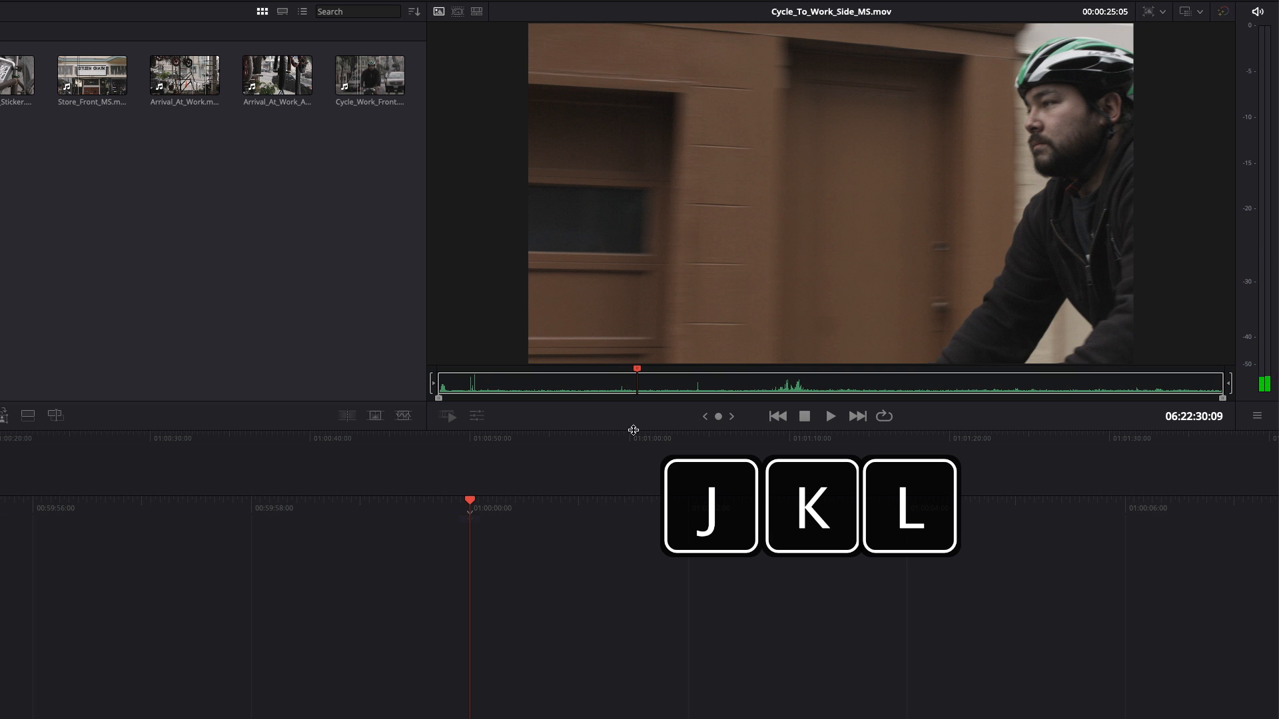
Shuttle forwards and backwards through Cycle_To_Work_Side_MS.mov with pauses between directions, stopping at 06:22:32:19
key("l")
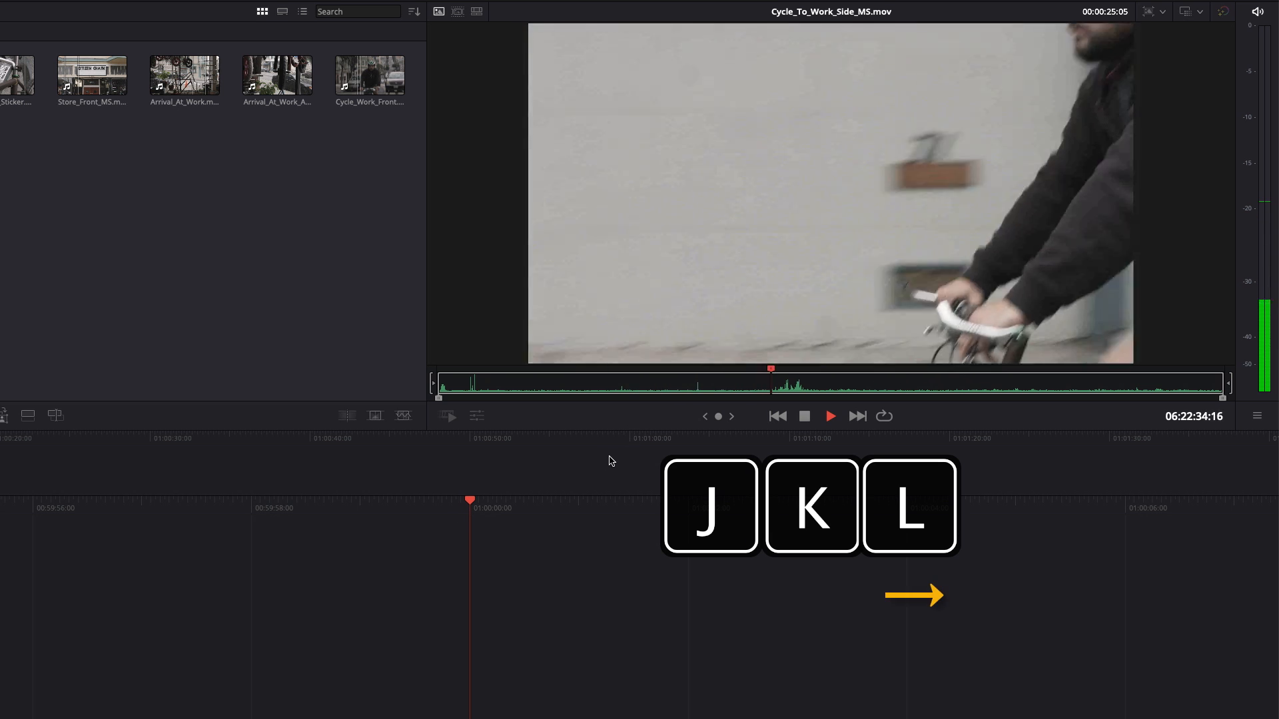
key("l")
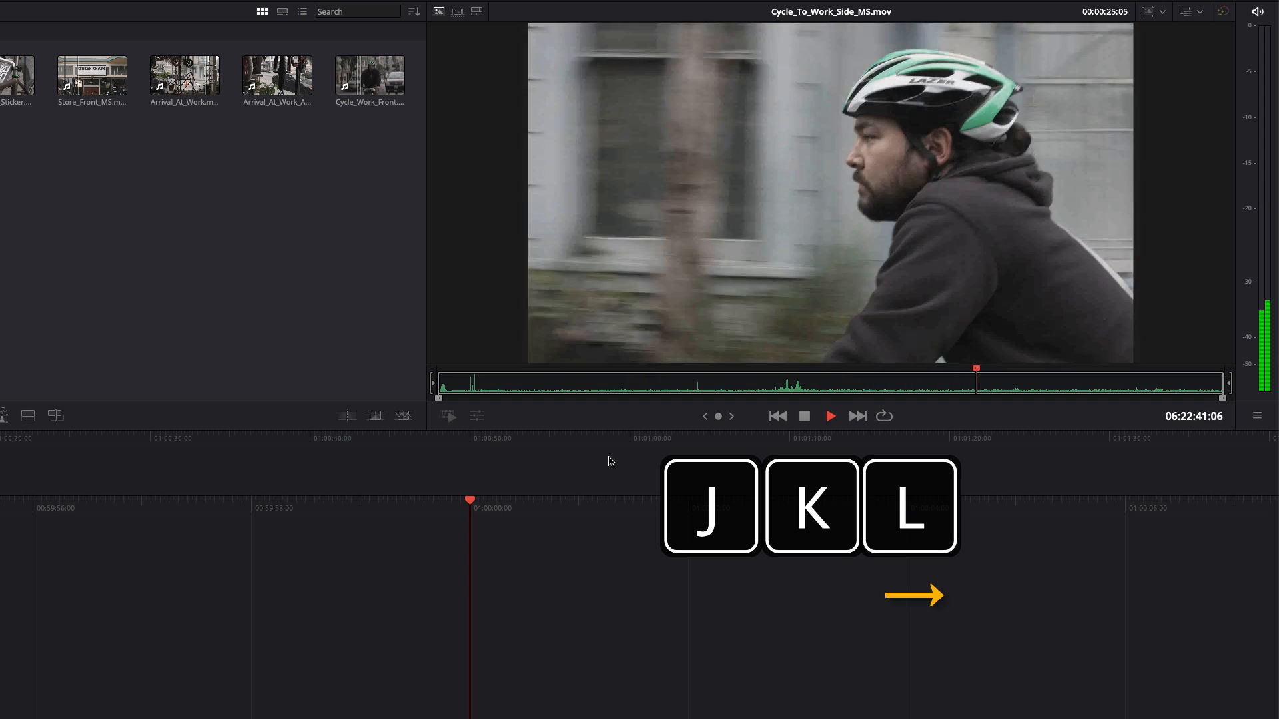
key("k")
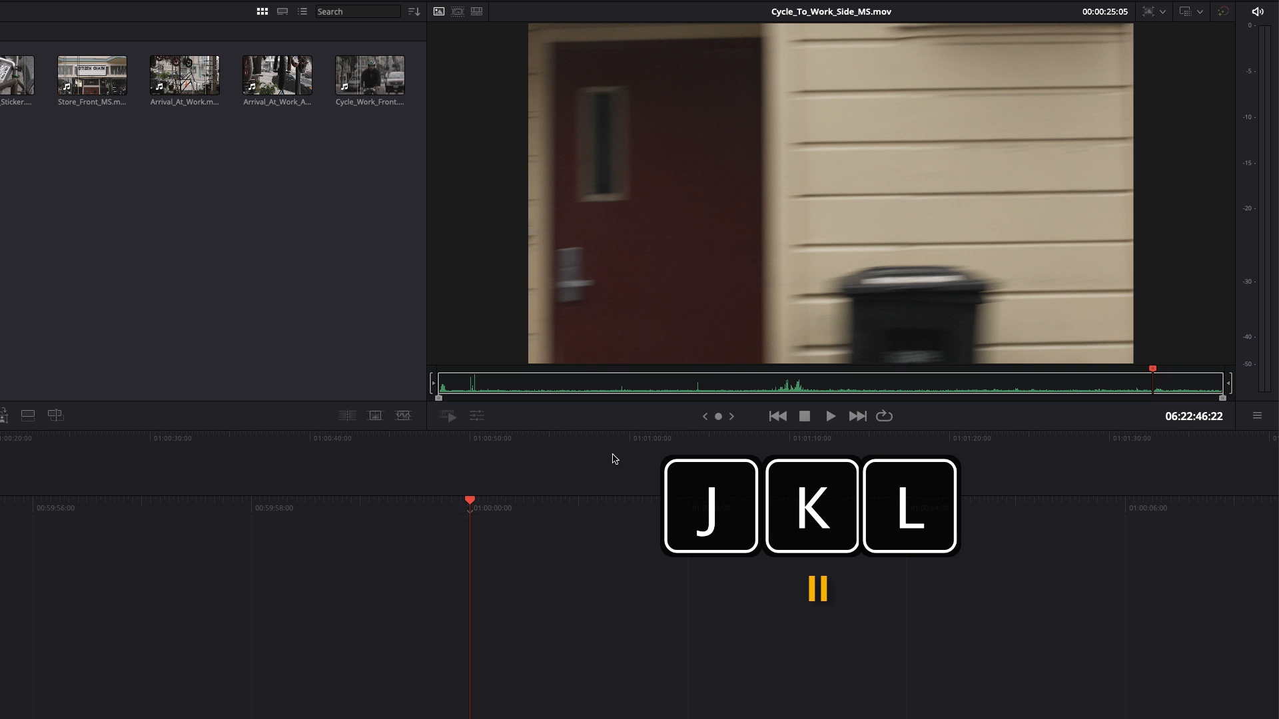
key("j")
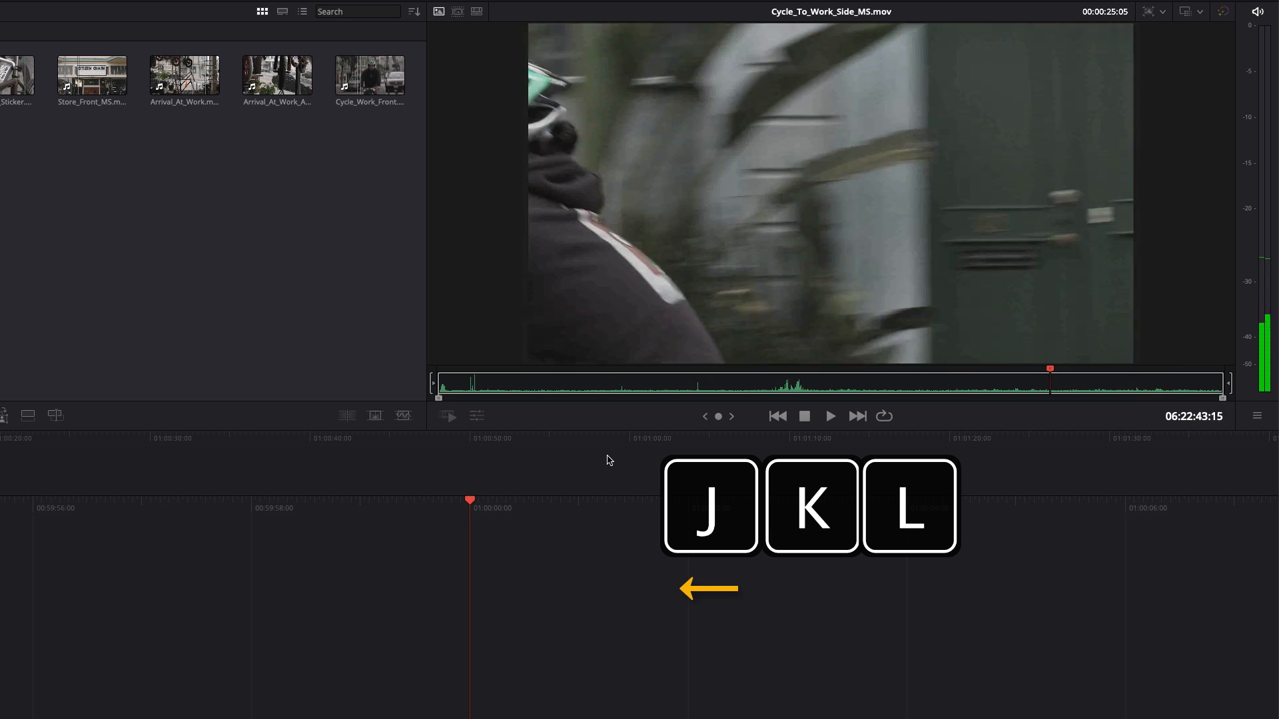
key("j")
key("k")
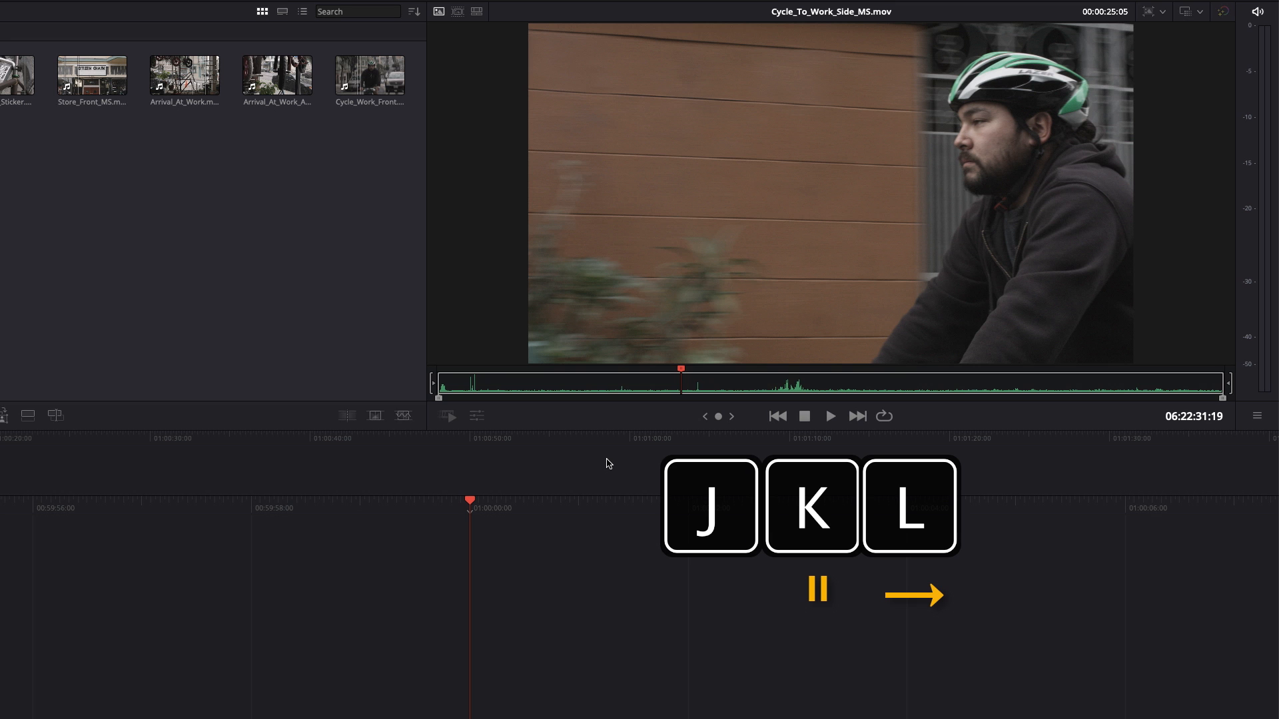
key("l")
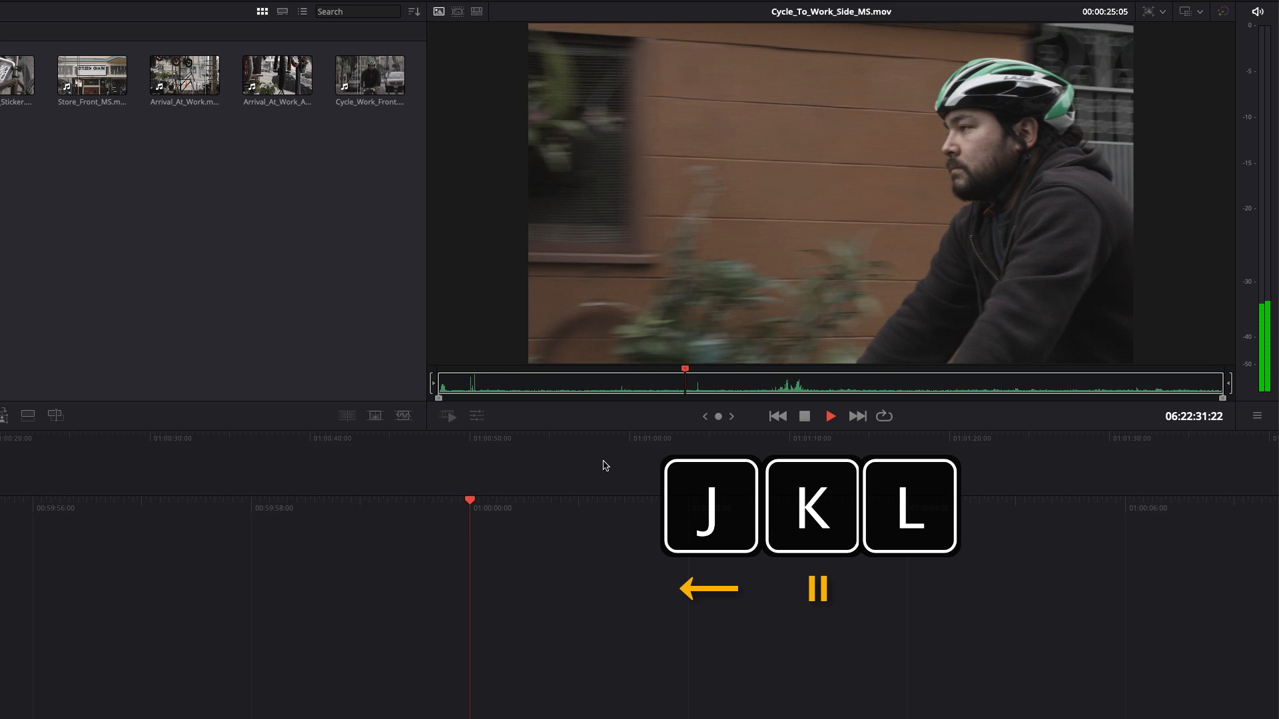
key("k")
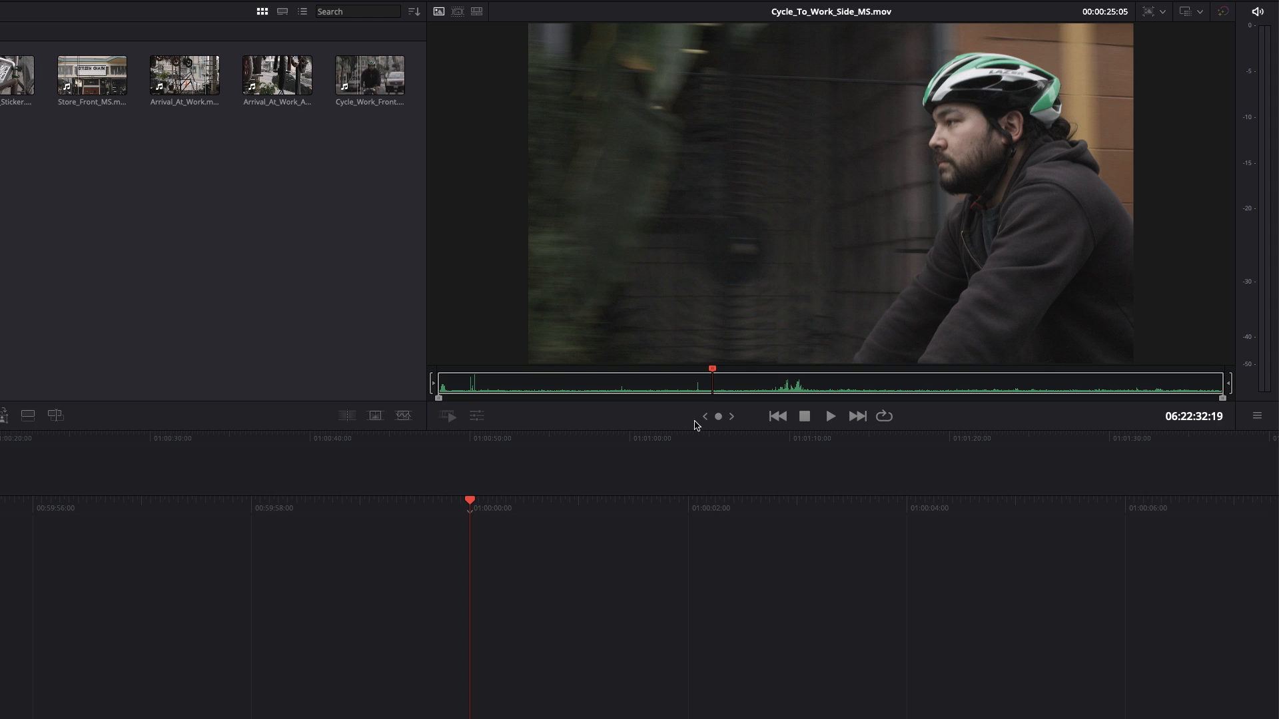
Mark In and Out points around a 00:00:06:01 section of Cycle_To_Work_Side_MS.mov, ending at 06:22:37:03
left_click_drag(716, 388, 848, 390)
key("i")
key("o")
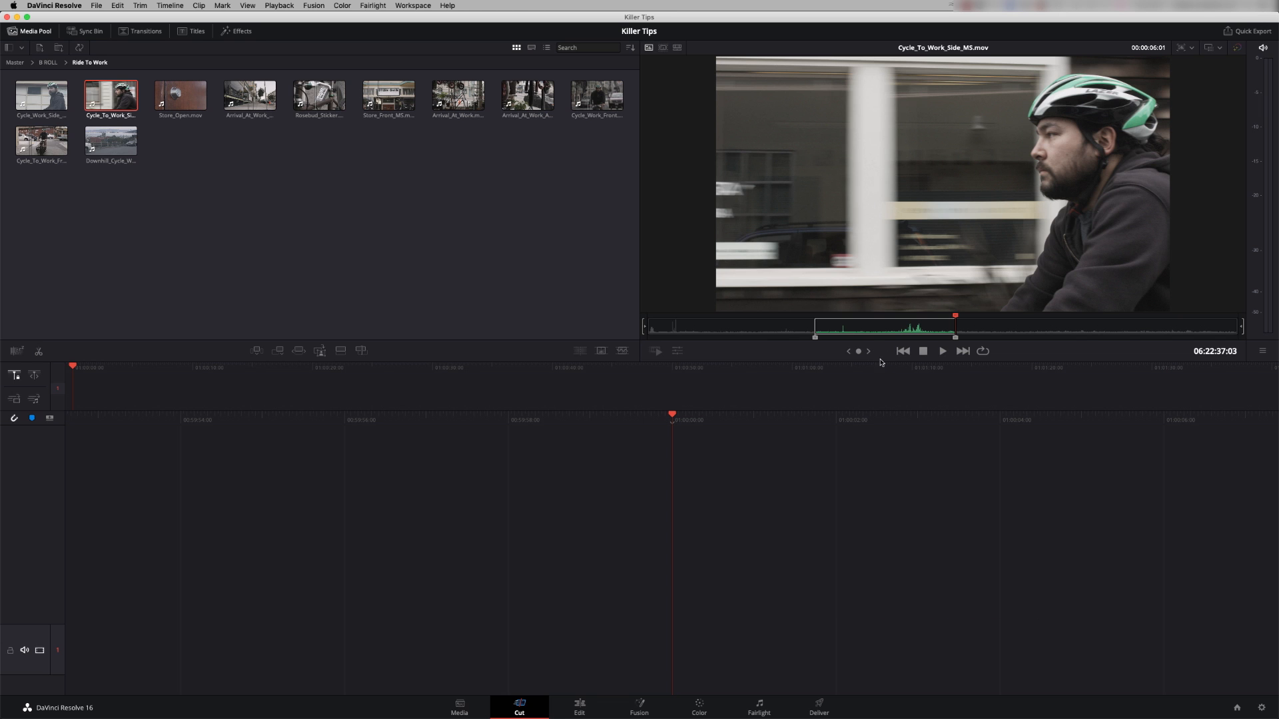
Insert the marked section into the empty timeline, check it on the Edit page, and return to the Cut page
key("F9")
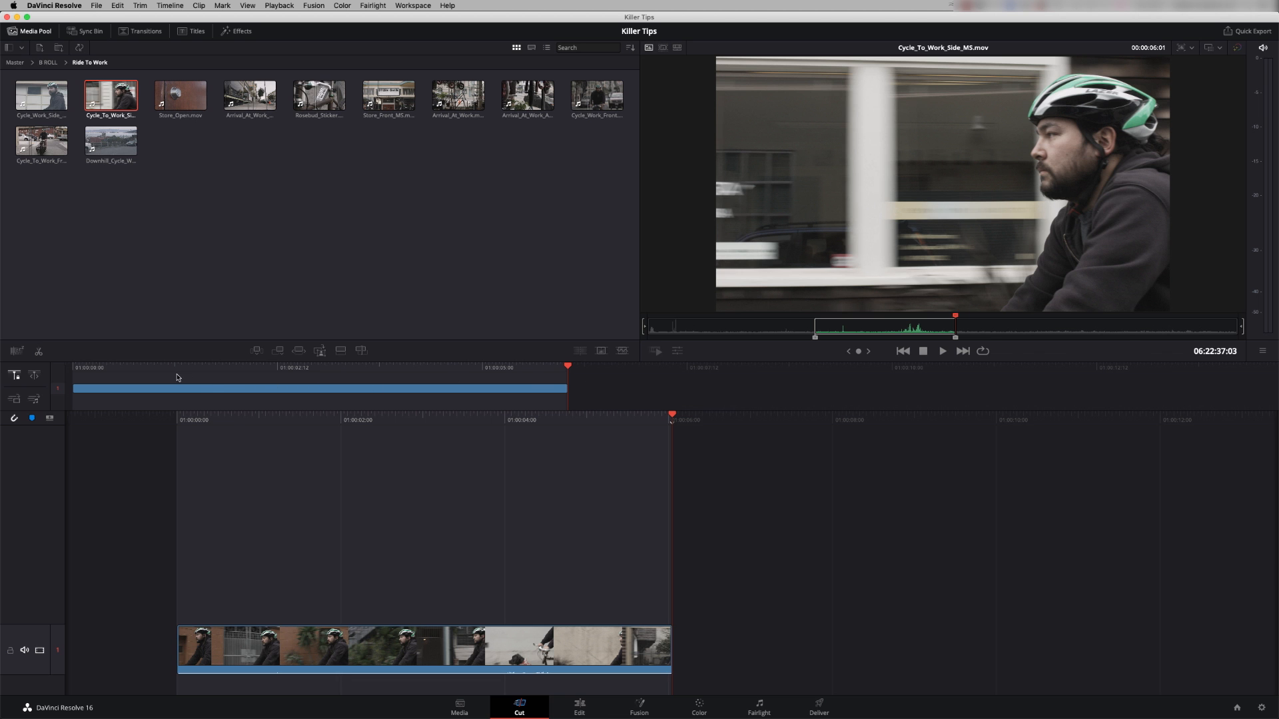
left_click(579, 711)
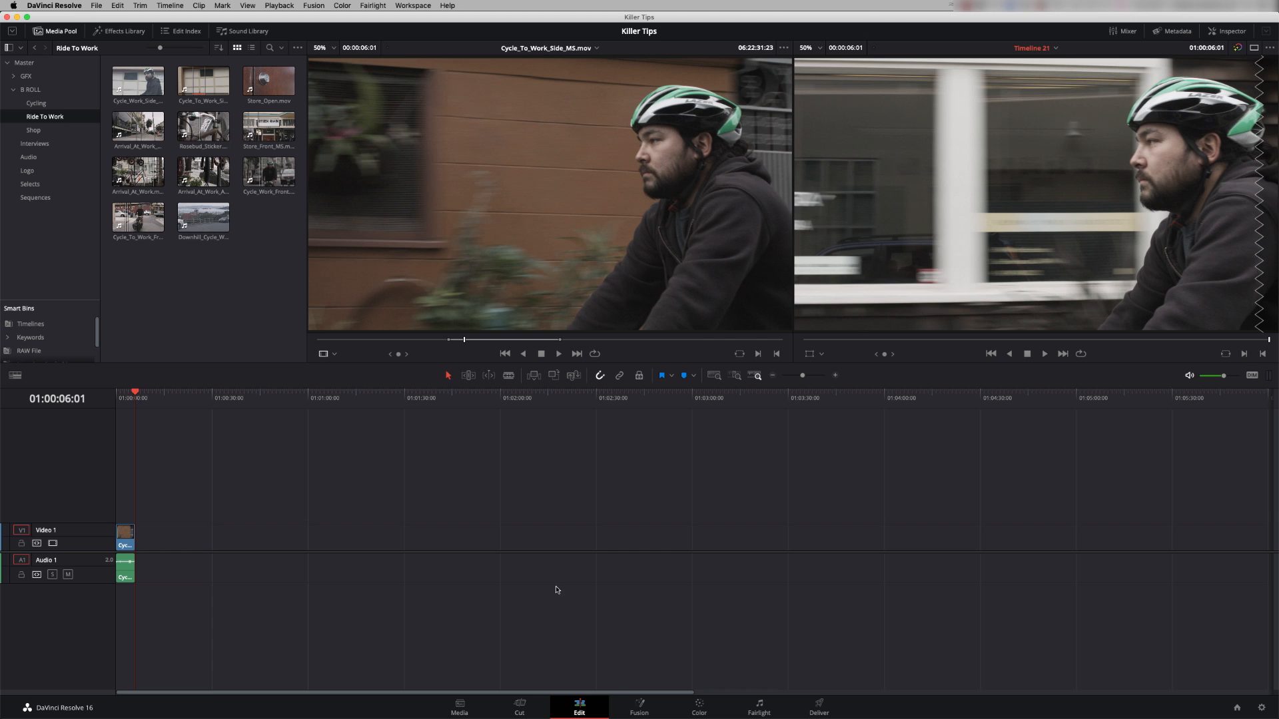
left_click(525, 703)
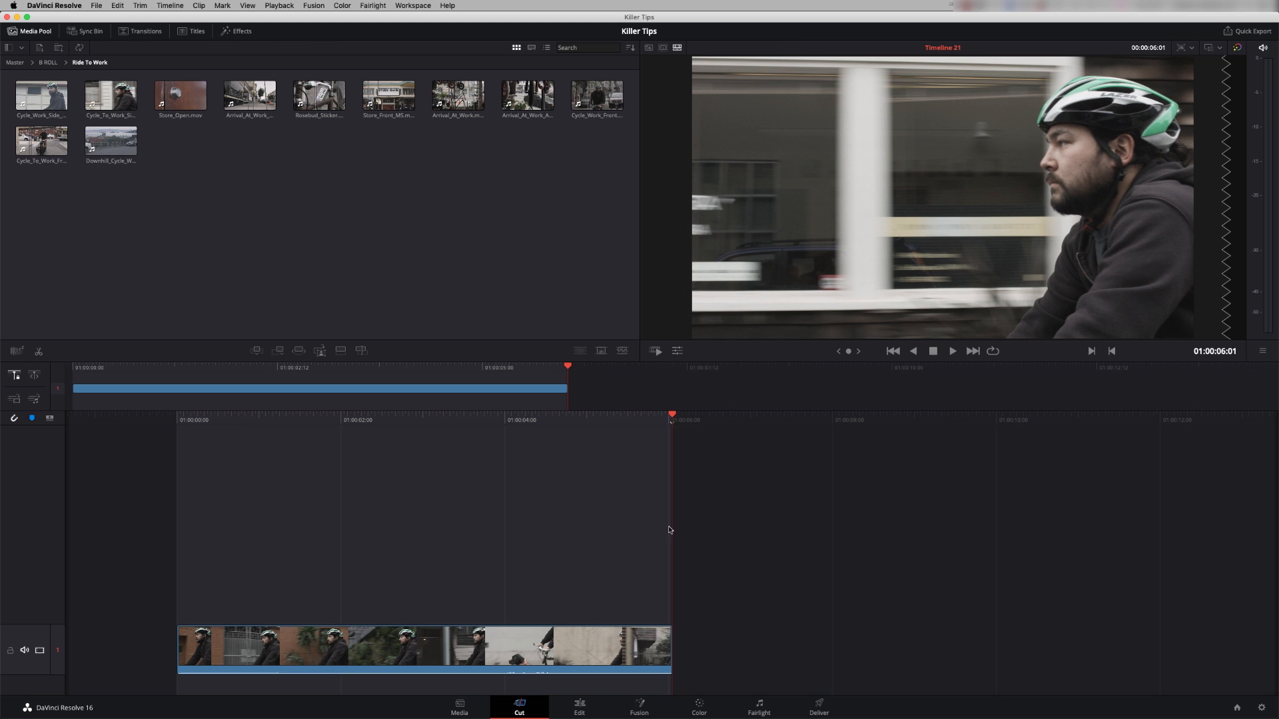
Load Cycle_Work_Front.mov and mark an earlier In point, making the selected section 00:00:07:10 long
left_click(597, 95)
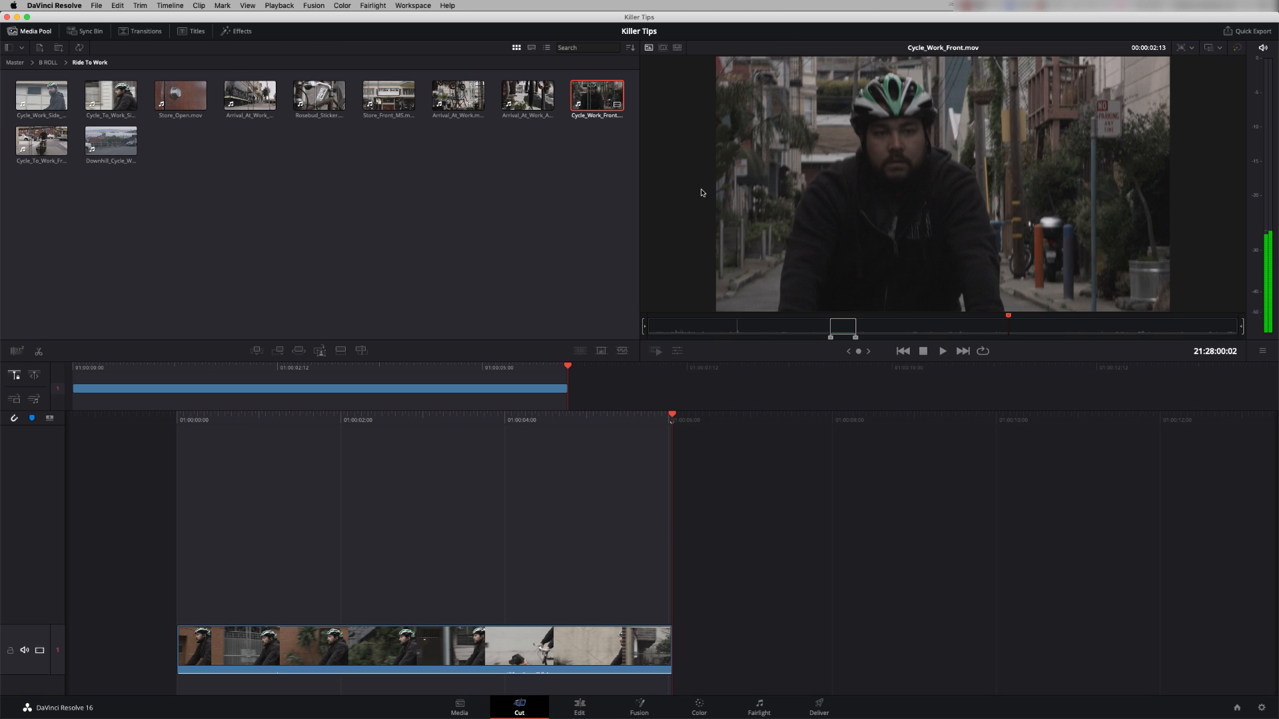
left_click(804, 331)
left_click_drag(817, 349, 785, 353)
key("i")
Play Cycle_Work_Front.mov from its In point, stop, and advance the playhead five seconds by entering a +500 timecode offset
key("space")
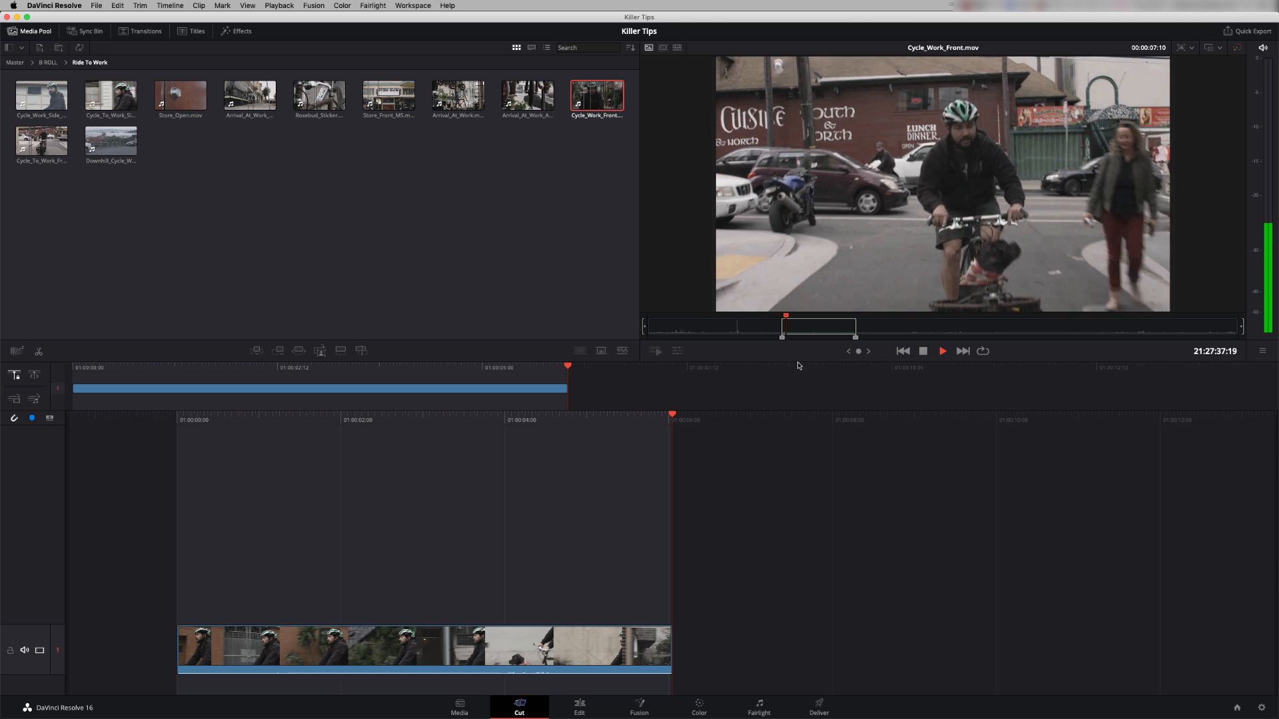
key("space")
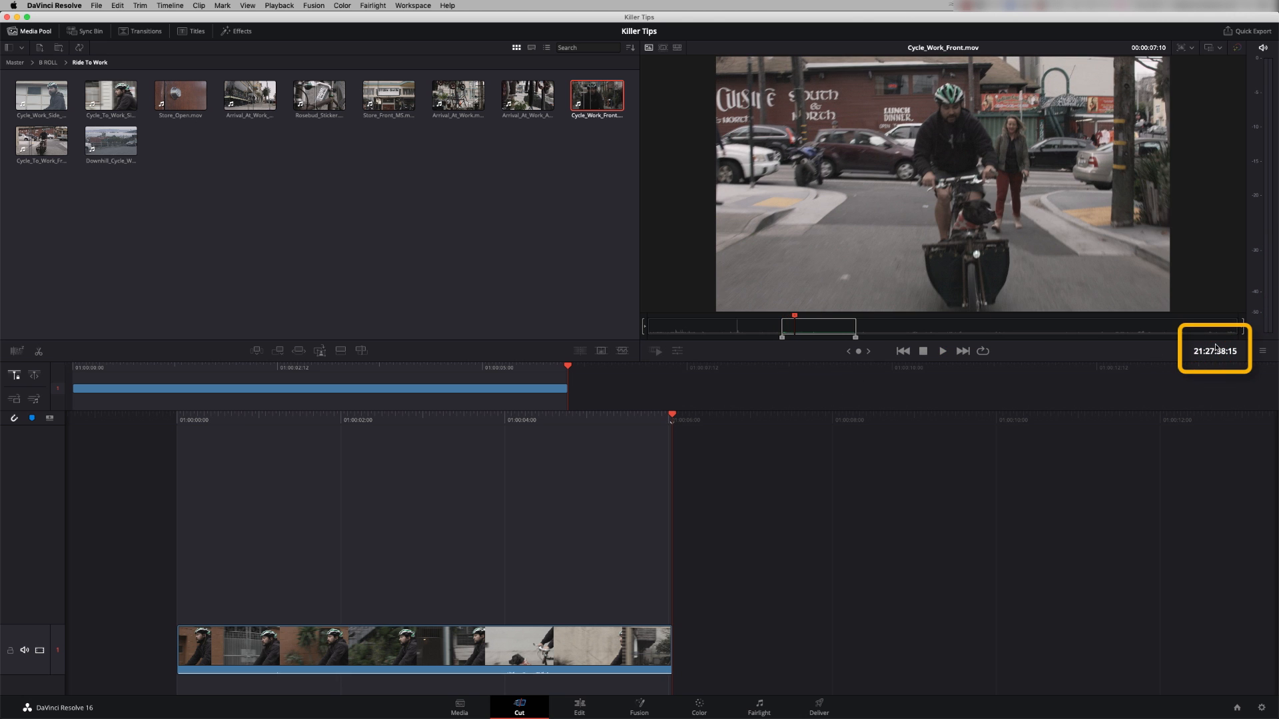
type("+500")
key("Return")
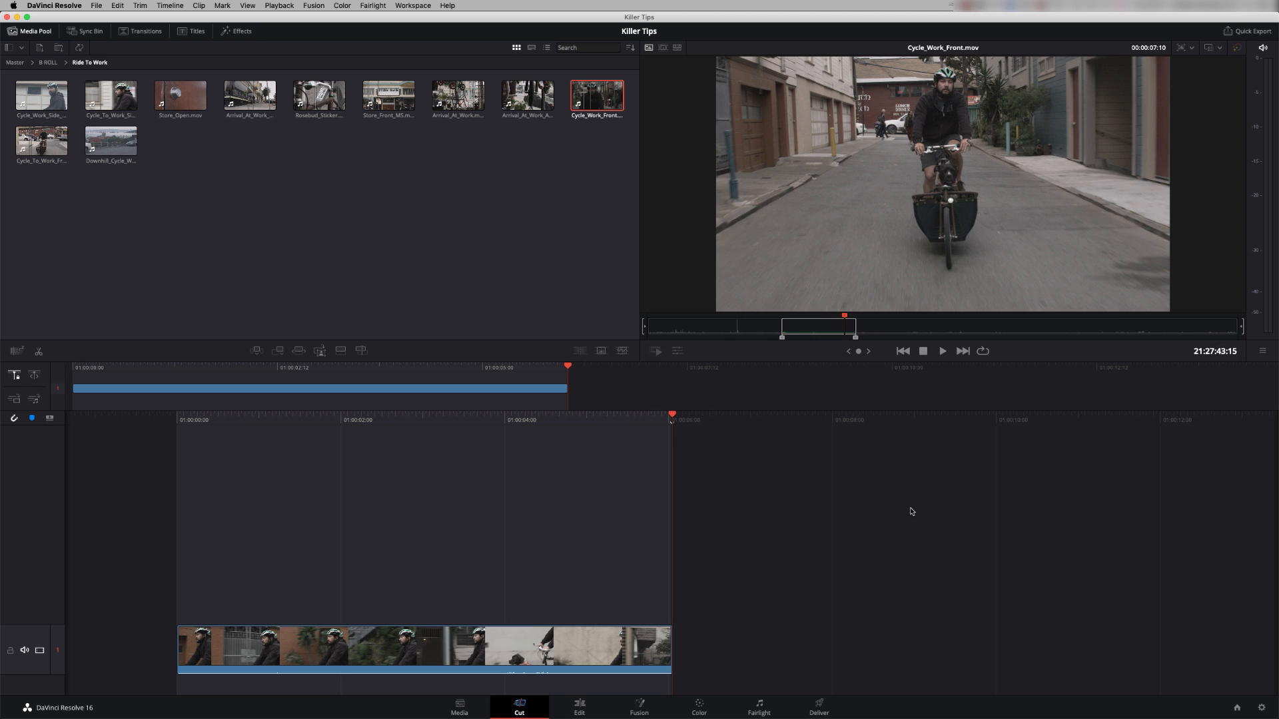
Mark the Out point of Cycle_Work_Front.mov at the playhead, append the section to the timeline, and check it on the Edit page
key("o")
key("shift+F12")
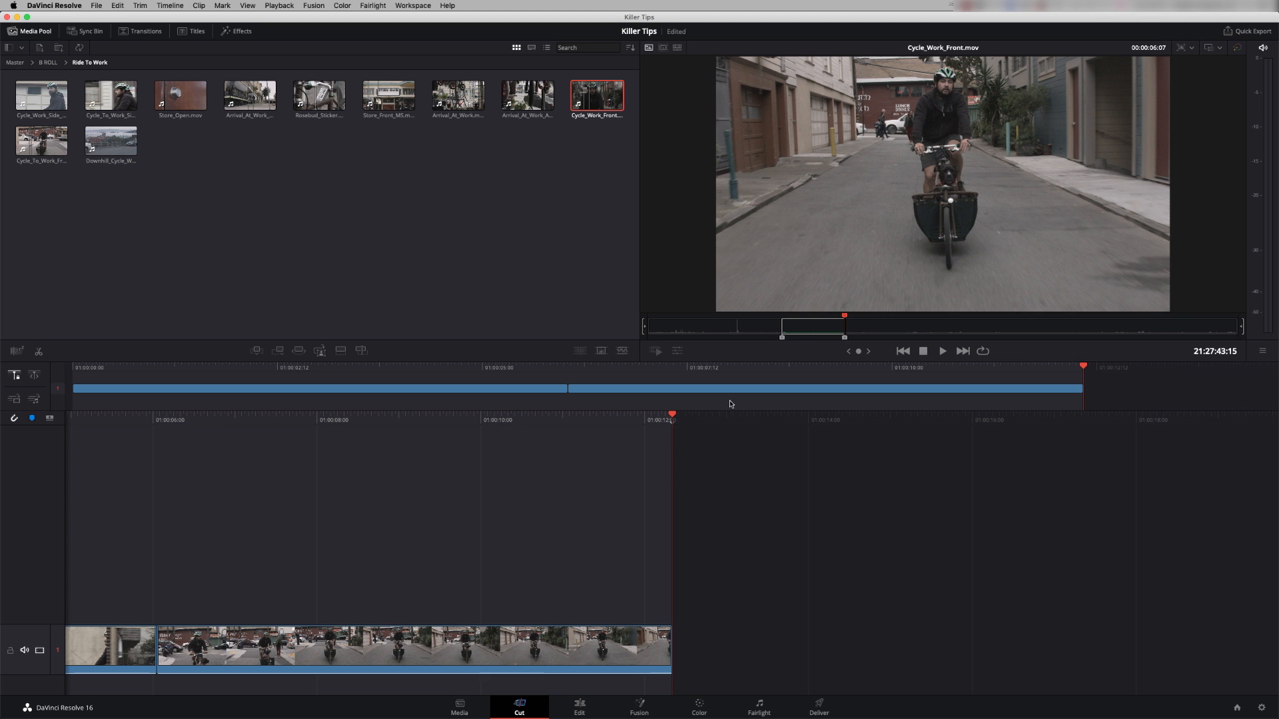
left_click(581, 709)
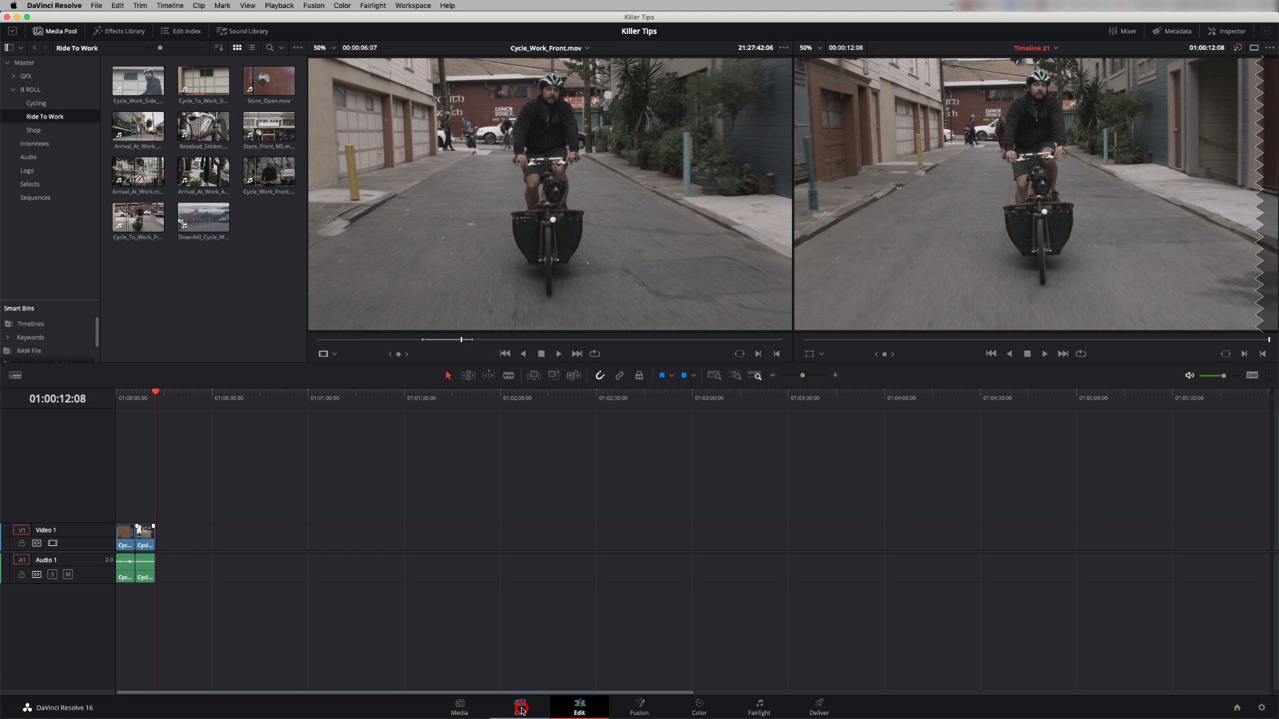
left_click(520, 707)
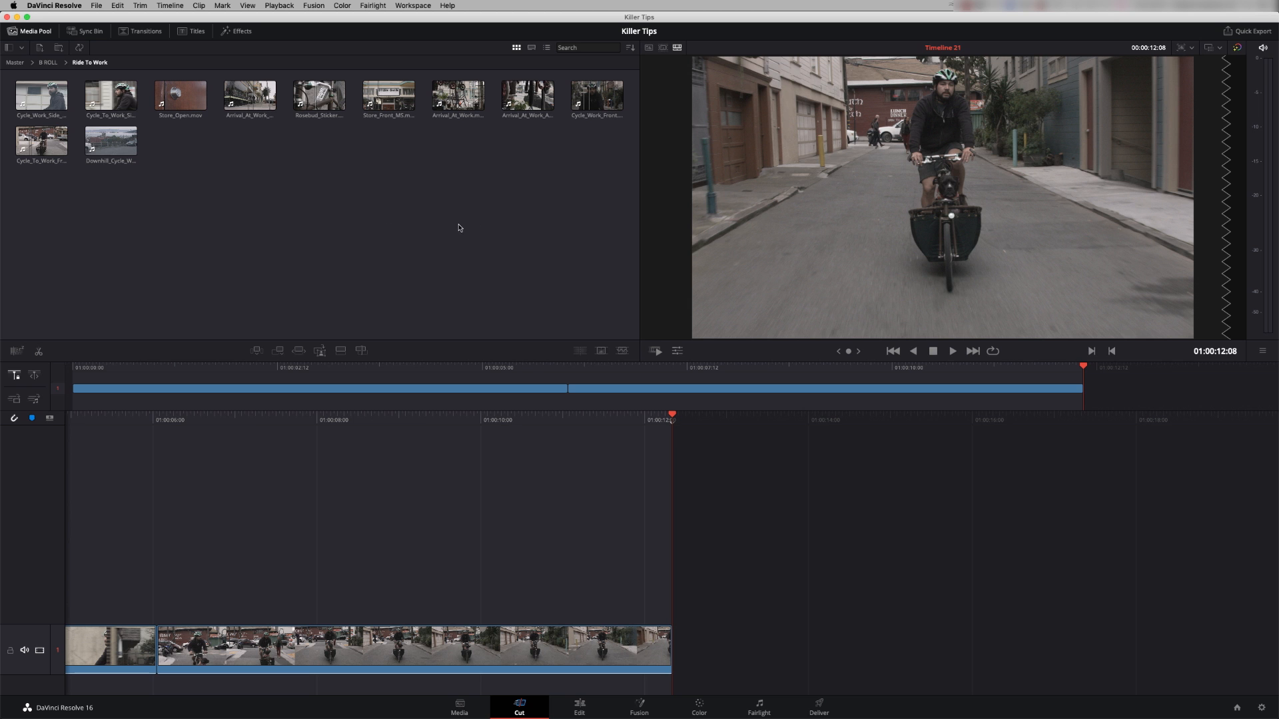
Load Arrival_At_Work.mov and add its marked 00:00:02:01 section to the end of the timeline
left_click(460, 97)
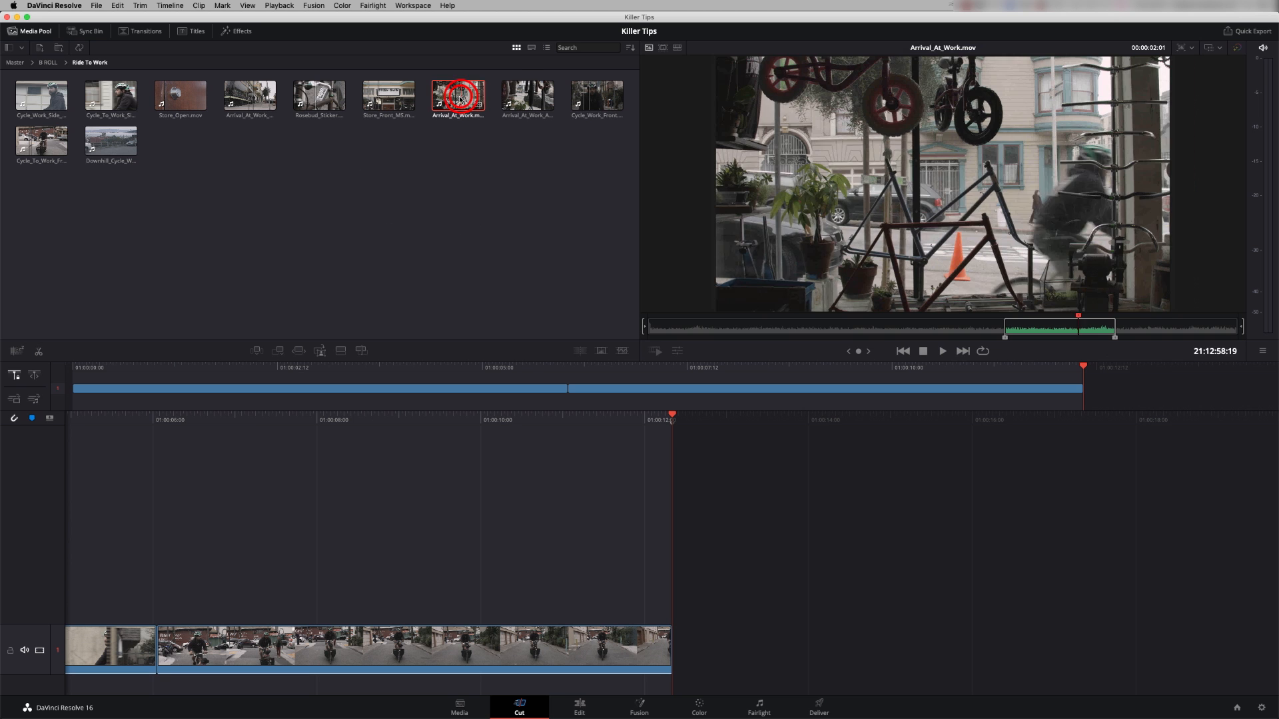
left_click(979, 333)
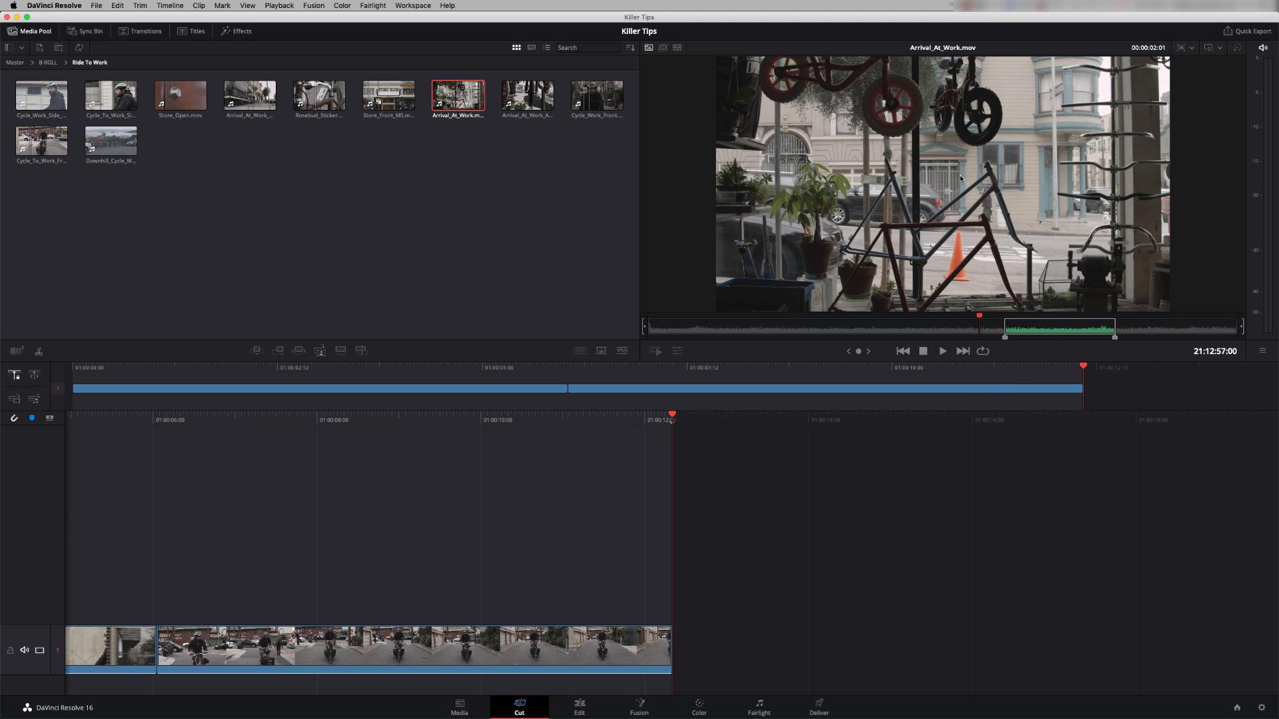
left_click_drag(964, 165, 1106, 390)
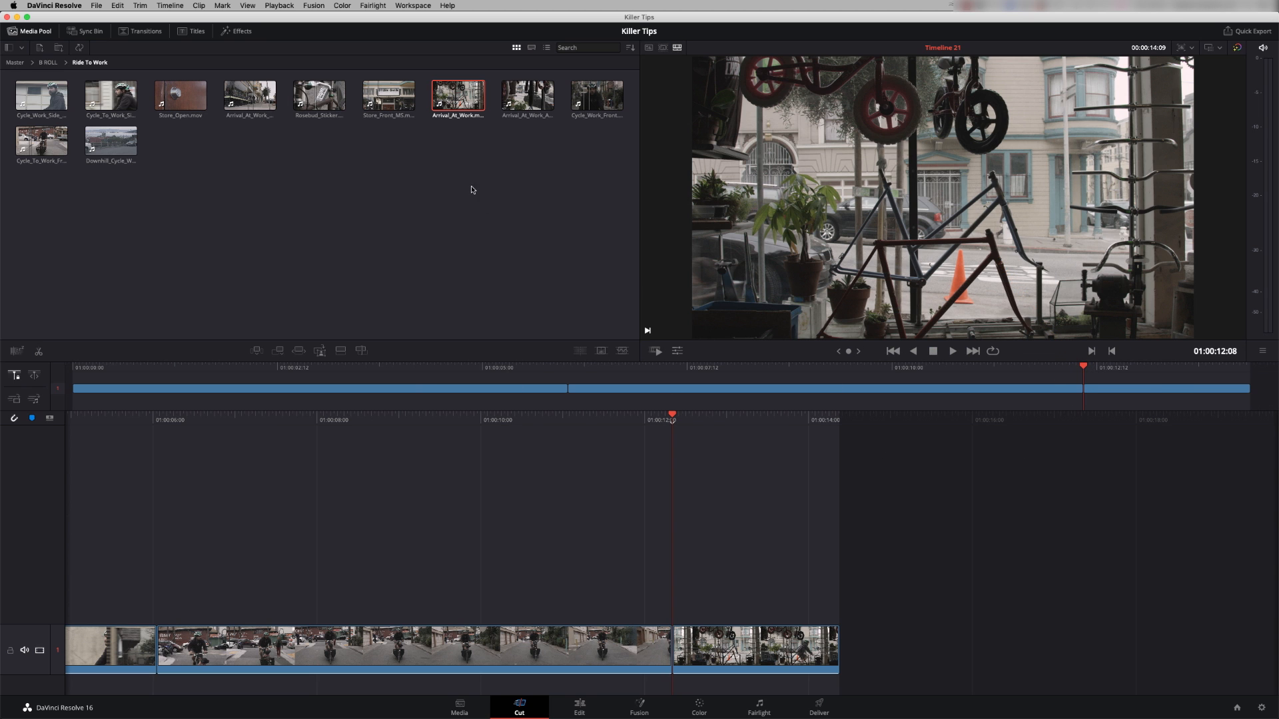
Adjust the In and Out points of Rosebud_Sticker.mov to a 00:00:03:11 section and add it to the end of the timeline
left_click(319, 96)
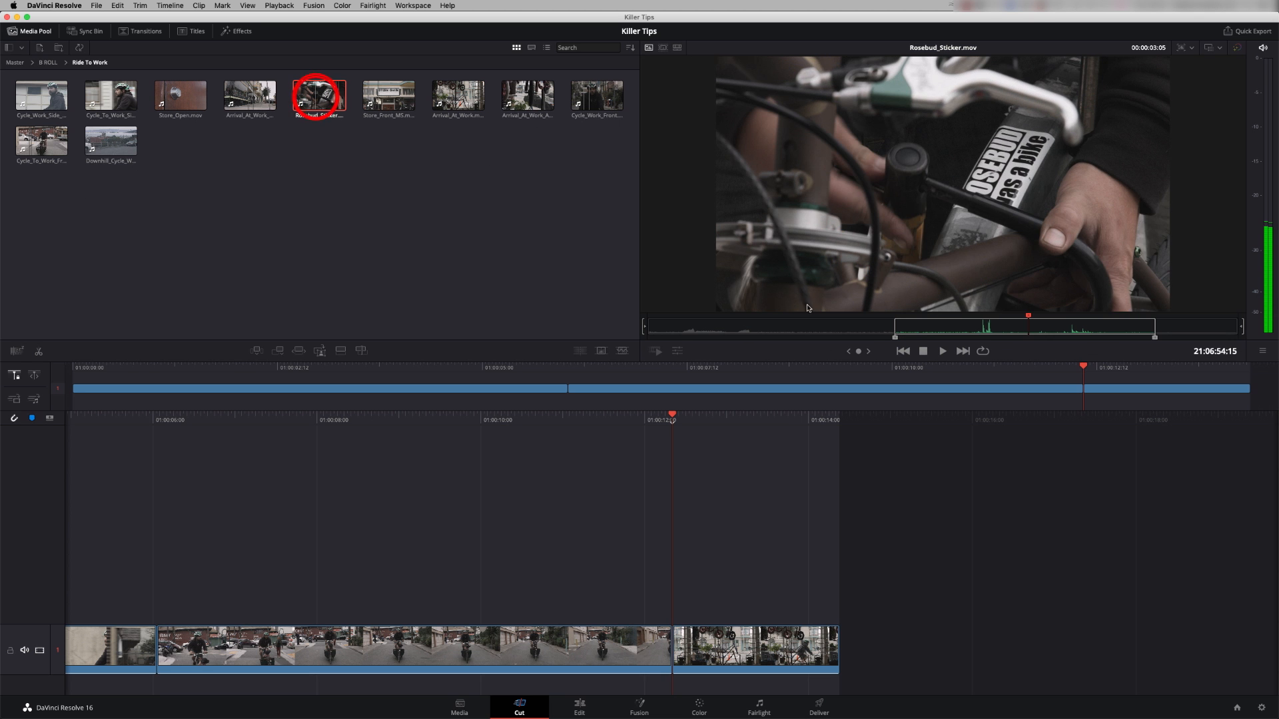
left_click(841, 324)
left_click_drag(819, 332, 860, 333)
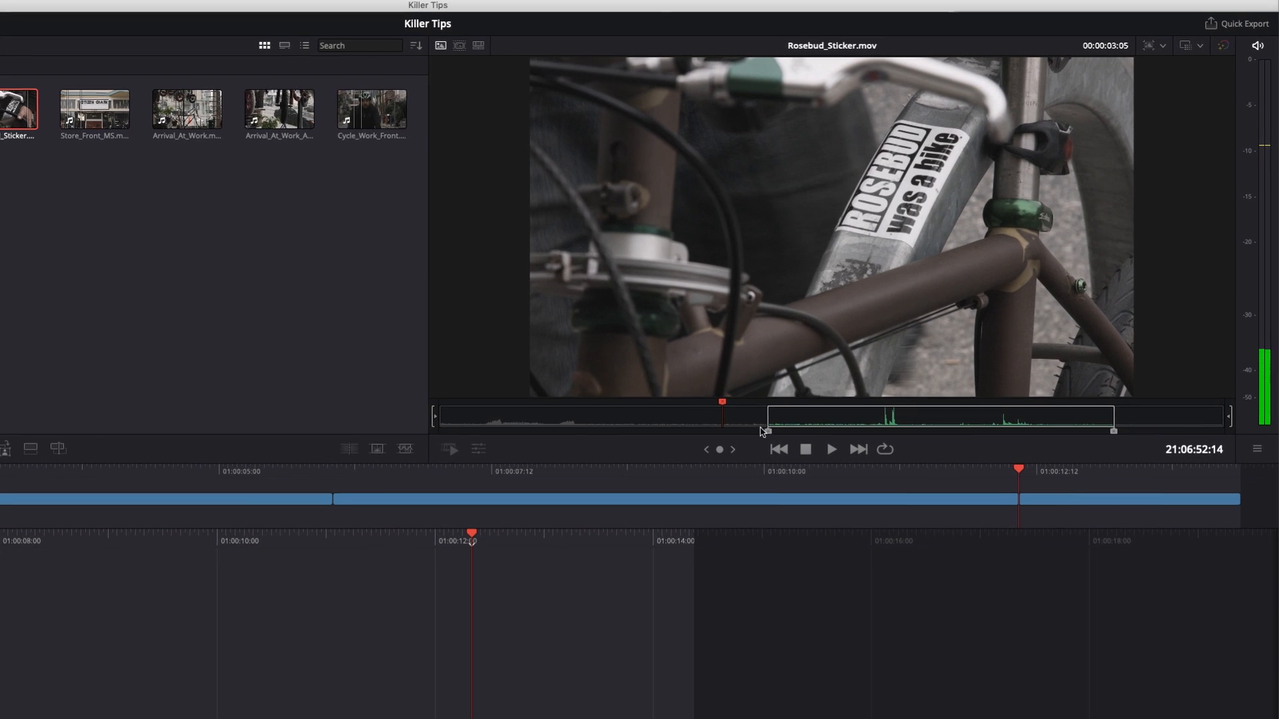
left_click_drag(765, 431, 692, 434)
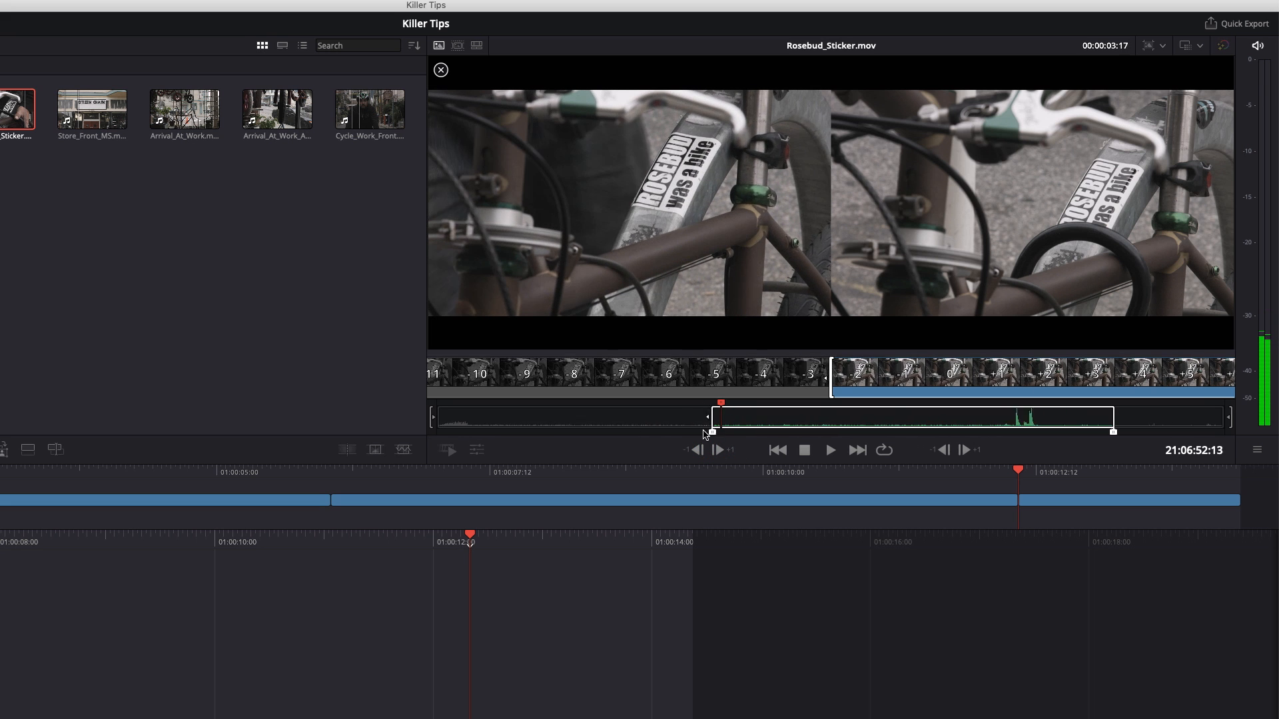
left_click_drag(1110, 432, 1073, 433)
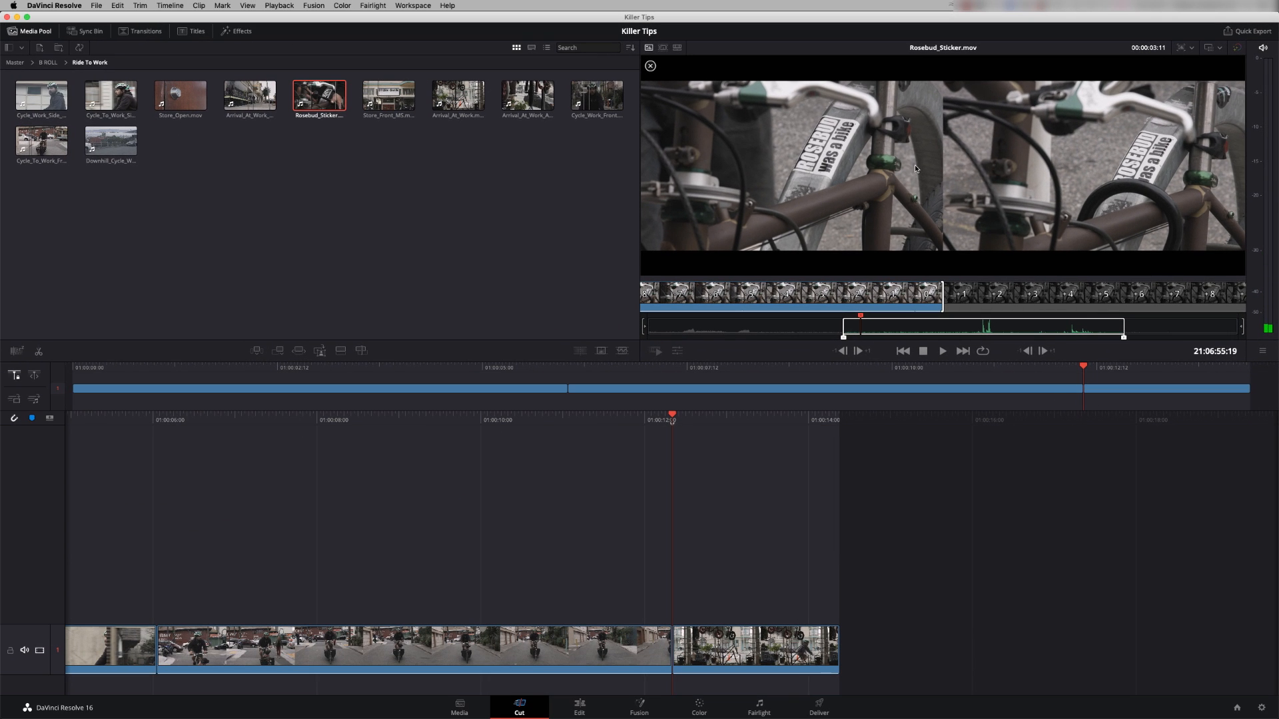
left_click_drag(911, 162, 881, 559)
left_click_drag(855, 642, 855, 644)
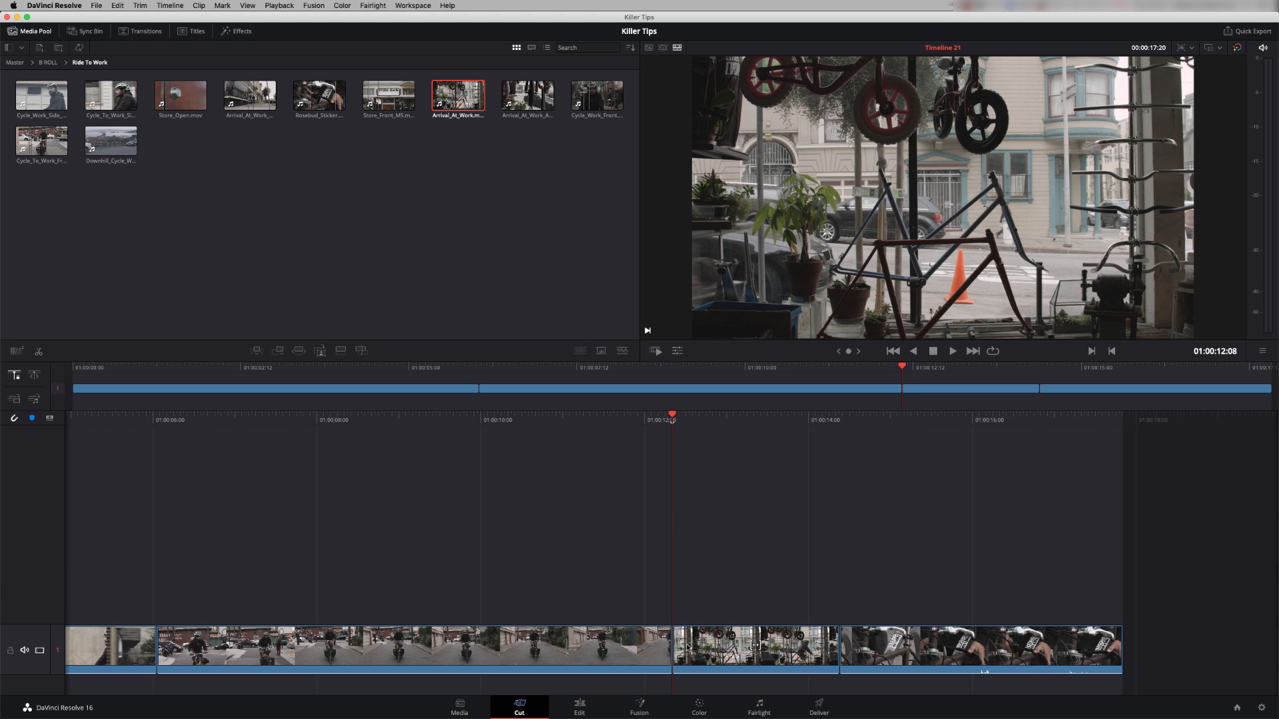
Trim the cut between Cycle_Work_Front and Arrival_At_Work, extending the incoming clip's start and the outgoing clip's end, and check the Edit page
mouse_move(680, 645)
left_mouse_down()
mouse_move(667, 643)
mouse_move(687, 642)
left_mouse_up()
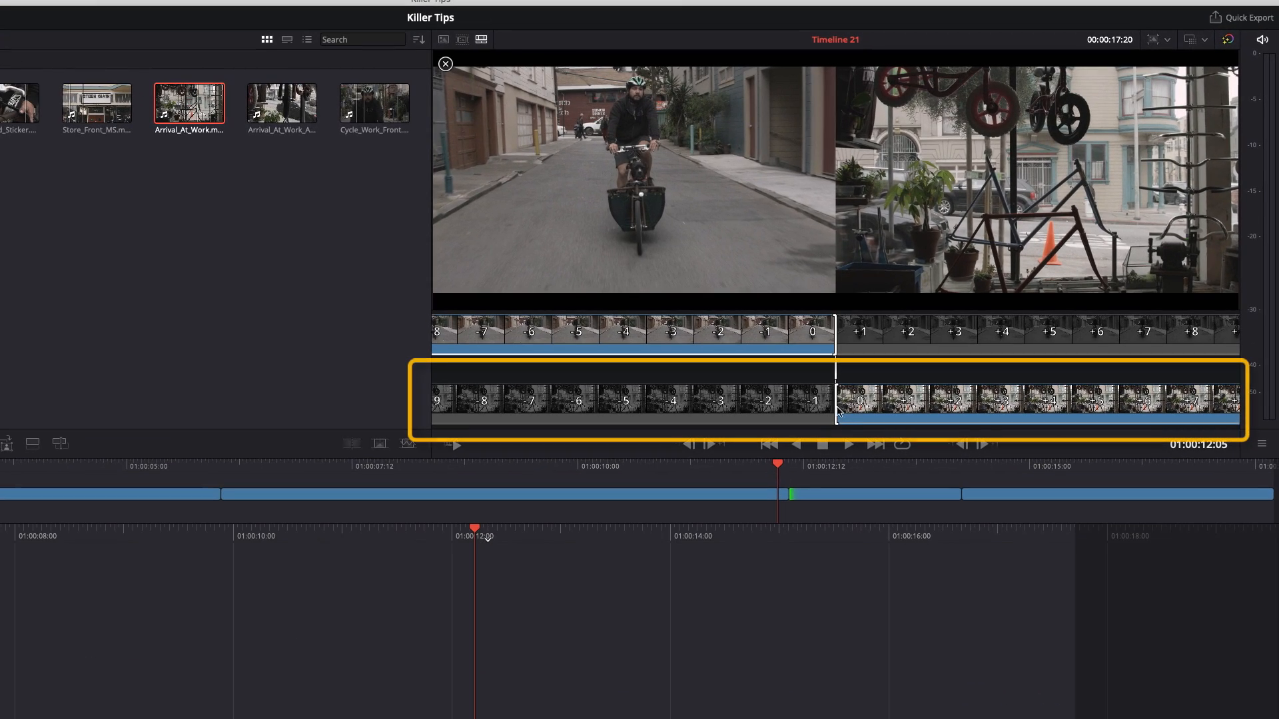
left_click_drag(837, 410, 839, 405)
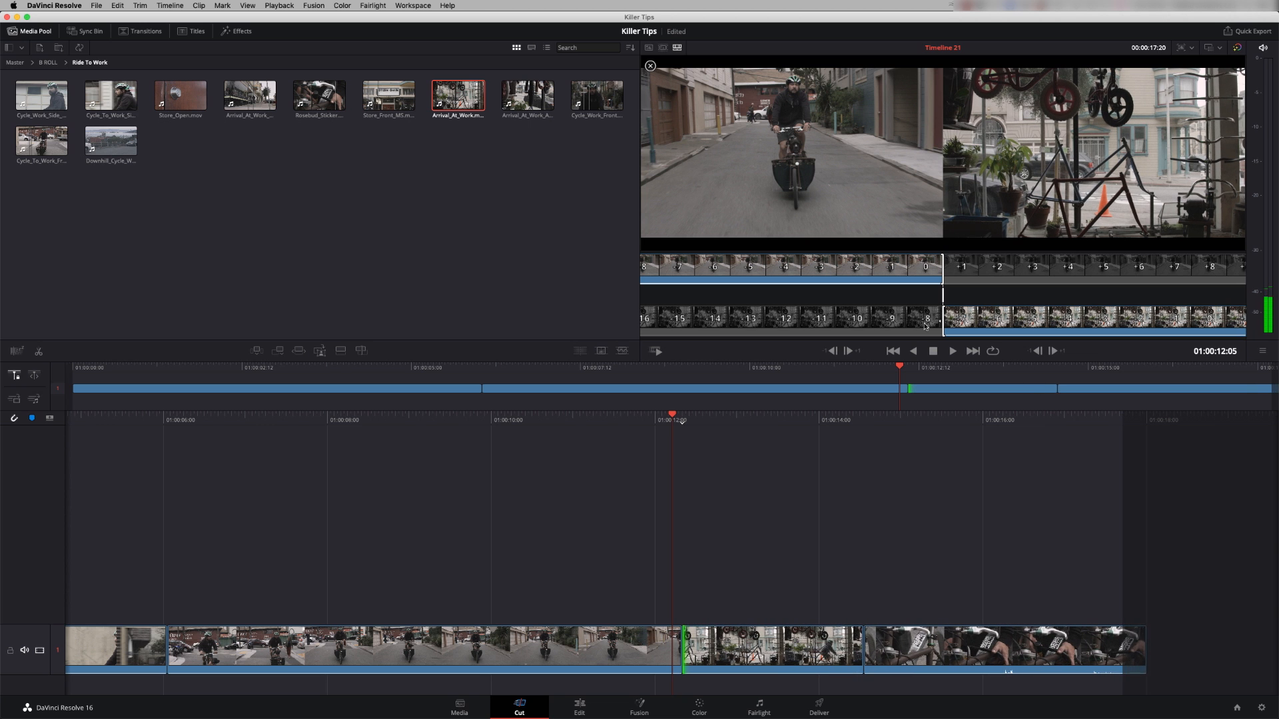
left_click_drag(942, 268, 961, 269)
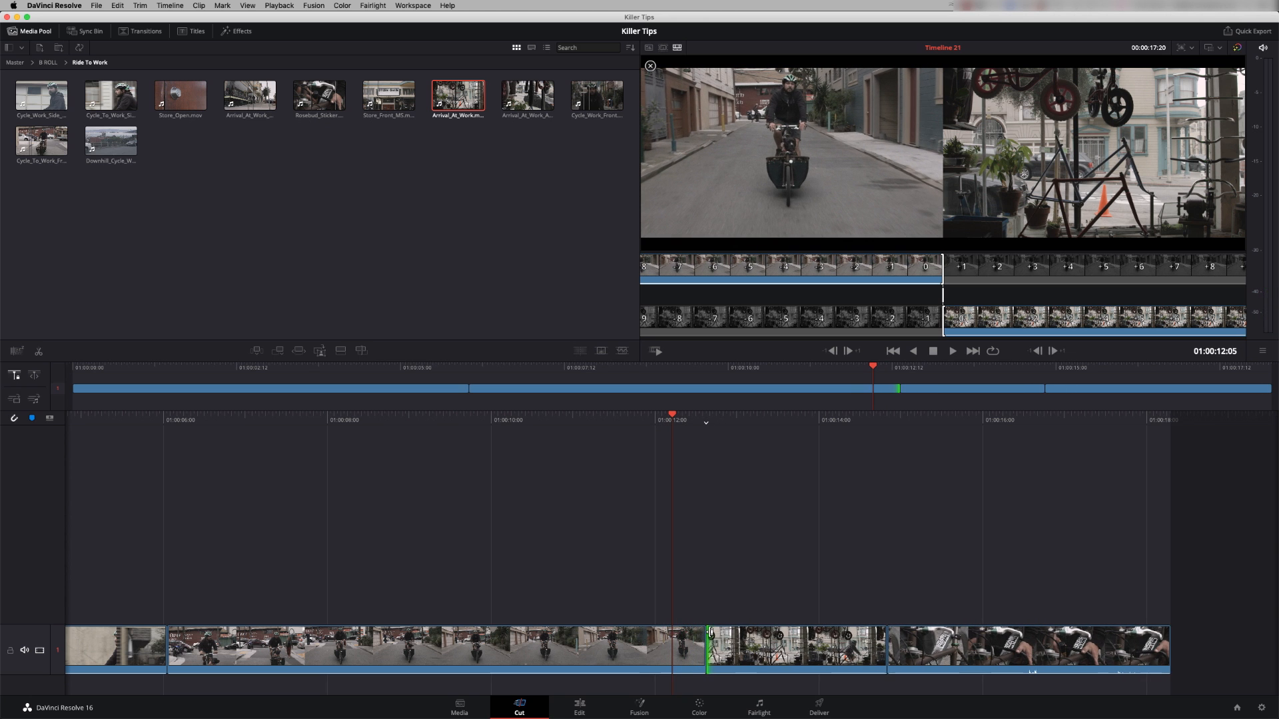
left_click(580, 707)
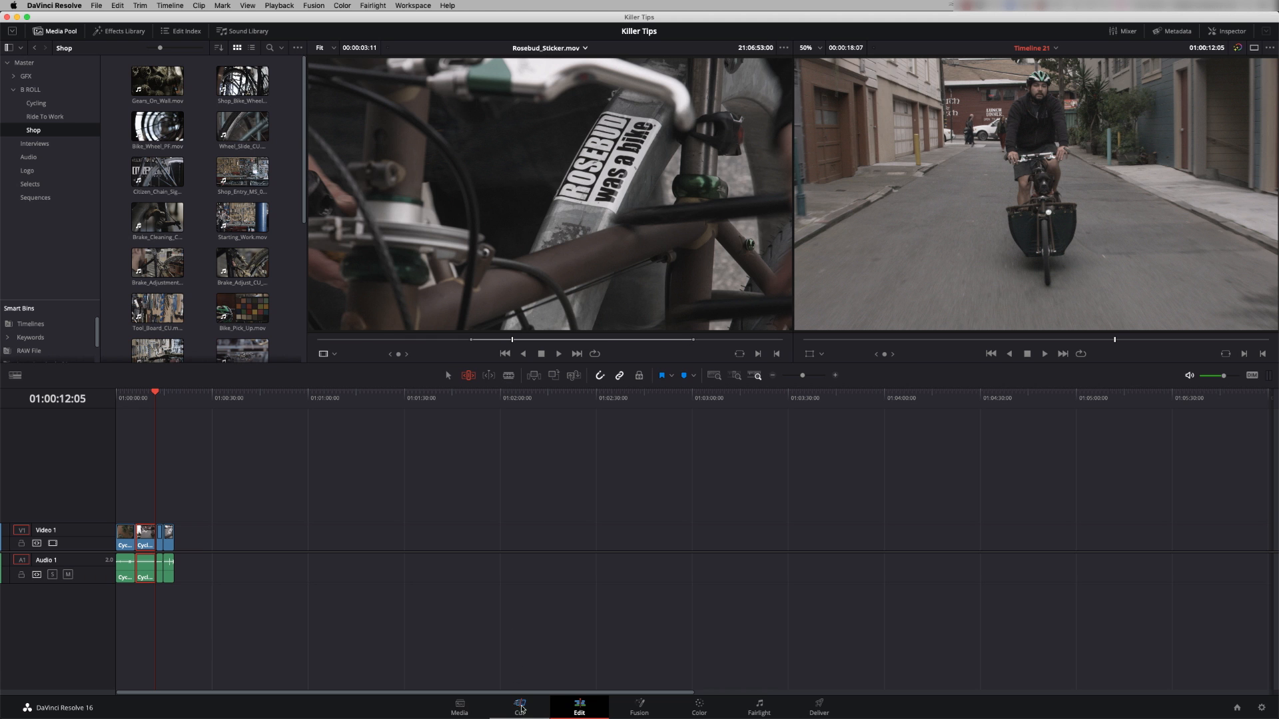
left_click(519, 707)
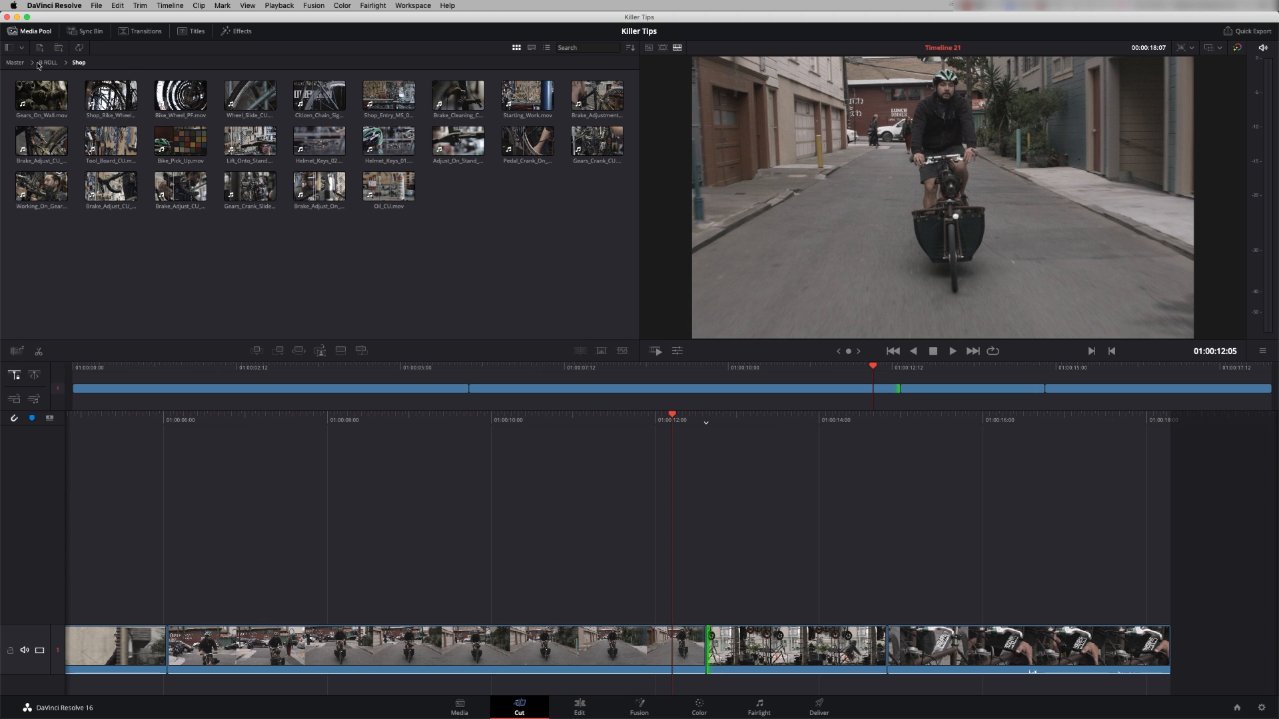
Open the Interviews bin from Master and load Interview_01.mov into the viewer
left_click(14, 62)
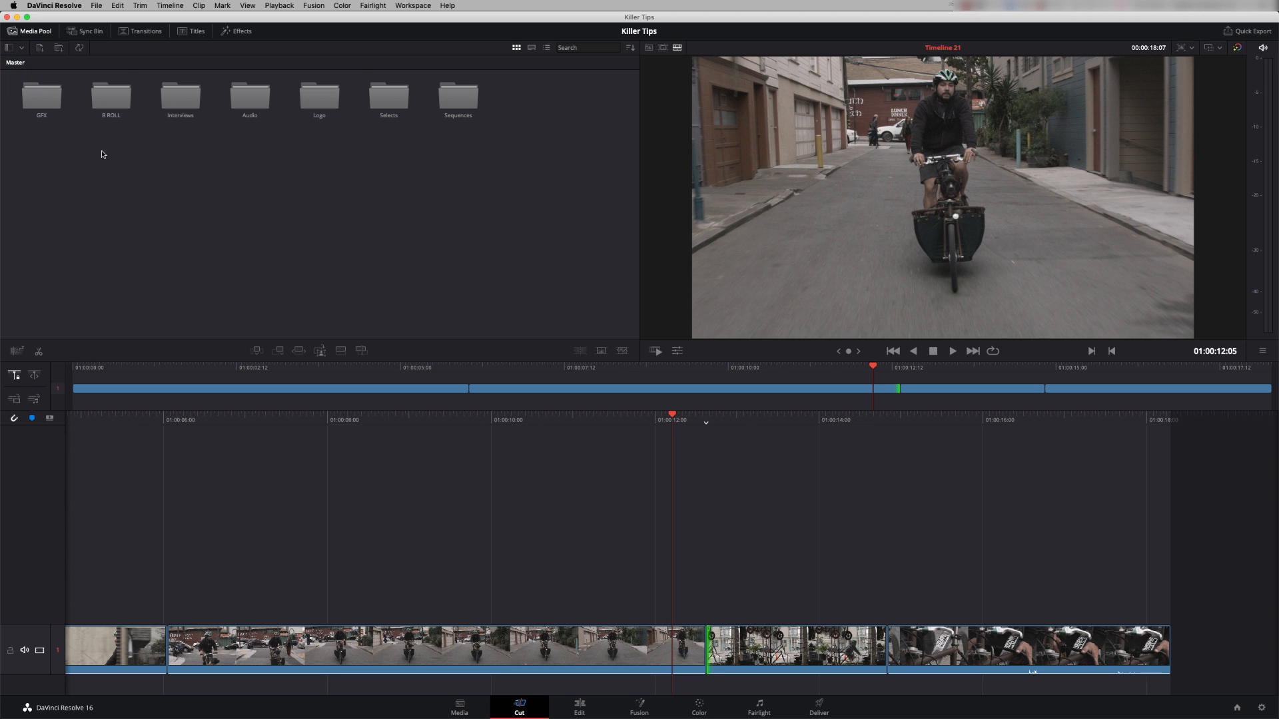
double_click(174, 99)
left_click(140, 183)
left_click(45, 102)
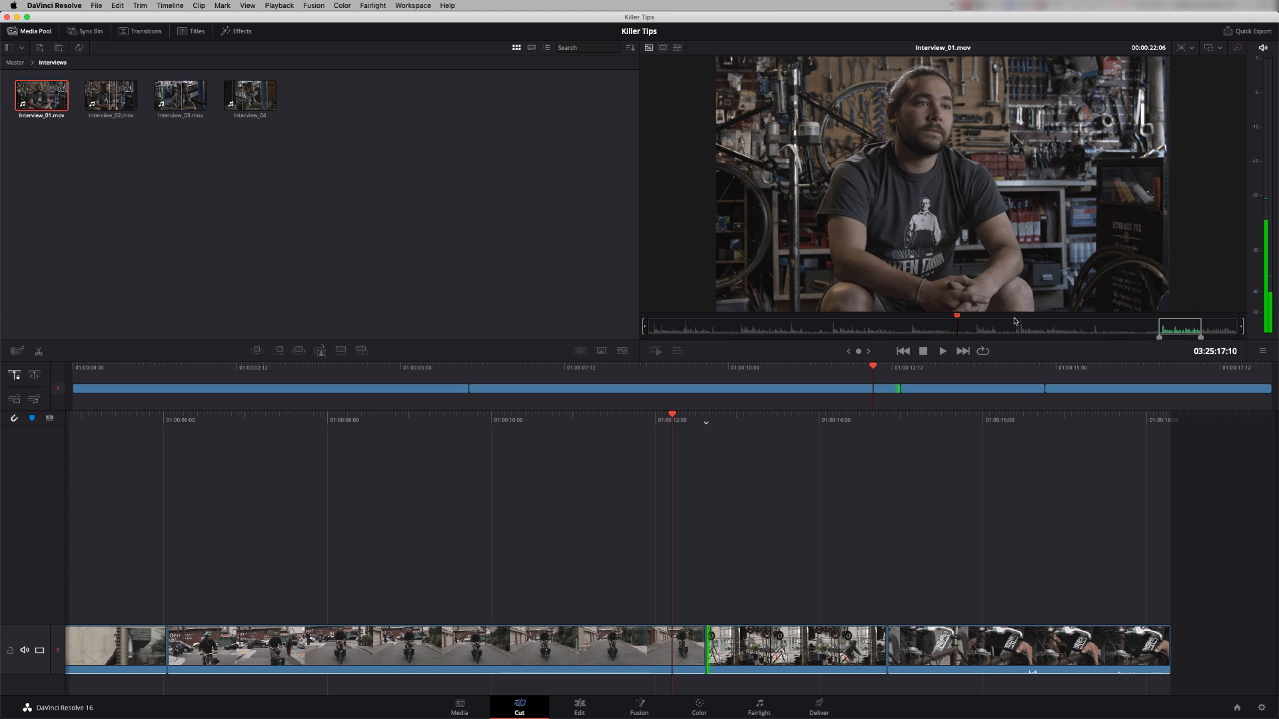
Preview Interview_01.mov from the start of its marked section and add that section to the end of the timeline
left_click(1143, 330)
key("space")
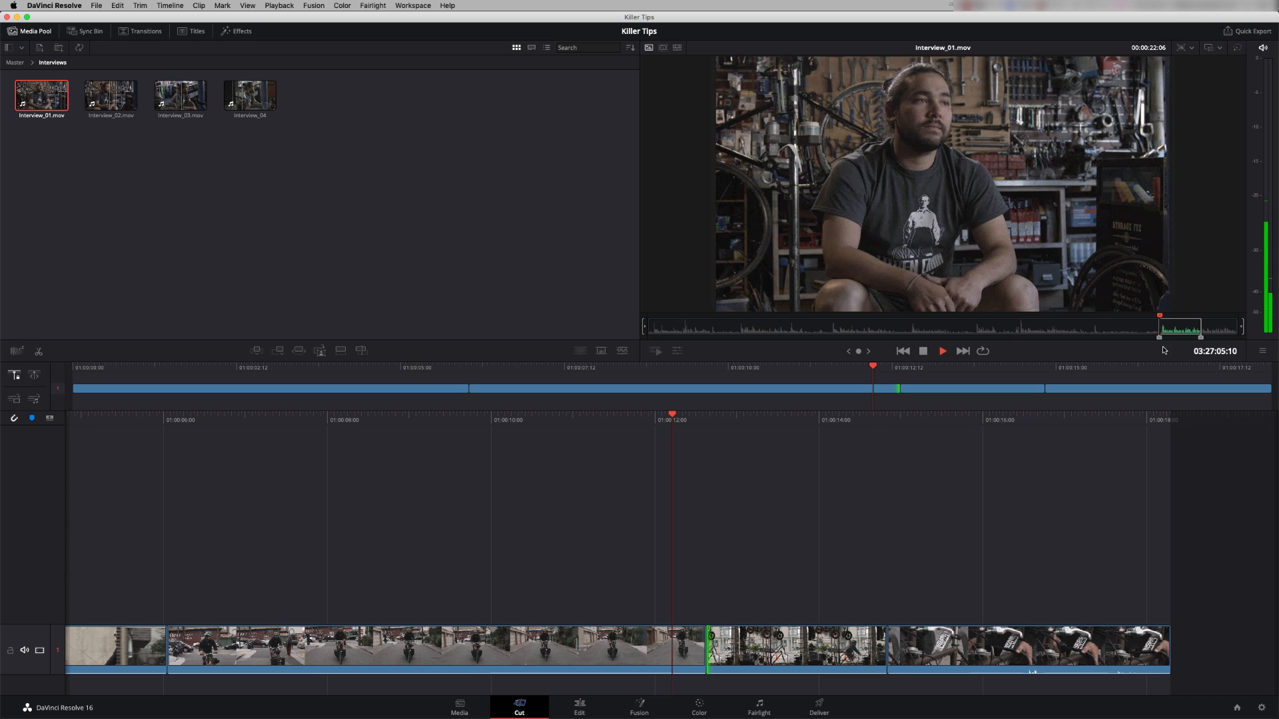
key("space")
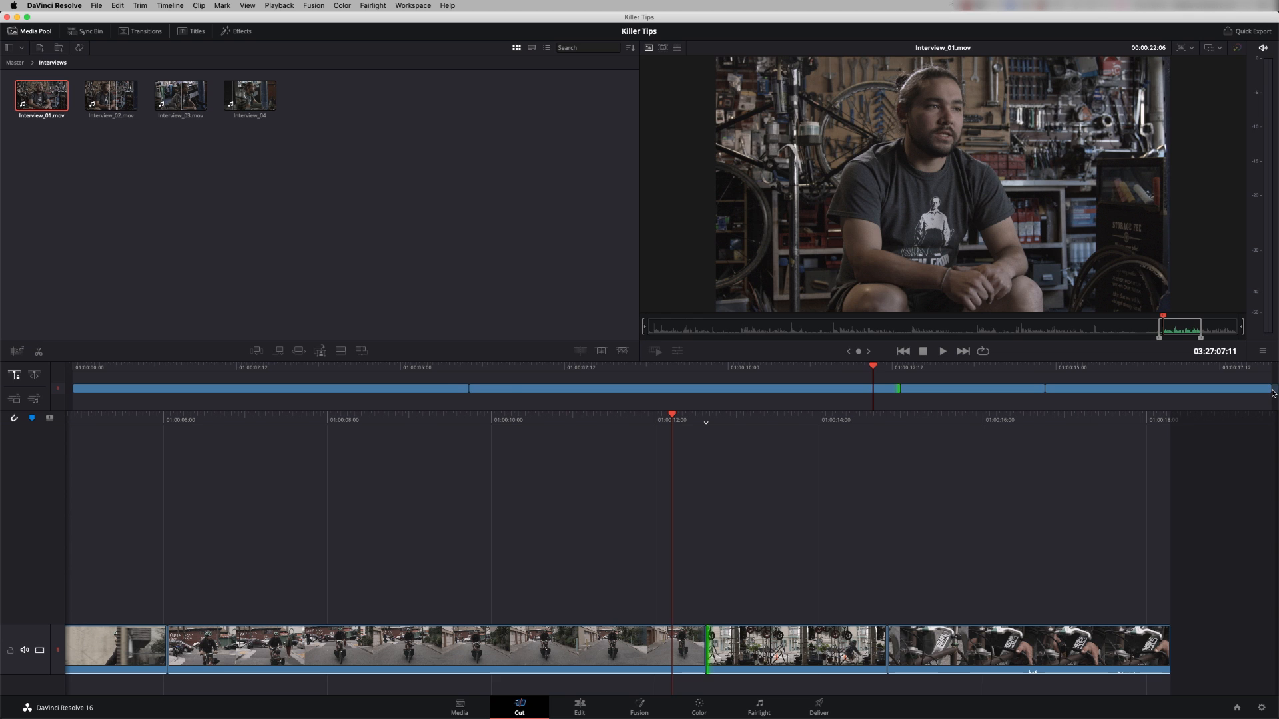
left_click_drag(1272, 394, 1272, 395)
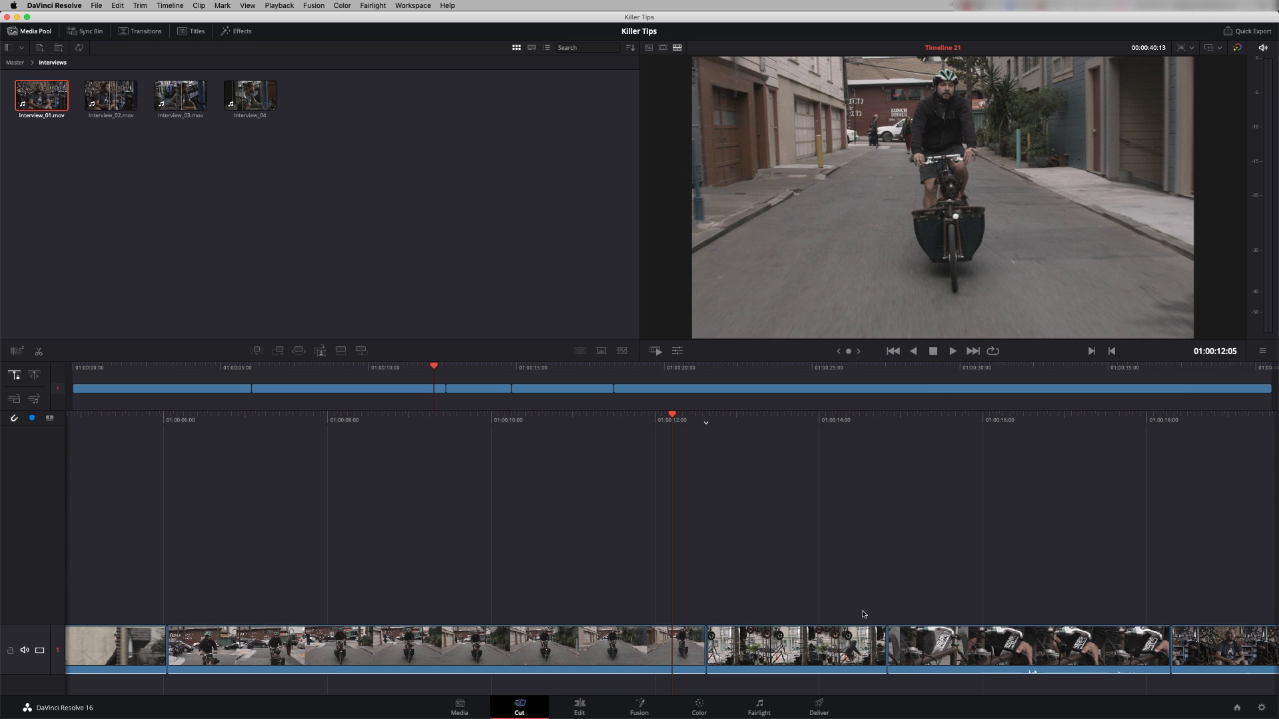
Load Interview_02.mov and play it around the start of its marked section
left_click(110, 95)
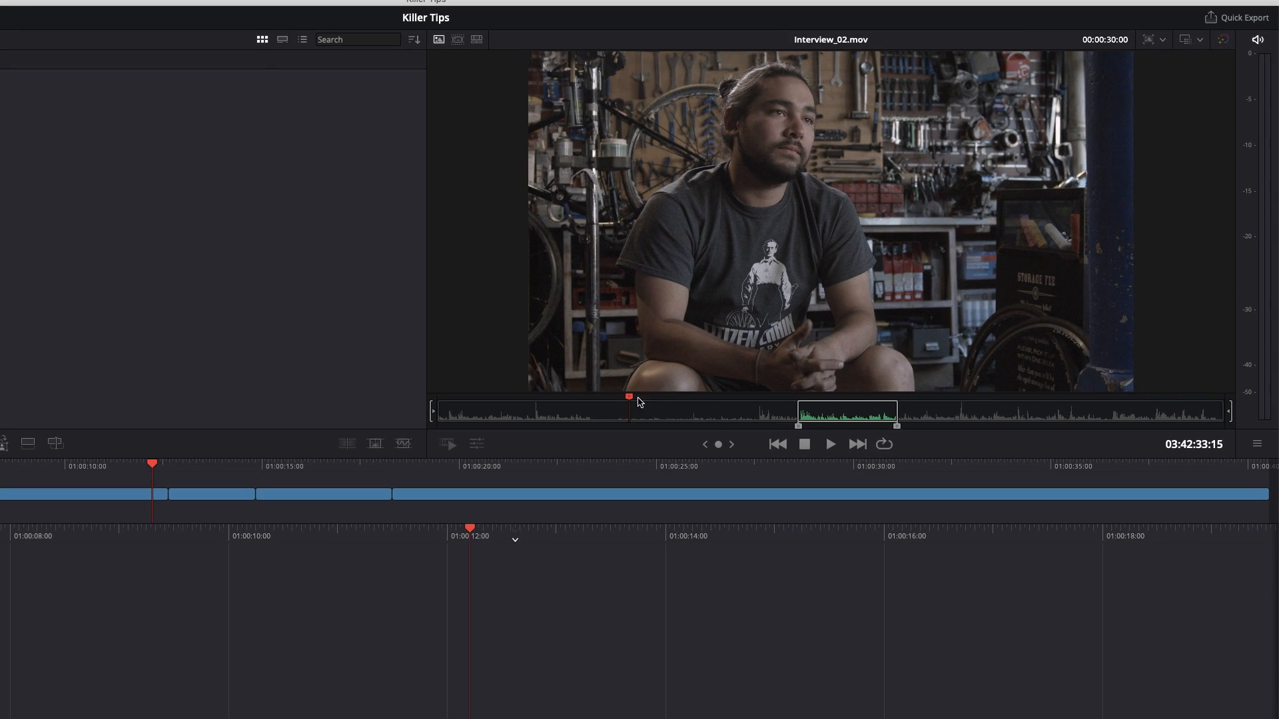
left_click_drag(791, 316, 930, 324)
key("space")
key("space")
key("space")
key("space")
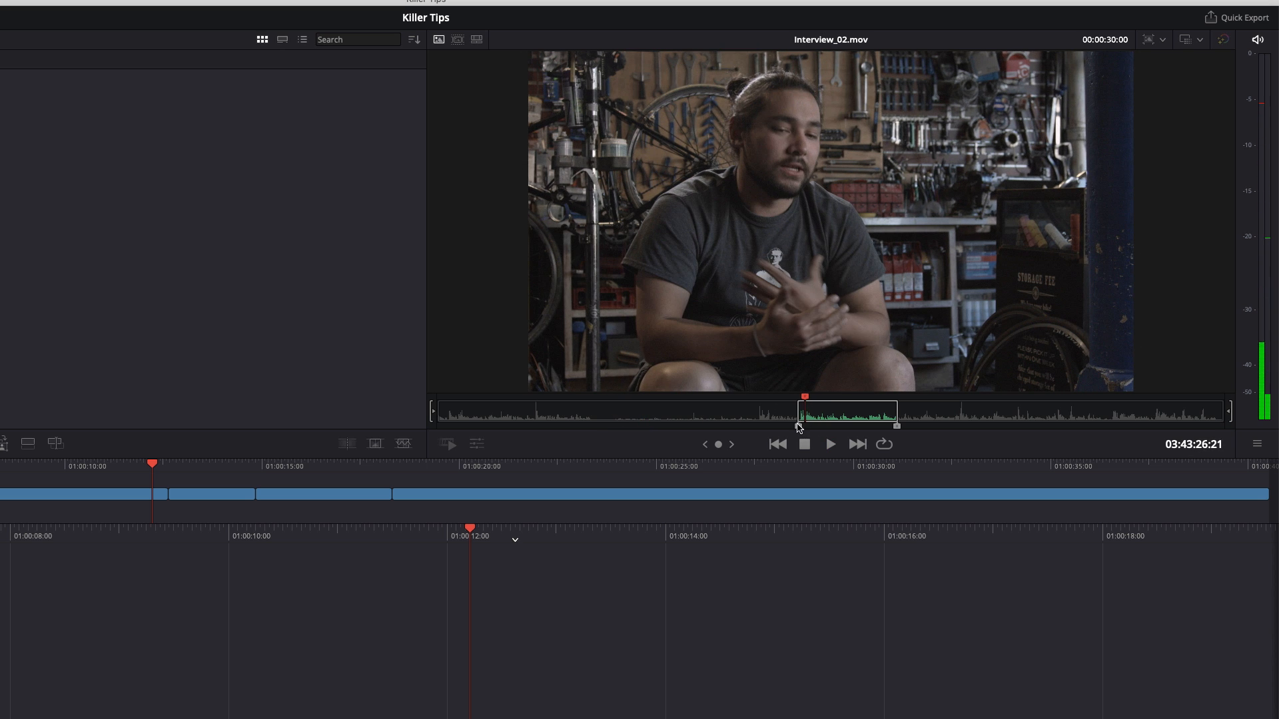
Move the In point of Interview_02.mov to make a 00:00:29:08 section and append it to the end of the timeline
left_click_drag(799, 426, 799, 428)
left_click_drag(431, 411, 433, 411)
left_click_drag(799, 418, 799, 419)
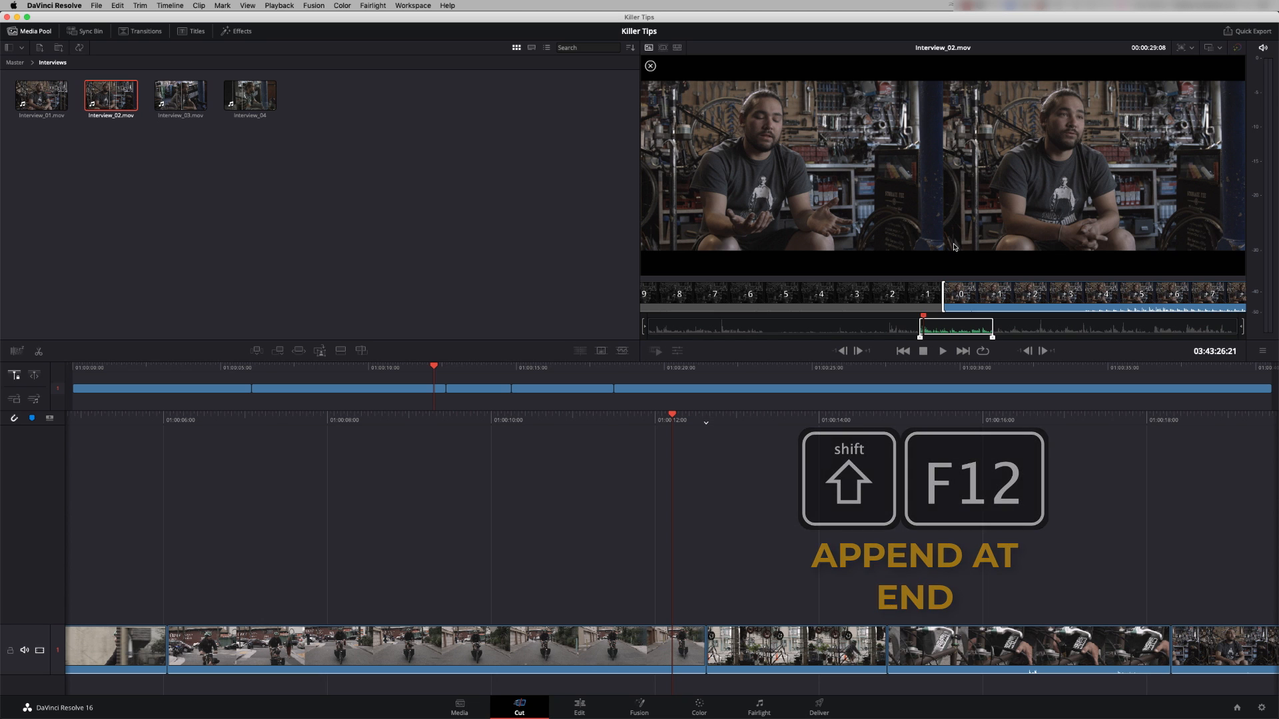
key("shift+F12")
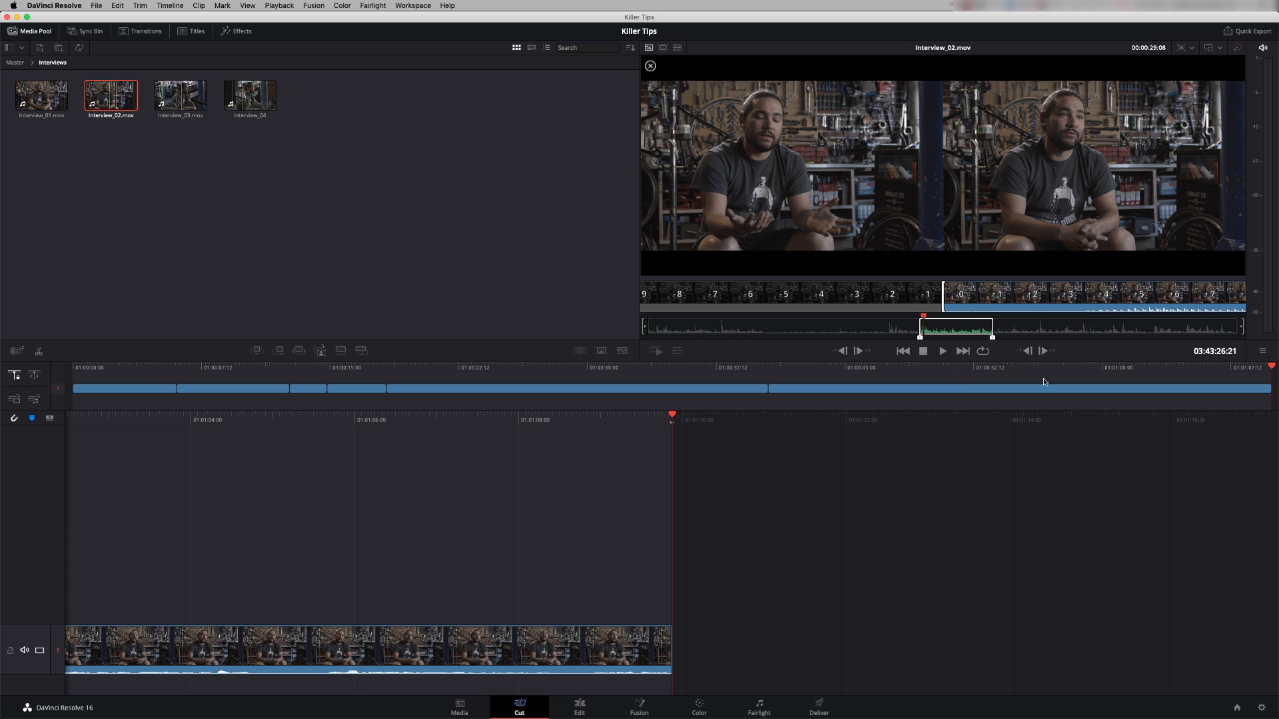
Move the playhead back to 01:00:29:01 and reorder the timeline so the Interview_02 clip comes before the Interview_01 clip
left_click_drag(1007, 371, 570, 400)
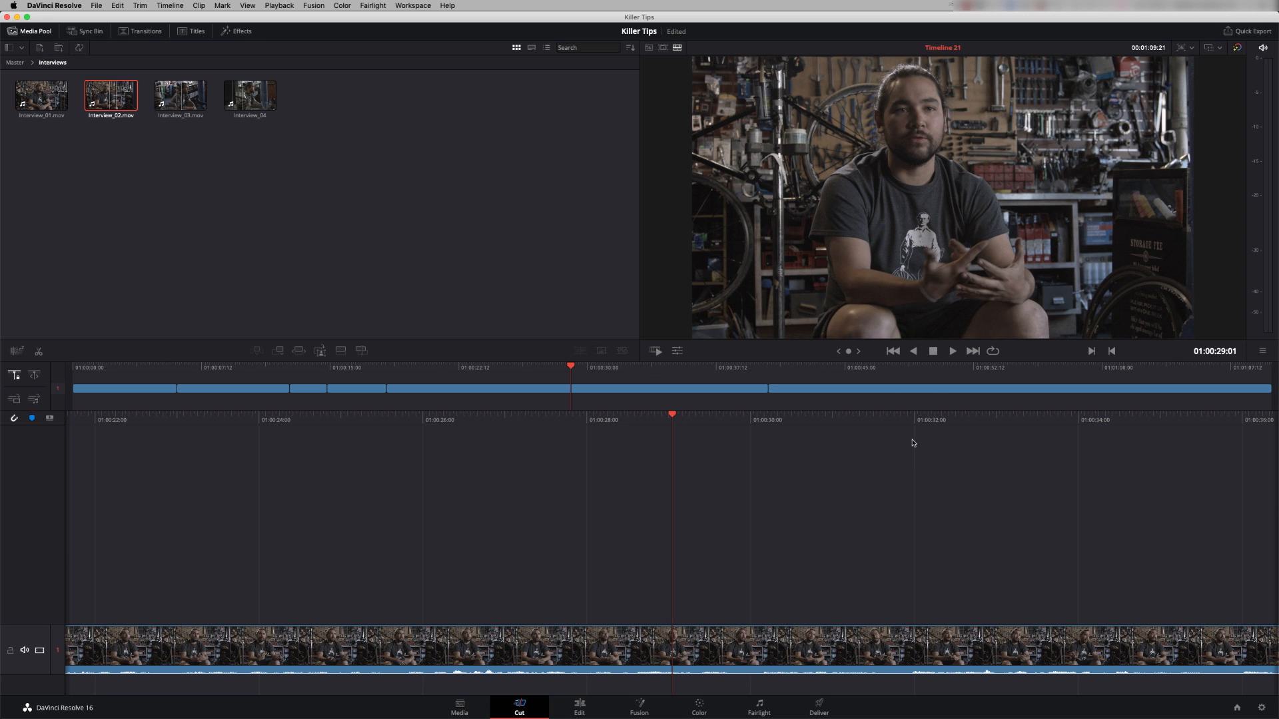
left_click_drag(978, 391, 386, 393)
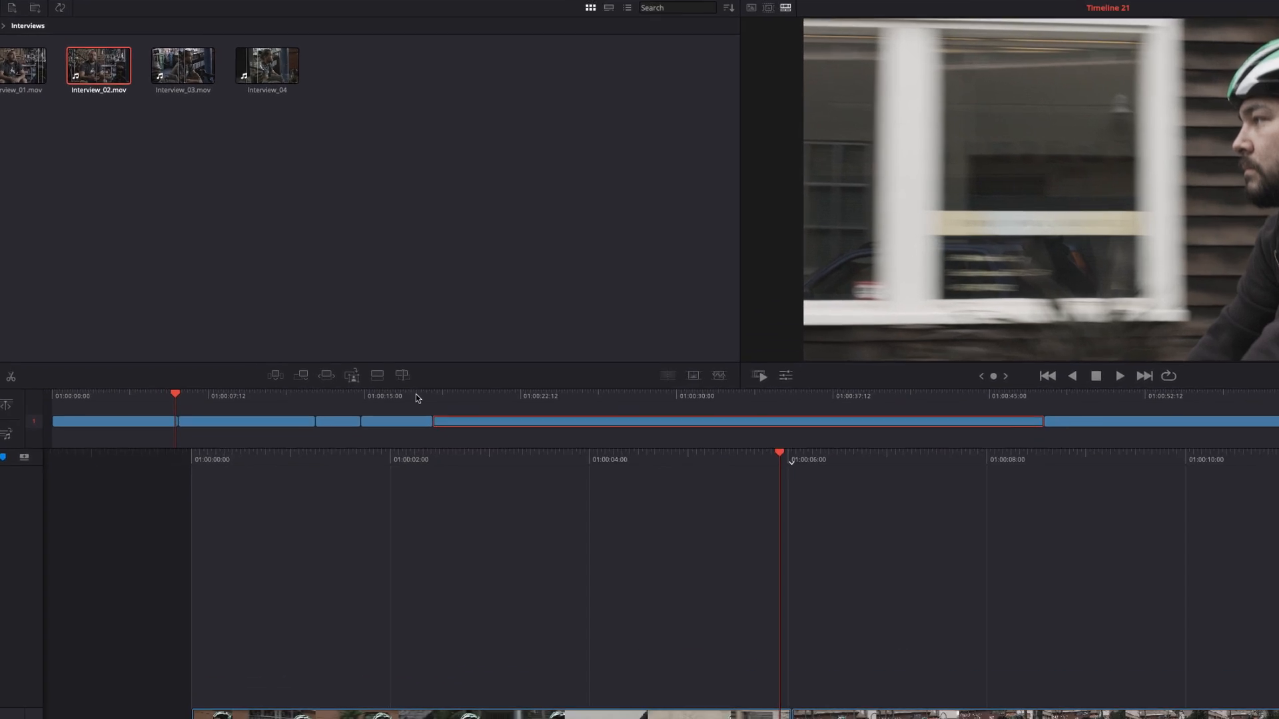
left_click(374, 370)
Move the Rosebud_Sticker clip ahead of the Arrival_At_Work clip in the timeline overview and return the two clips to their earlier order
left_click_drag(469, 491, 371, 493)
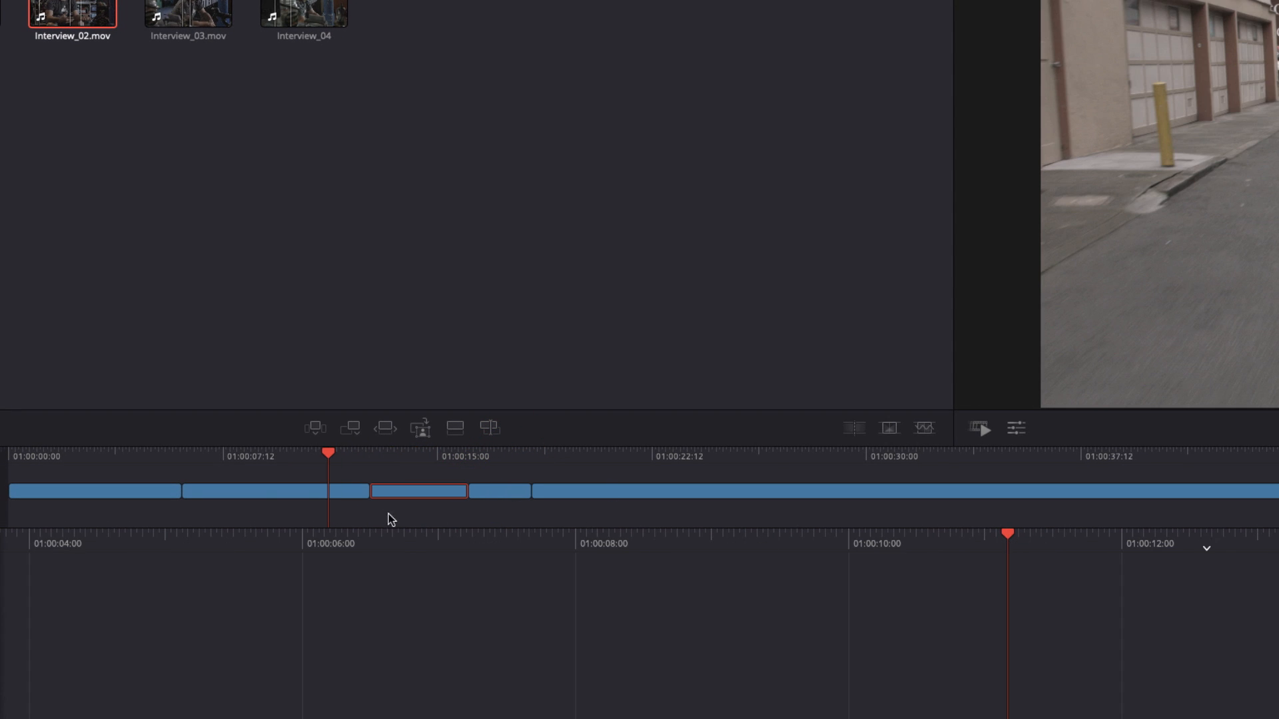
left_click(370, 494)
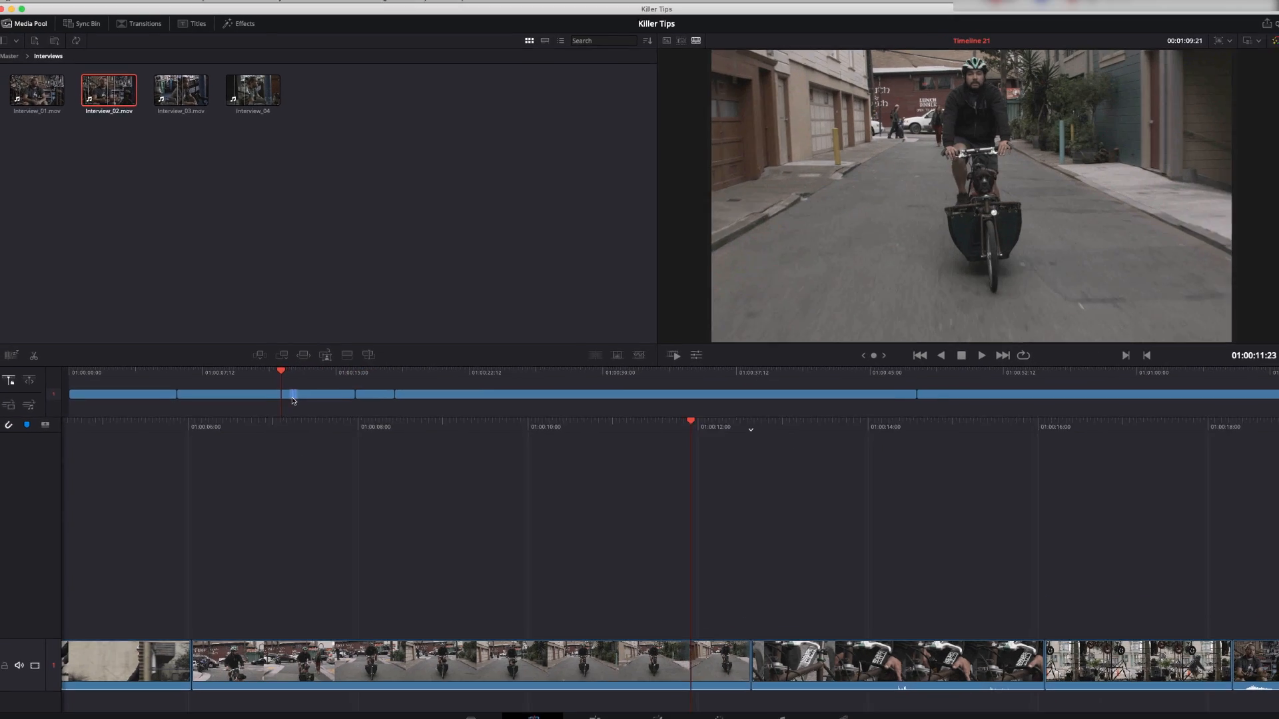
mouse_move(290, 393)
left_mouse_down()
mouse_move(308, 393)
mouse_move(306, 404)
left_mouse_up()
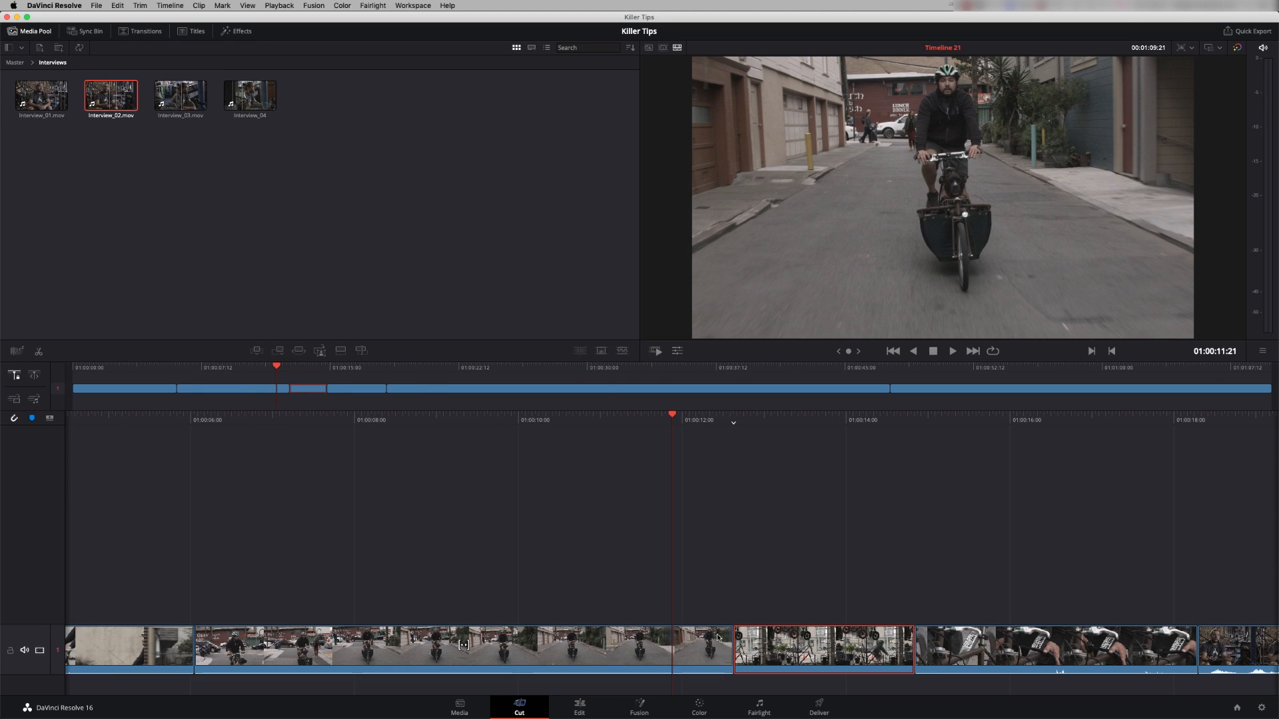
Try moving the Arrival_At_Work clip ahead of the Cycle_Work_Front clip in the detailed timeline and undo the move
left_click_drag(761, 643, 291, 649)
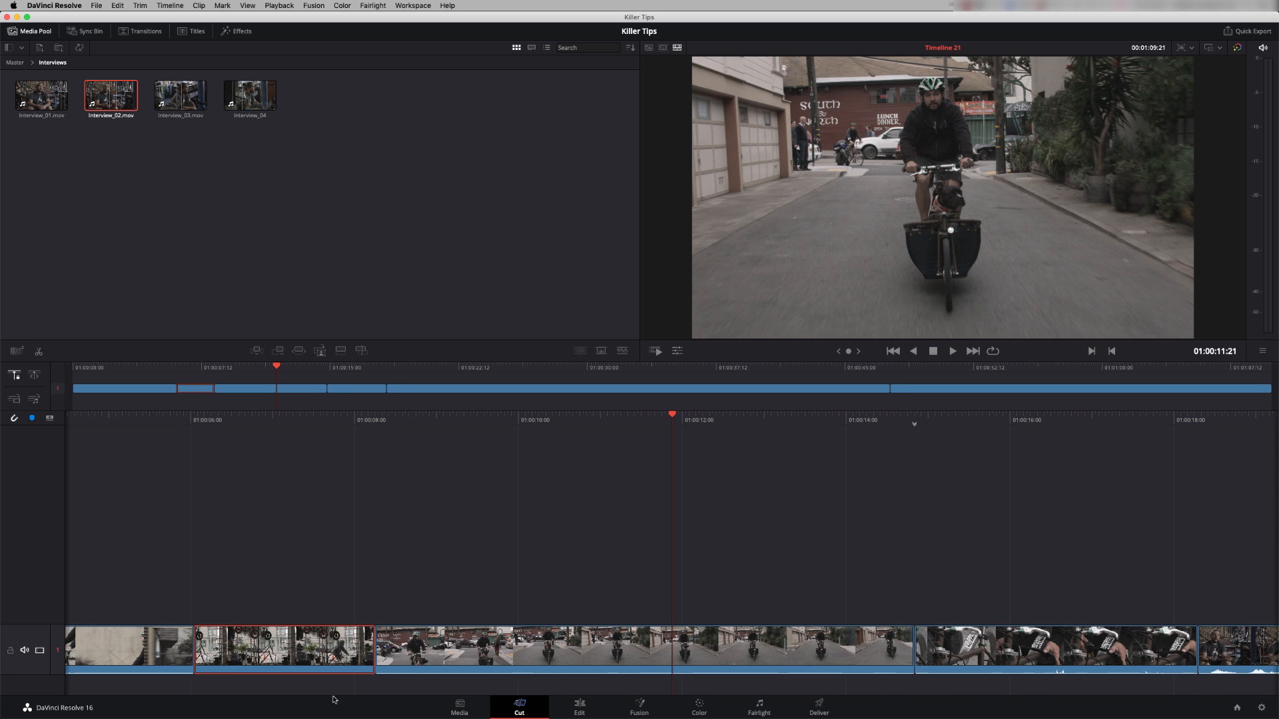
key("super+shift+period")
left_click(652, 526)
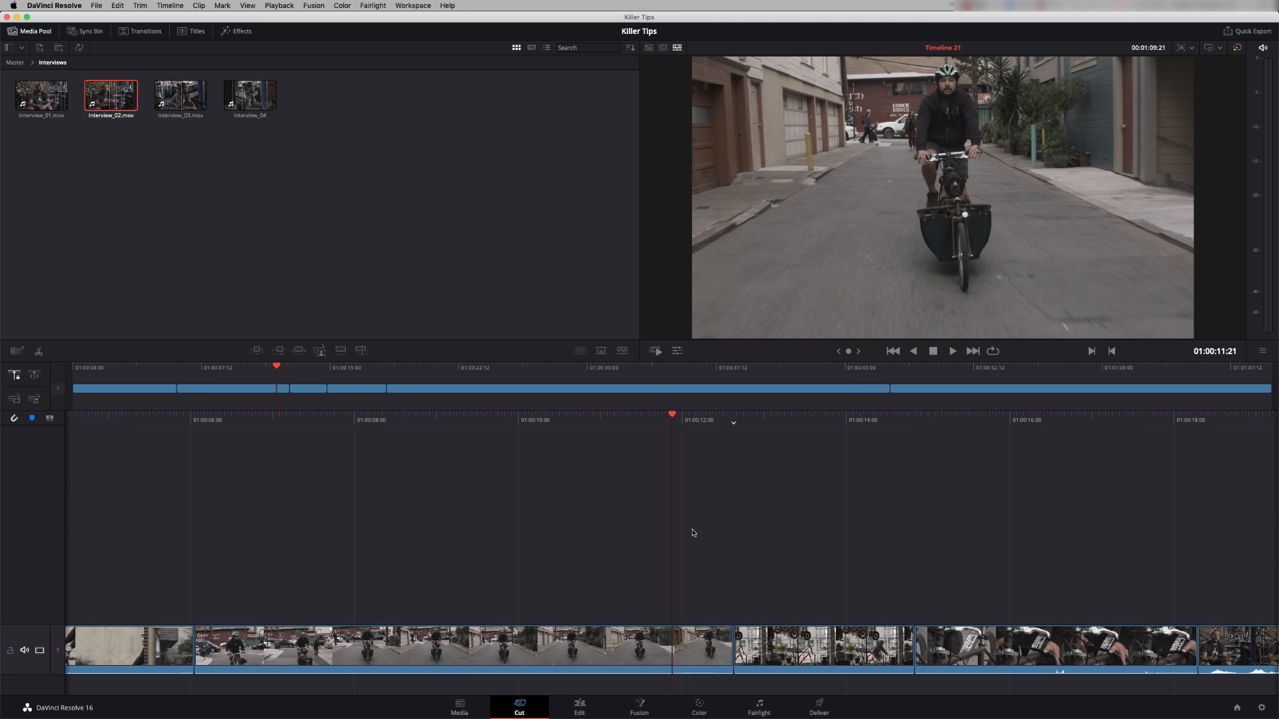
Play the timeline from near the start of the first interview clip and stop at 01:00:22:12
left_click(391, 371)
key("space")
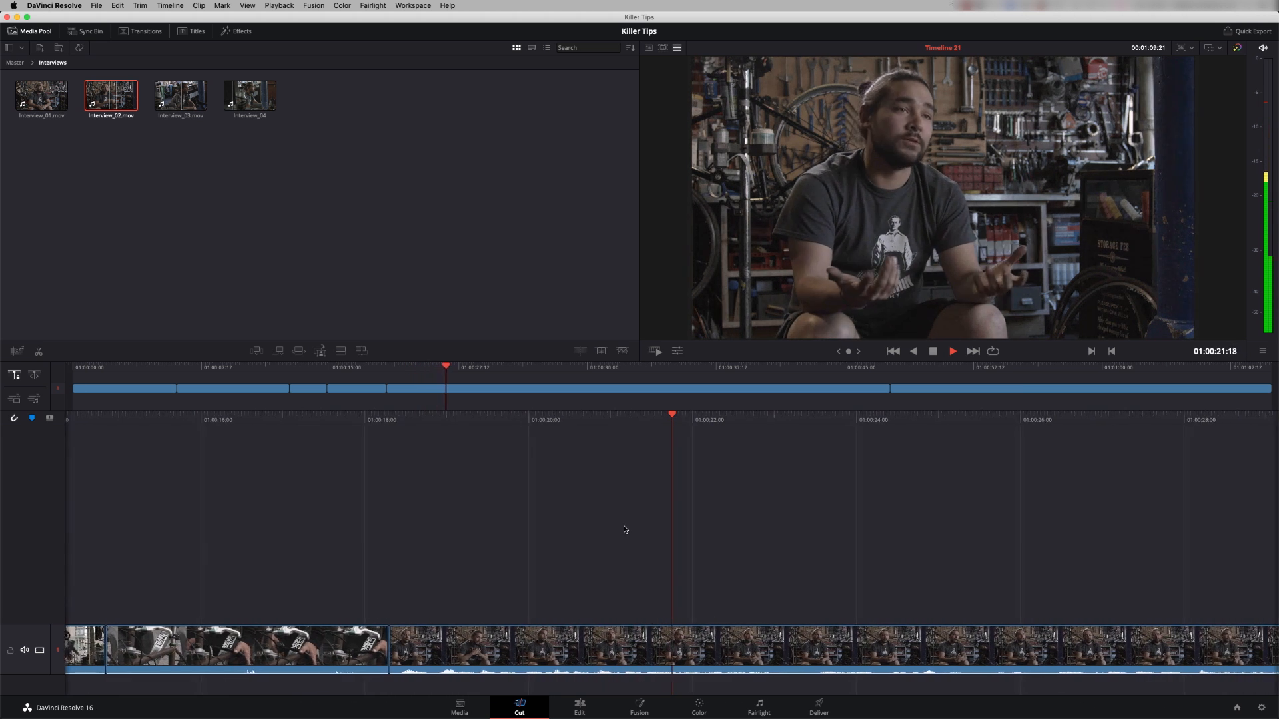
key("space")
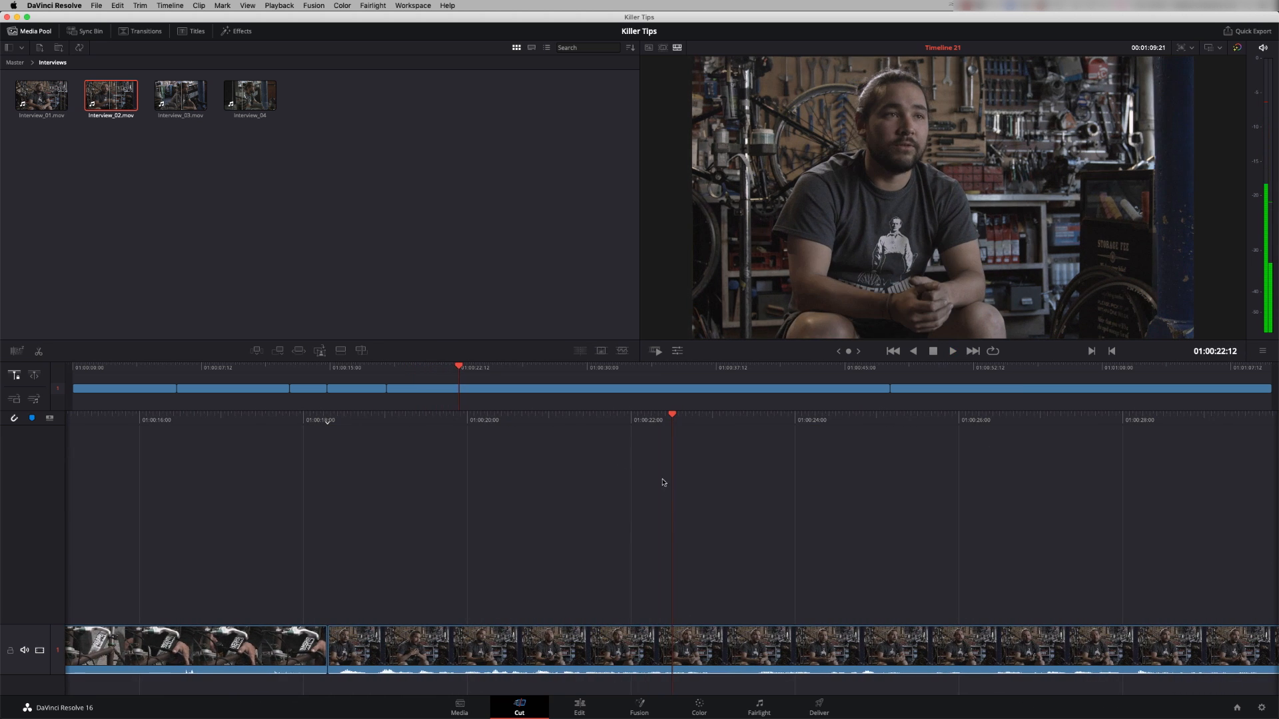
Open the Shop bin inside B ROLL and view all its clips as one continuous source tape
left_click(15, 62)
double_click(113, 107)
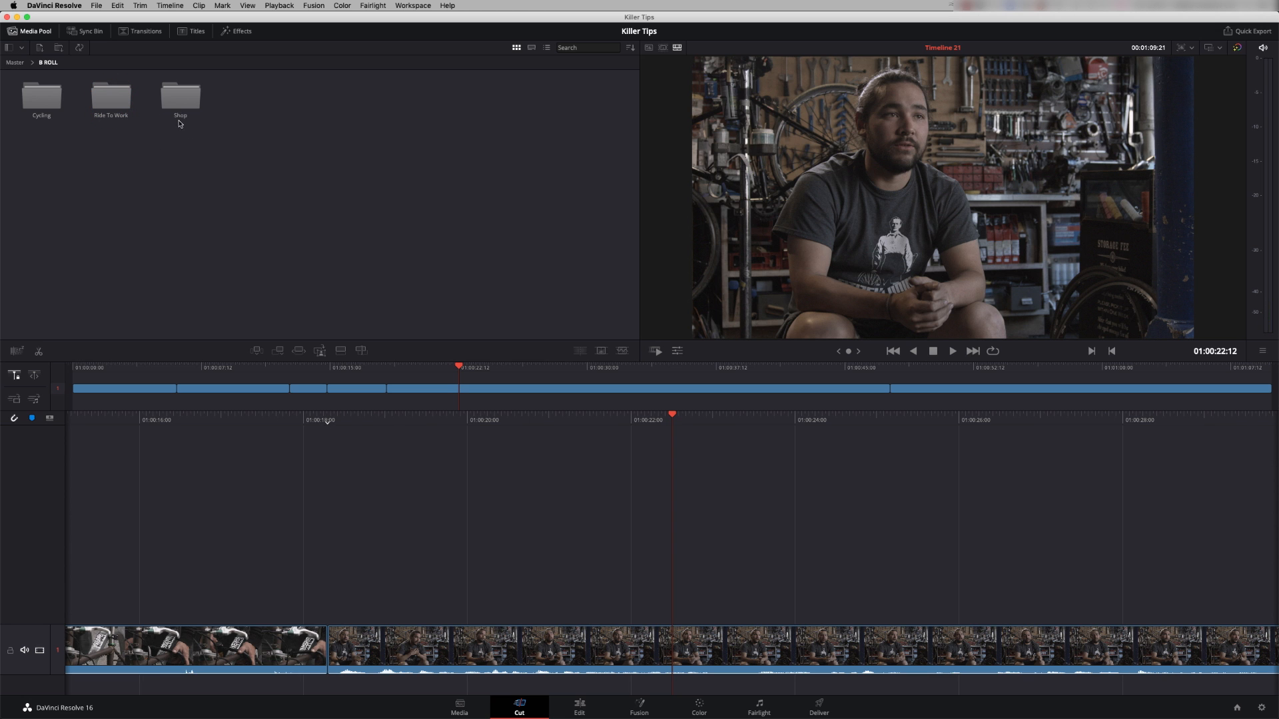
double_click(182, 103)
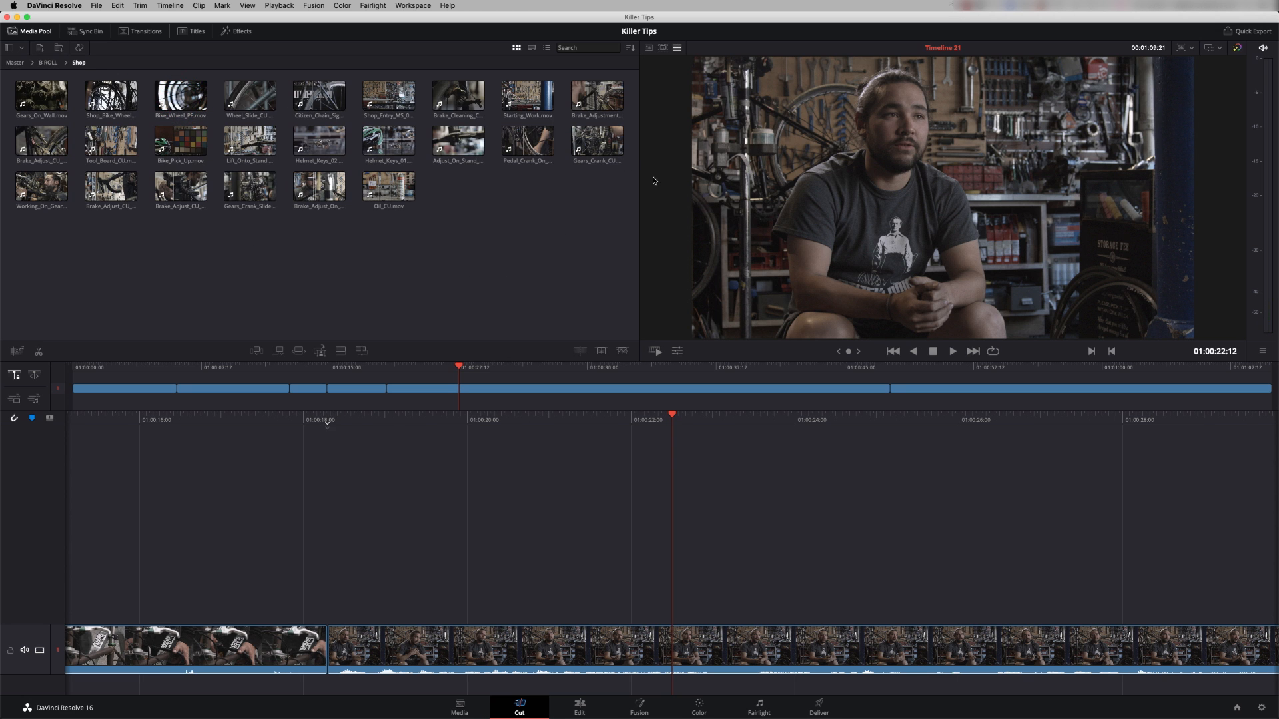
left_click(663, 47)
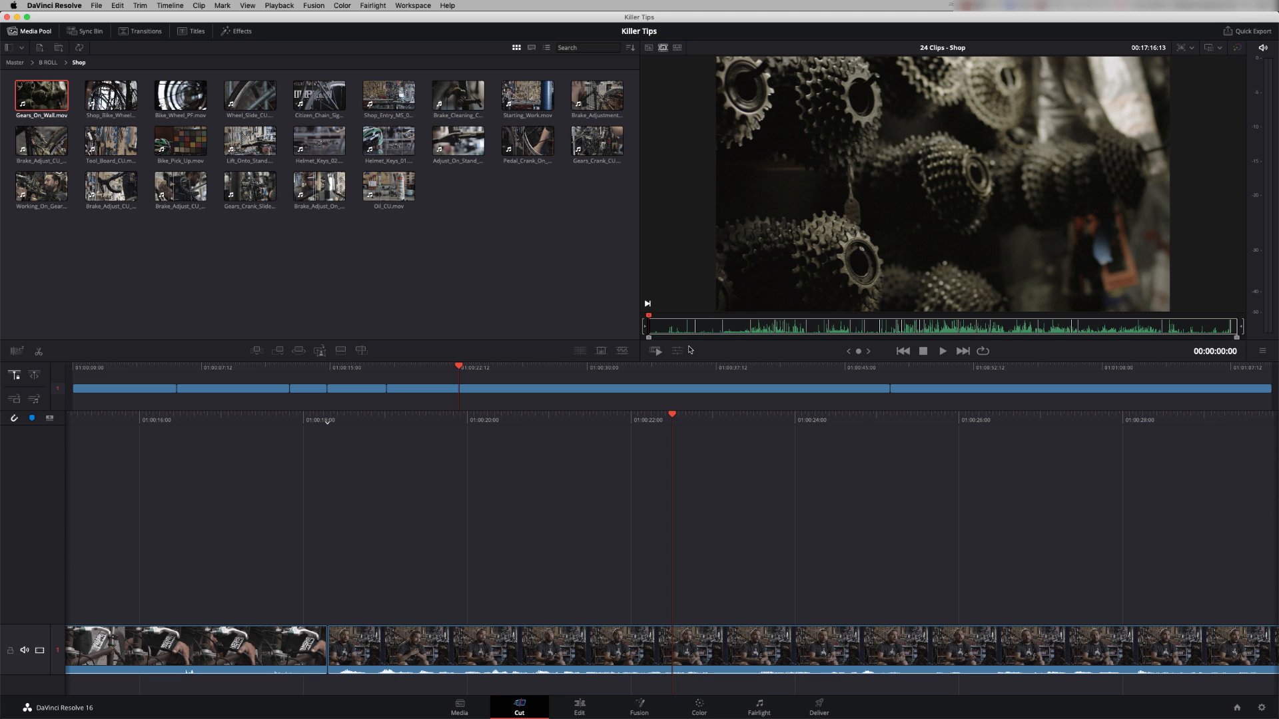
Mark about three seconds of the Adjust_On_Stand clip ending at 00:08:41:22, place it on track 2 at the playhead, and make track 2 active
left_click_drag(668, 329, 942, 332)
key("space")
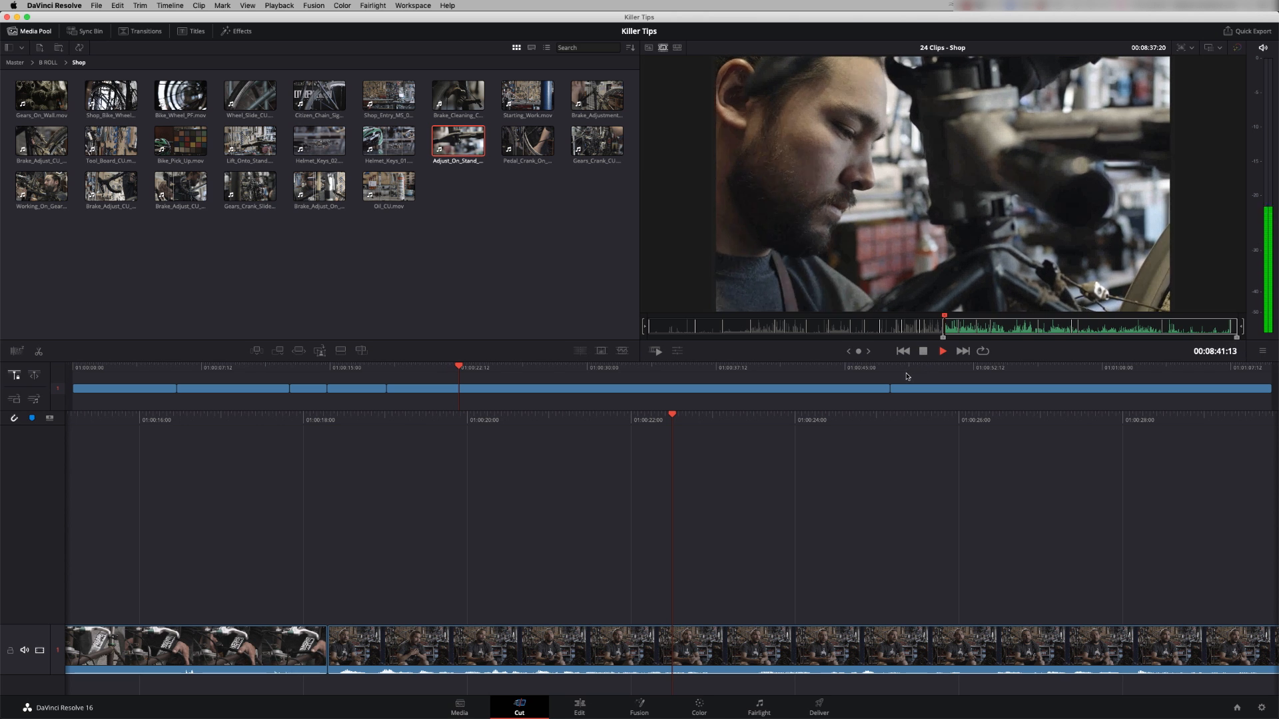
key("space")
mouse_move(925, 148)
left_mouse_down()
mouse_move(928, 137)
mouse_move(757, 486)
mouse_move(673, 578)
left_mouse_up()
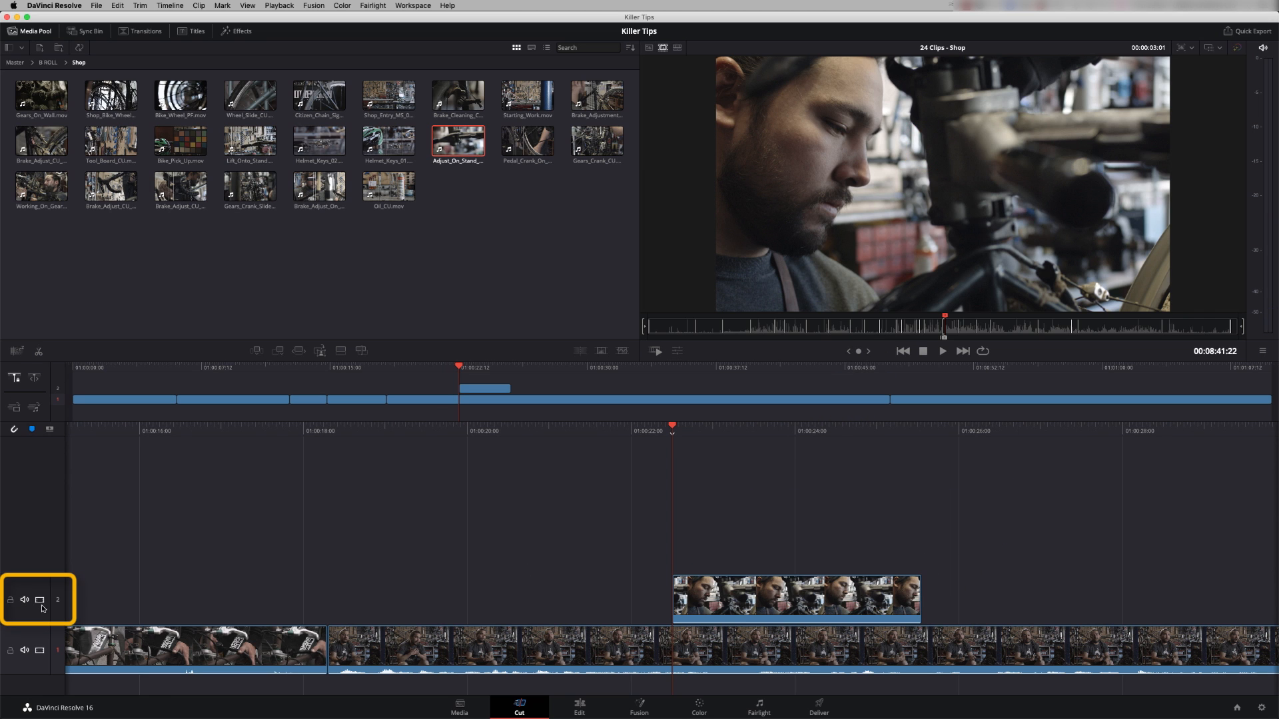
left_click(62, 608)
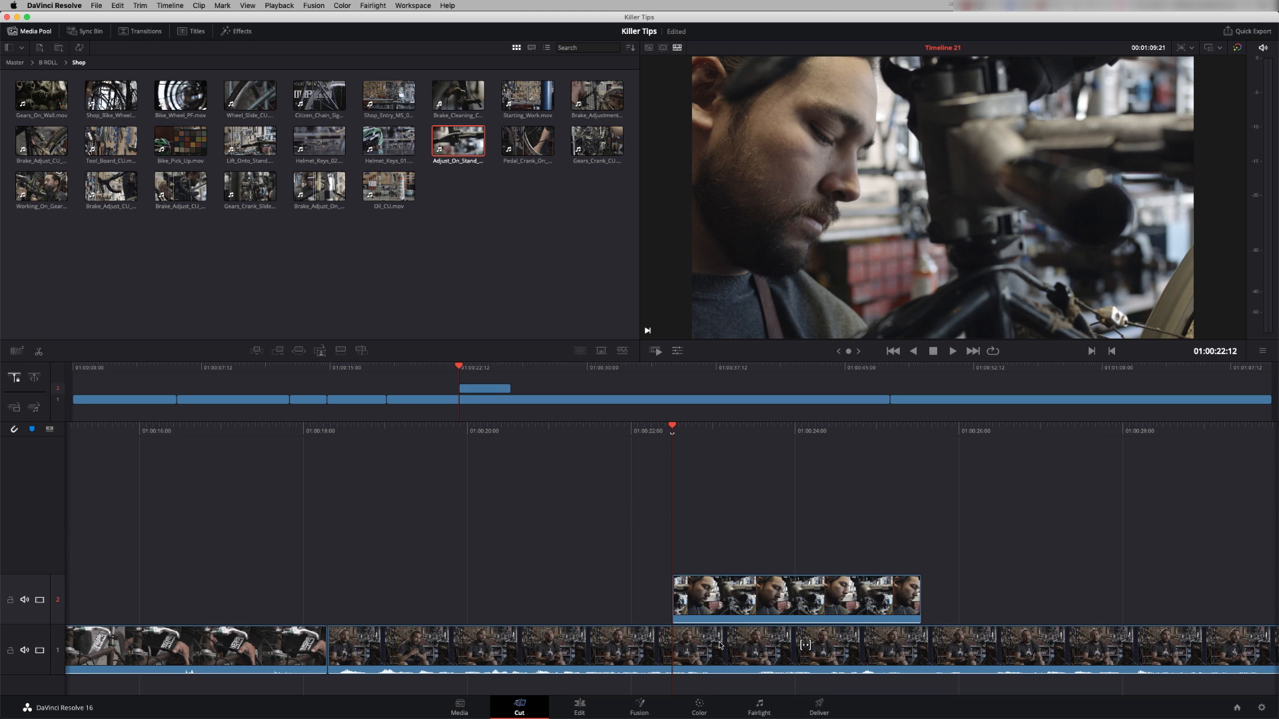
Park the timeline playhead at 01:00:24:18 and mark an in point at 00:09:42:23 in the Gears_Crank_CU clip on the source tape
left_click_drag(681, 426, 475, 441)
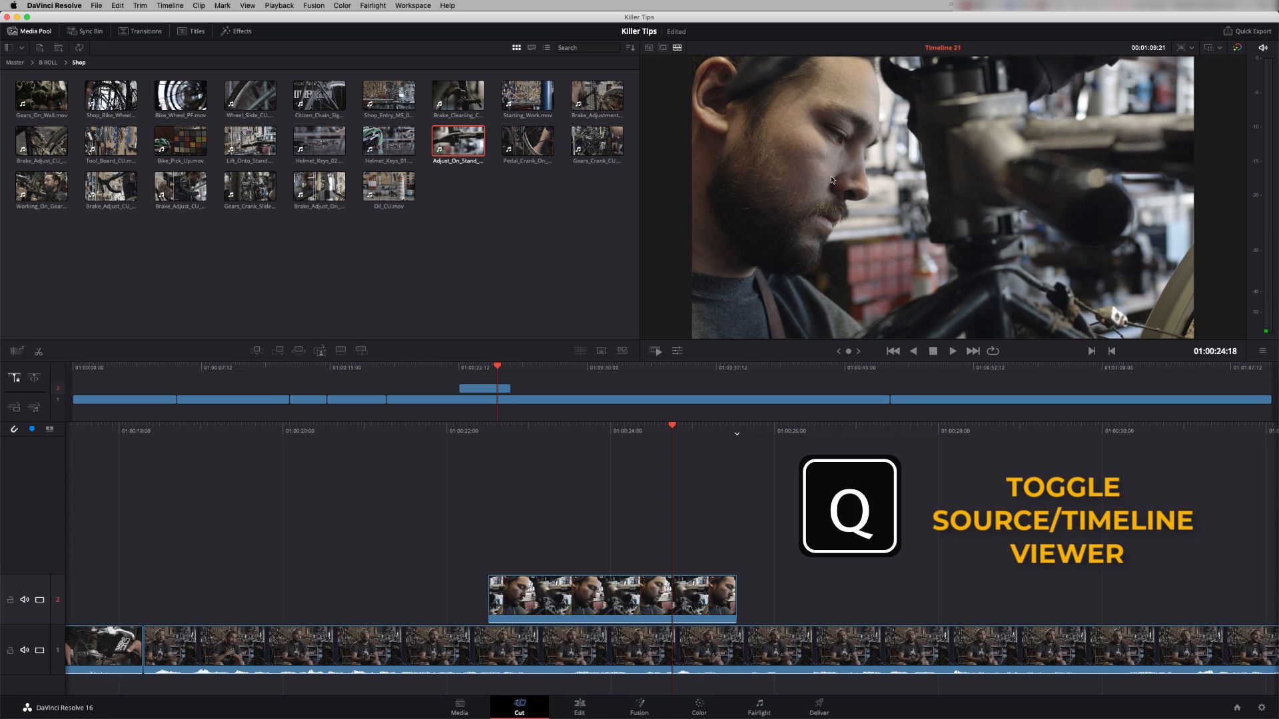
key("q")
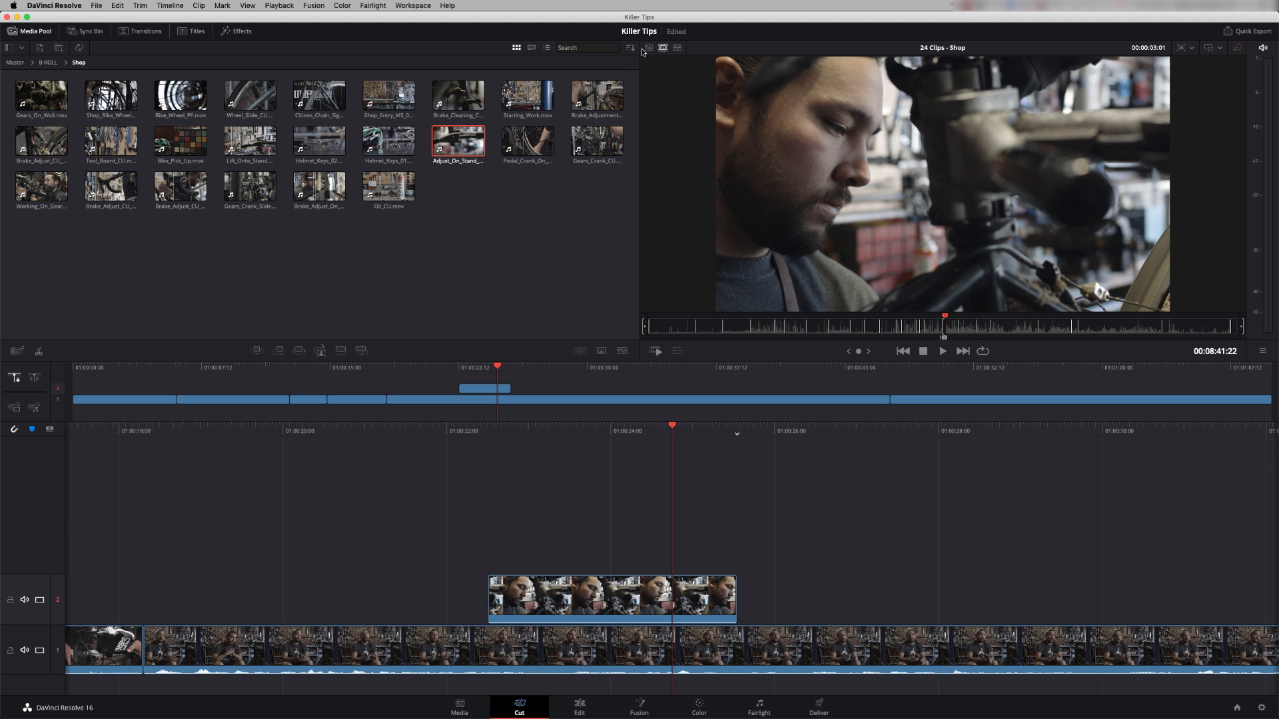
left_click_drag(947, 323, 976, 332)
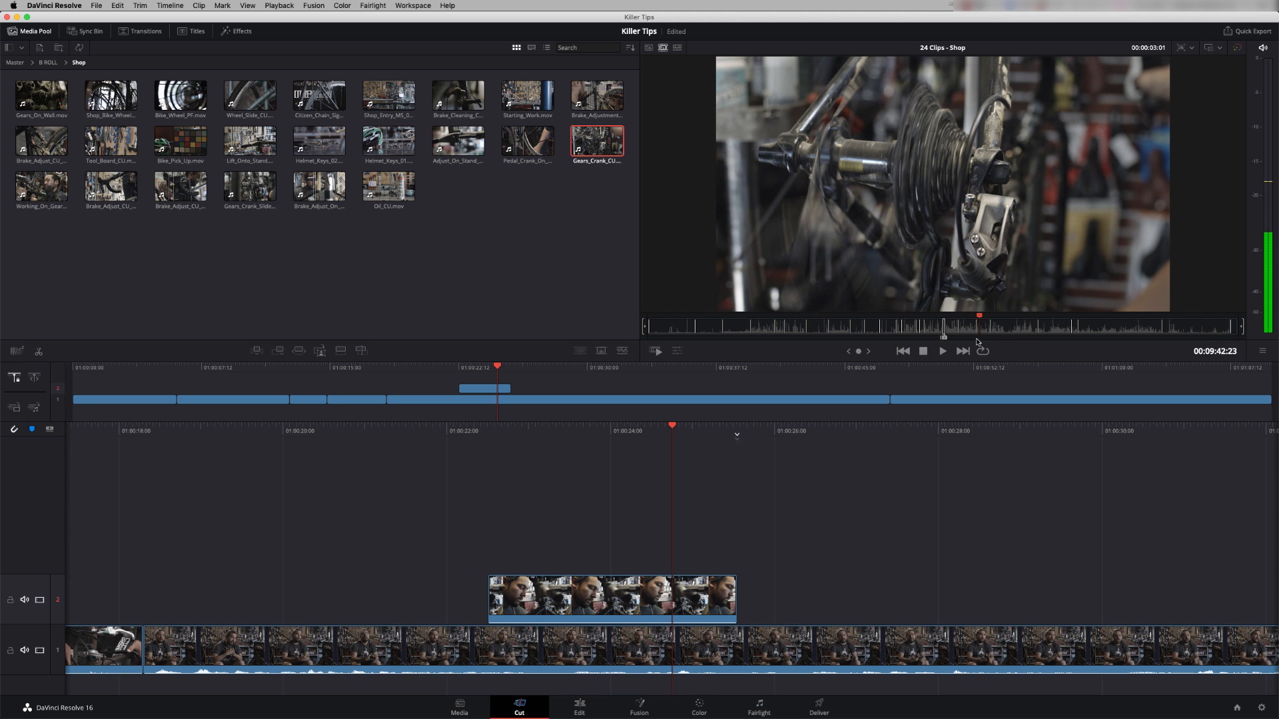
key("i")
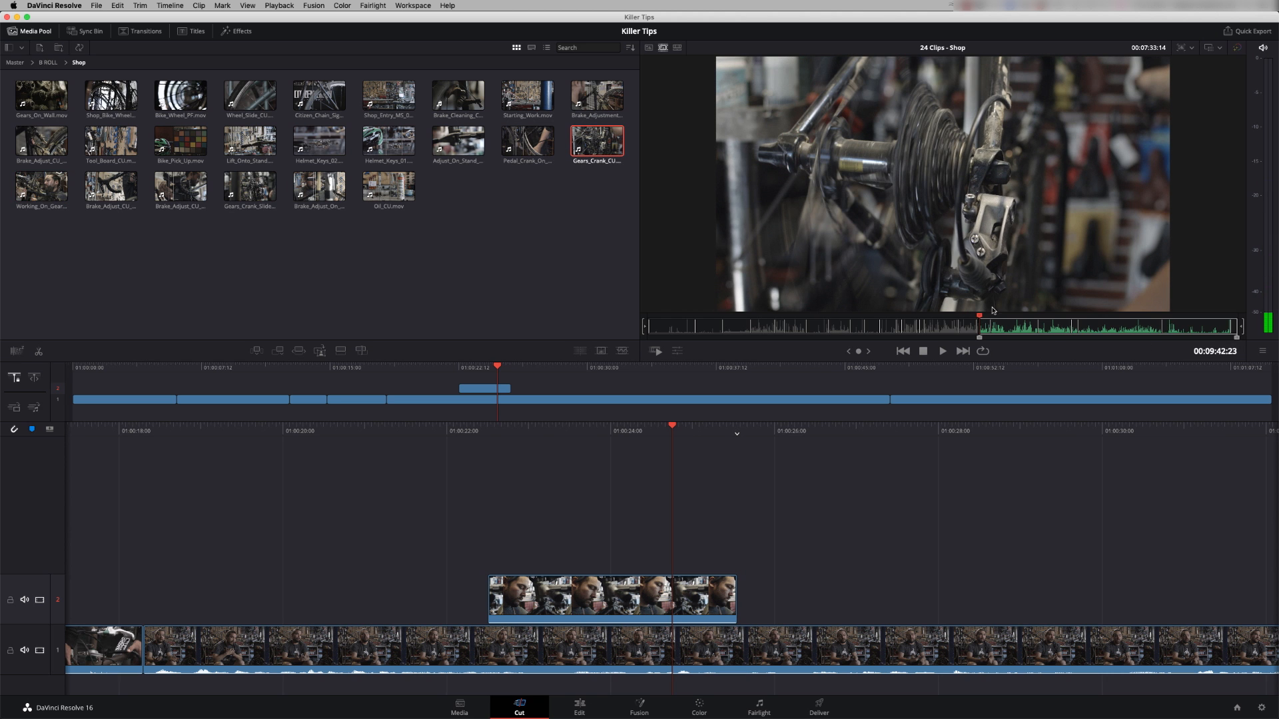
Mark the out point 3 seconds further on using a +300 timecode offset and place the range on track 2 directly after the Adjust_On_Stand clip
left_click(1228, 353)
type("+")
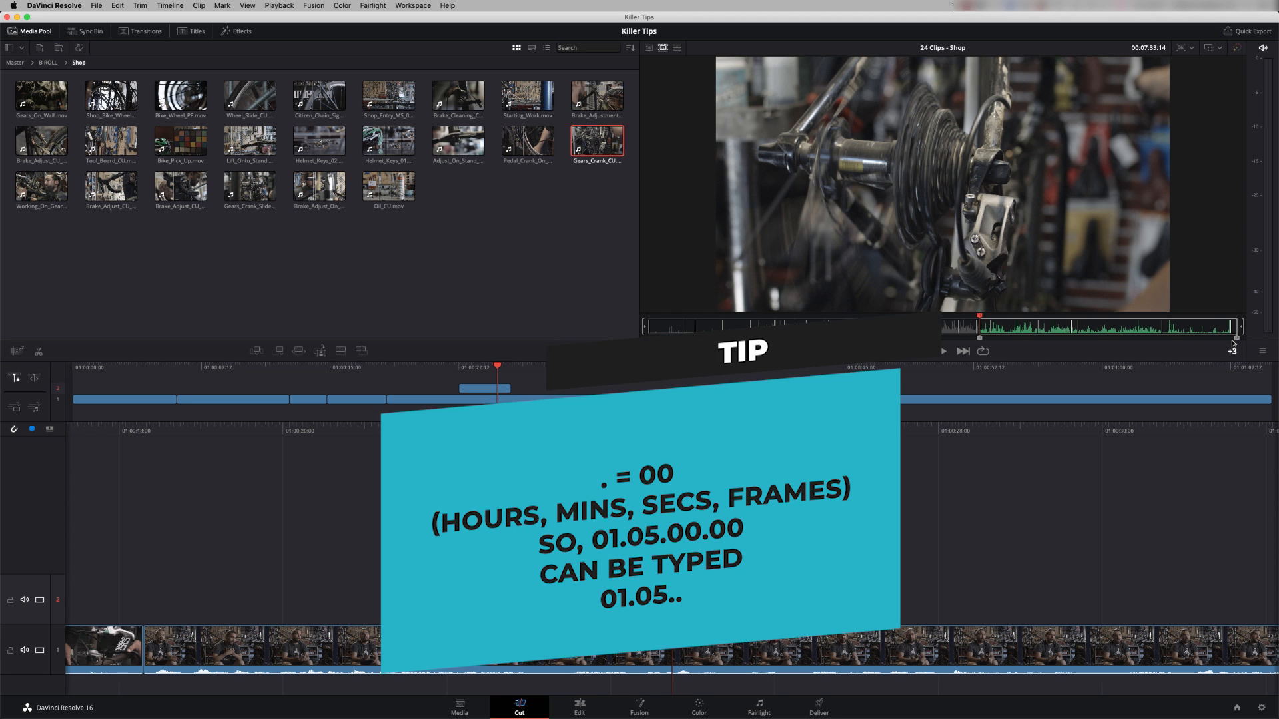
type("300")
key("Return")
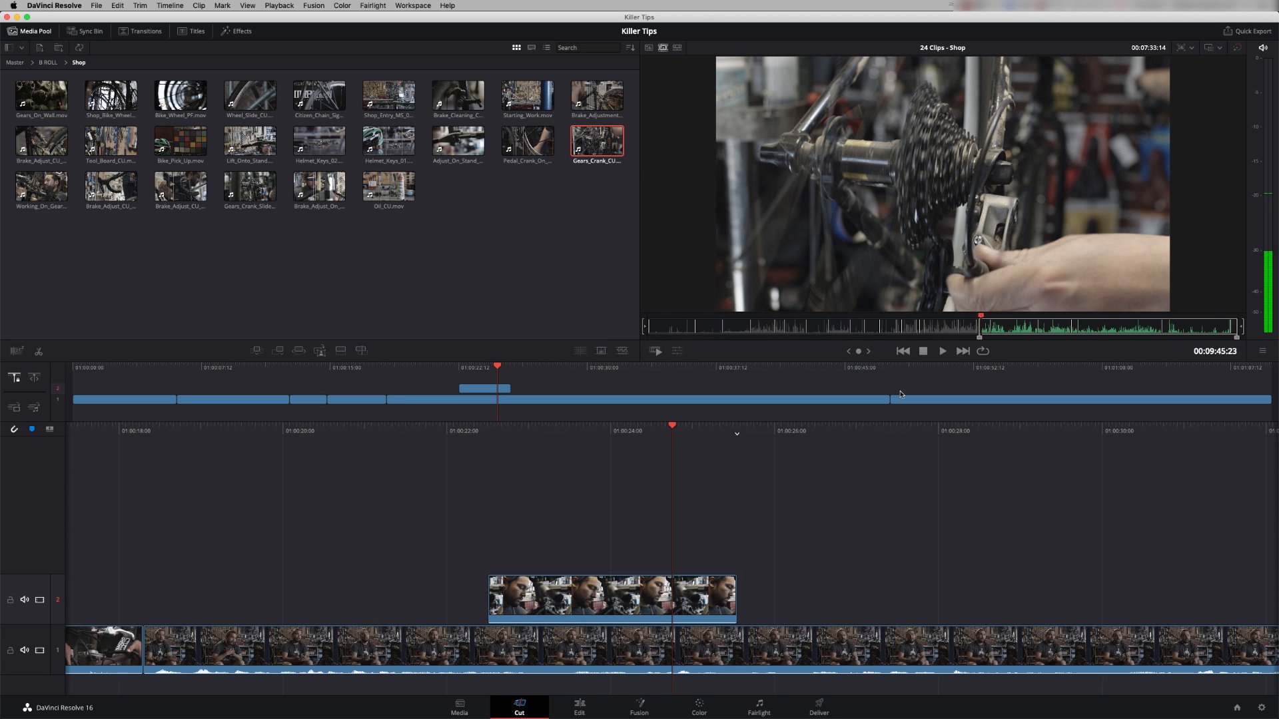
key("o")
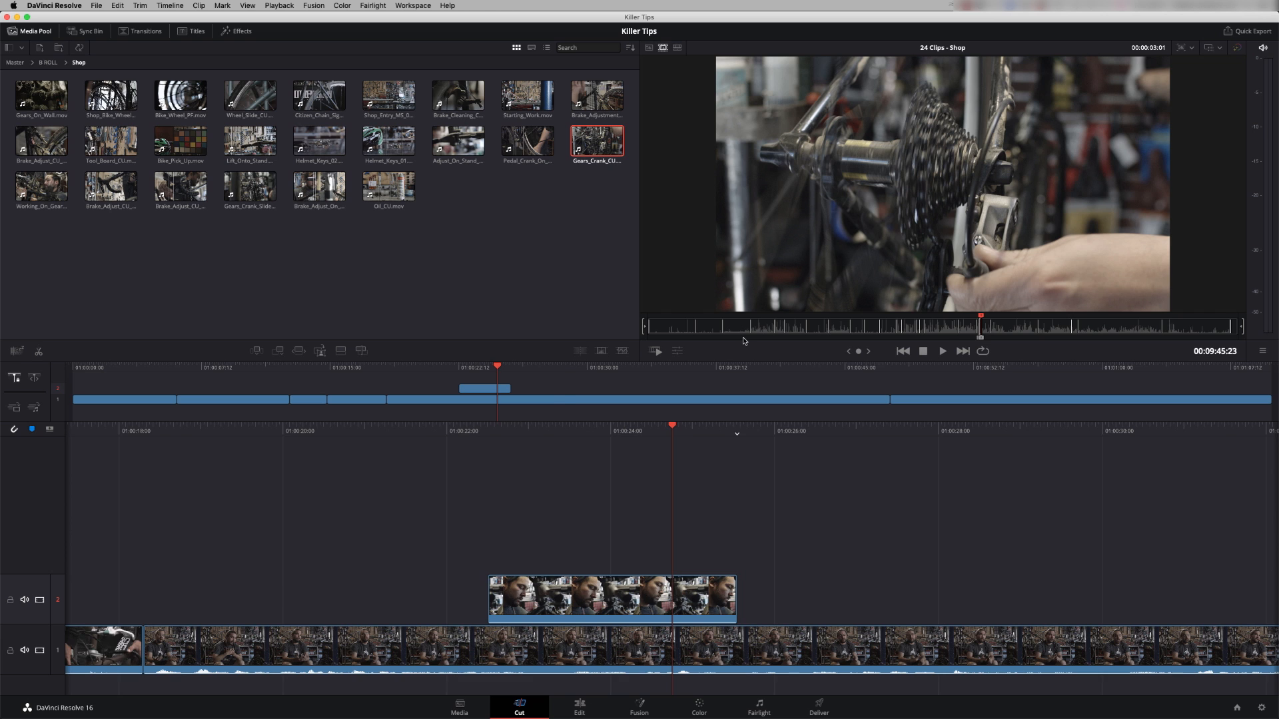
key("F12")
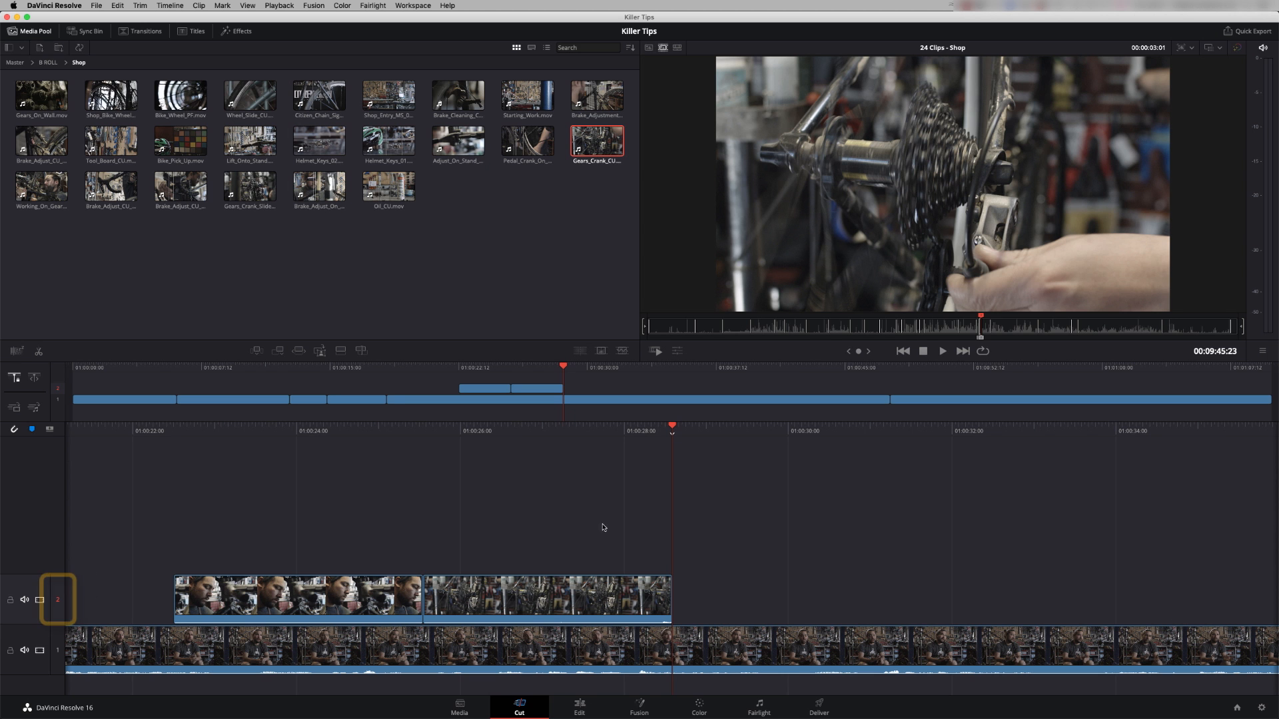
Mark a short range of the Gears_Crank_Slide clip ending at 00:13:11:09 and place it on track 2 directly after the Gears_Crank_CU clip
left_click_drag(1029, 326, 1093, 329)
key("i")
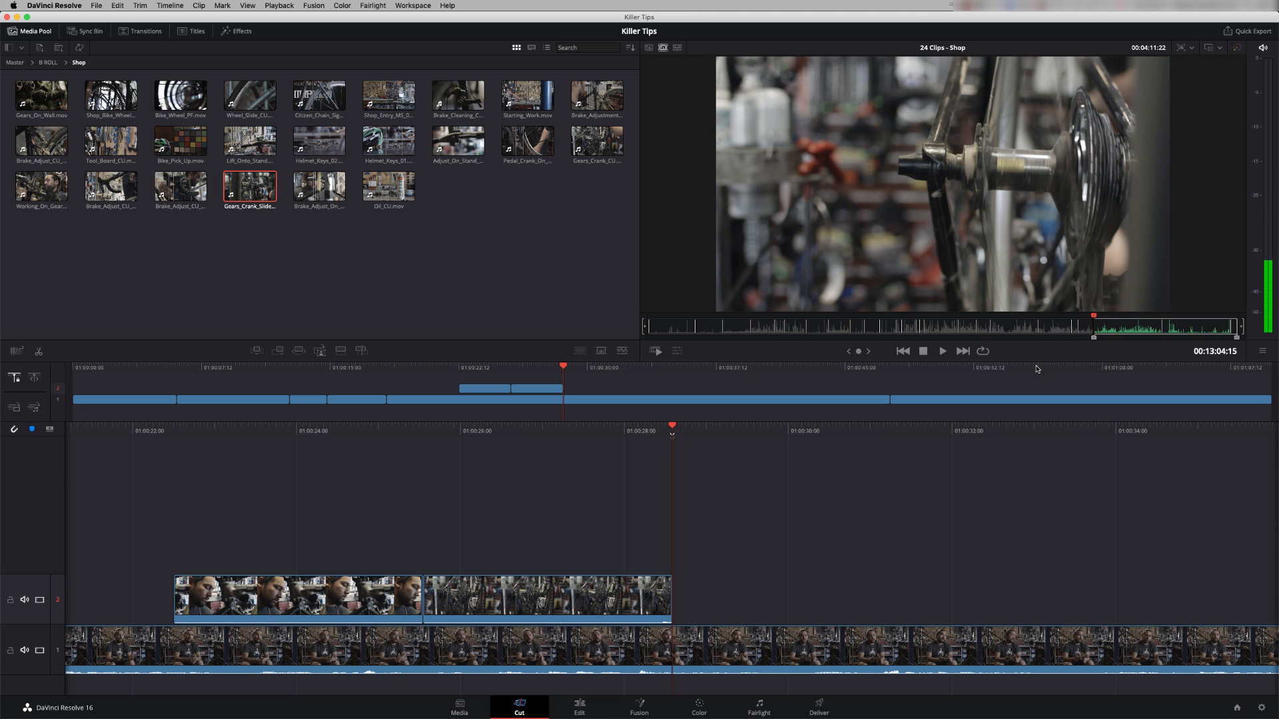
key("space")
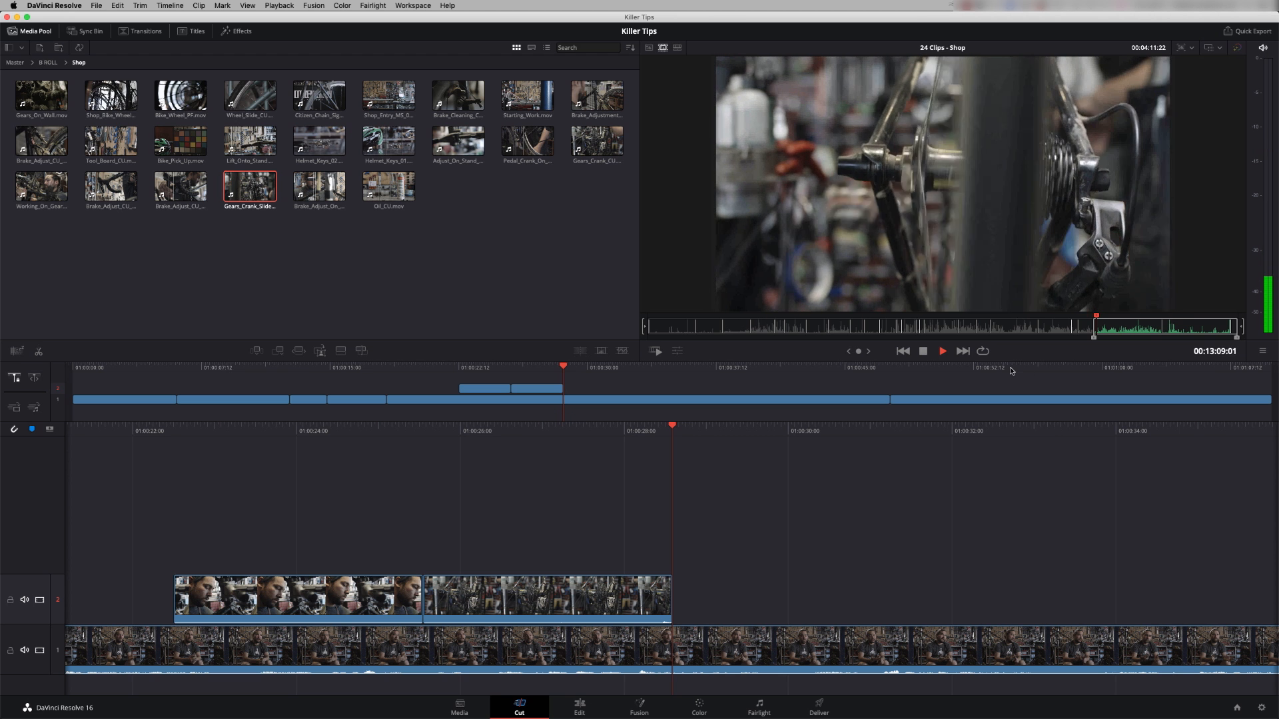
key("space")
key("i")
key("space")
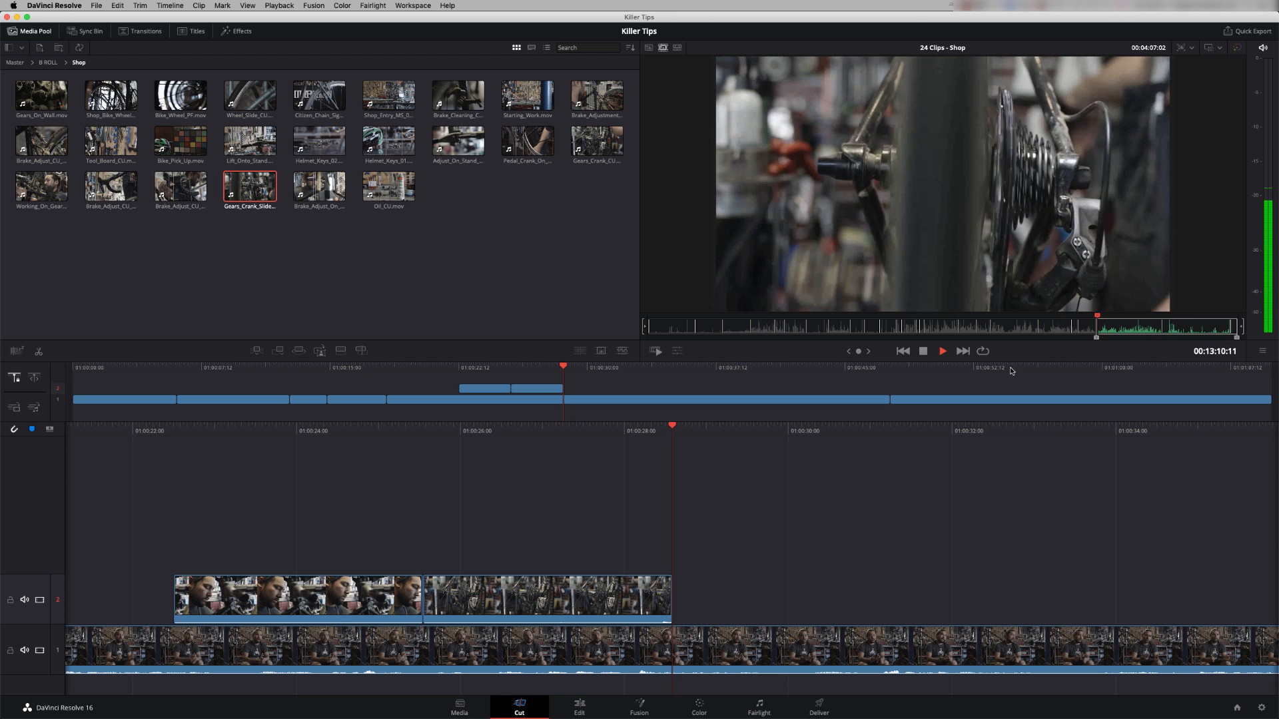
key("space")
key("o")
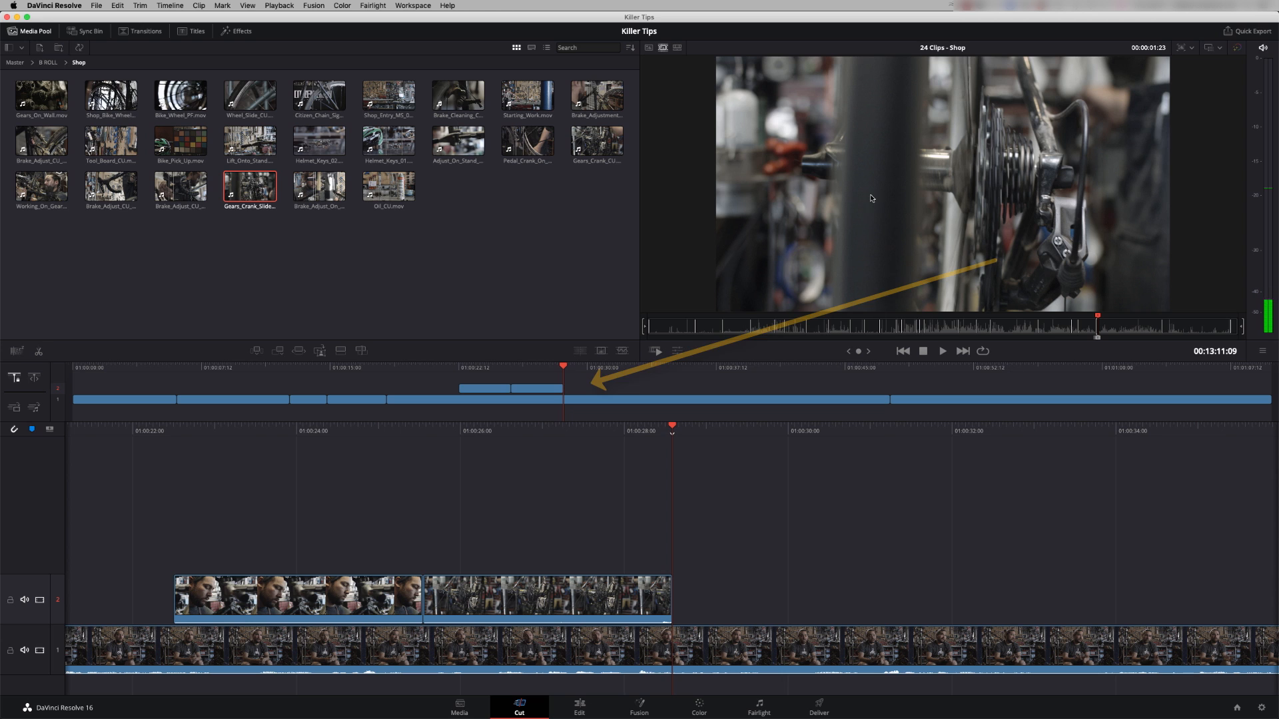
left_click_drag(905, 186, 568, 384)
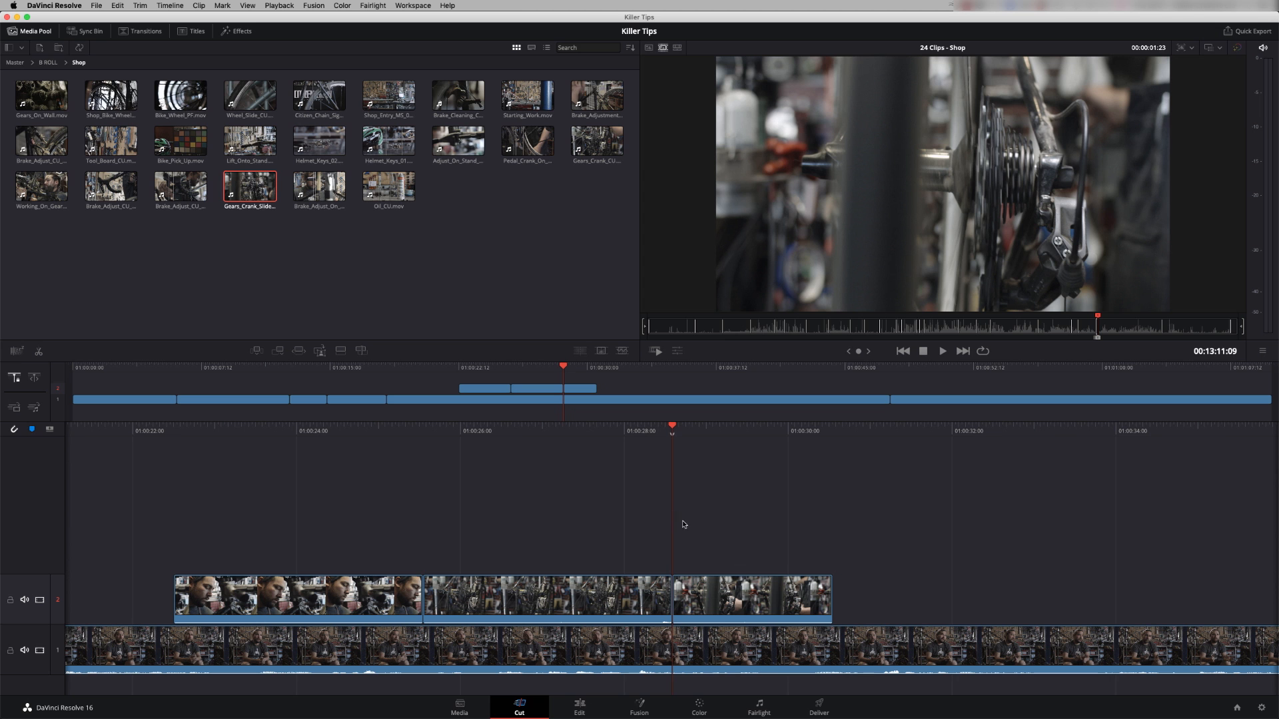
Play the timeline from before the track 2 clips to review the B-roll over the interview
left_click_drag(166, 426, 719, 491)
key("space")
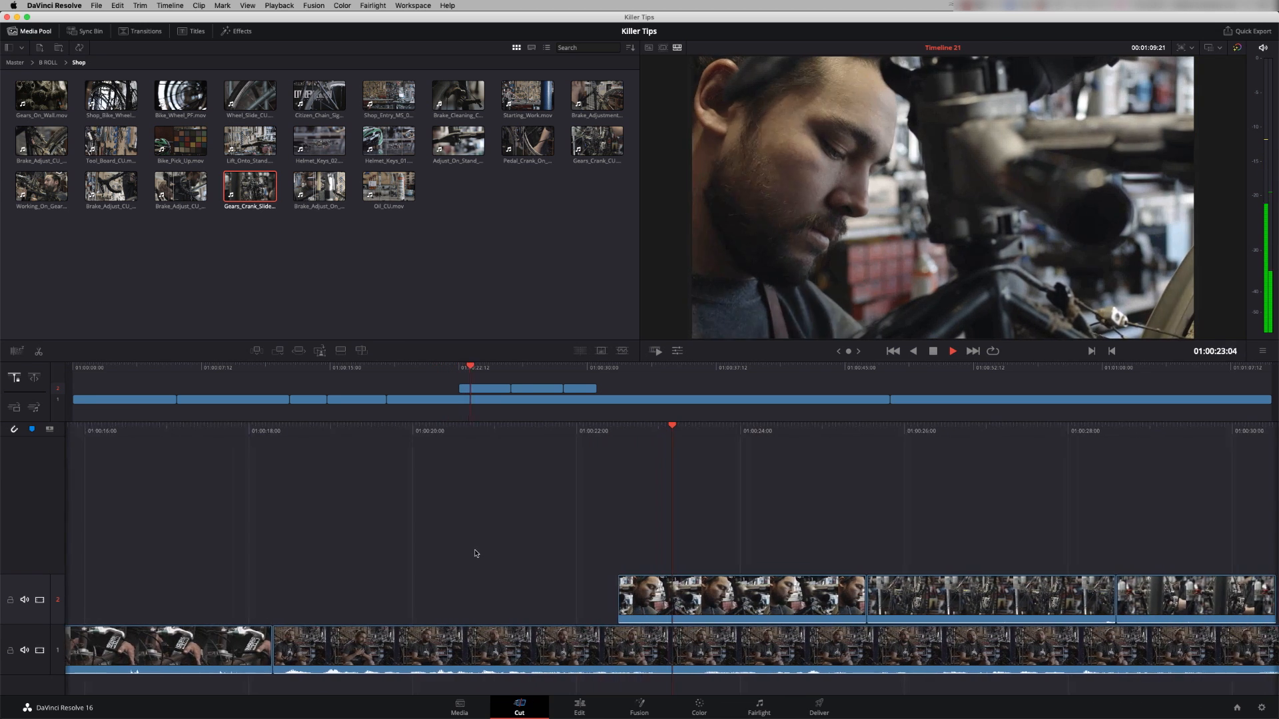
key("space")
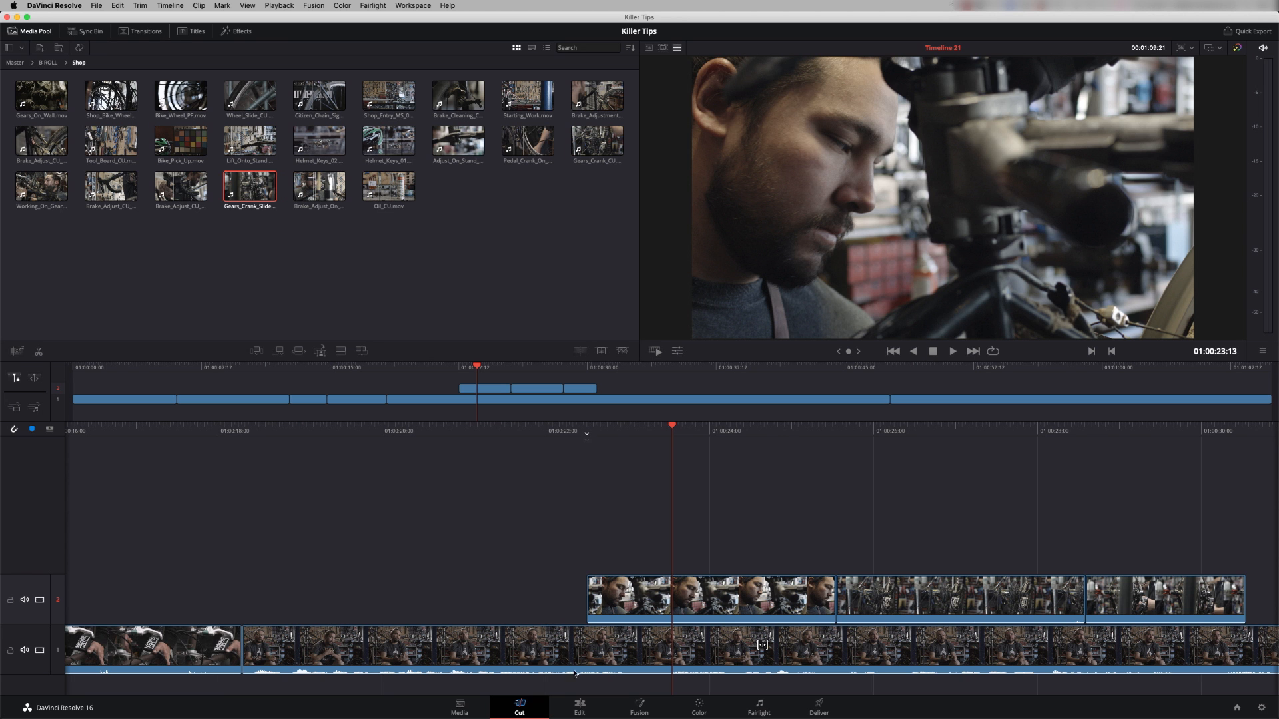
Try deleting the first Video 1 clip on the Edit page, return to the Cut page and undo the deletion
left_click(580, 709)
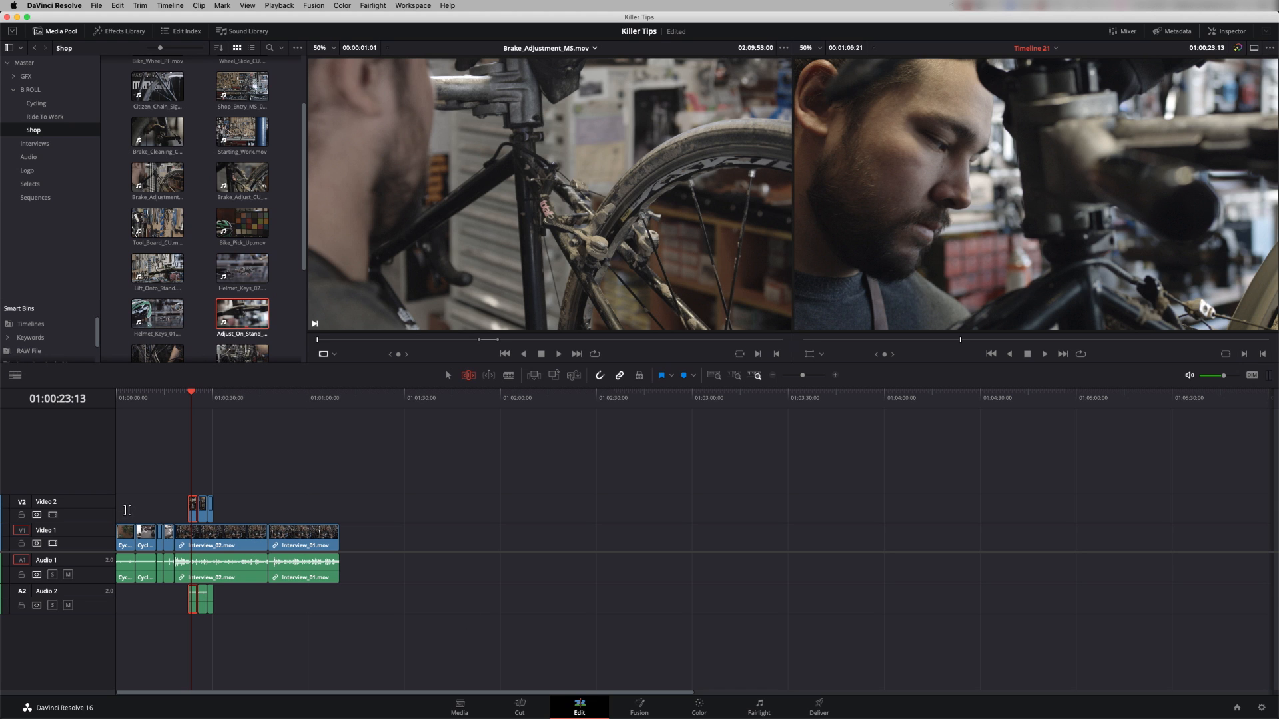
left_click_drag(126, 513, 141, 585)
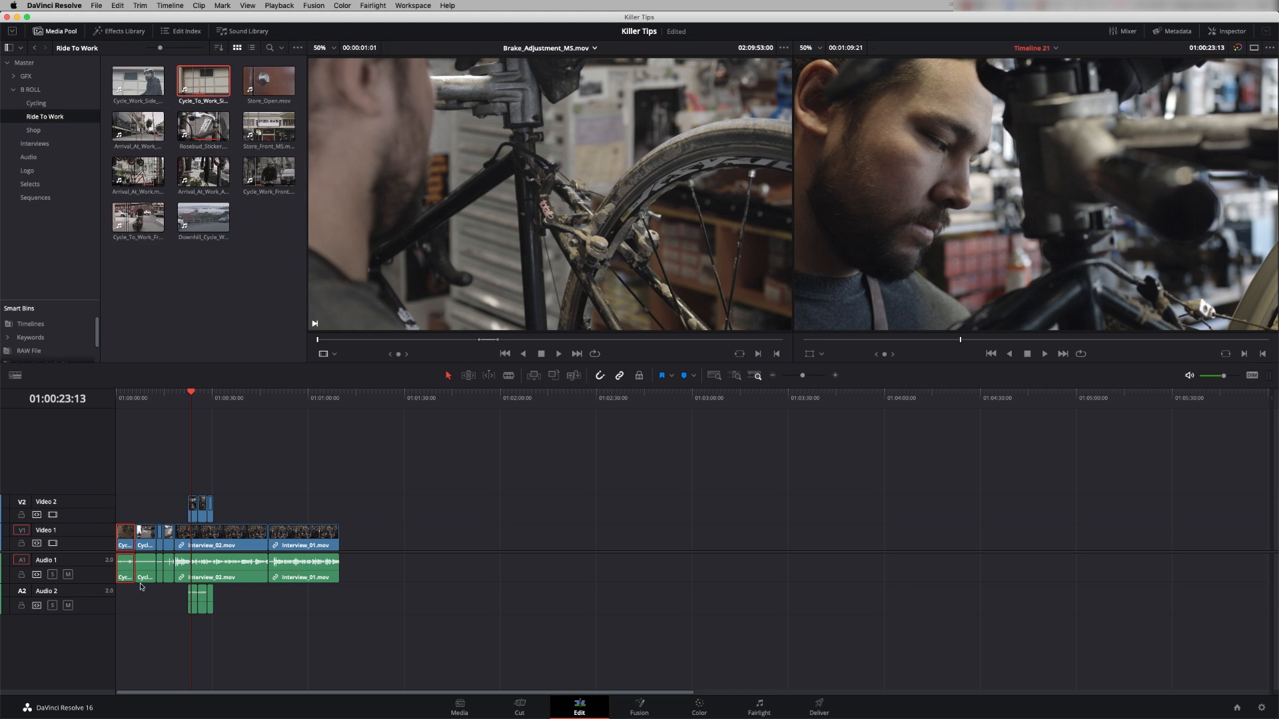
key("BackSpace")
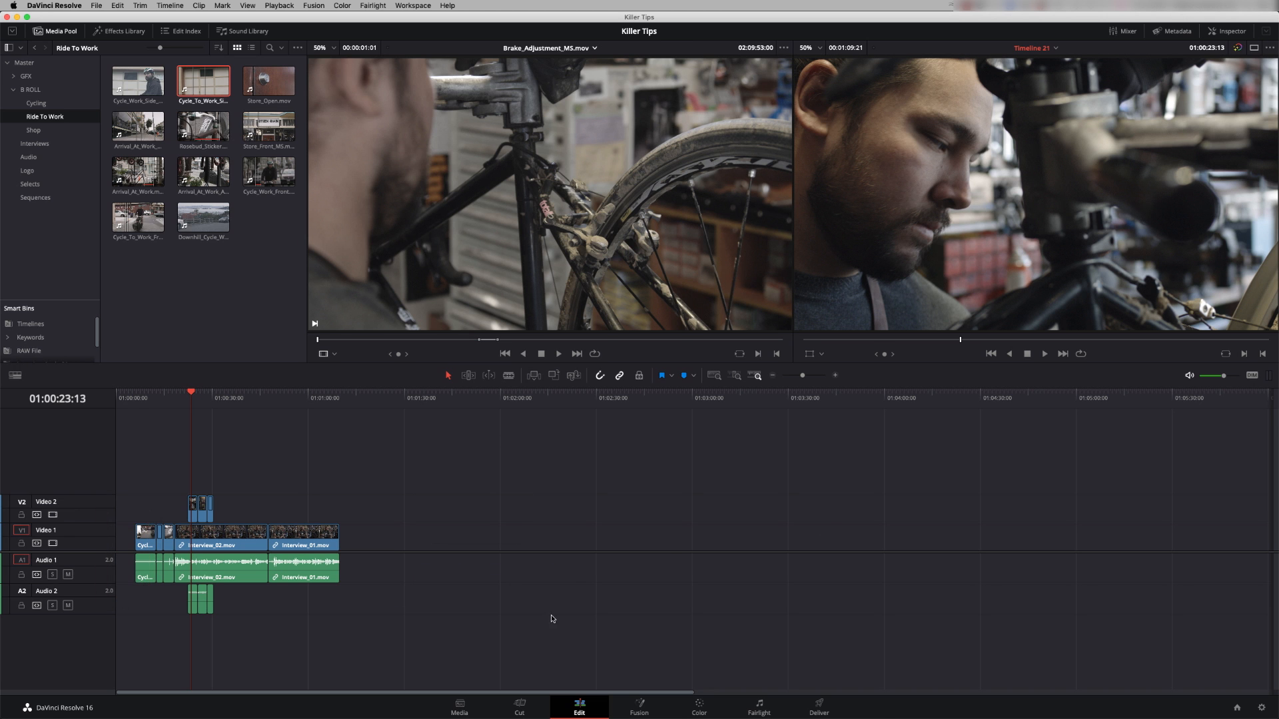
left_click(519, 706)
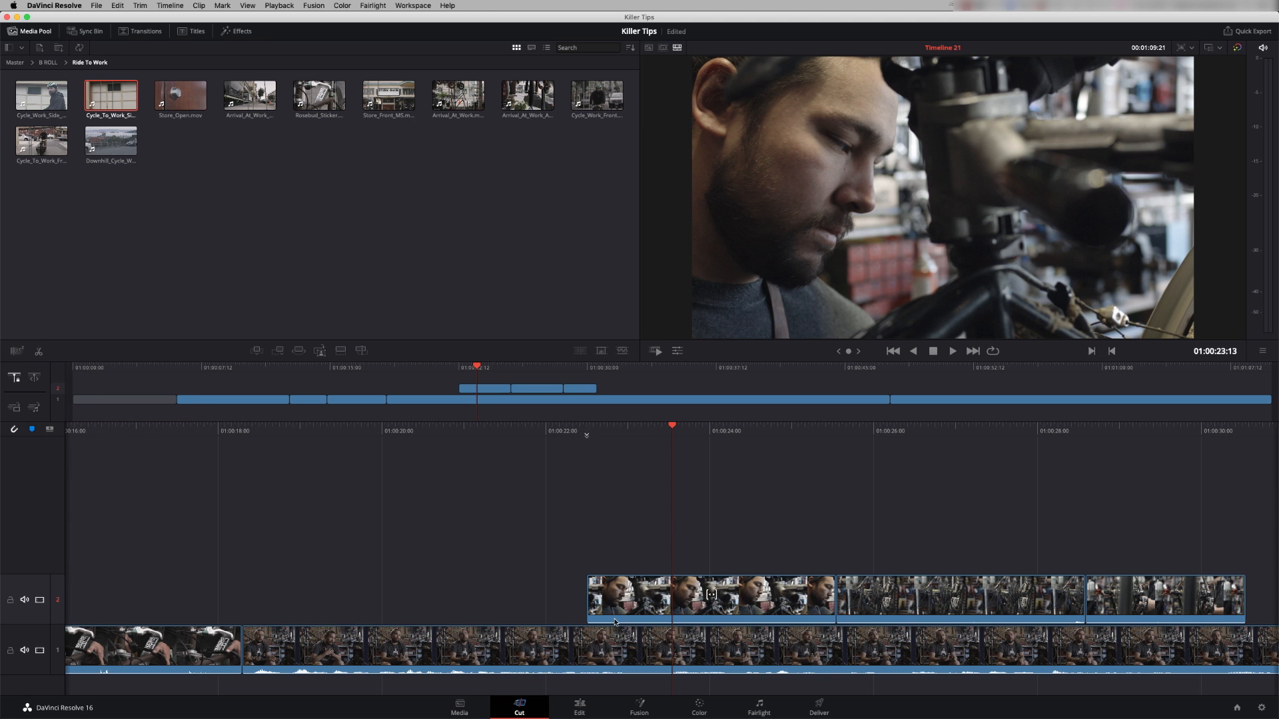
key("super+z")
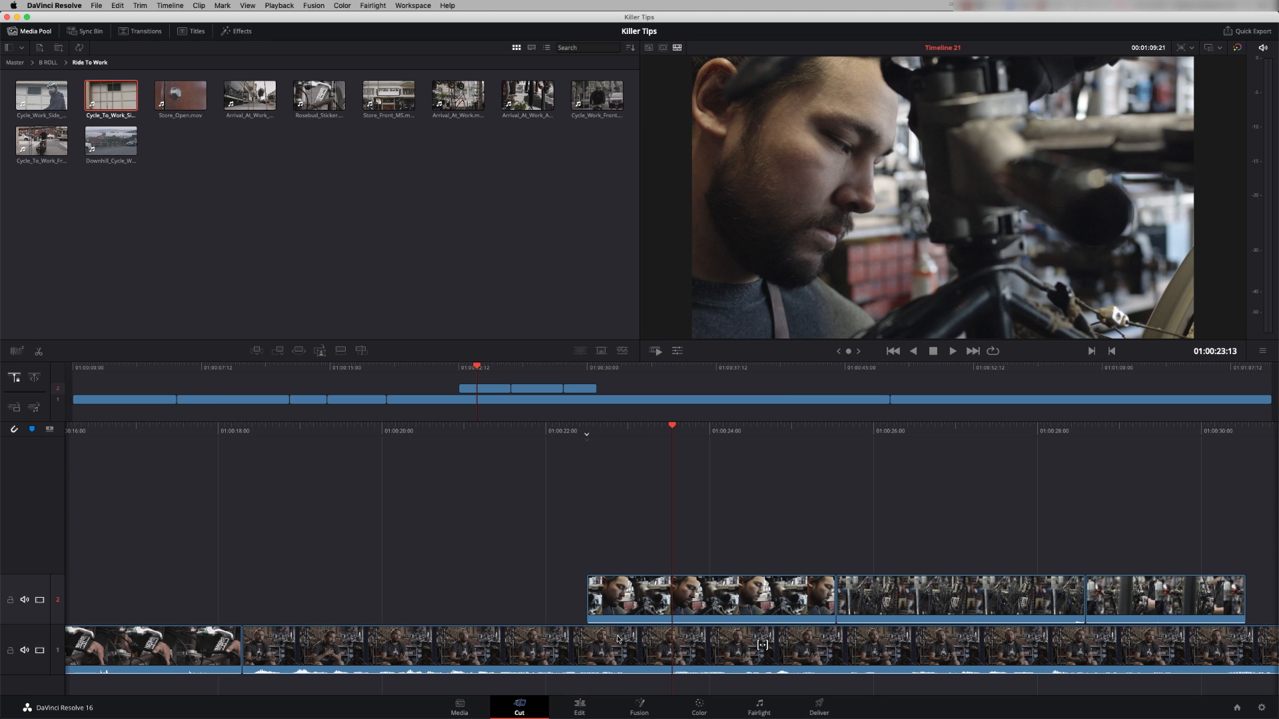
Delete the first clip on track 1 in the Cut page's timeline overview
left_click(112, 402)
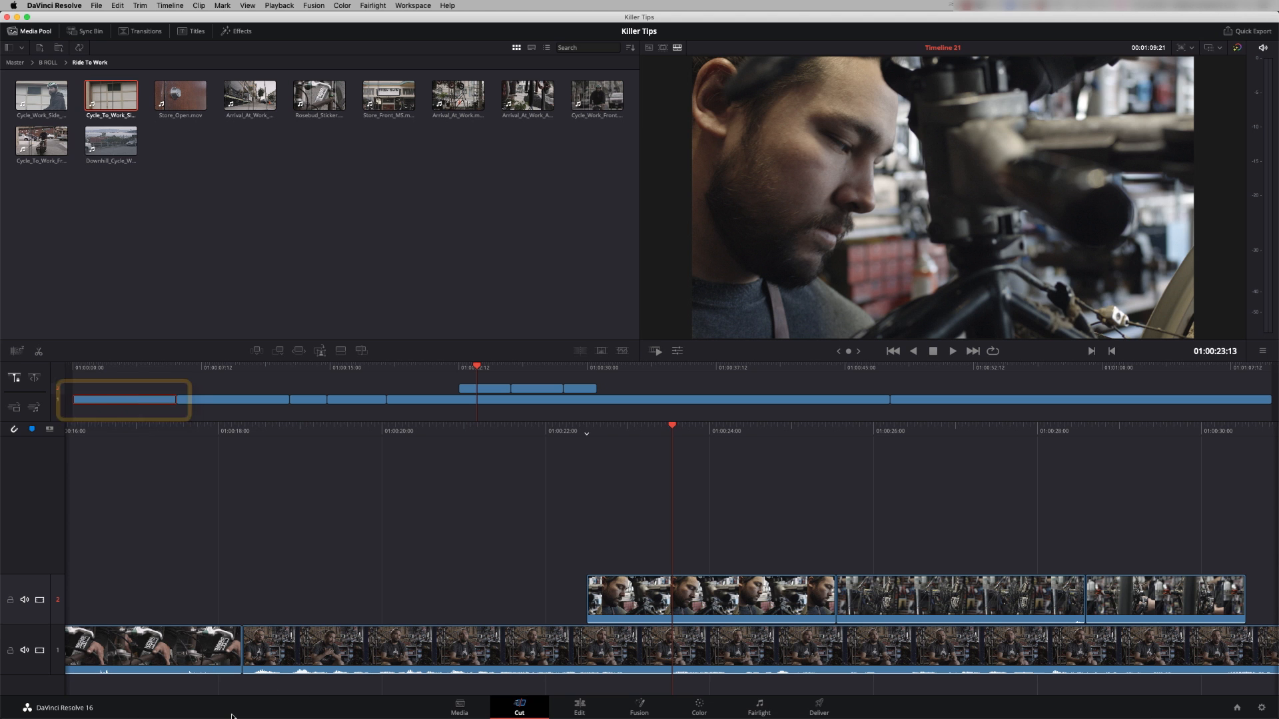
key("BackSpace")
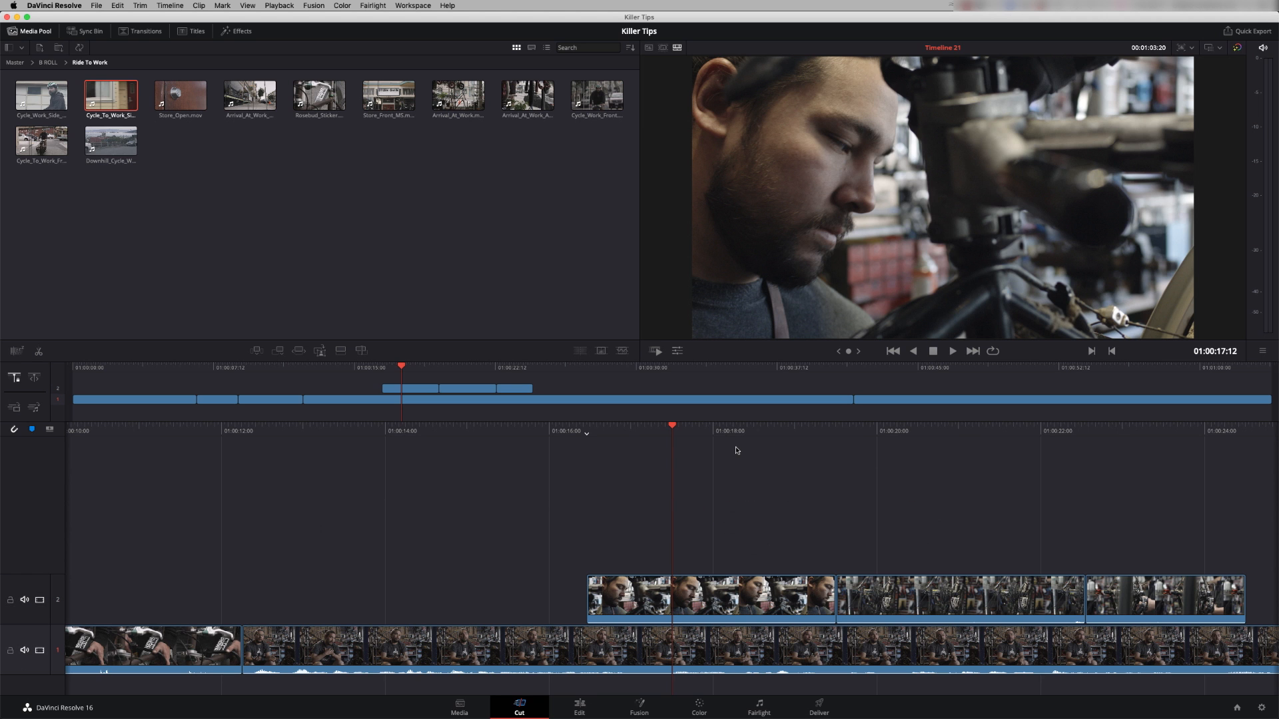
Try trimming the start of the Interview_01 clip on the Edit page and again on the Cut page, and undo the trim
left_click(579, 707)
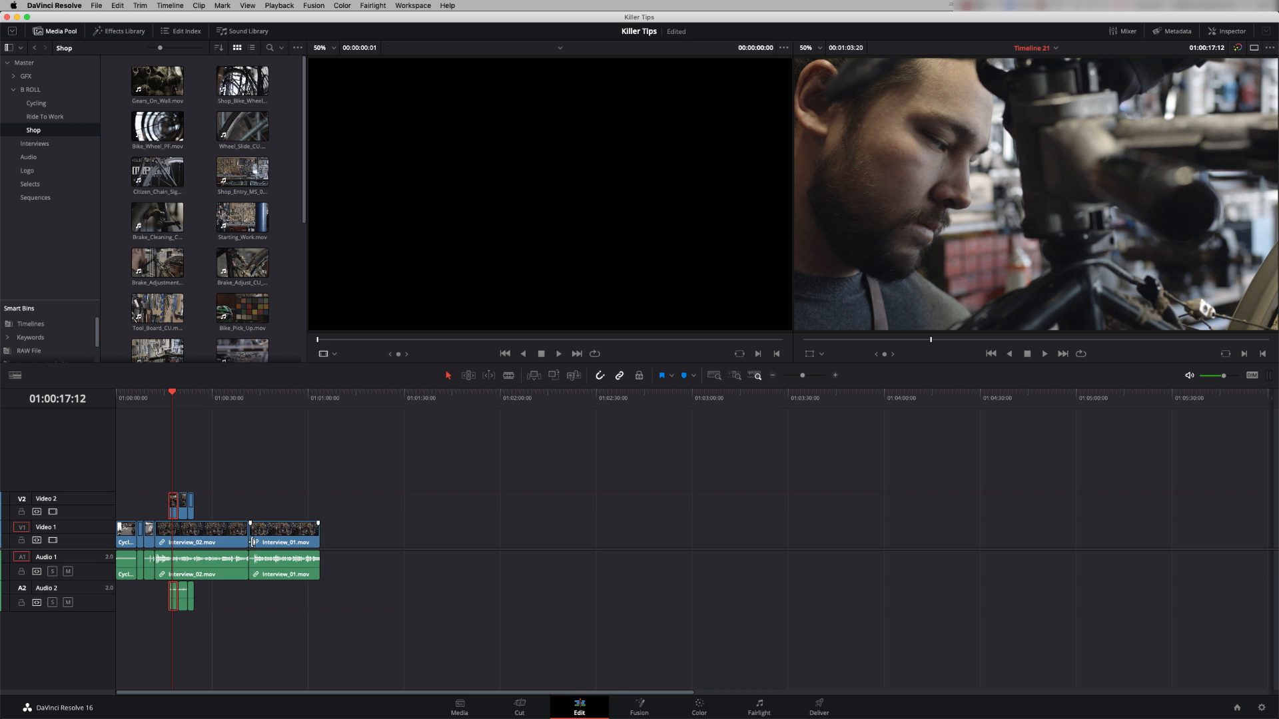
left_click_drag(254, 535, 274, 536)
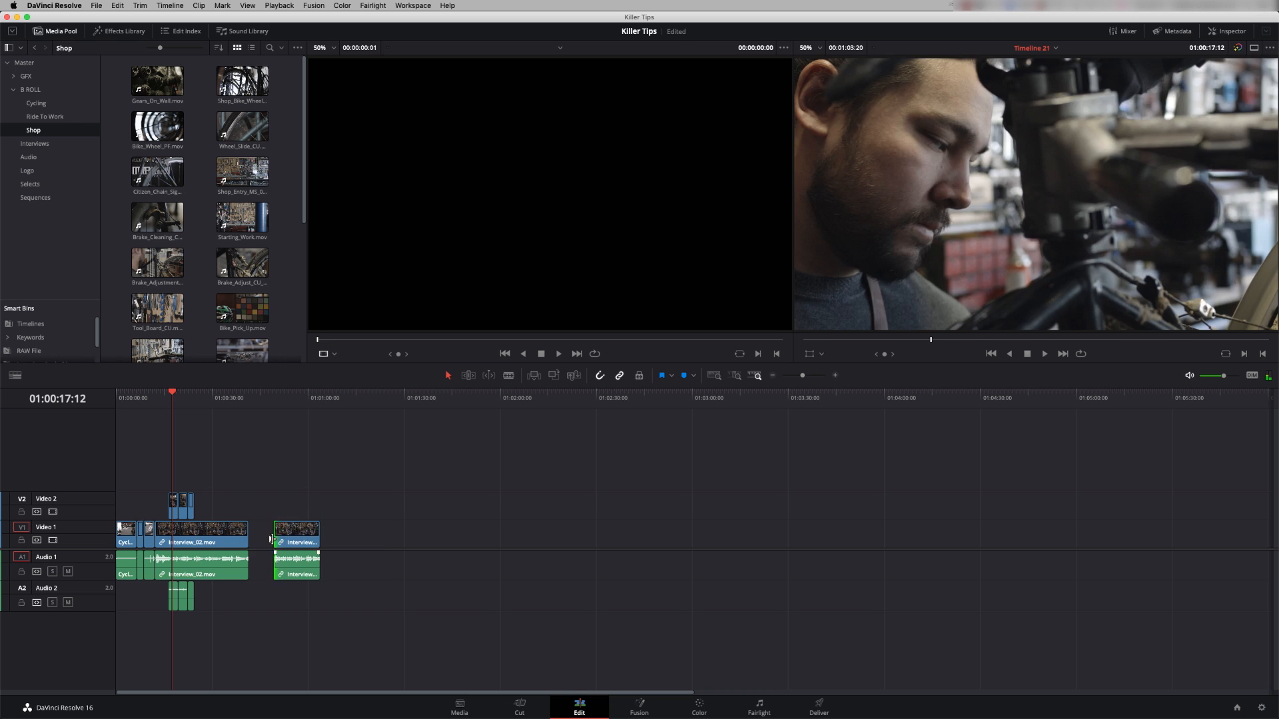
left_click(519, 707)
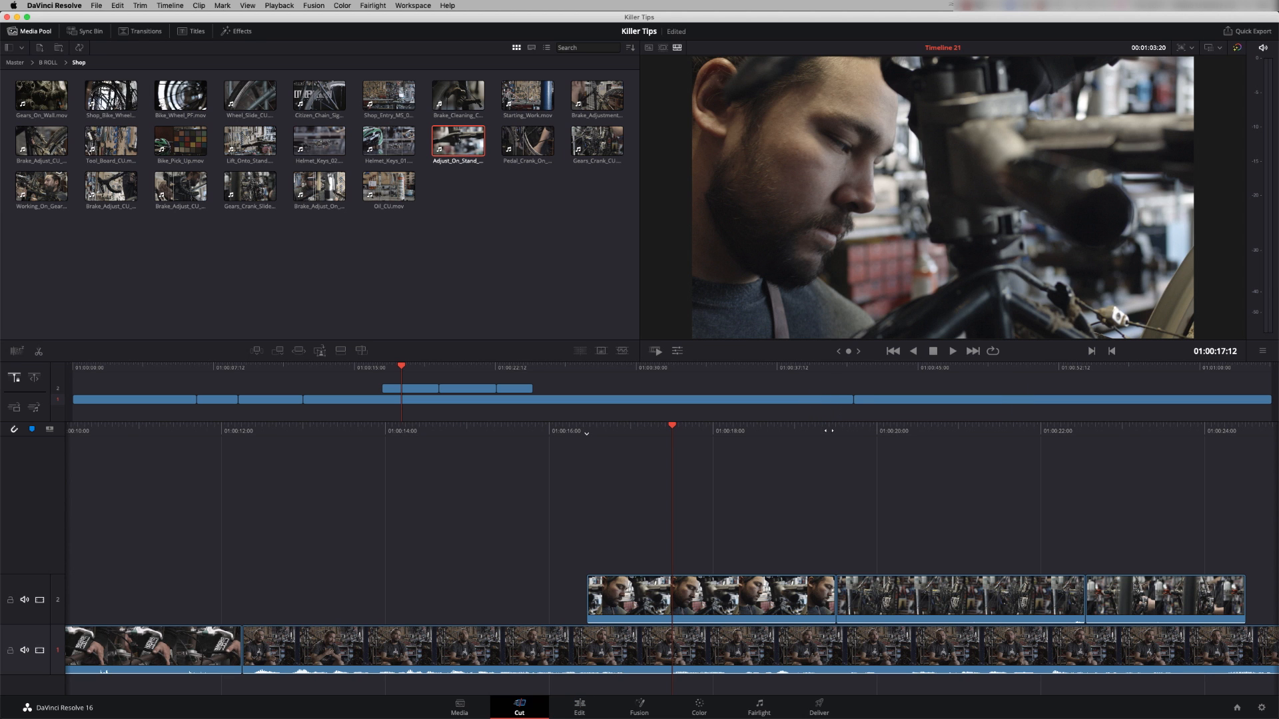
left_click_drag(858, 399, 878, 400)
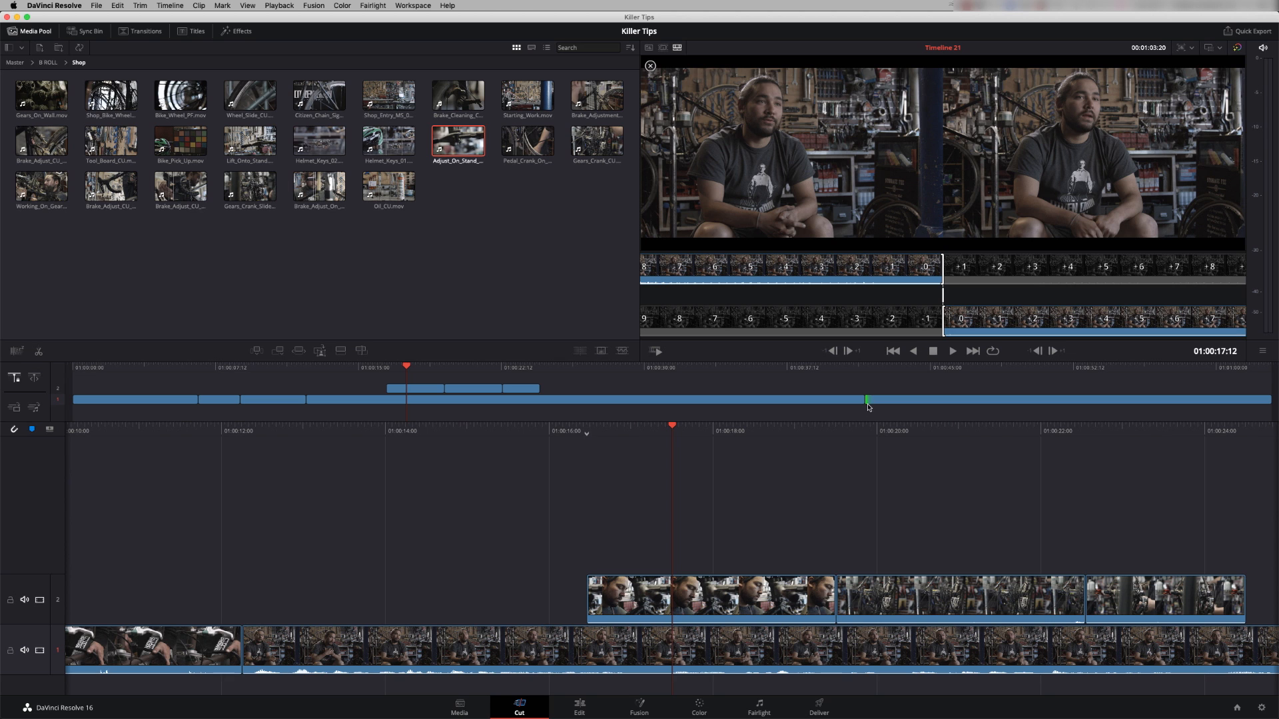
key("super+z")
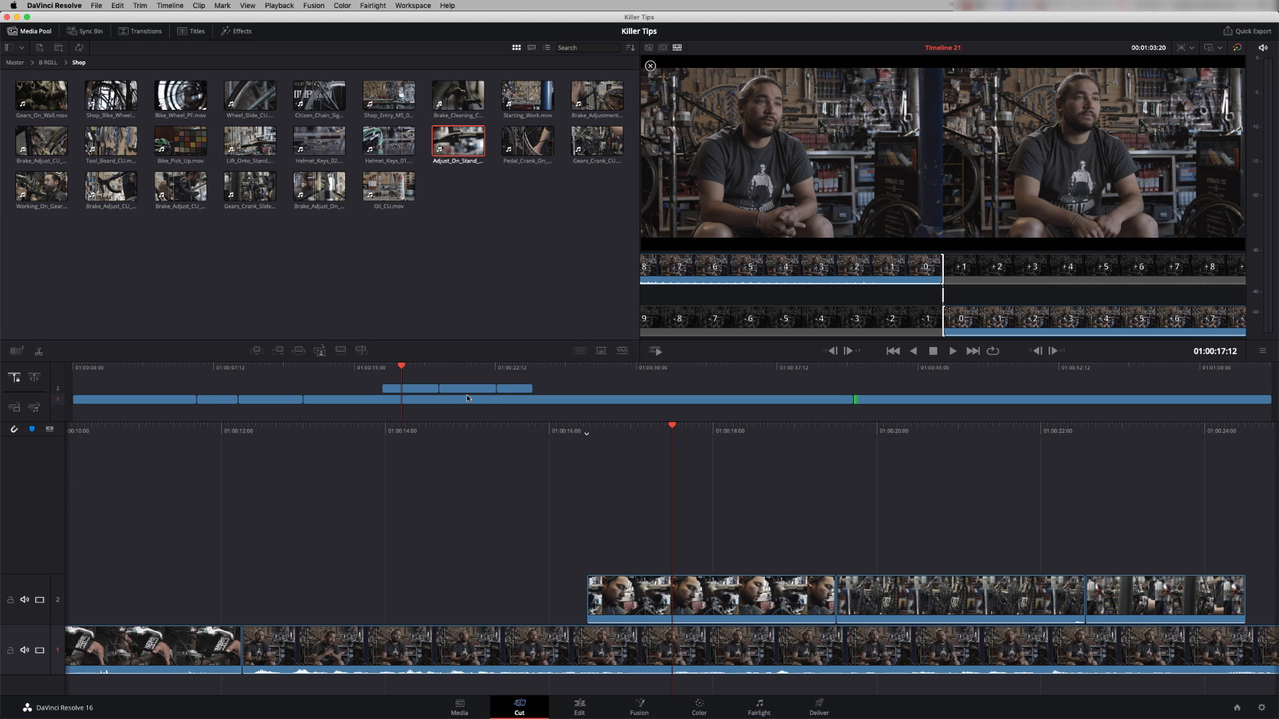
Trim about 1.5 seconds off the start of the second clip on track 2, leaving a gap after the Adjust_On_Stand clip
left_click_drag(445, 388, 472, 388)
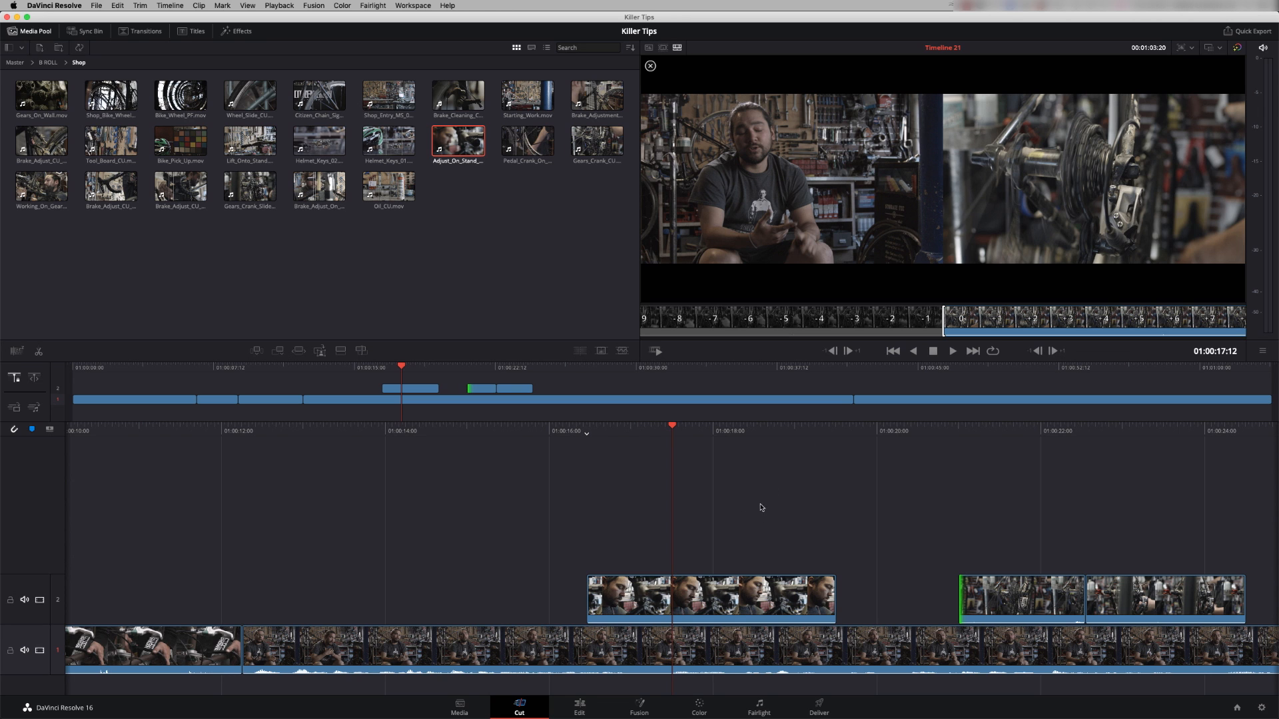
View the B ROLL bin as a source tape and mark the road cyclist shot from 00:10:37:16 to 00:10:42:22
left_click(48, 62)
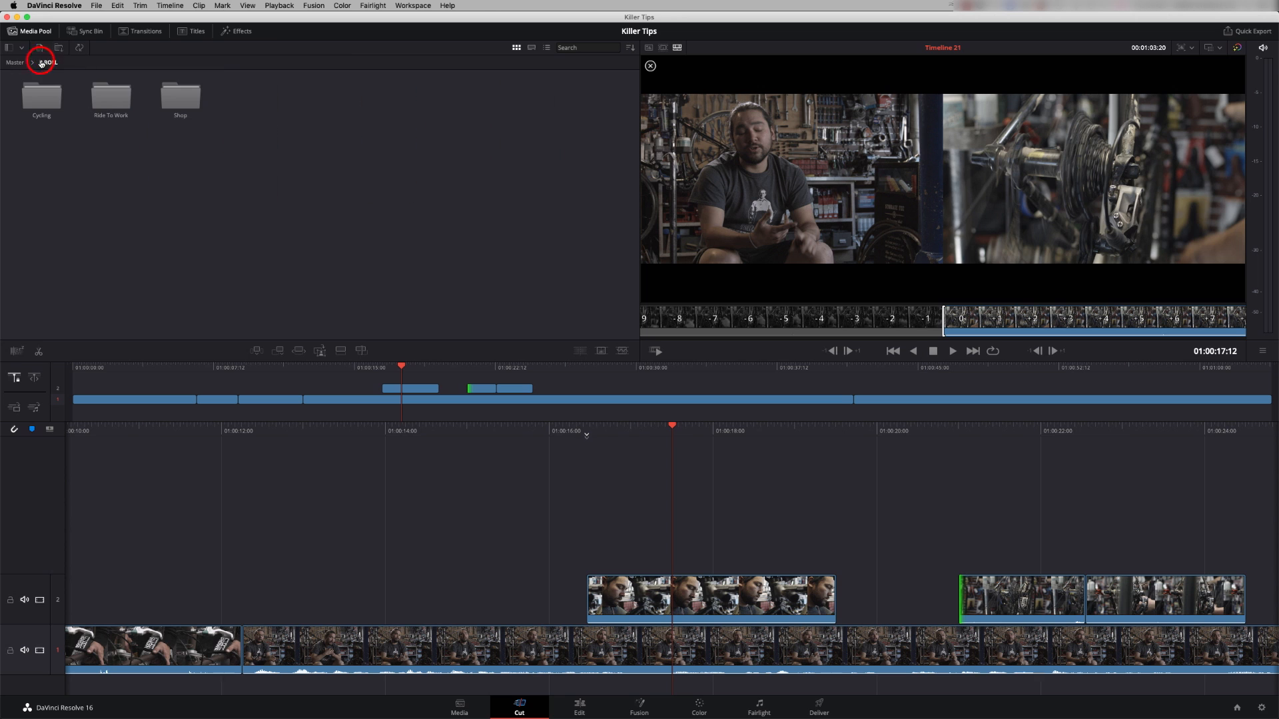
left_click(663, 48)
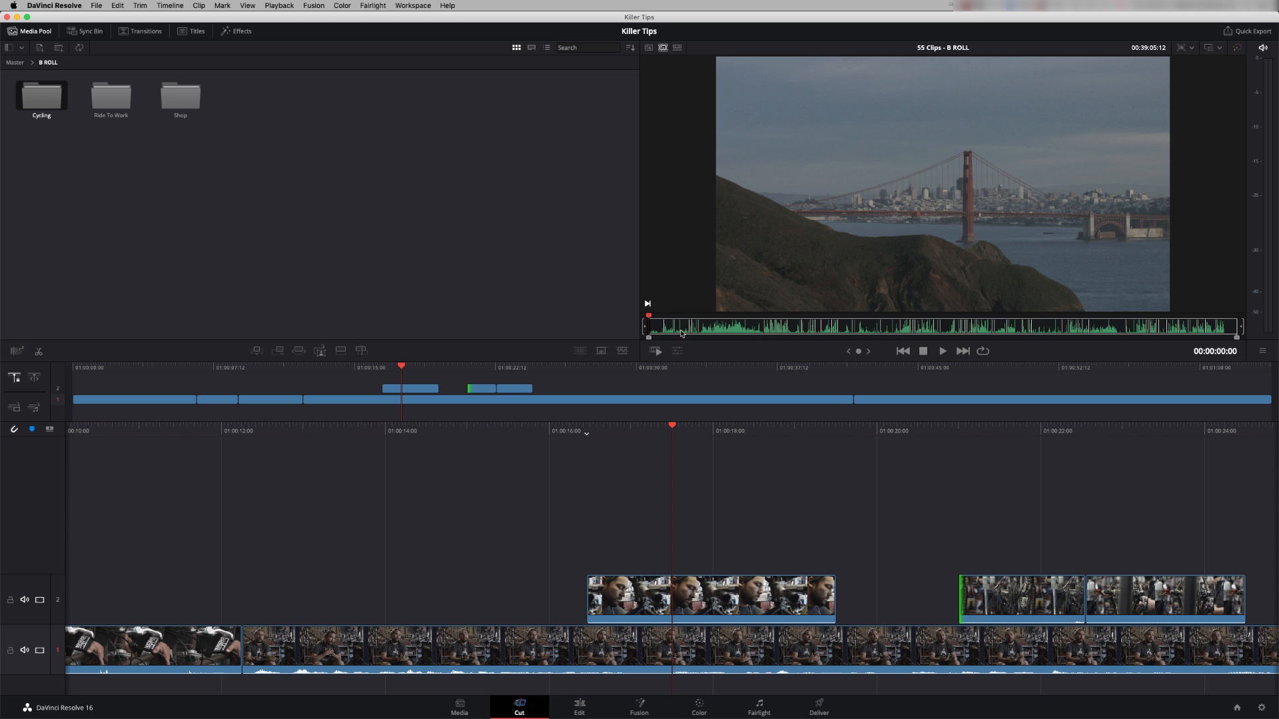
left_click_drag(658, 327, 808, 335)
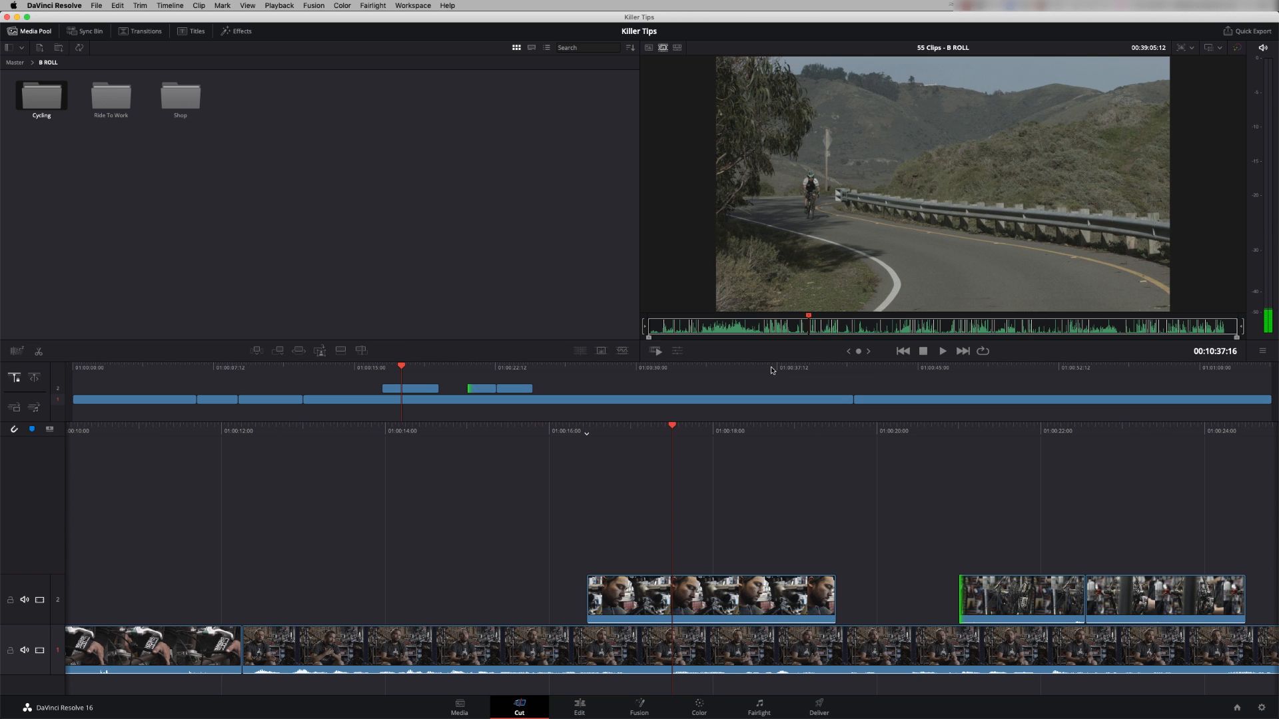
key("space")
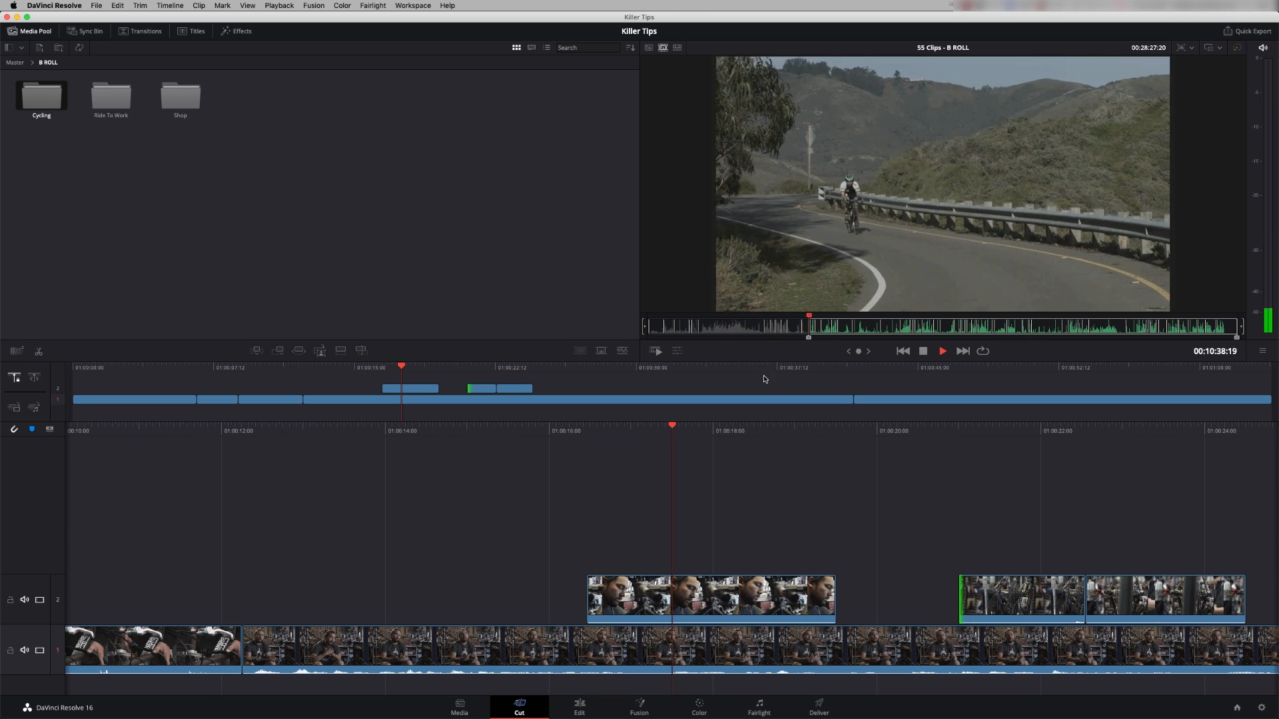
key("space")
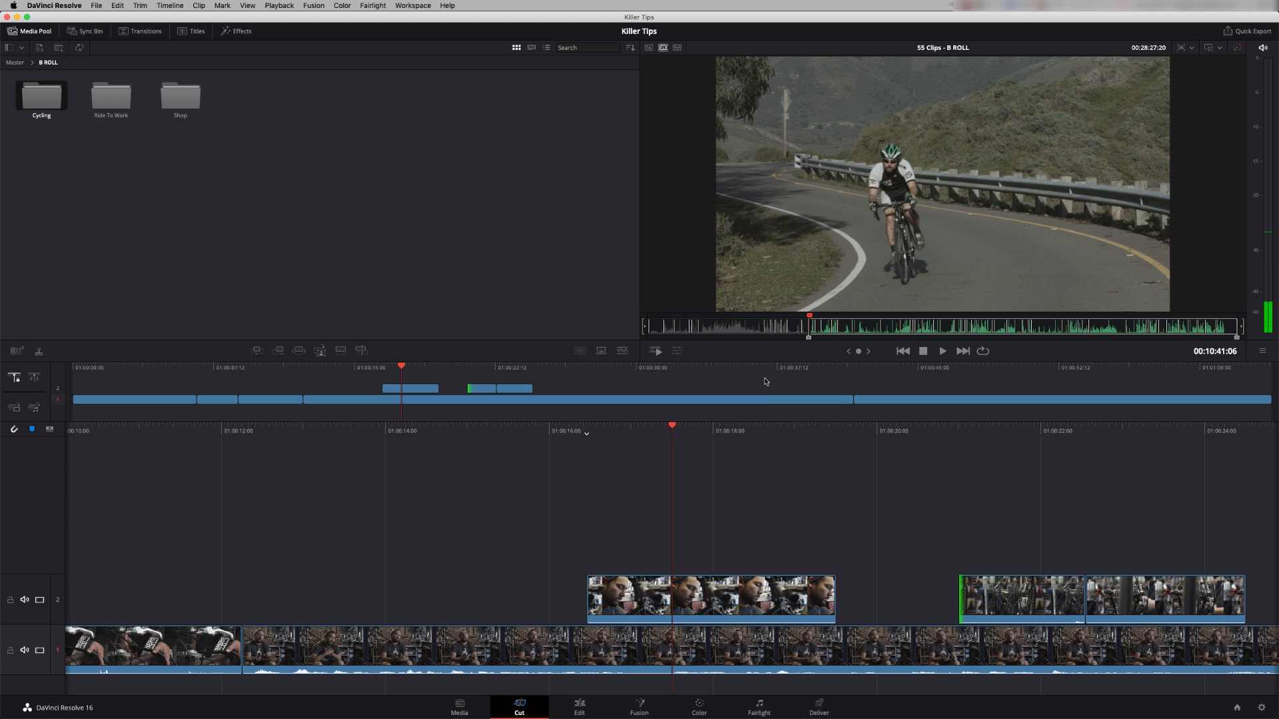
key("space")
key("space")
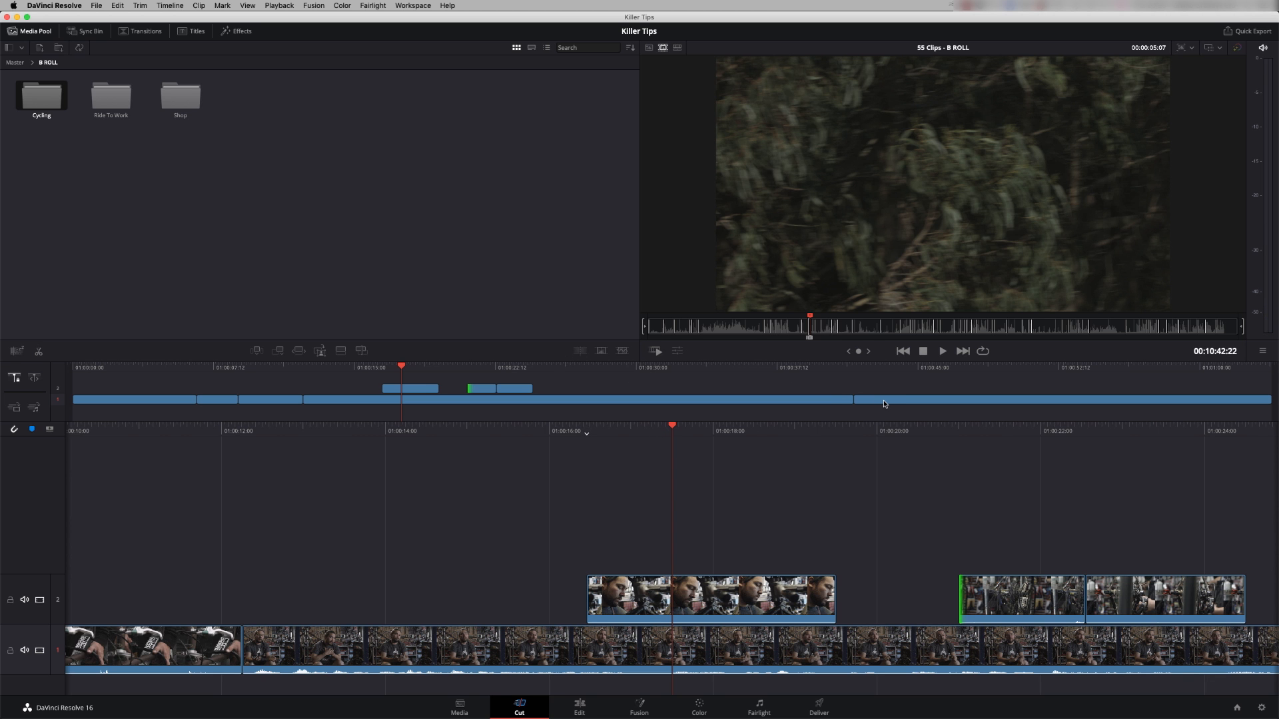
Smart Insert the marked cyclist shot at the track 1 edit point nearest to about 01:00:44
left_click(880, 374)
left_click_drag(875, 370, 902, 394)
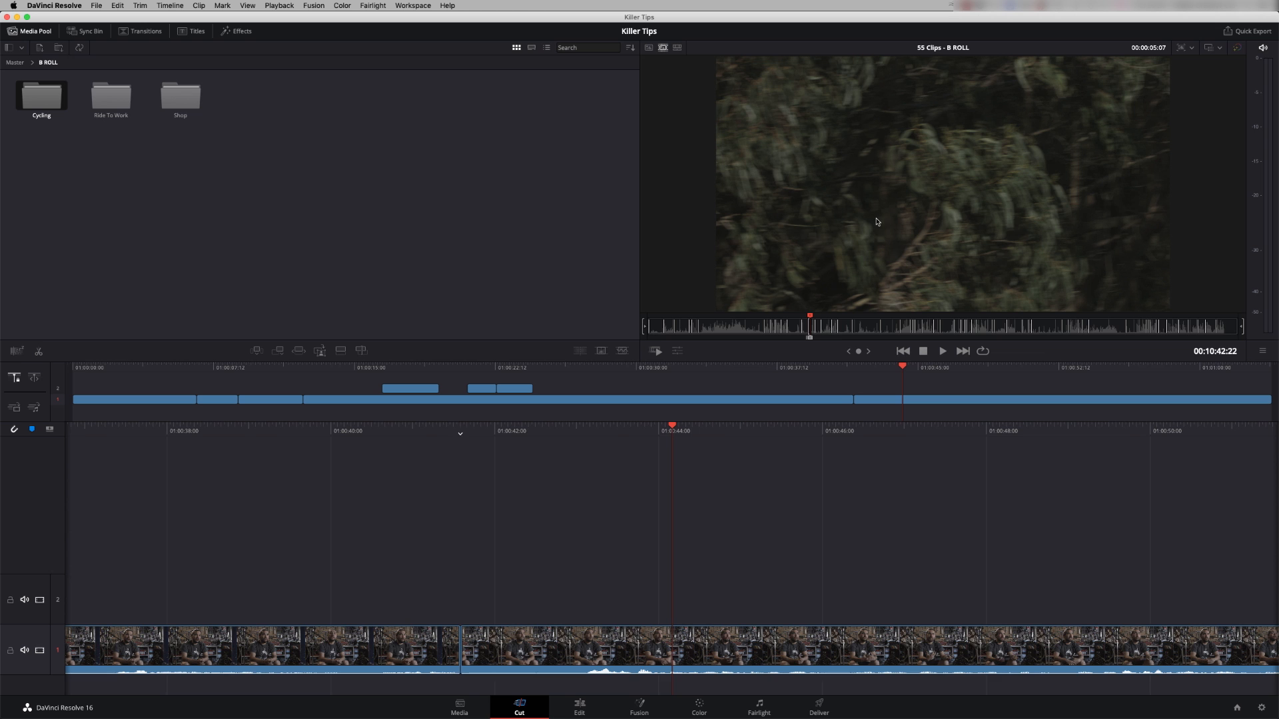
key("F9")
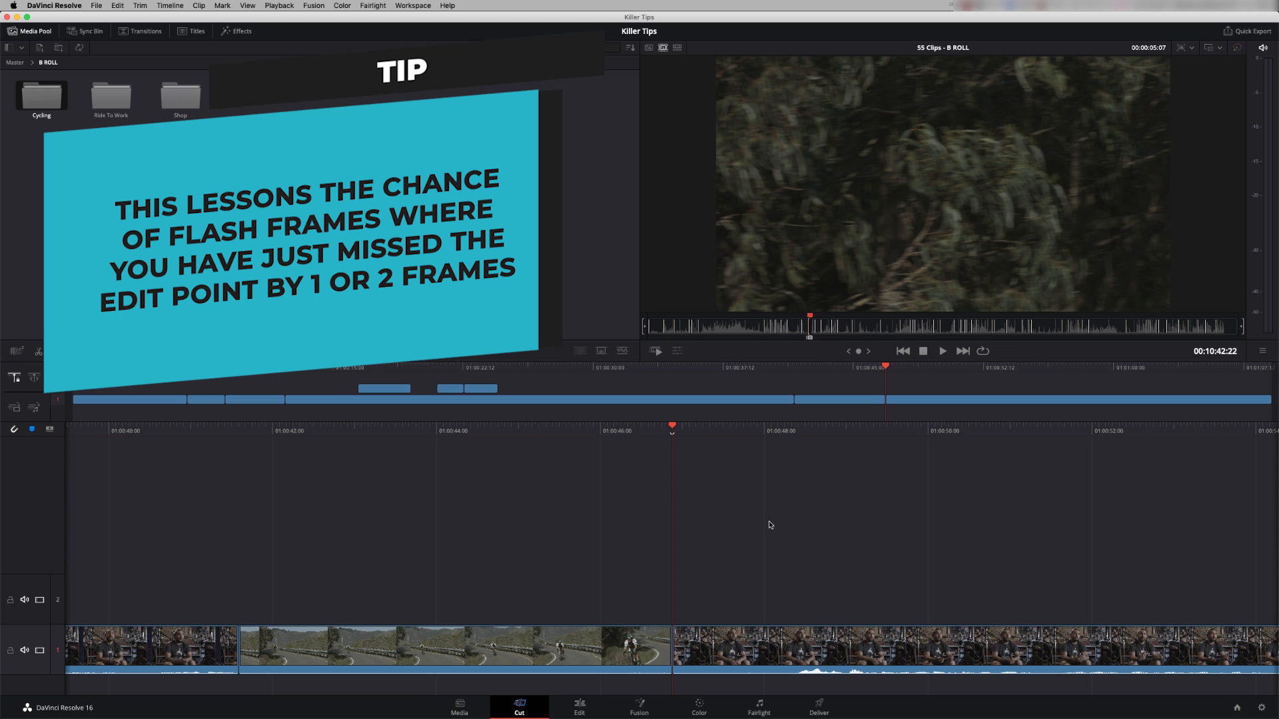
Mark a 00:00:02:23 range of the winding-road shot in the source tape, ending at 00:10:58:19
left_click_drag(811, 322, 813, 325)
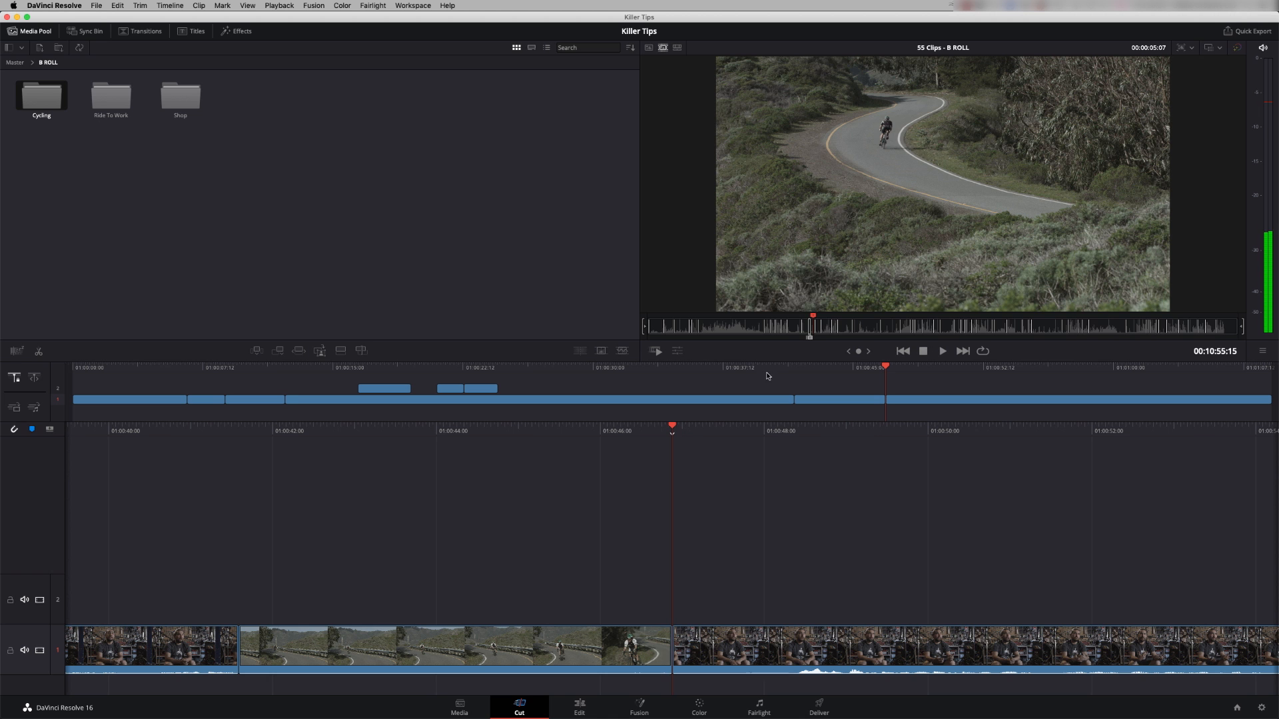
key("space")
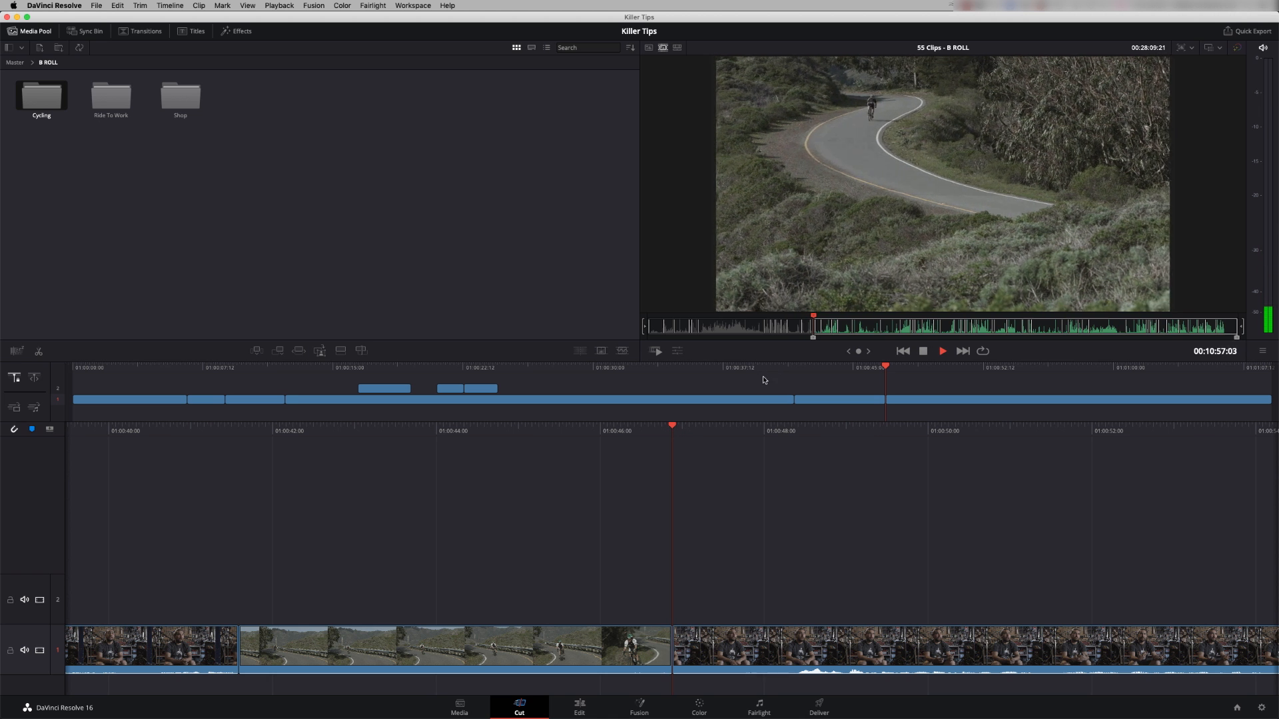
key("space")
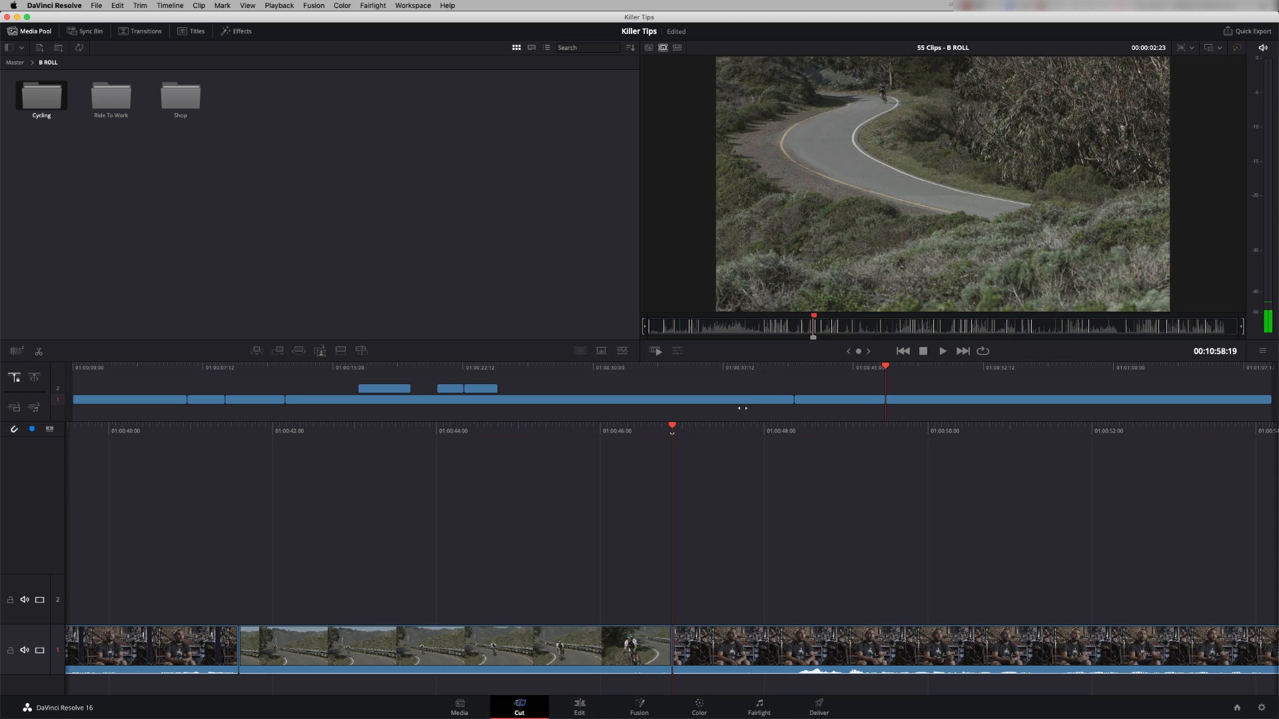
Smart Insert the winding-road range at the cut after the first road cyclist clip and check it on the Edit page before returning to the Cut page
left_click_drag(677, 425, 564, 435)
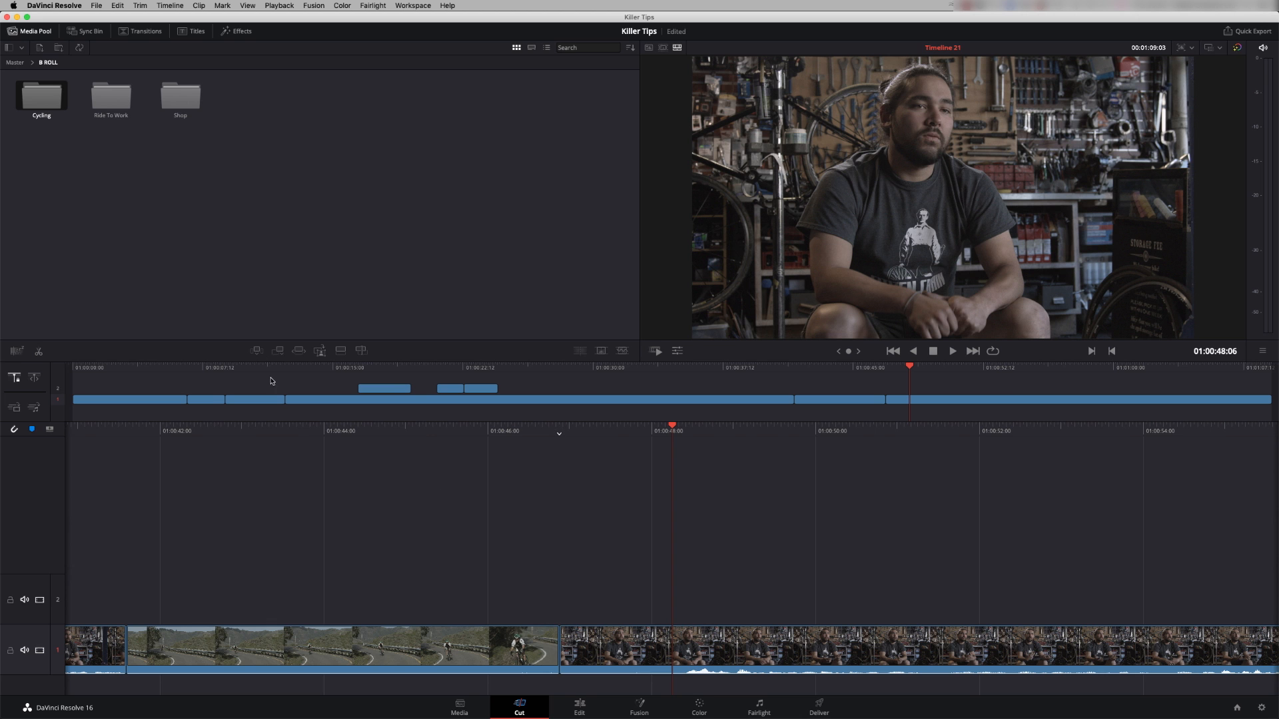
key("q")
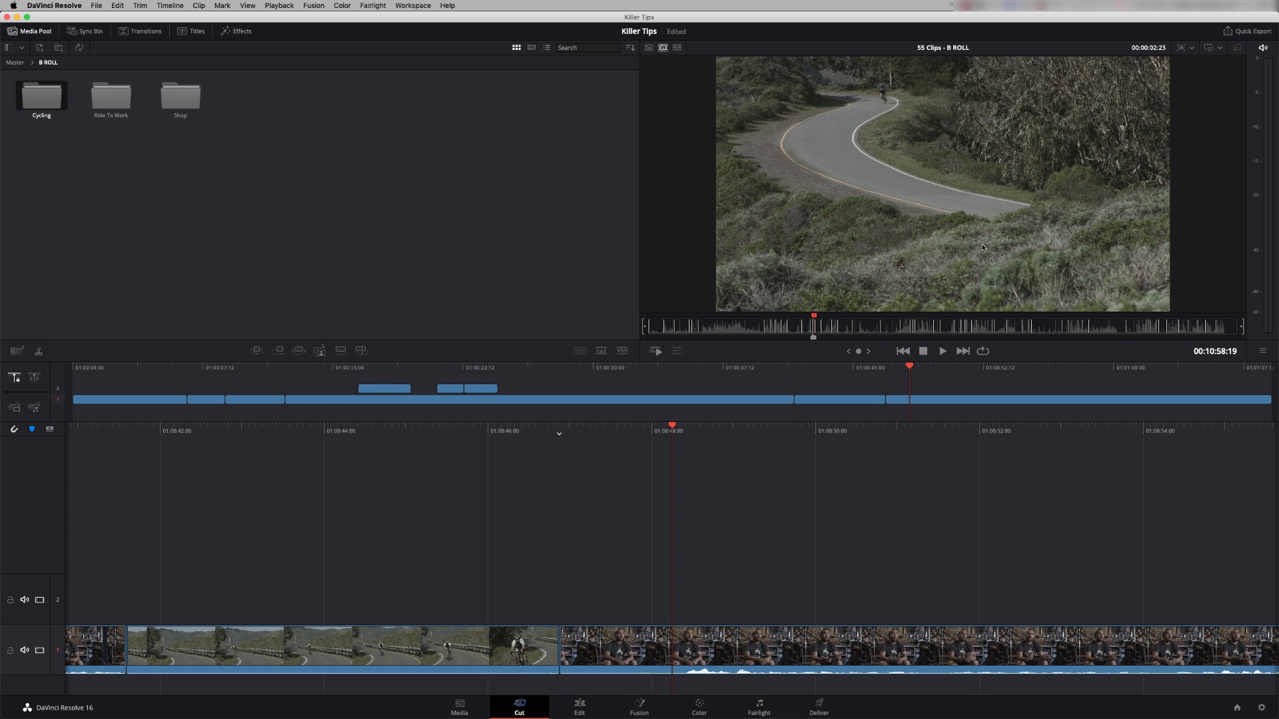
left_click(257, 352)
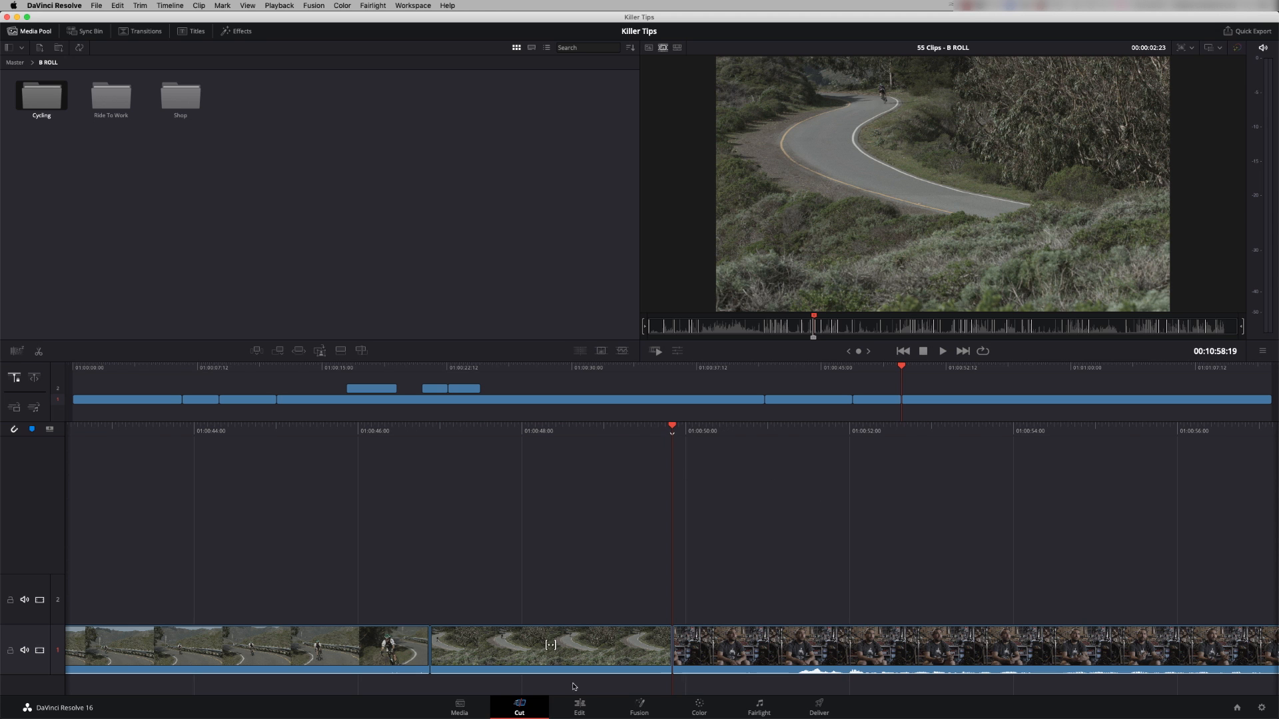
left_click(579, 706)
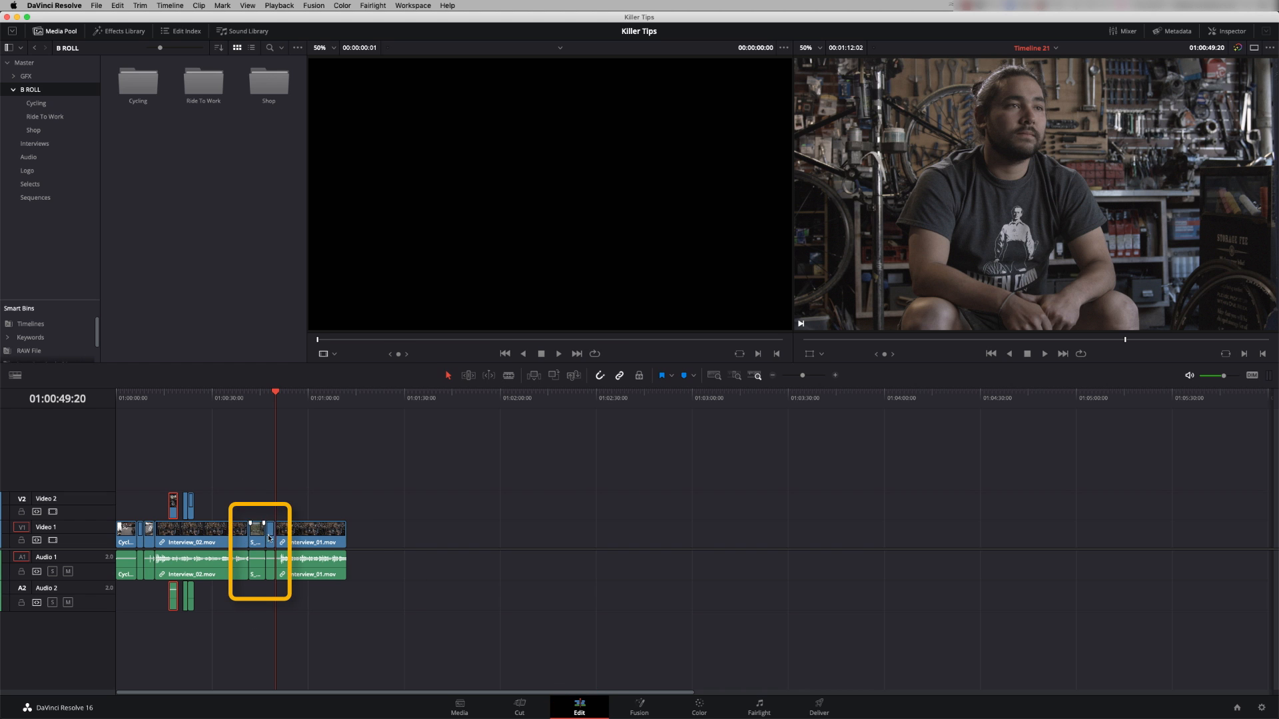
left_click(519, 706)
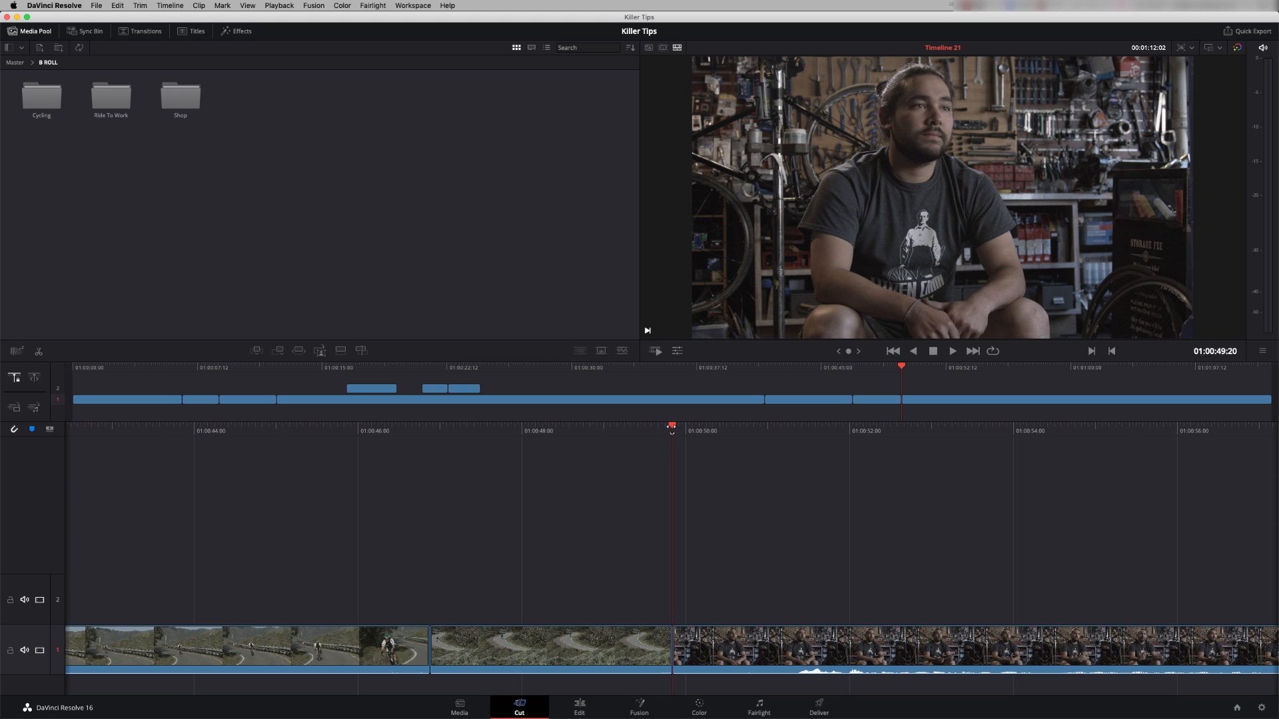
Ripple Overwrite the winding-road clip with the uphill cyclist shot from the source tape, marked from 00:11:17:13 to 00:11:24:06
left_click_drag(671, 427, 846, 449)
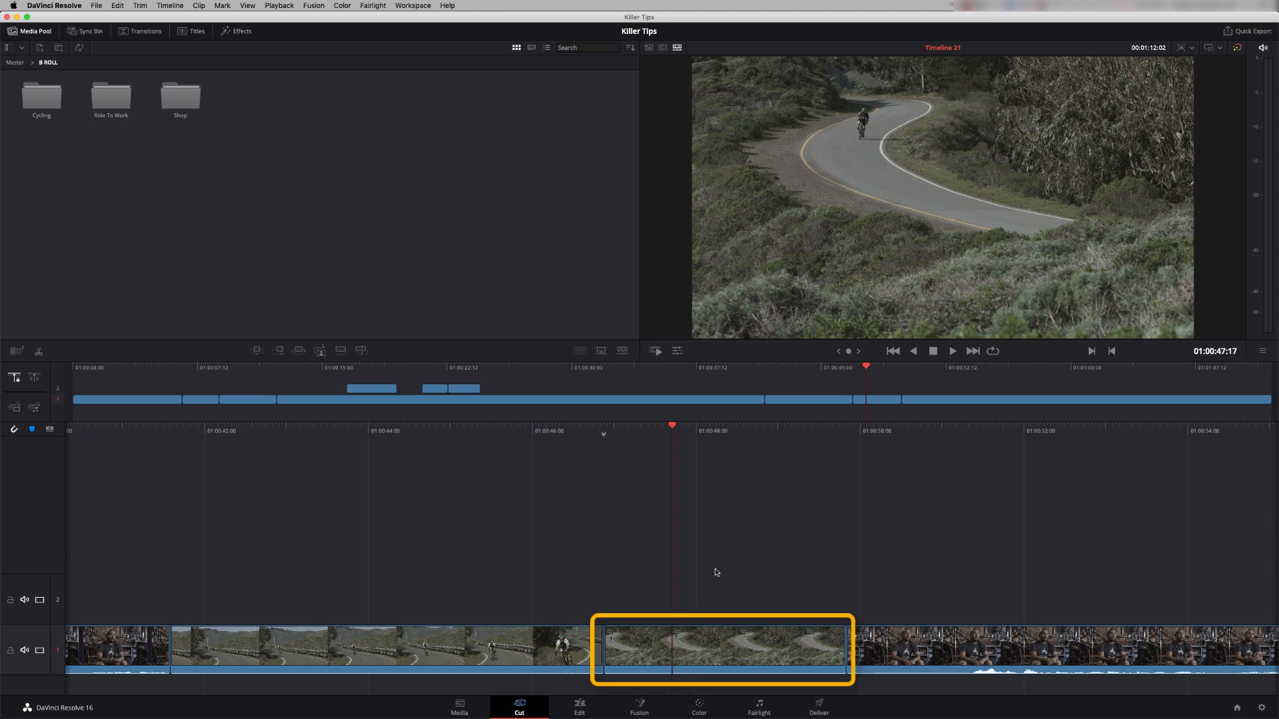
left_click(662, 48)
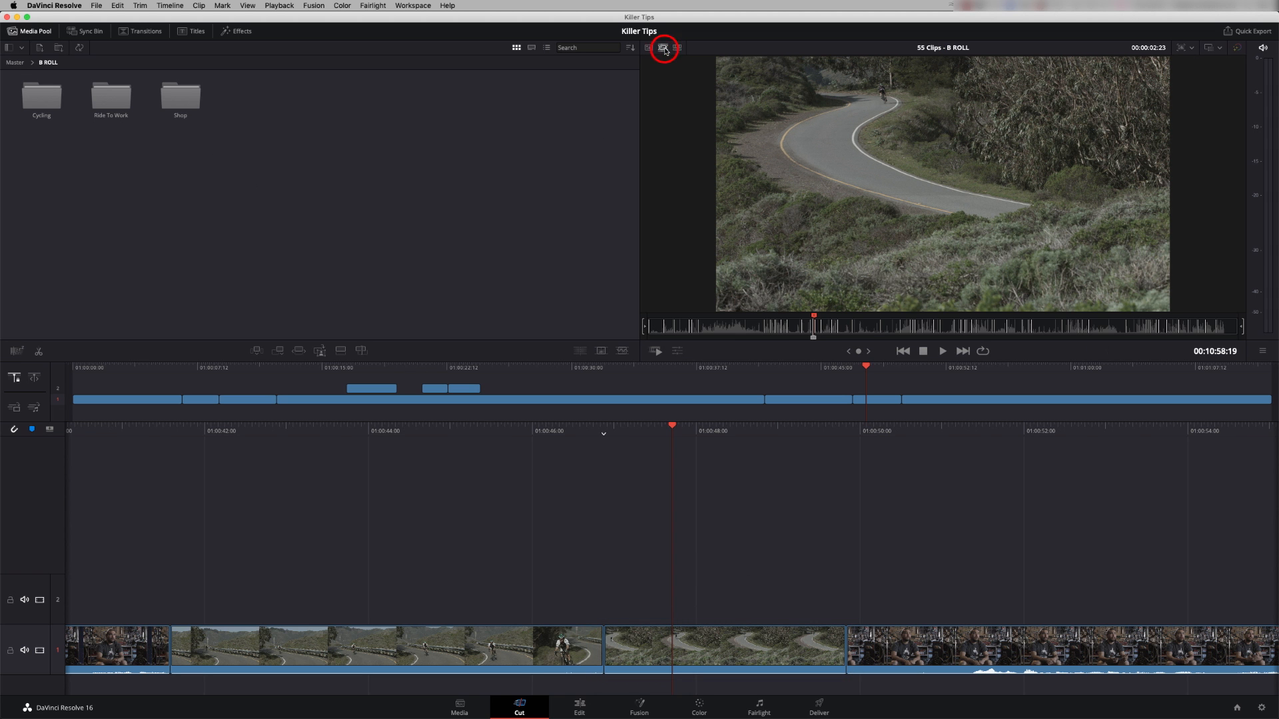
left_click_drag(816, 327, 807, 340)
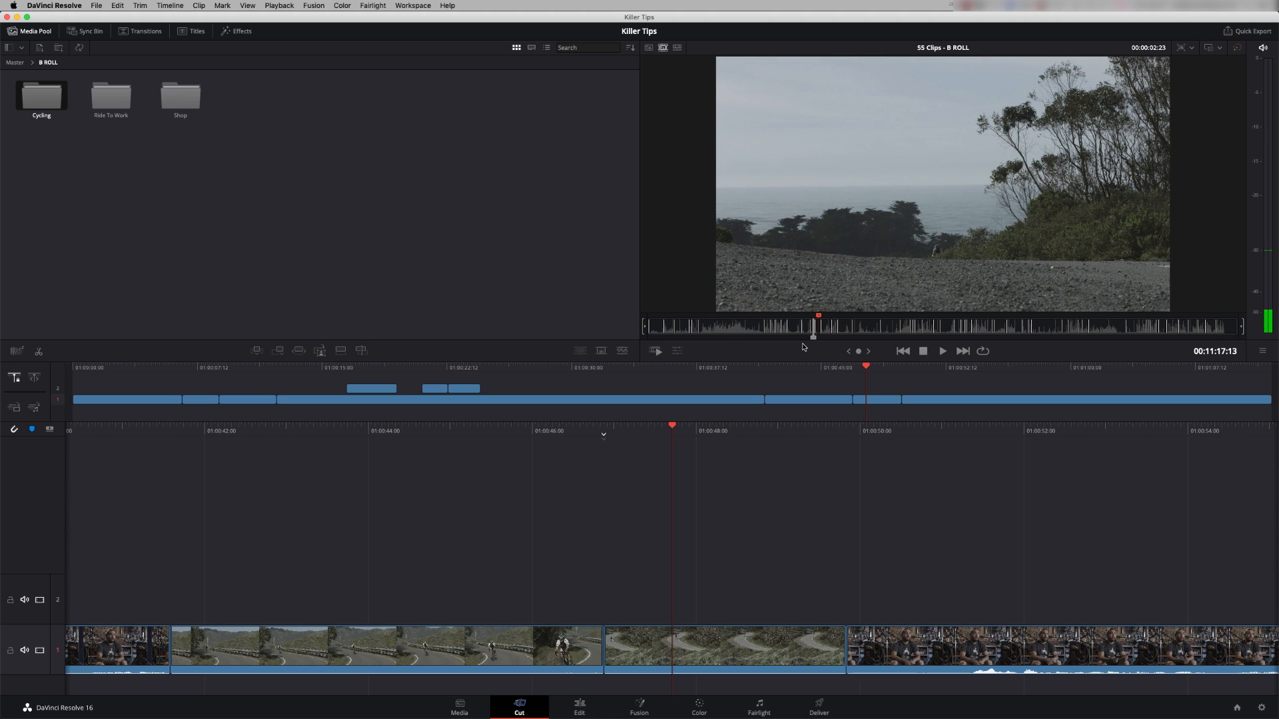
key("space")
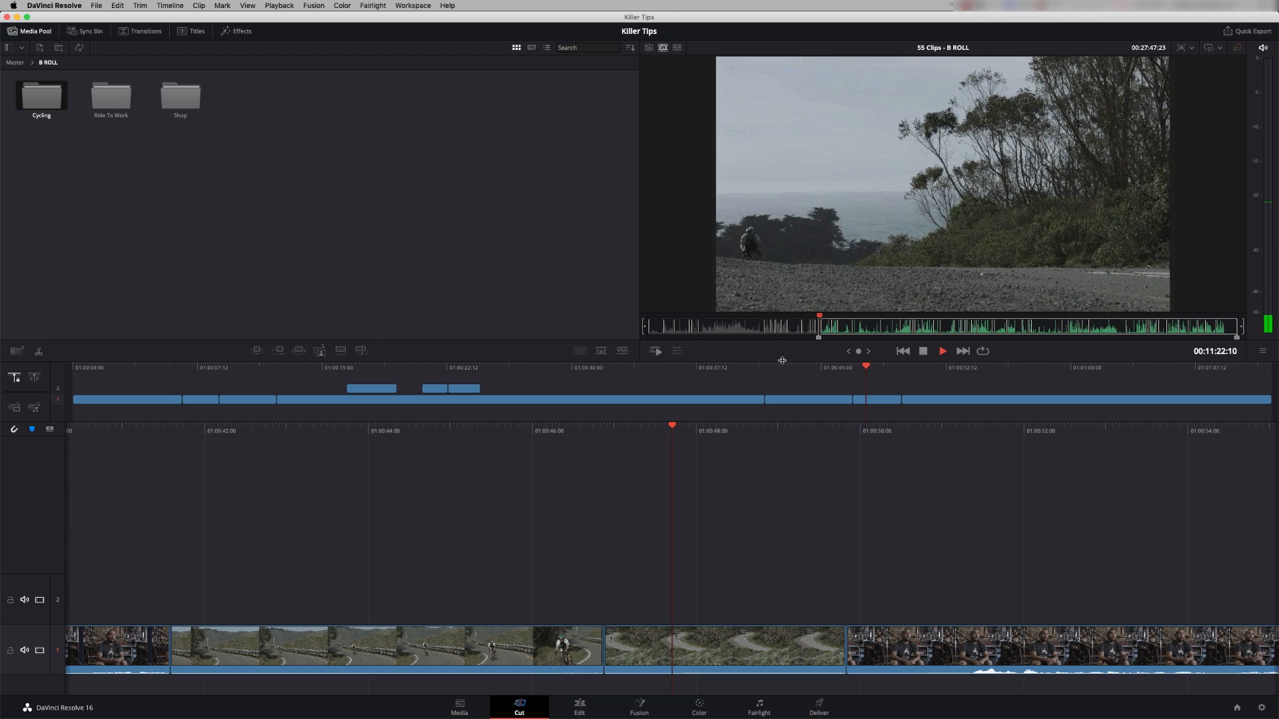
key("space")
key("o")
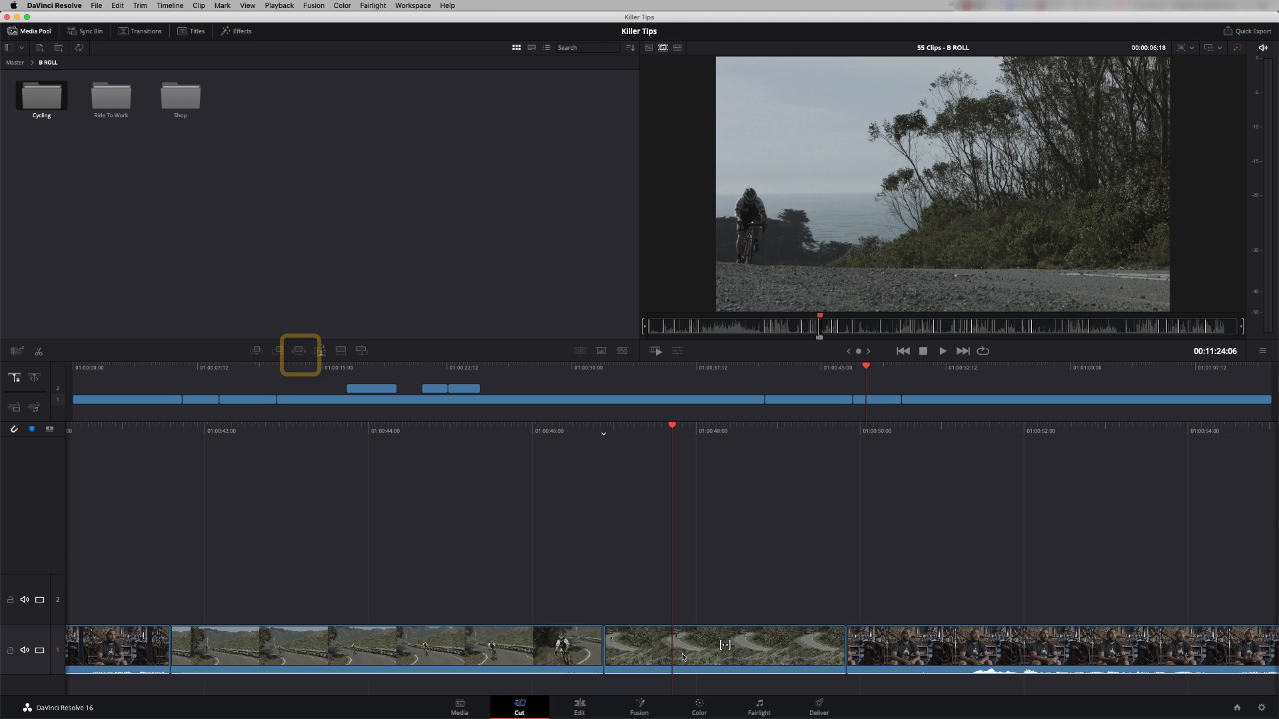
key("shift+F10")
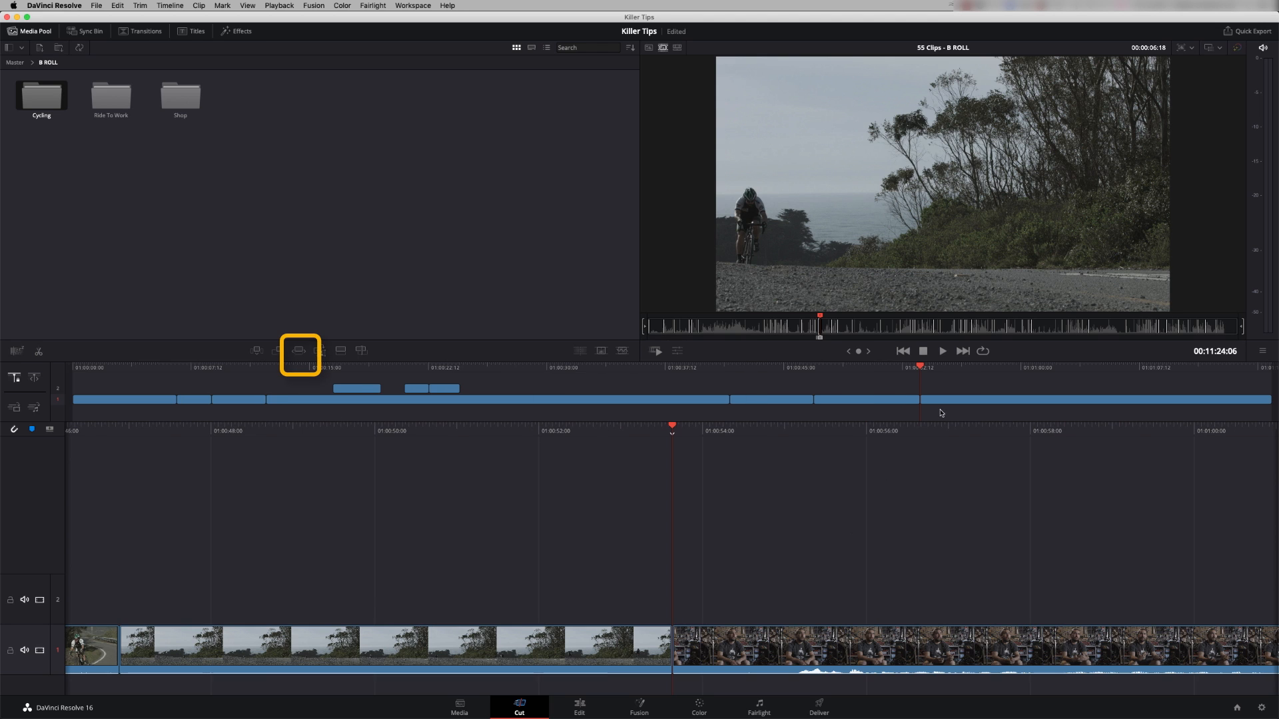
Review the timeline across the uphill cyclist clip and its cut into the following interview clip
left_click(920, 370)
mouse_move(900, 373)
left_mouse_down()
mouse_move(794, 372)
mouse_move(878, 373)
left_mouse_up()
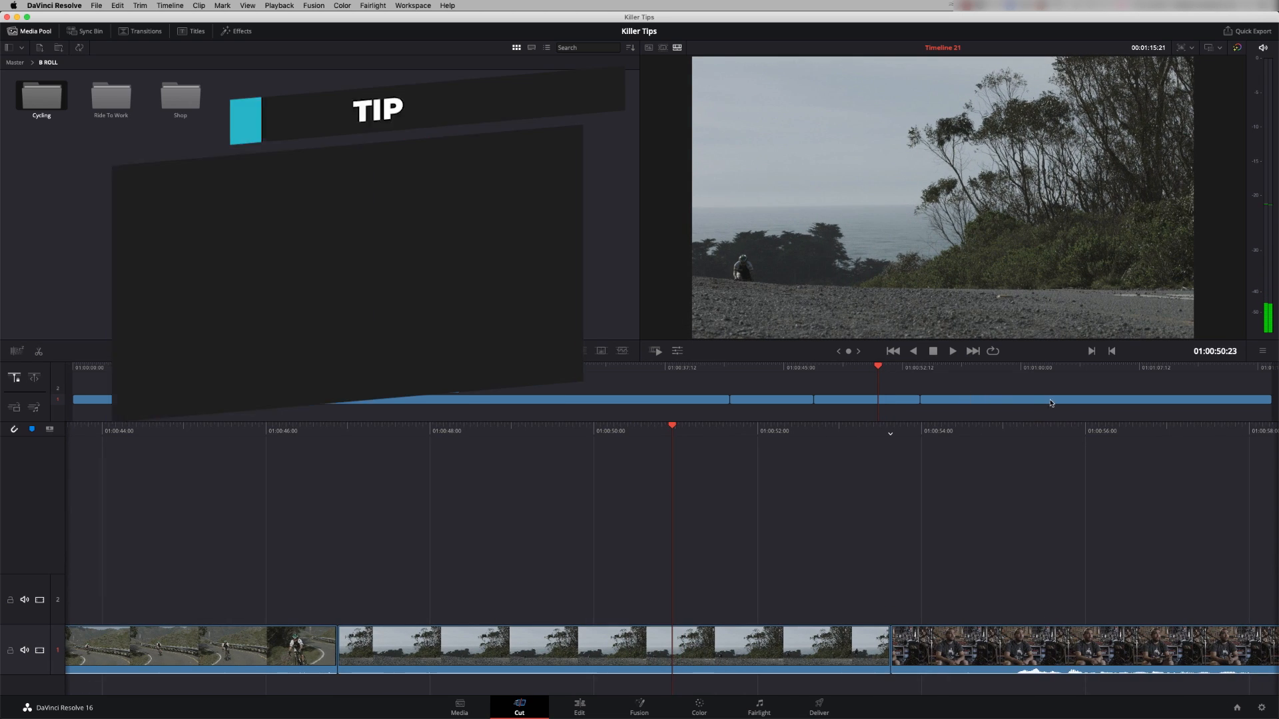
left_click_drag(877, 370, 922, 368)
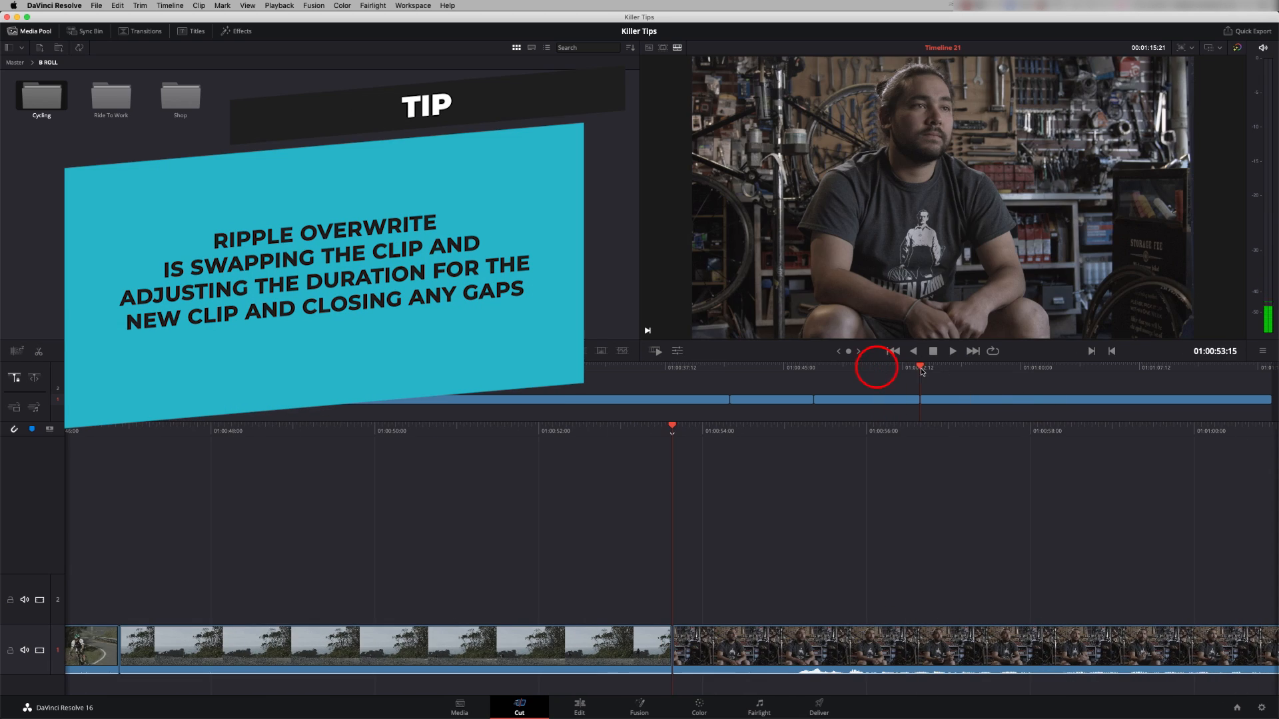
key("space")
left_click_drag(941, 368, 855, 377)
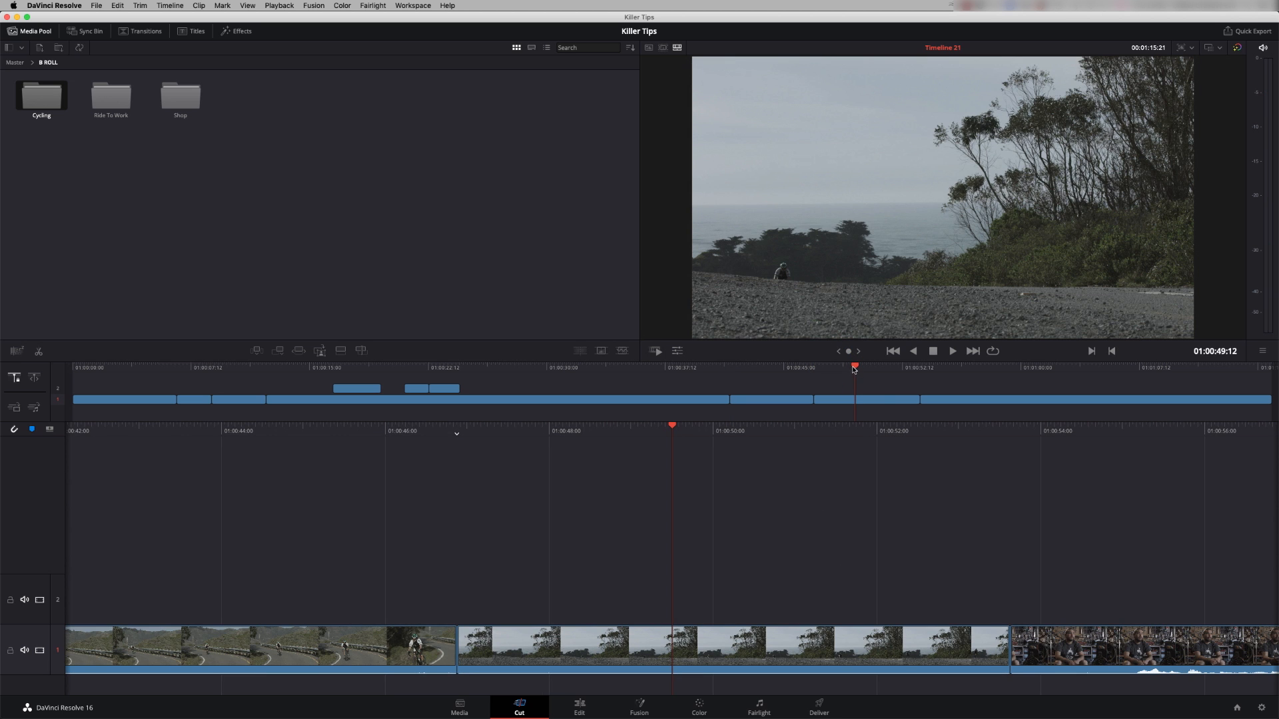
On the Edit page, move the Interview_01 clip about 10 seconds later to open a gap, then select the Uphill clip and return to the Cut page
left_click(578, 707)
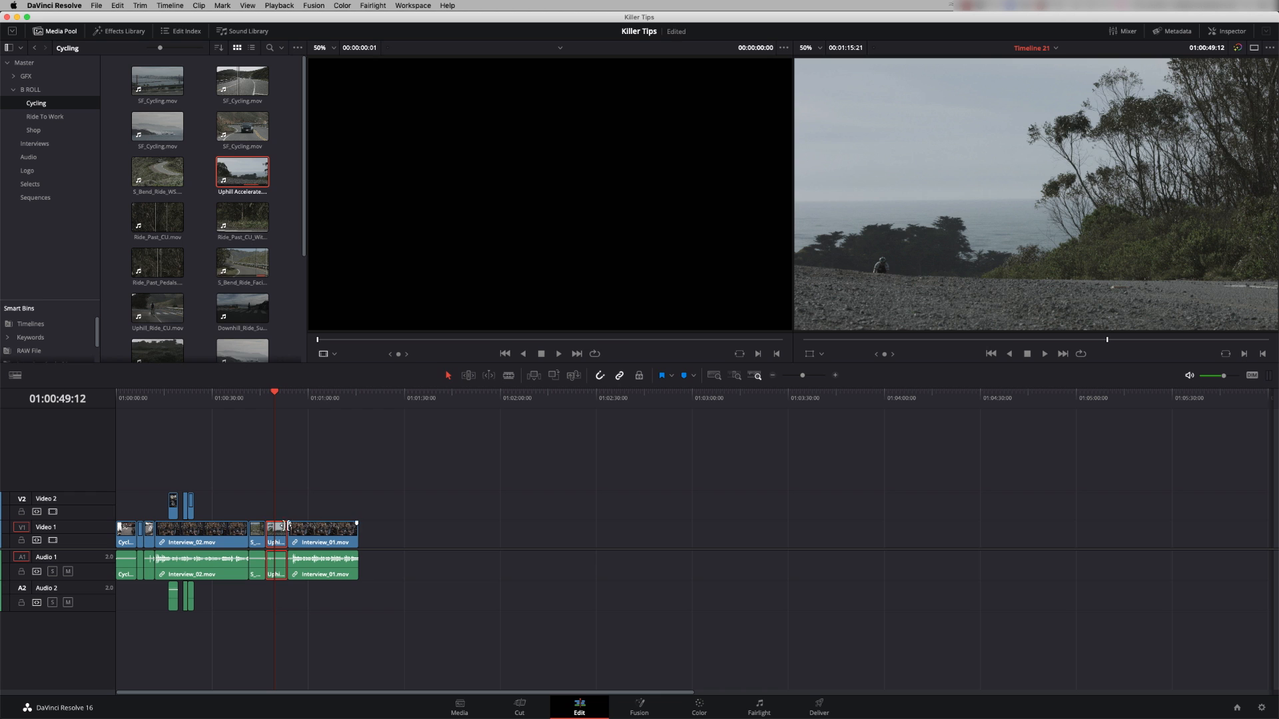
left_click(302, 529)
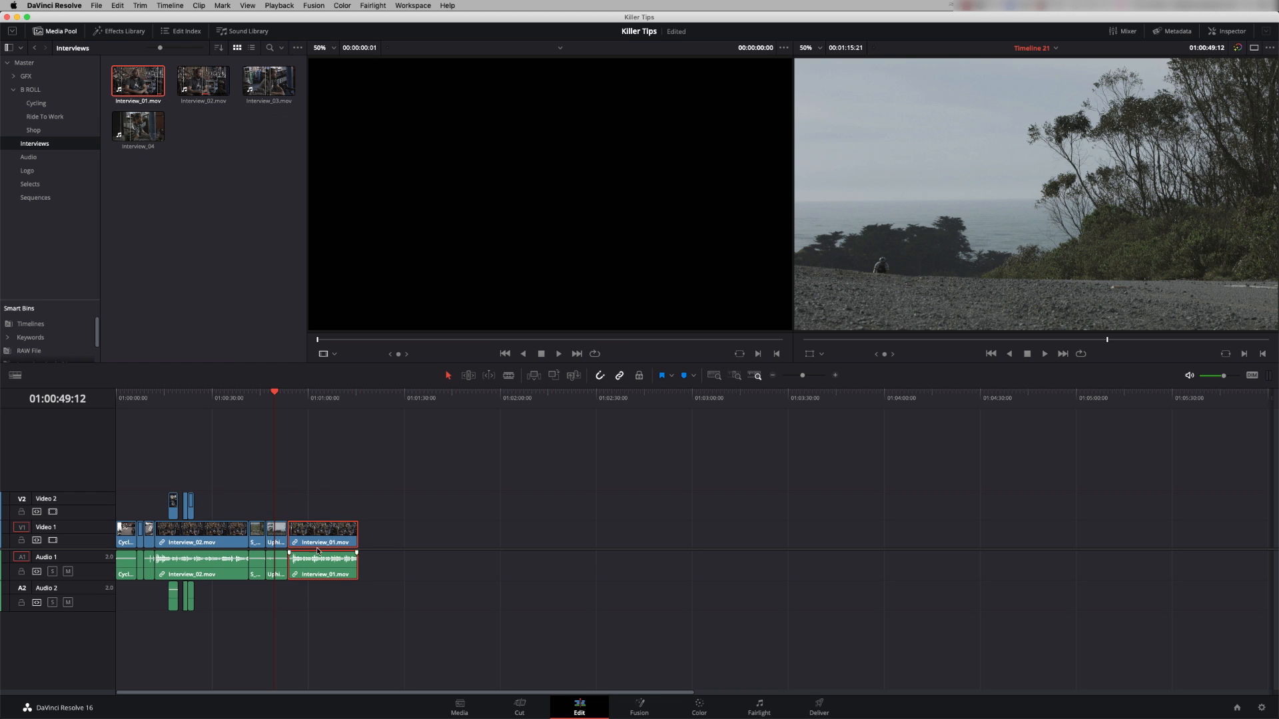
left_click_drag(314, 542, 345, 542)
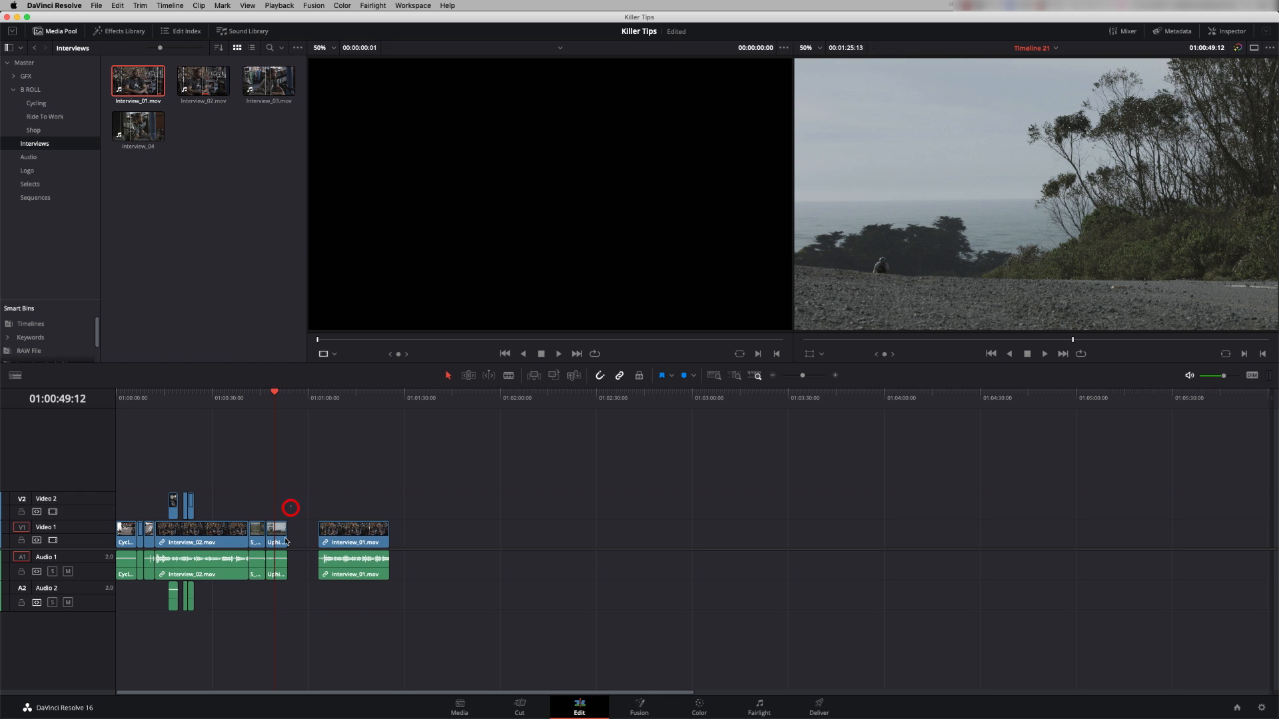
left_click(283, 577)
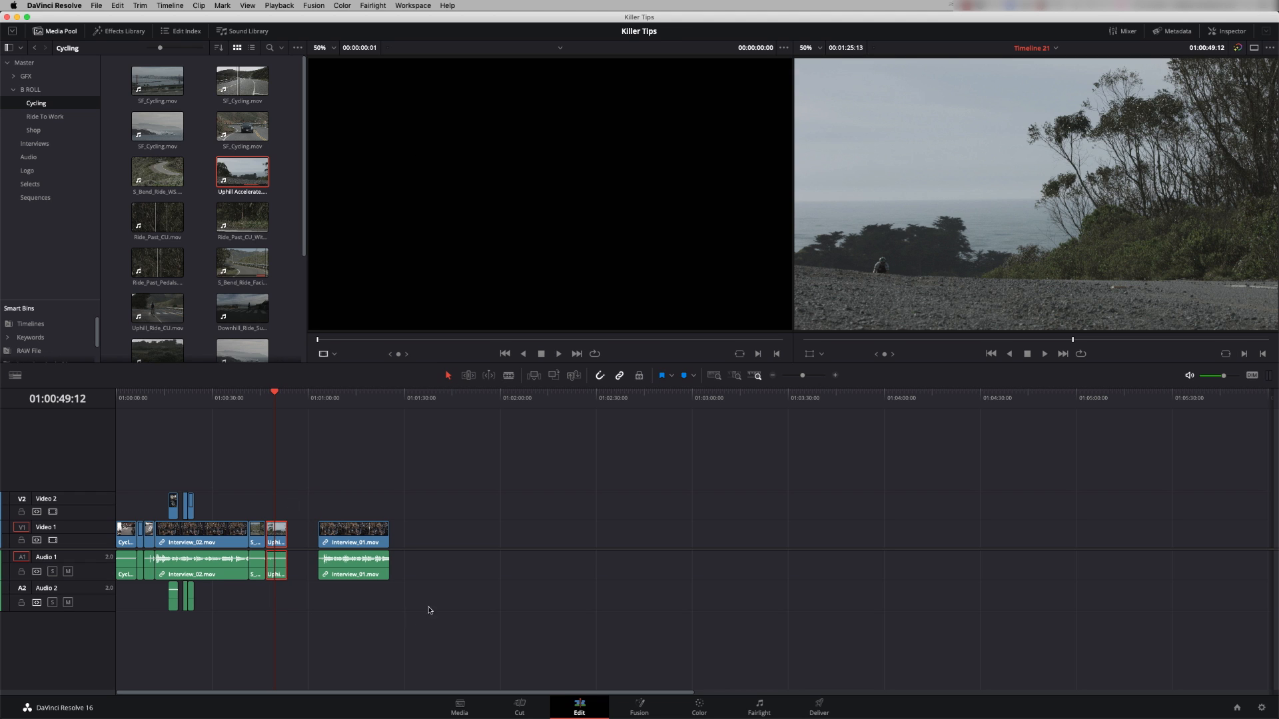
left_click(519, 704)
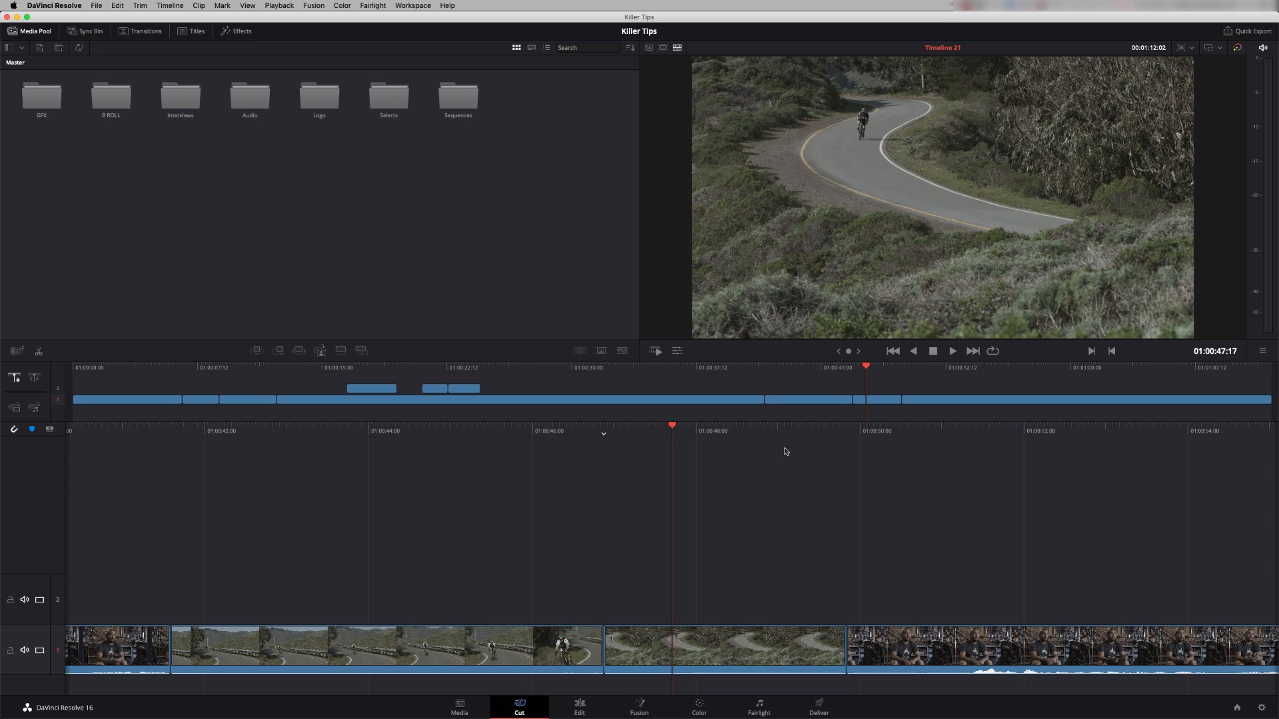
Mark a 00:00:01:22 range around 01:01:02 in the last interview clip, ripple delete it and review the resulting cut
left_click_drag(866, 373, 1009, 400)
key("space")
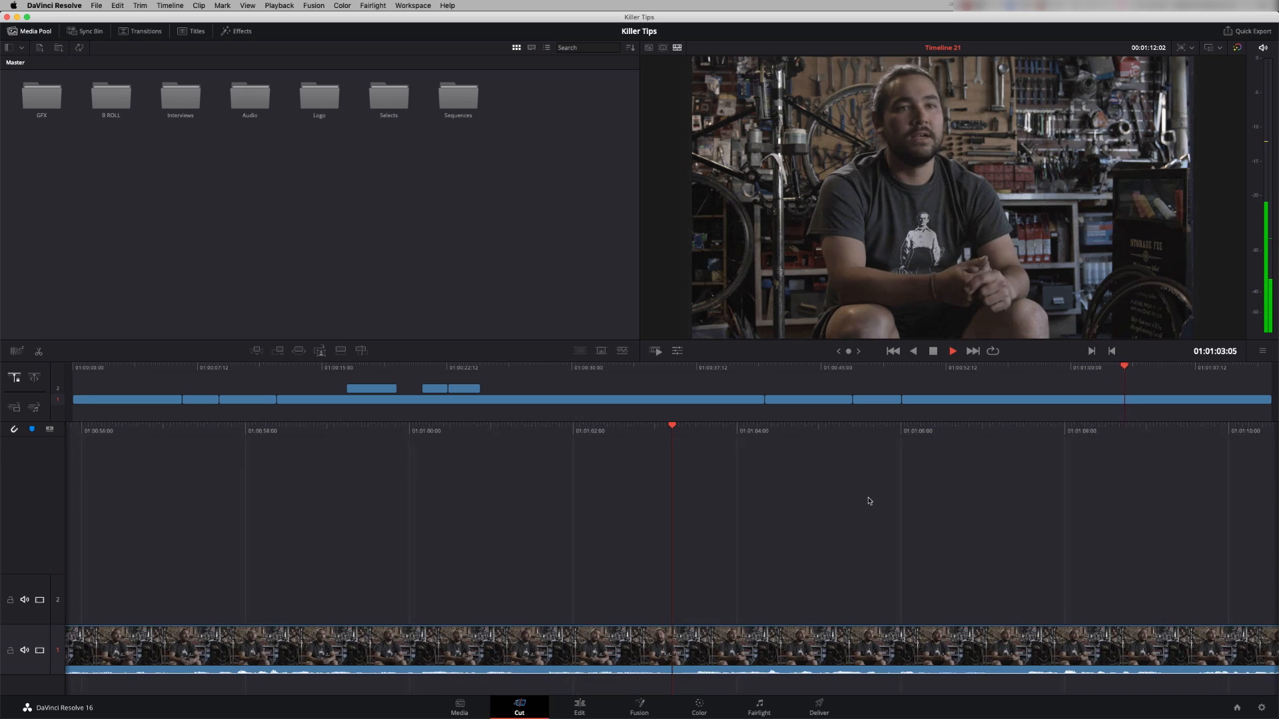
key("space")
left_click_drag(672, 426, 973, 517)
key("space")
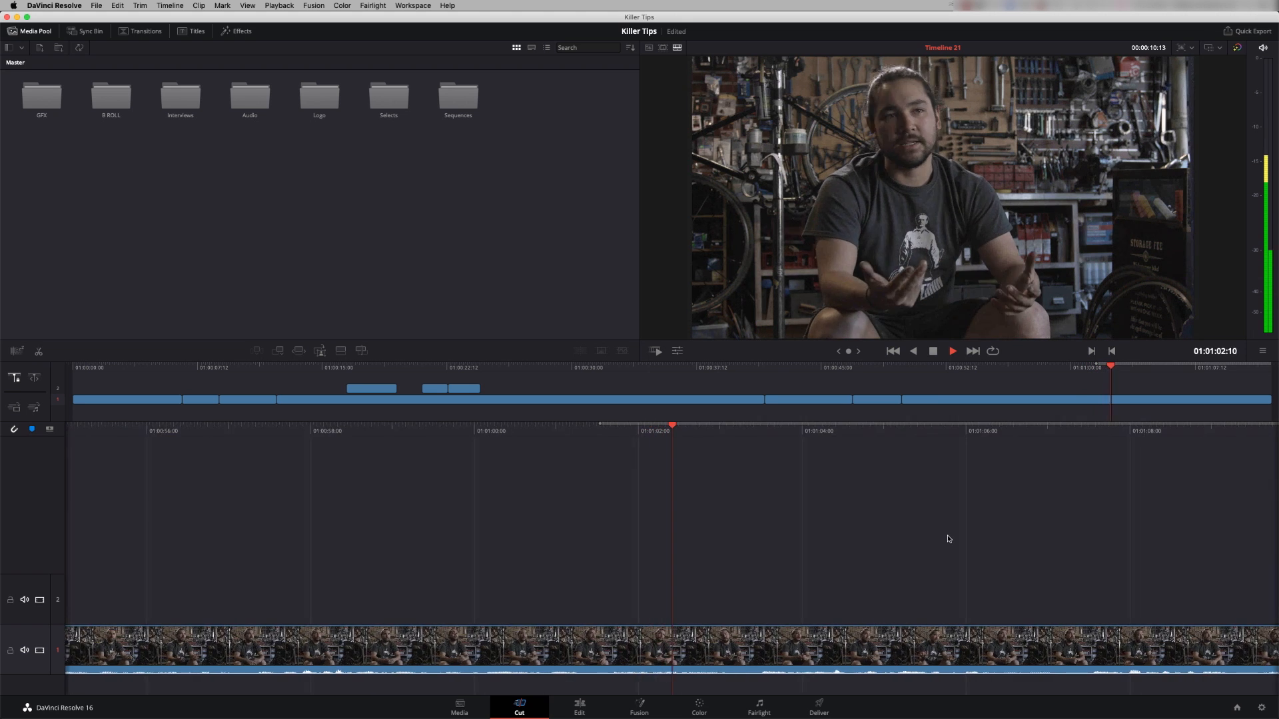
key("o")
key("space")
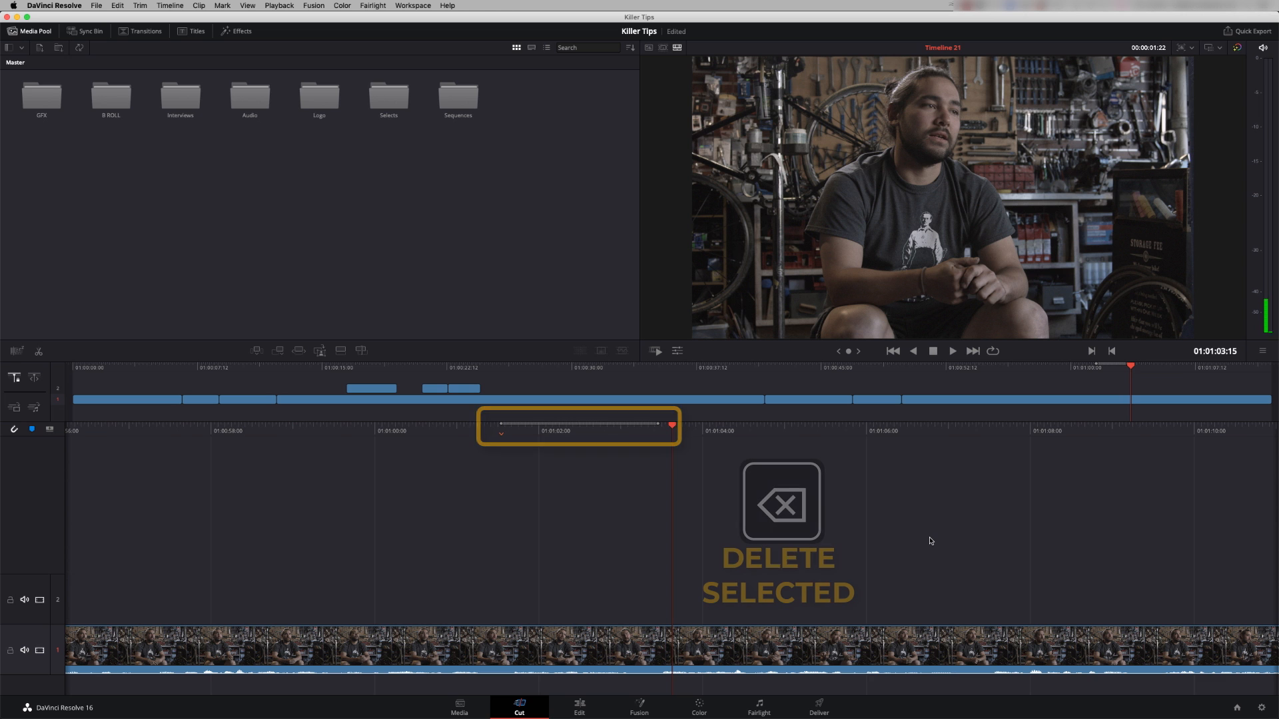
key("BackSpace")
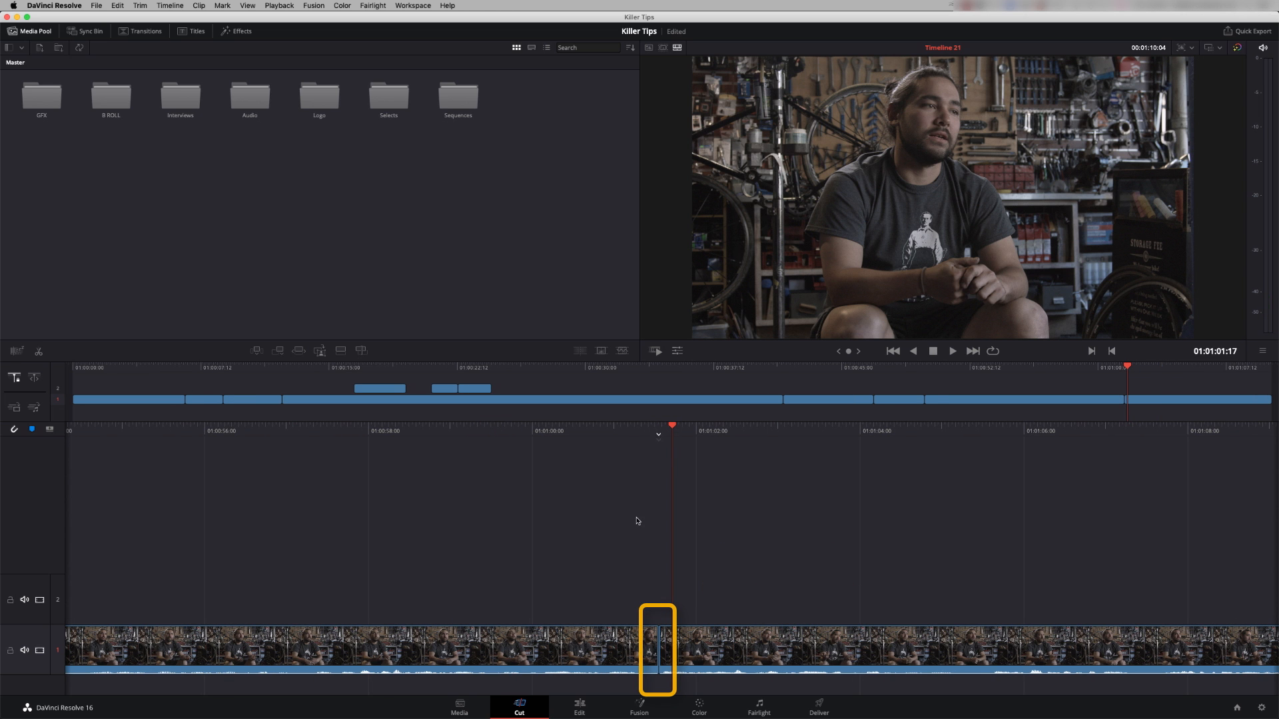
left_click_drag(1128, 368, 1084, 368)
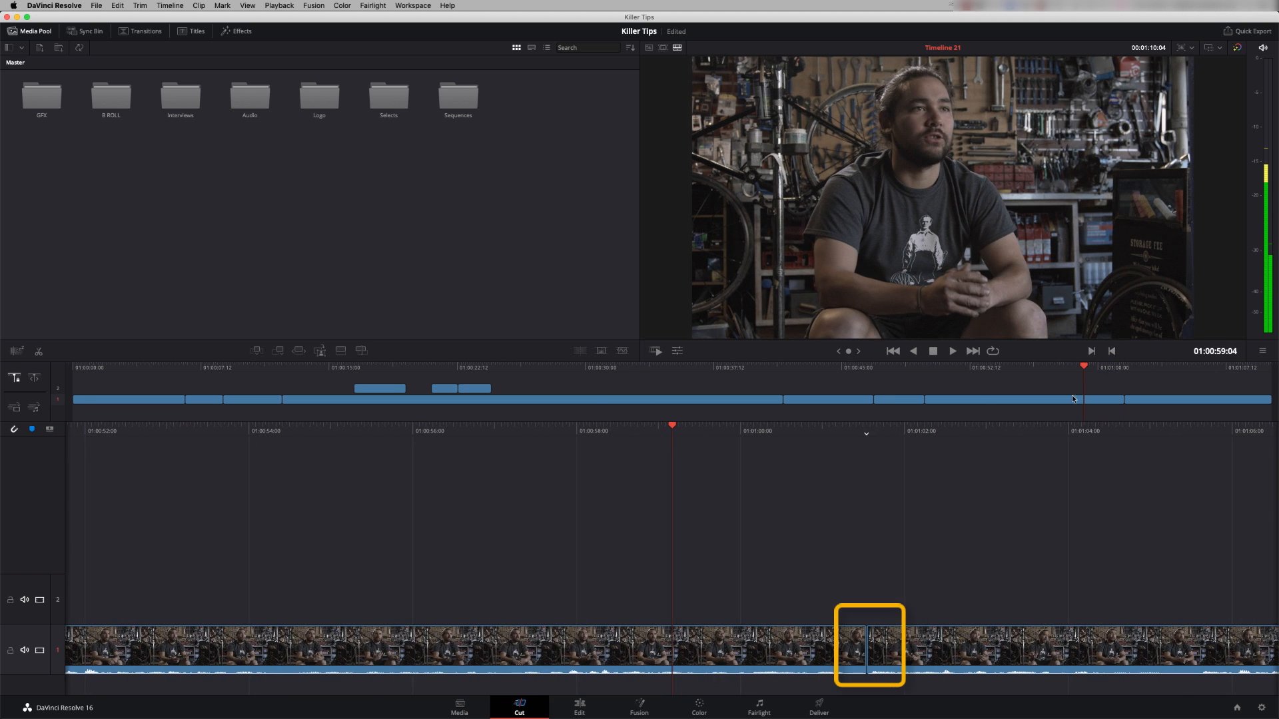
Play across the interview jump cut at 01:01:01:13, apply a Smooth Cut transition to it and review the result
key("space")
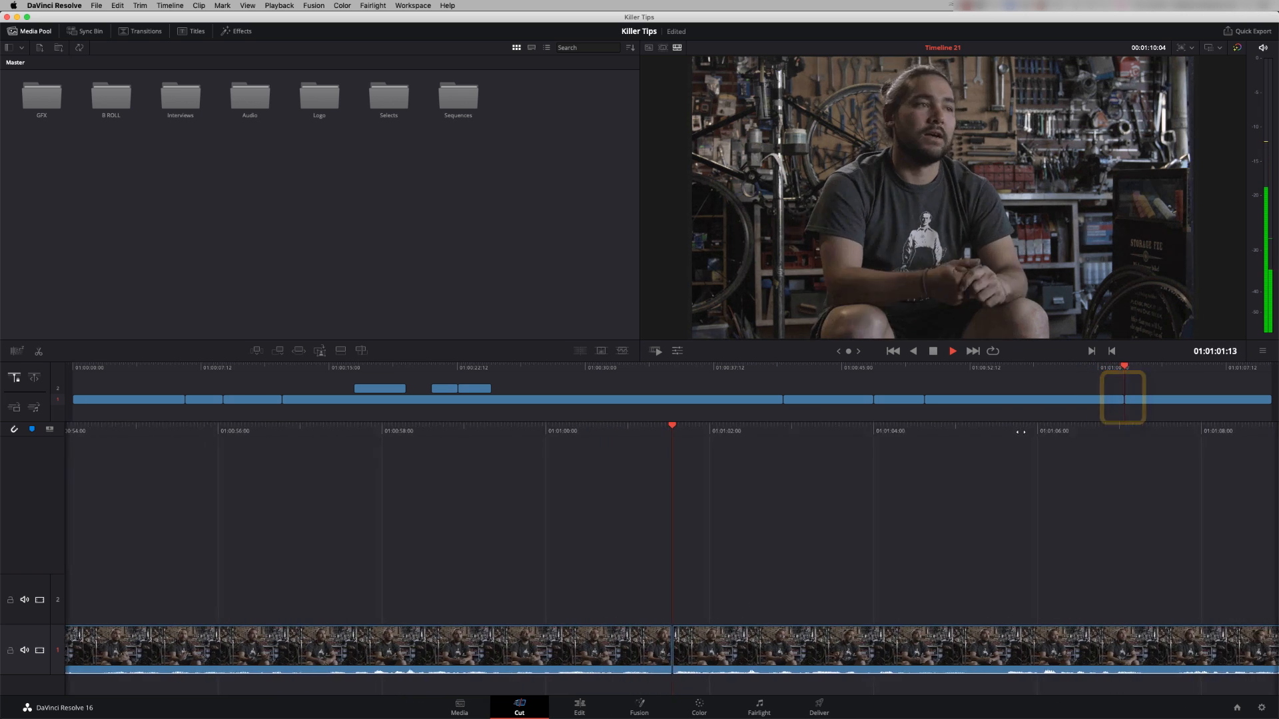
key("space")
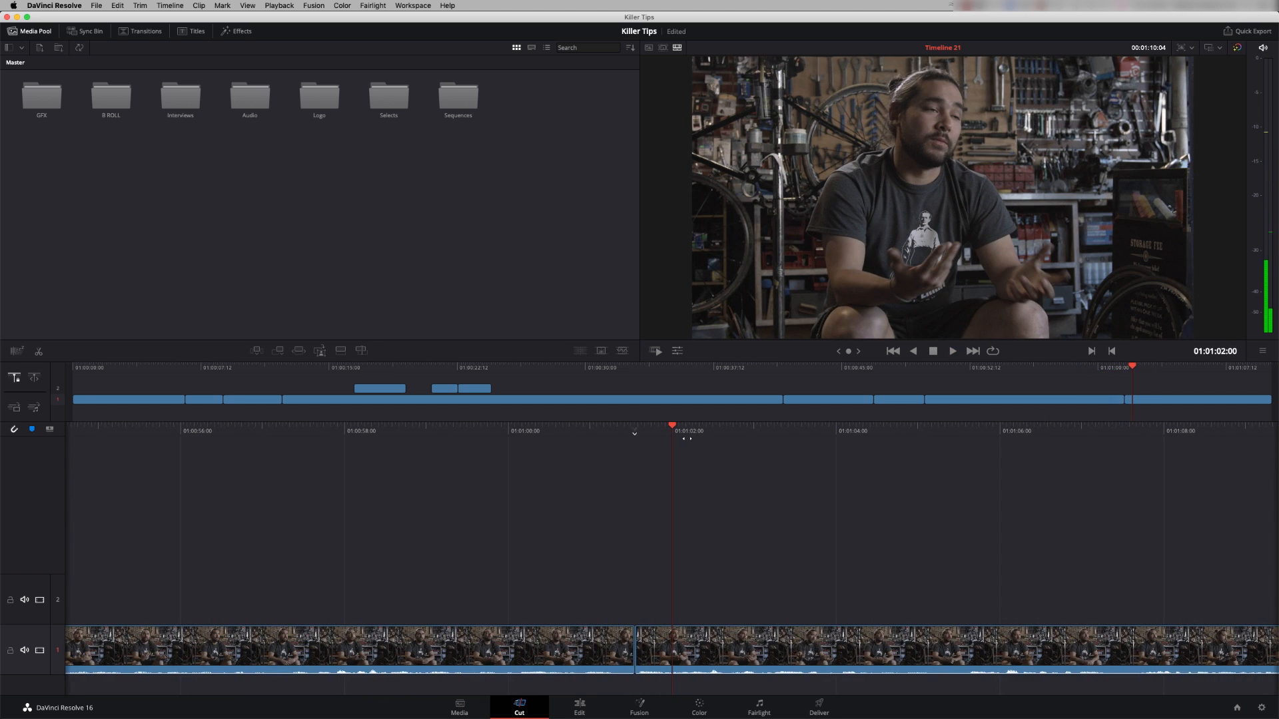
left_click_drag(702, 429, 738, 436)
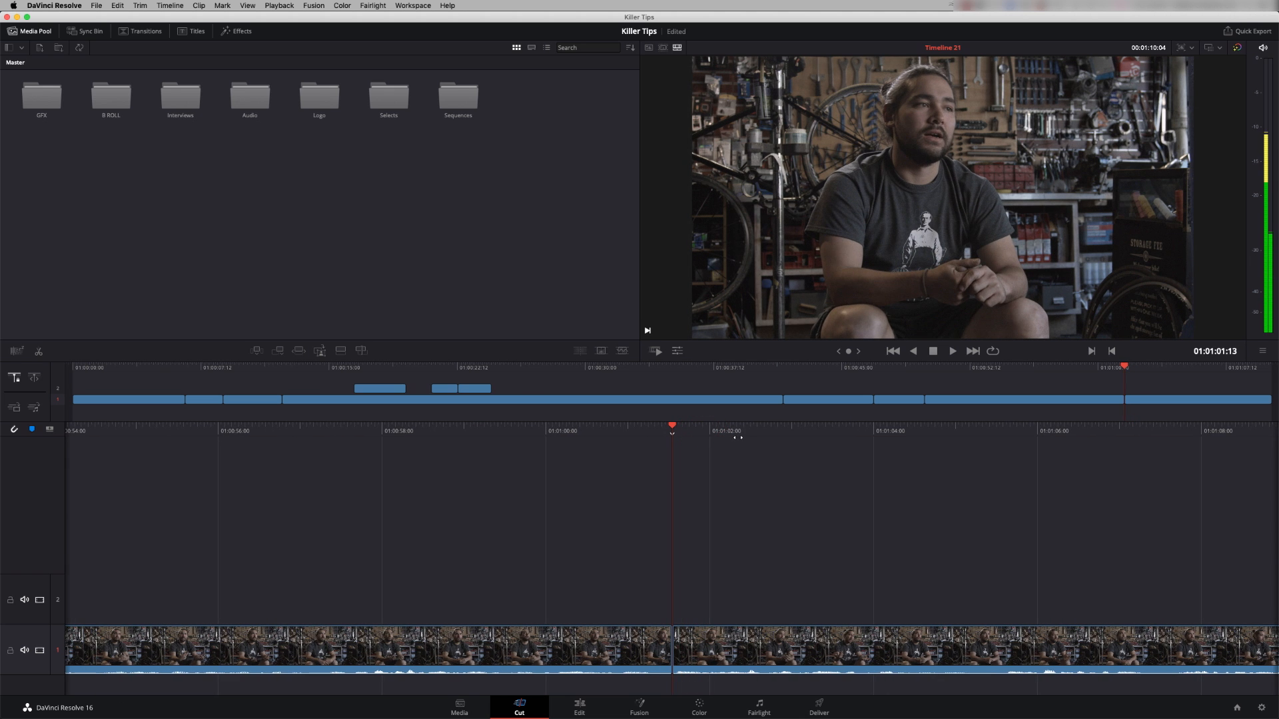
left_click(725, 432)
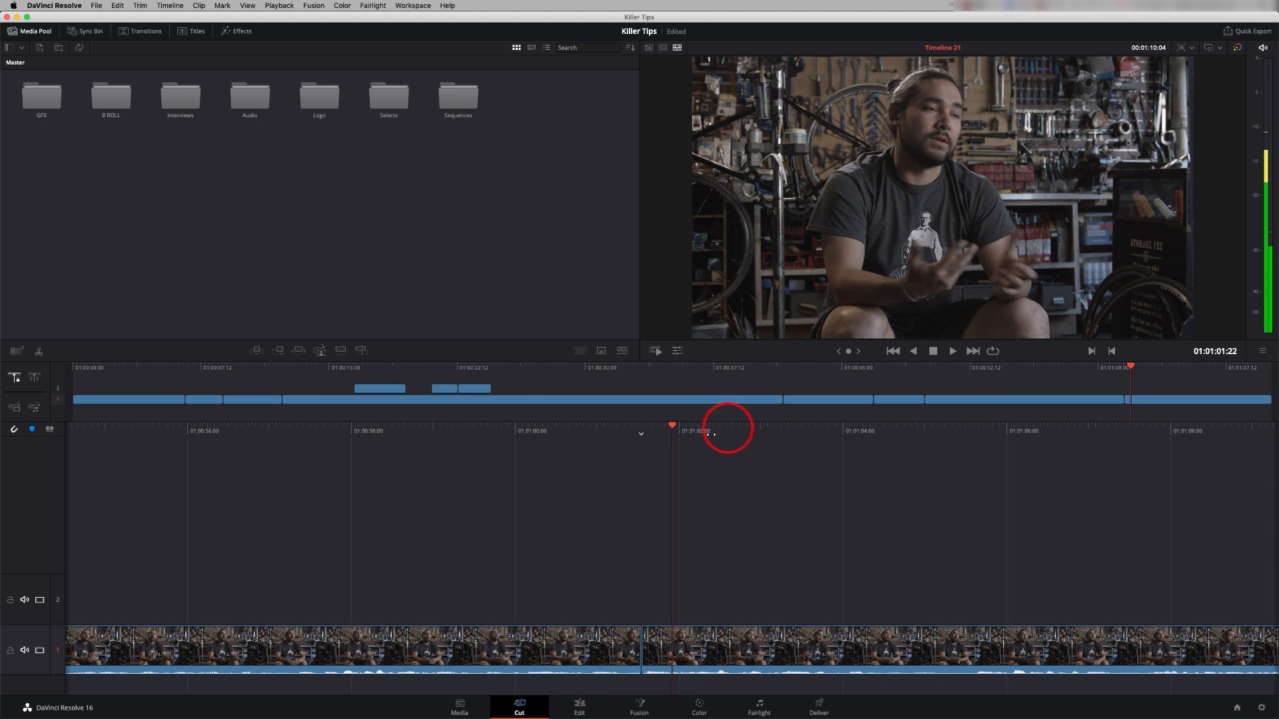
left_click(622, 351)
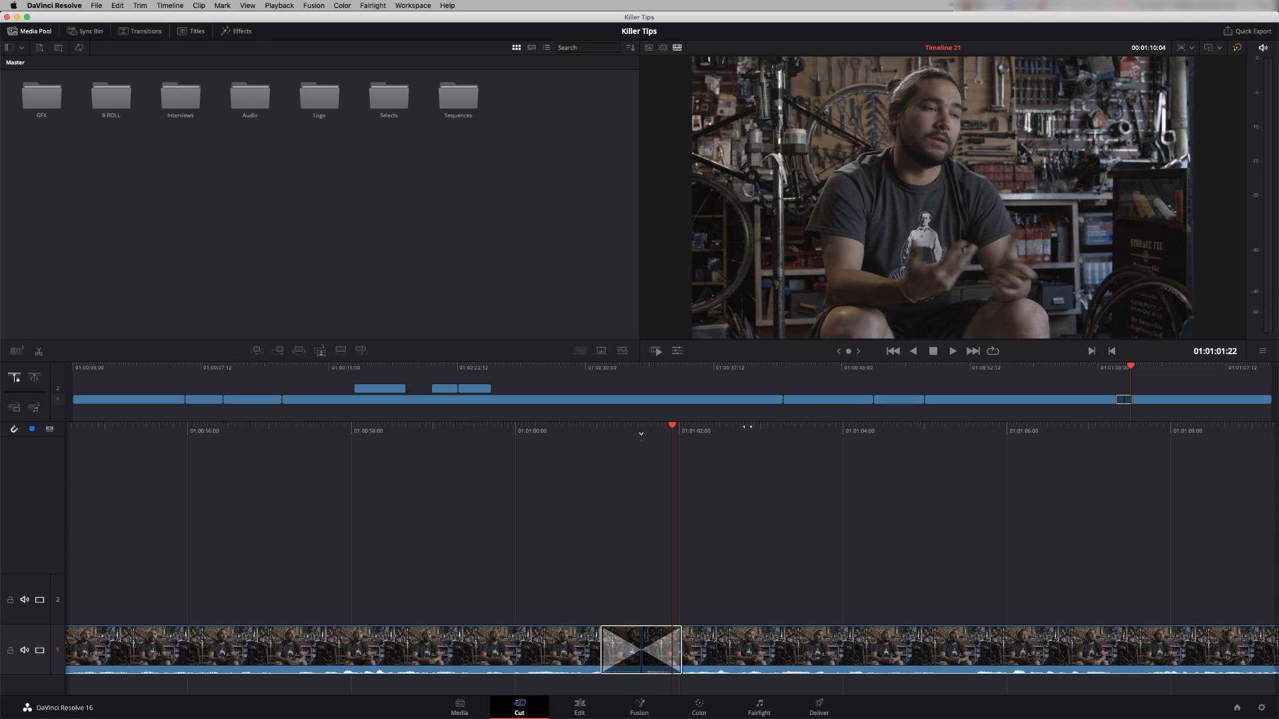
left_click_drag(747, 427, 952, 448)
key("space")
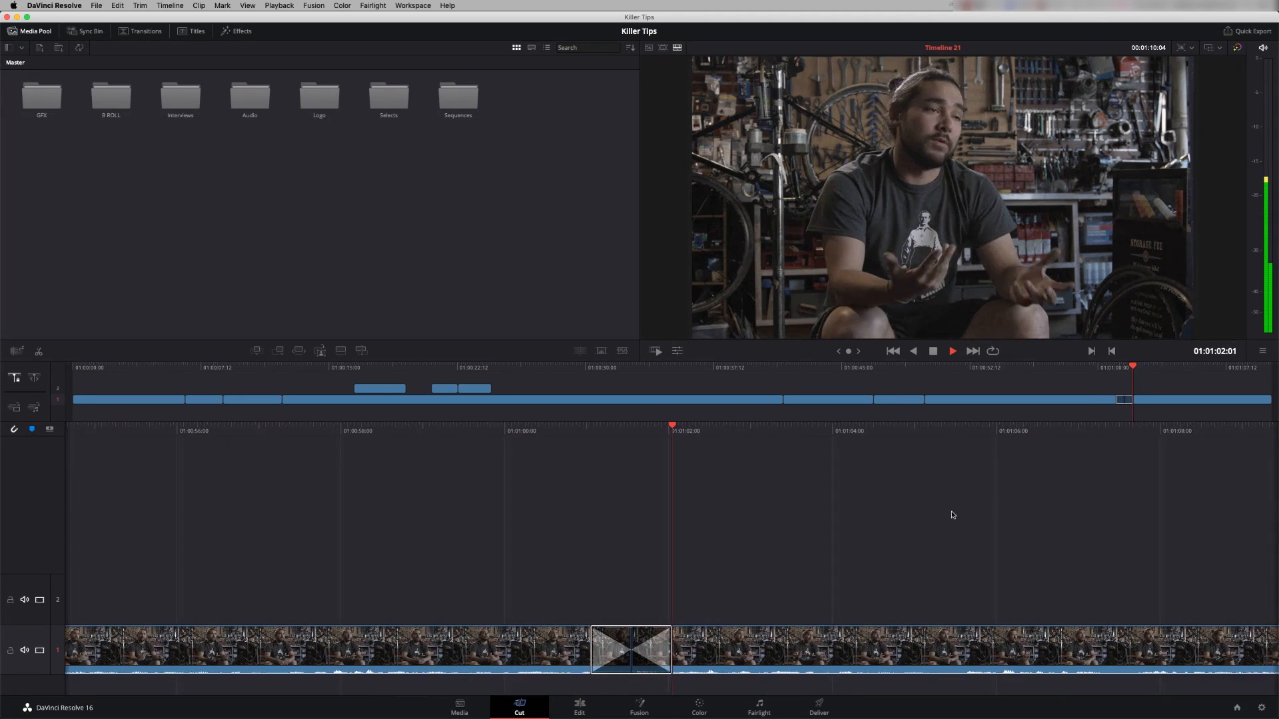
key("space")
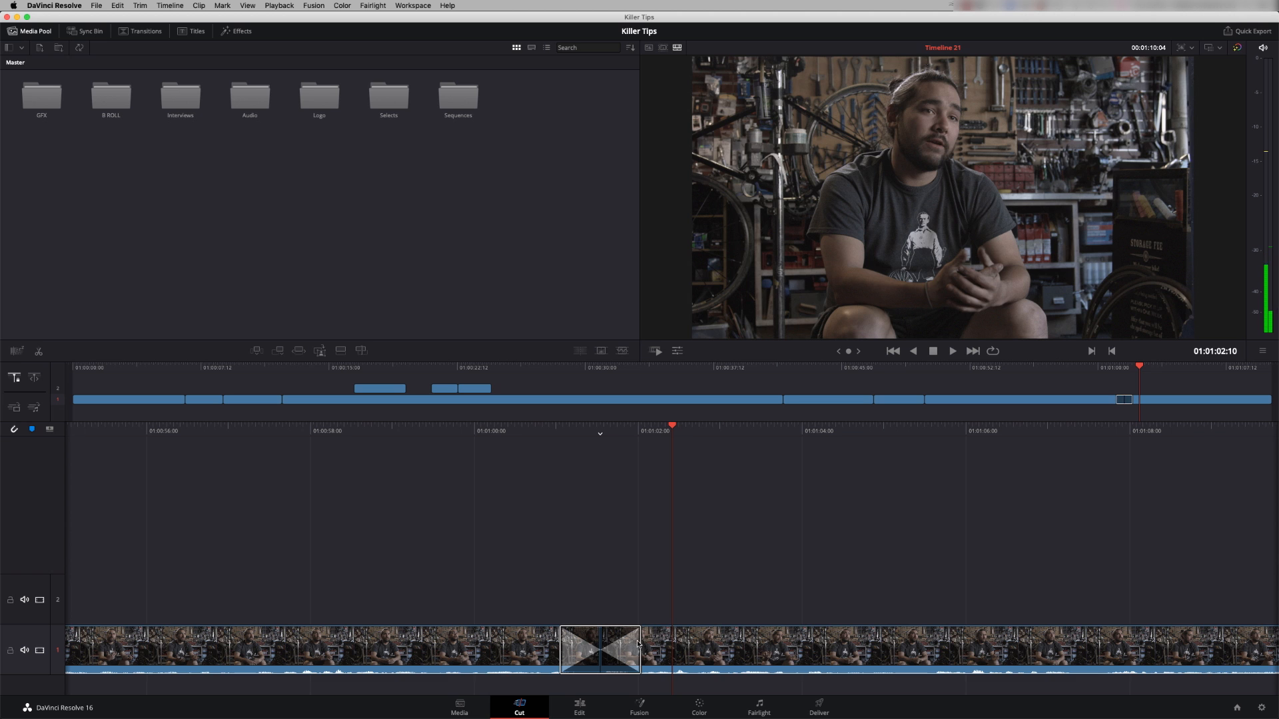
Shorten the Smooth Cut transition at the jump cut to about 10 frames and play back across it
left_click_drag(637, 640, 614, 640)
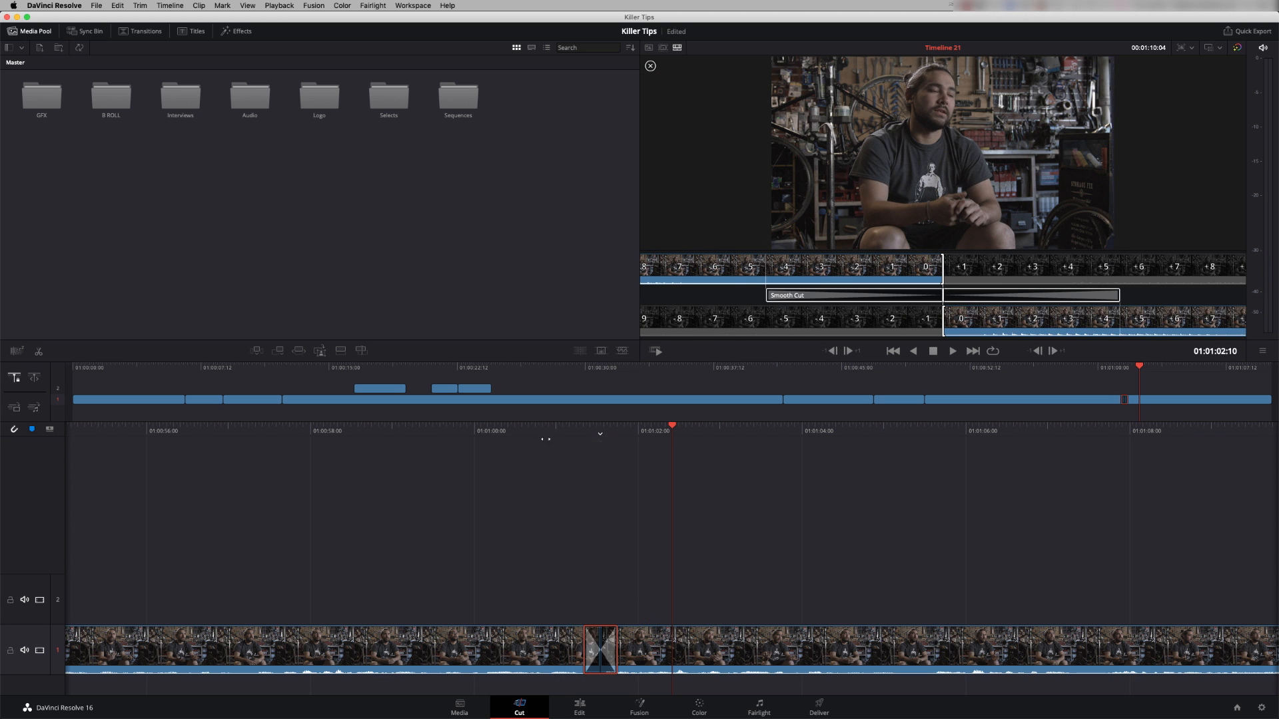
left_click_drag(531, 429, 758, 448)
key("space")
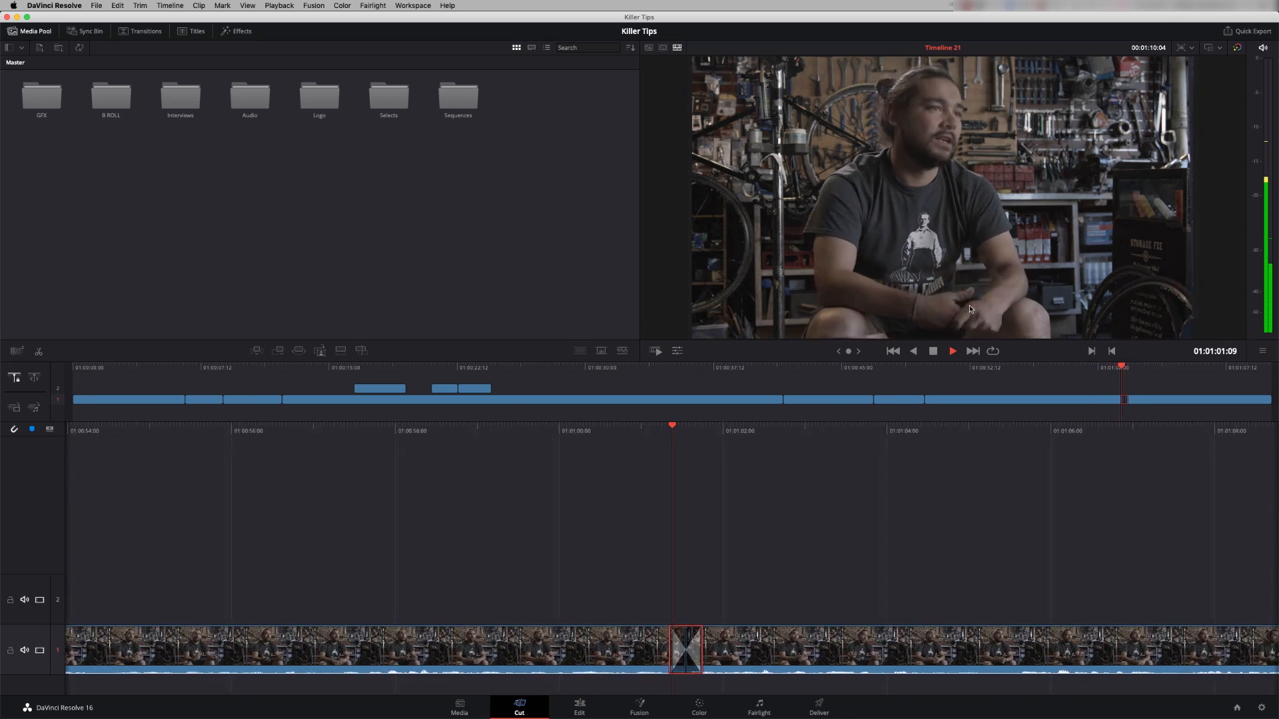
key("space")
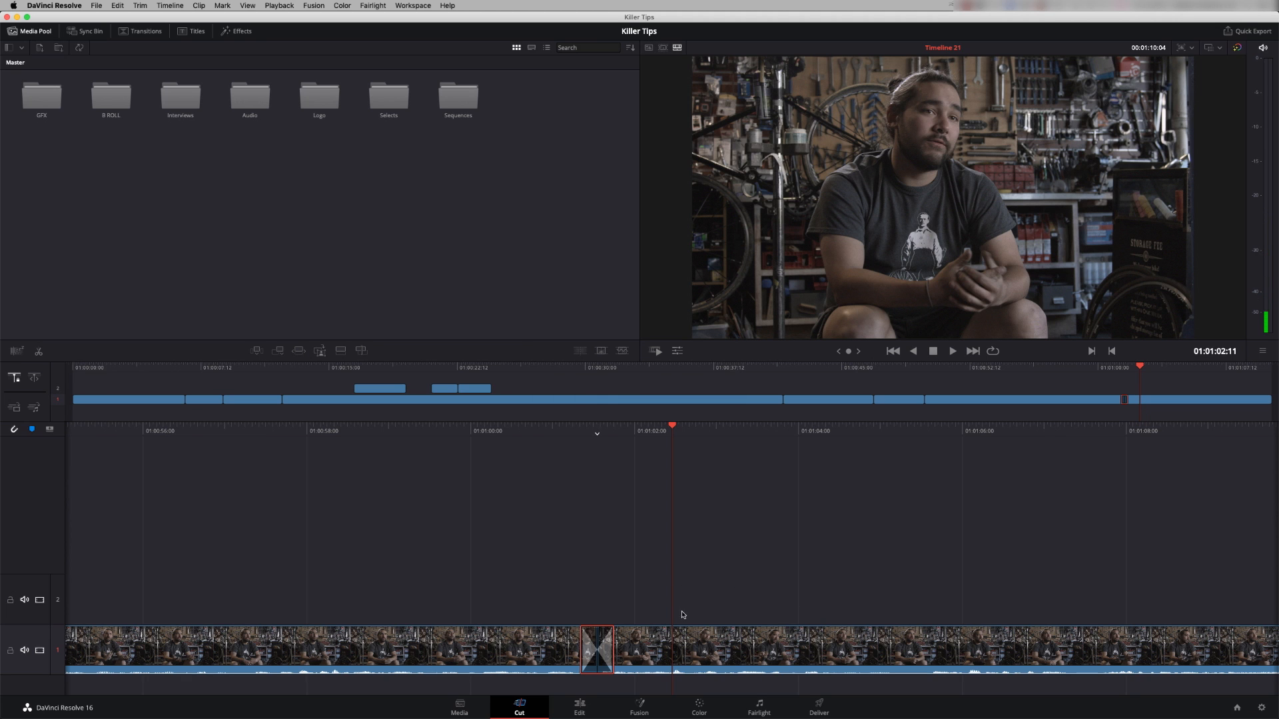
Delete the Smooth Cut transition and play the interview past the bare jump cut up to 01:01:04:09
key("BackSpace")
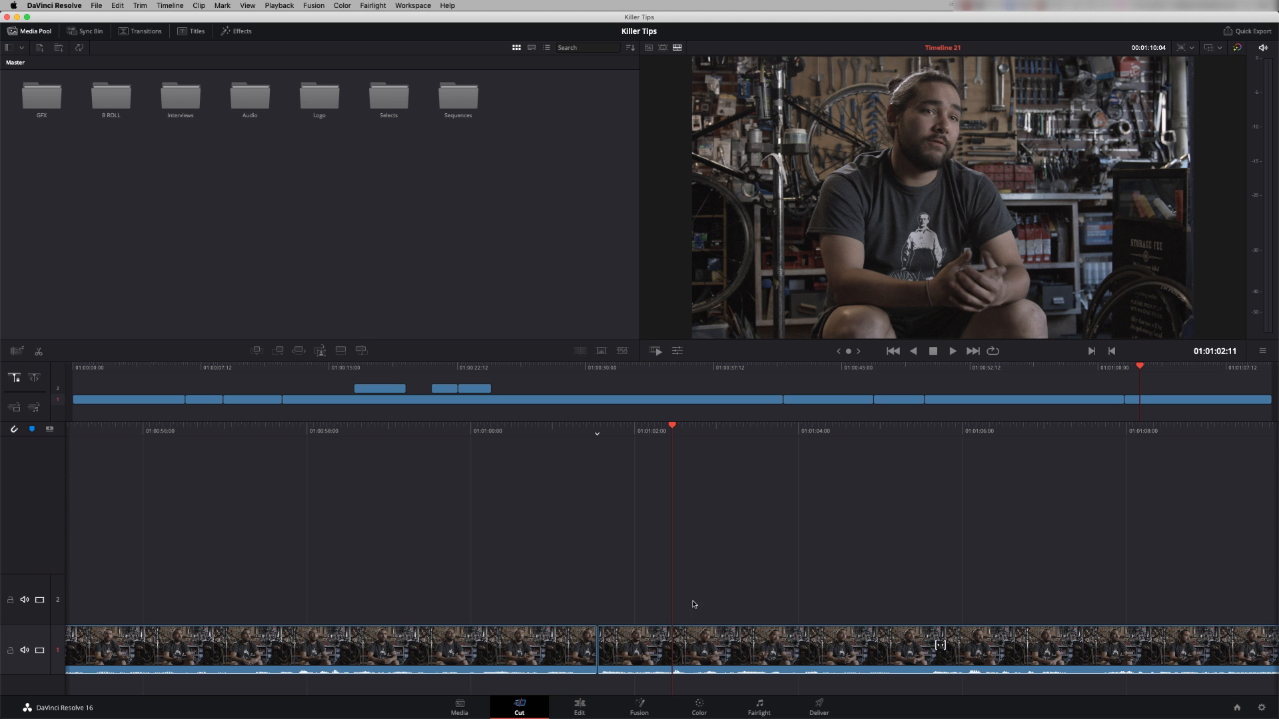
left_click(672, 427)
left_click_drag(1138, 366, 1124, 366)
key("space")
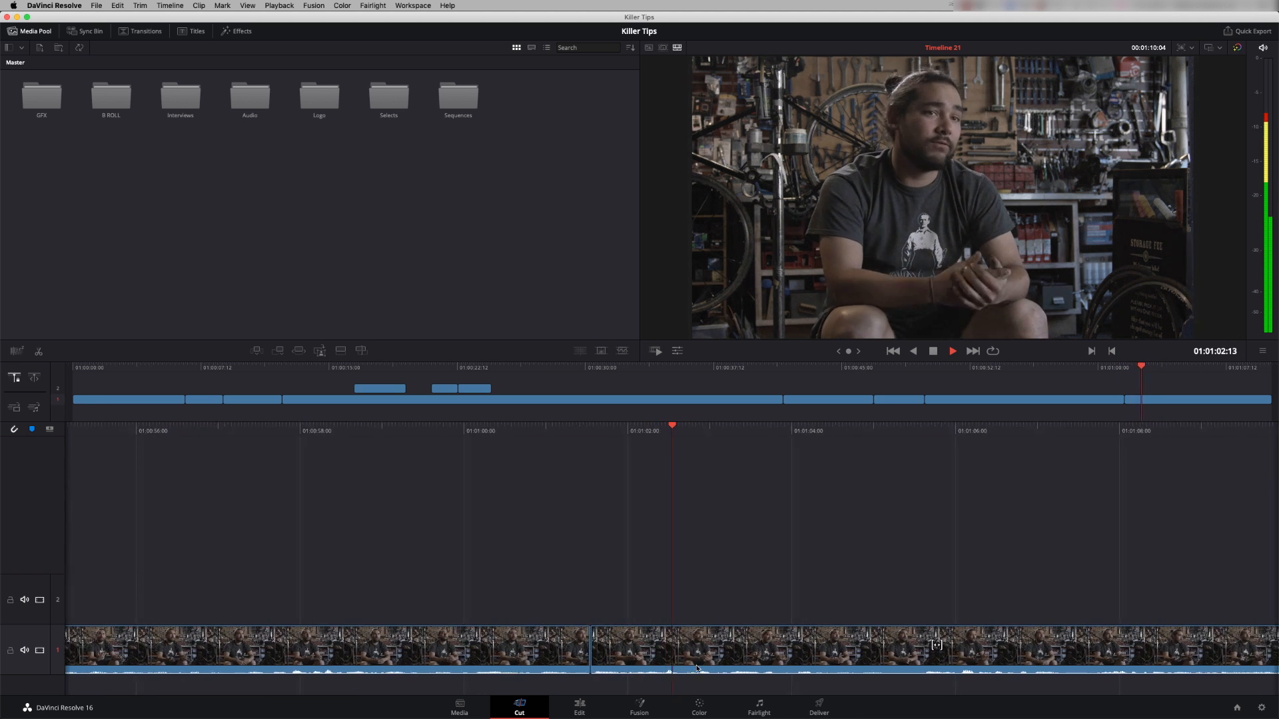
key("space")
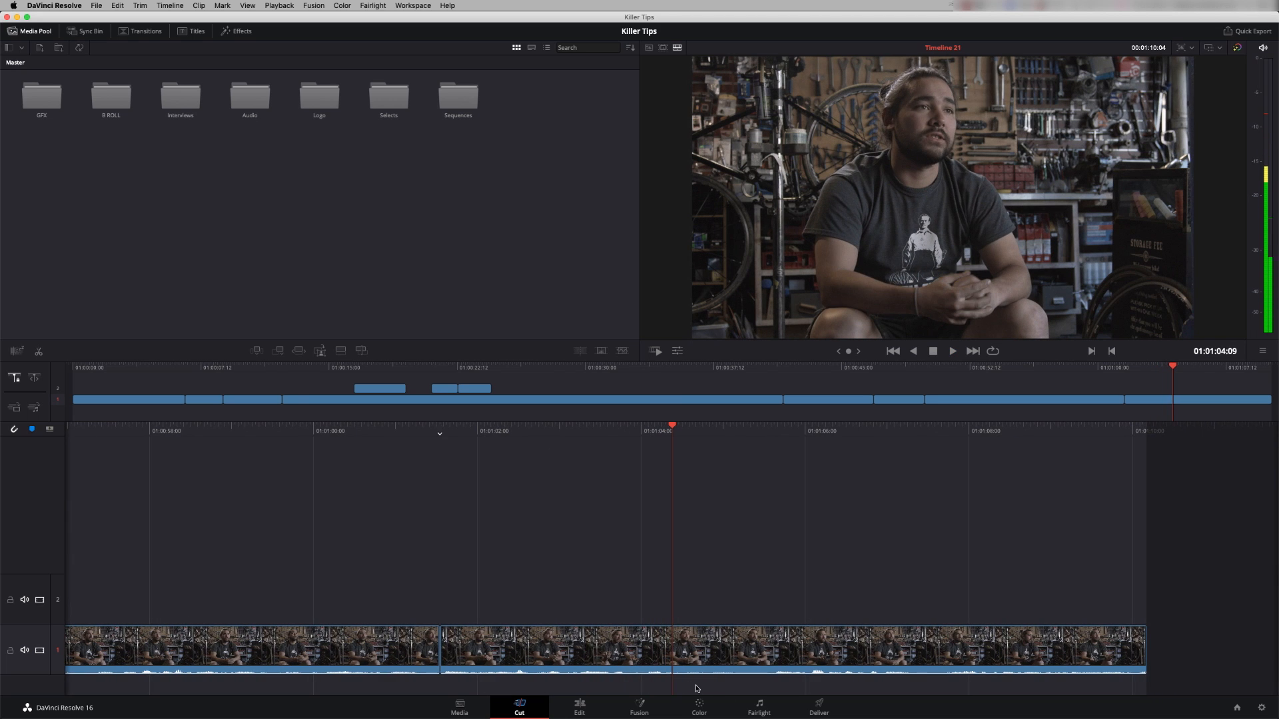
Split the last interview clip at 01:01:04:09 and select the section between the jump cut and the split
left_click(39, 355)
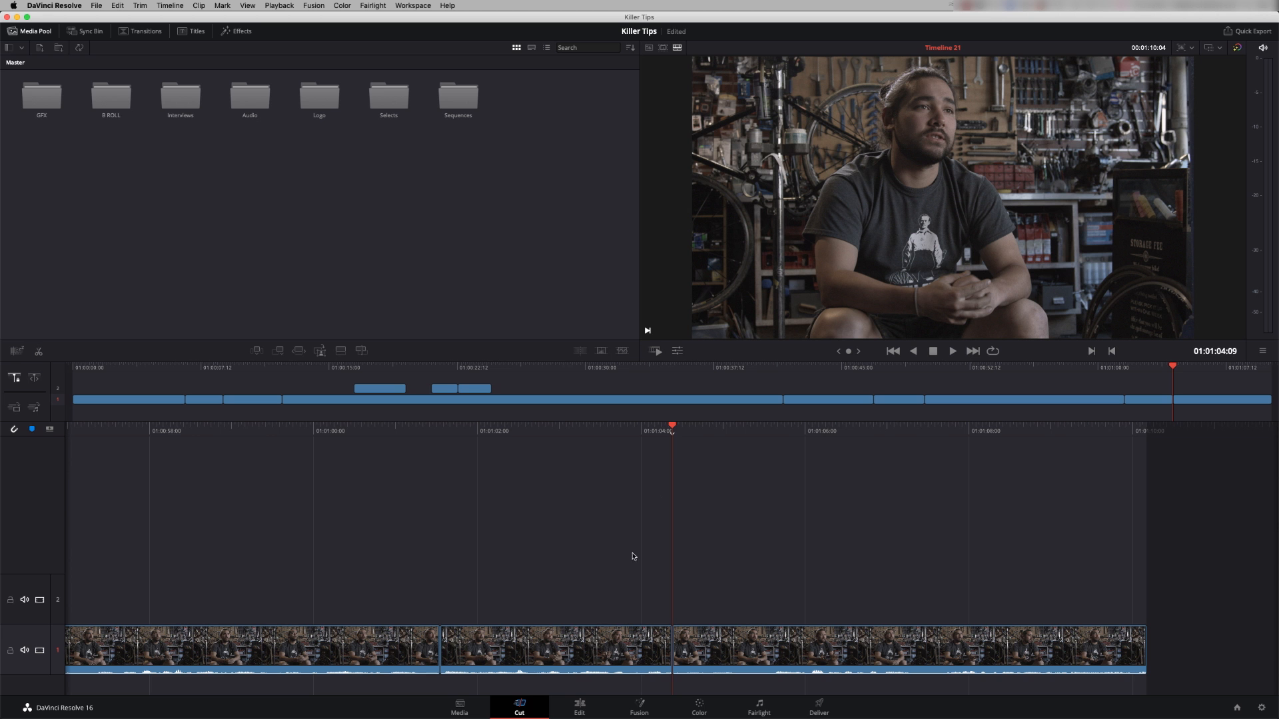
left_click(693, 431)
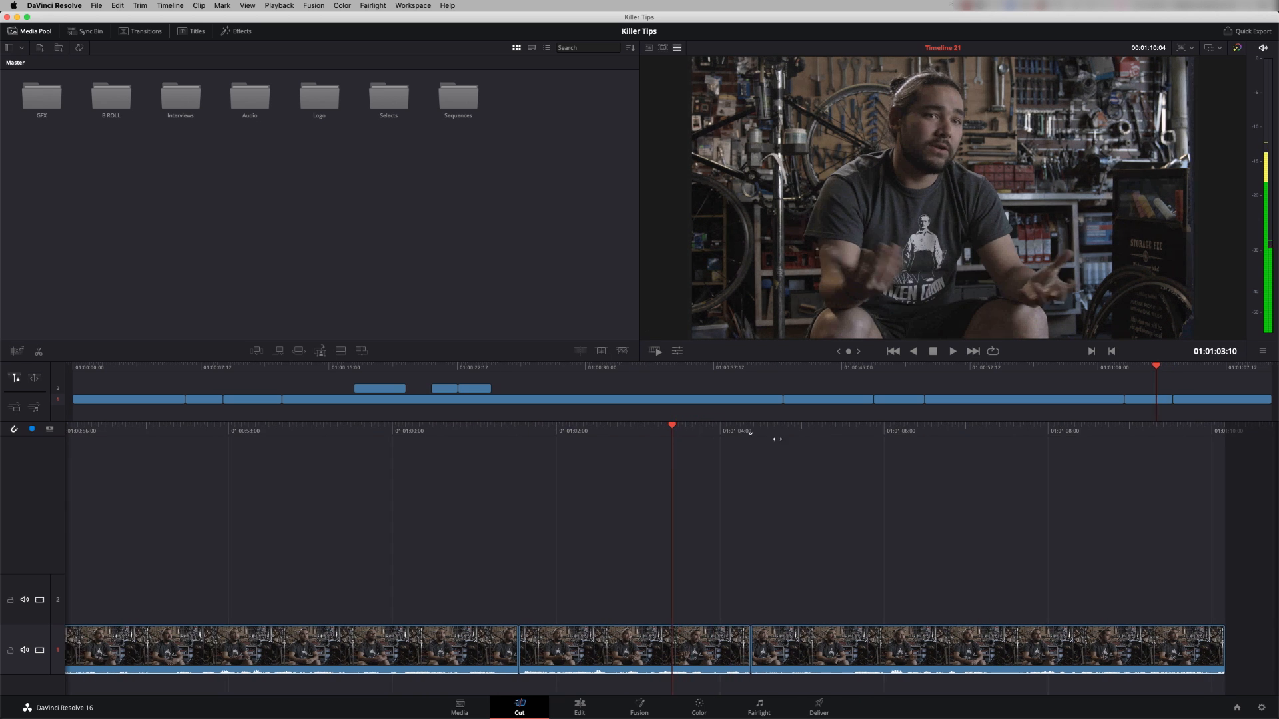
left_click(696, 656)
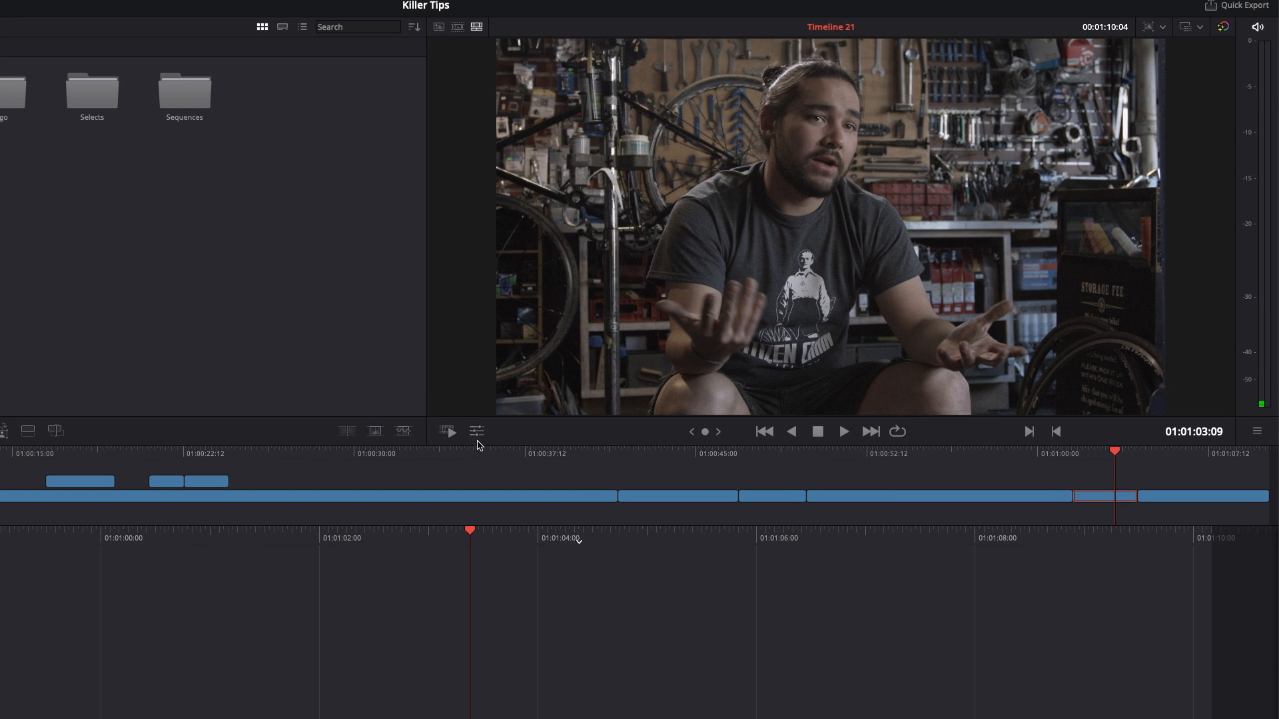
Set the selected interview section's zoom to 1.230 and vertical position to -69.0, and play back the reframed shot
left_click(478, 436)
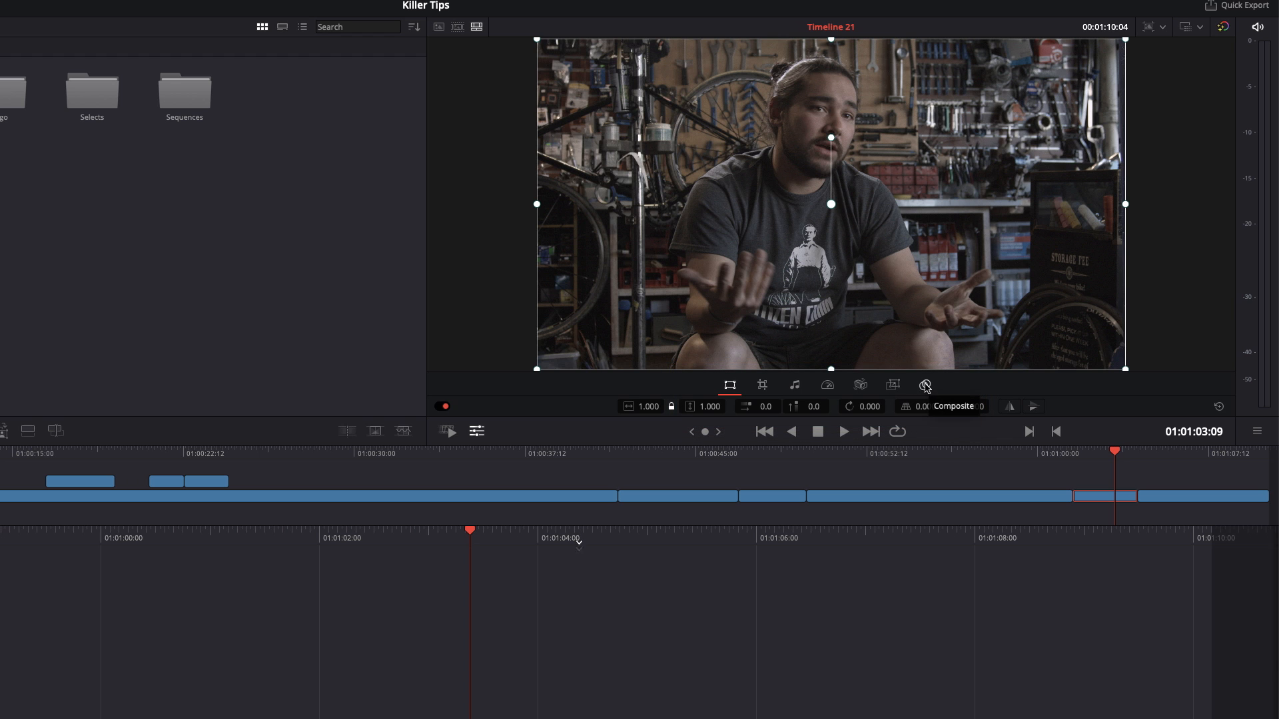
left_click_drag(644, 407, 668, 413)
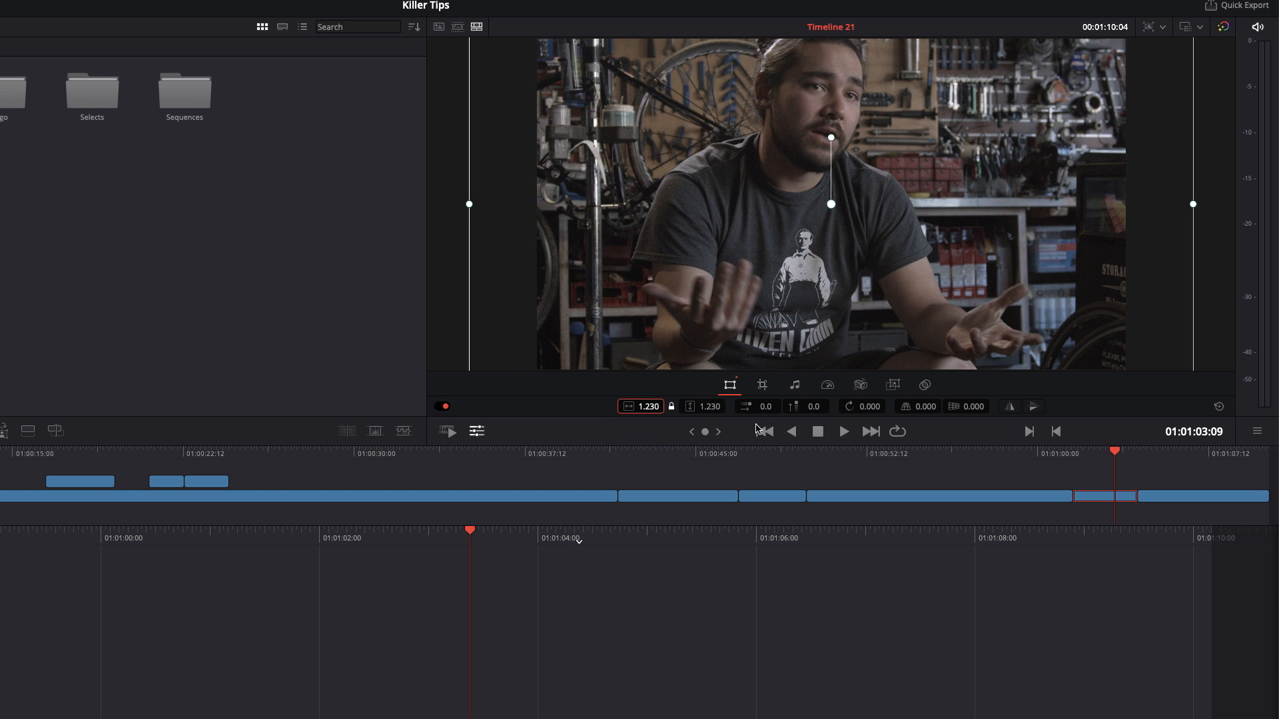
left_click_drag(809, 407, 787, 414)
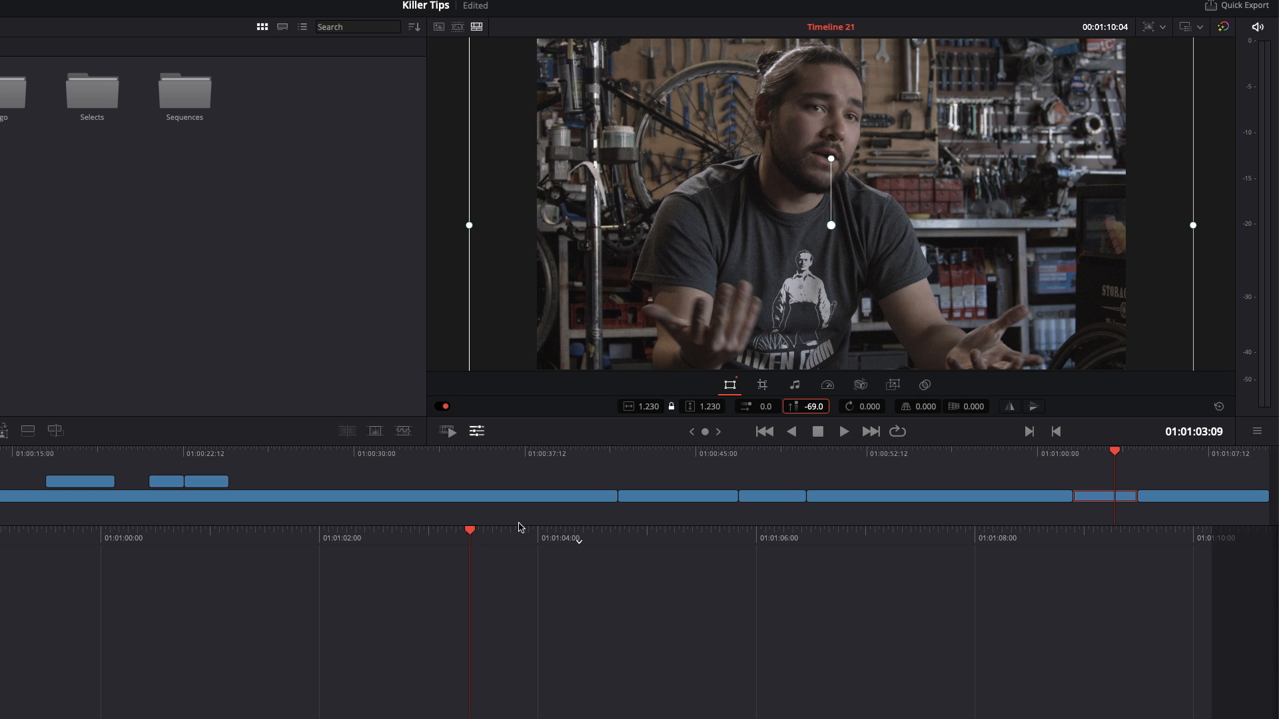
left_click_drag(1047, 457, 1028, 457)
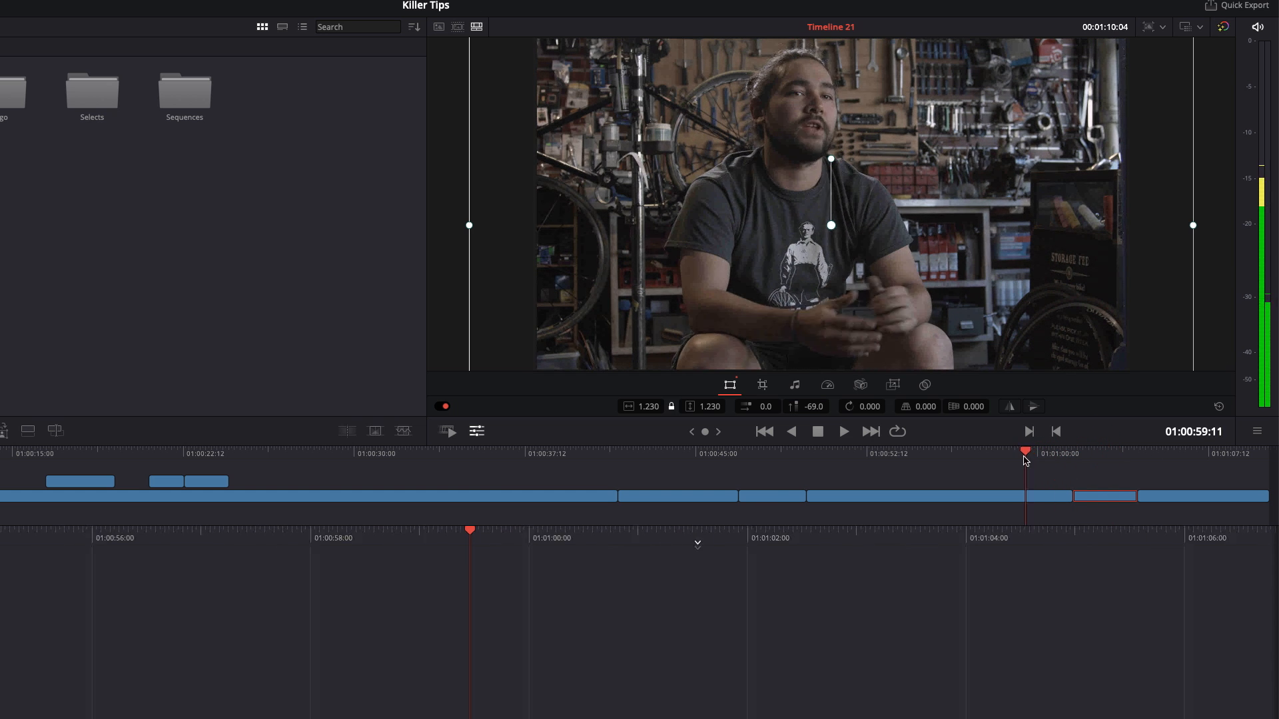
key("space")
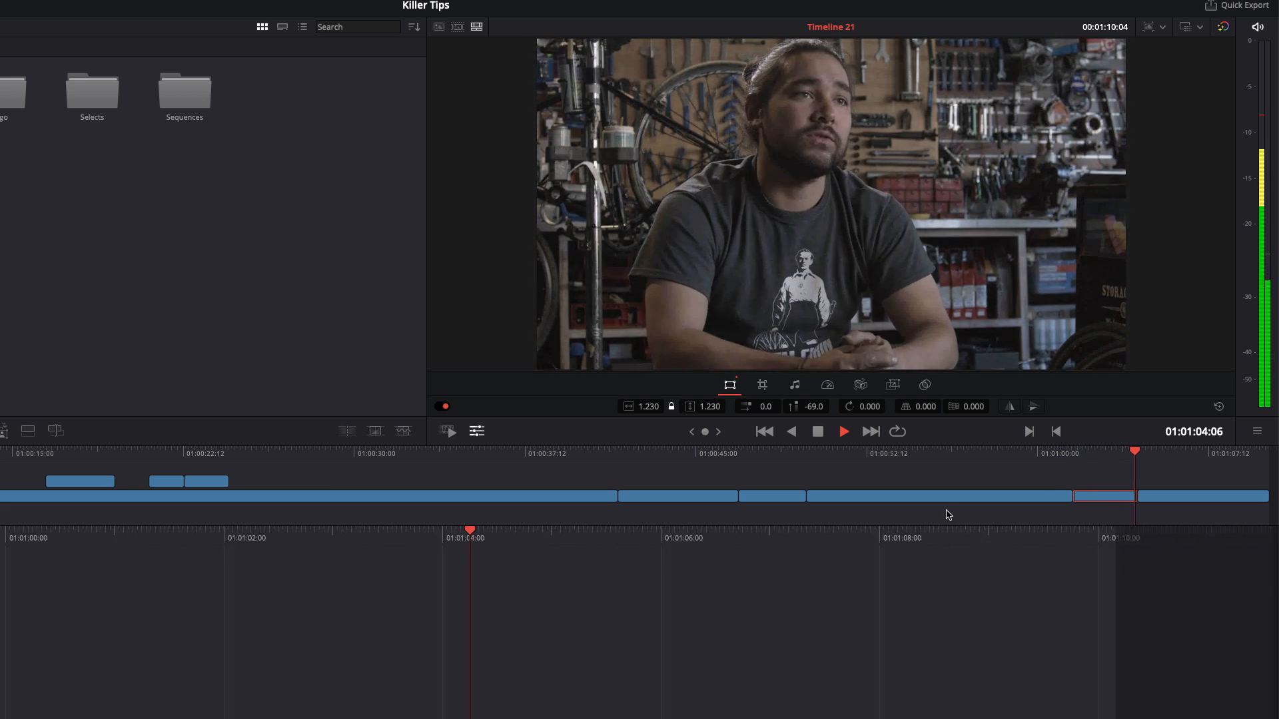
key("space")
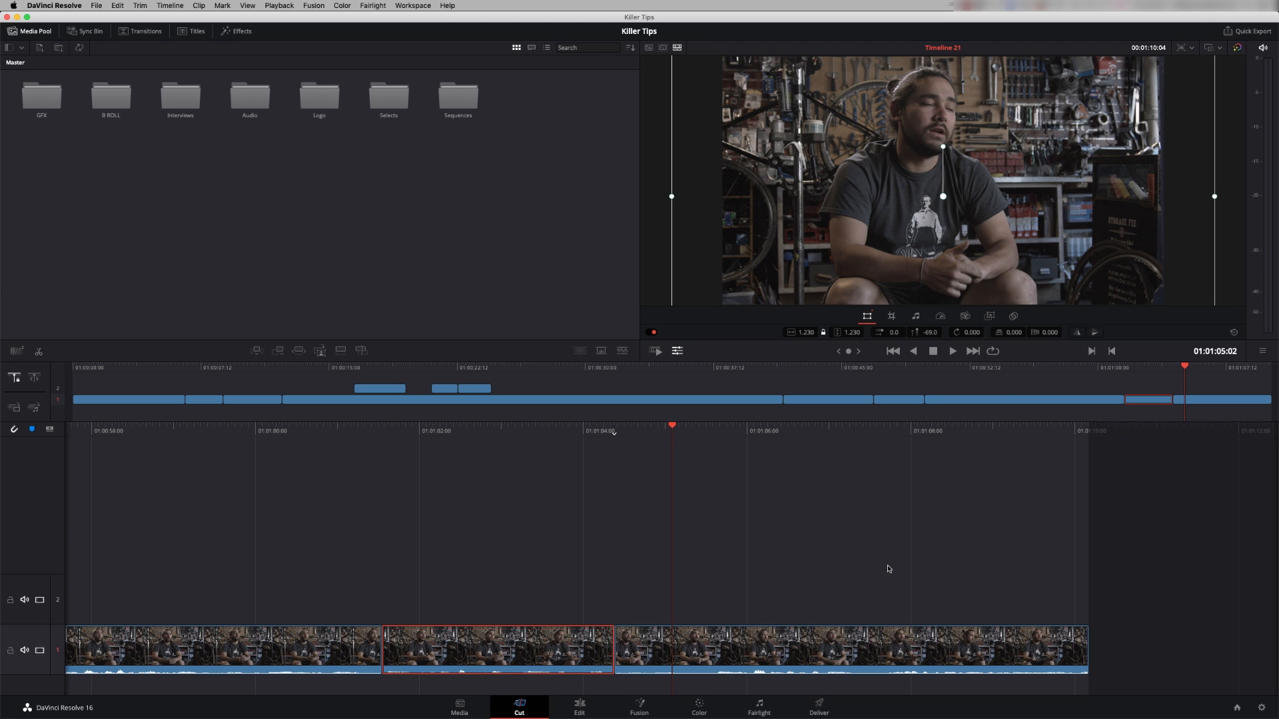
Undo the reframing and the split of the last interview clip, and replay the lead-in to the jump cut
key("super+z")
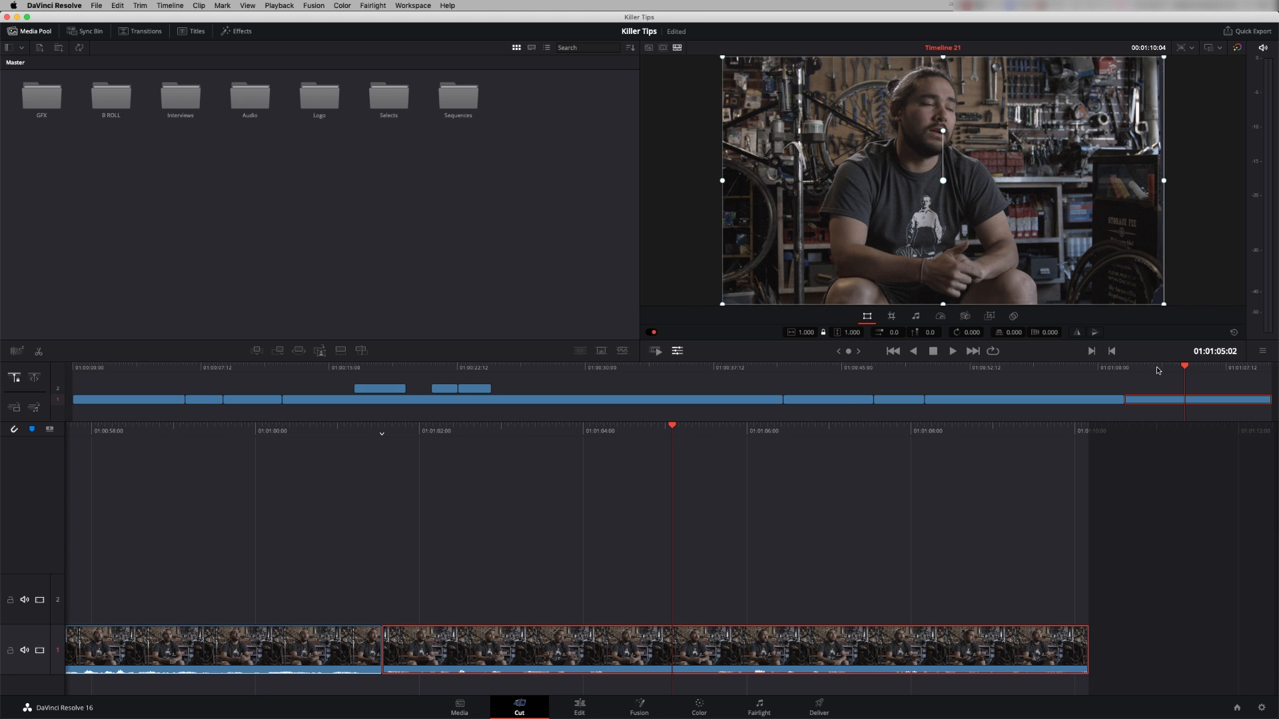
left_click_drag(1158, 367, 1088, 378)
key("space")
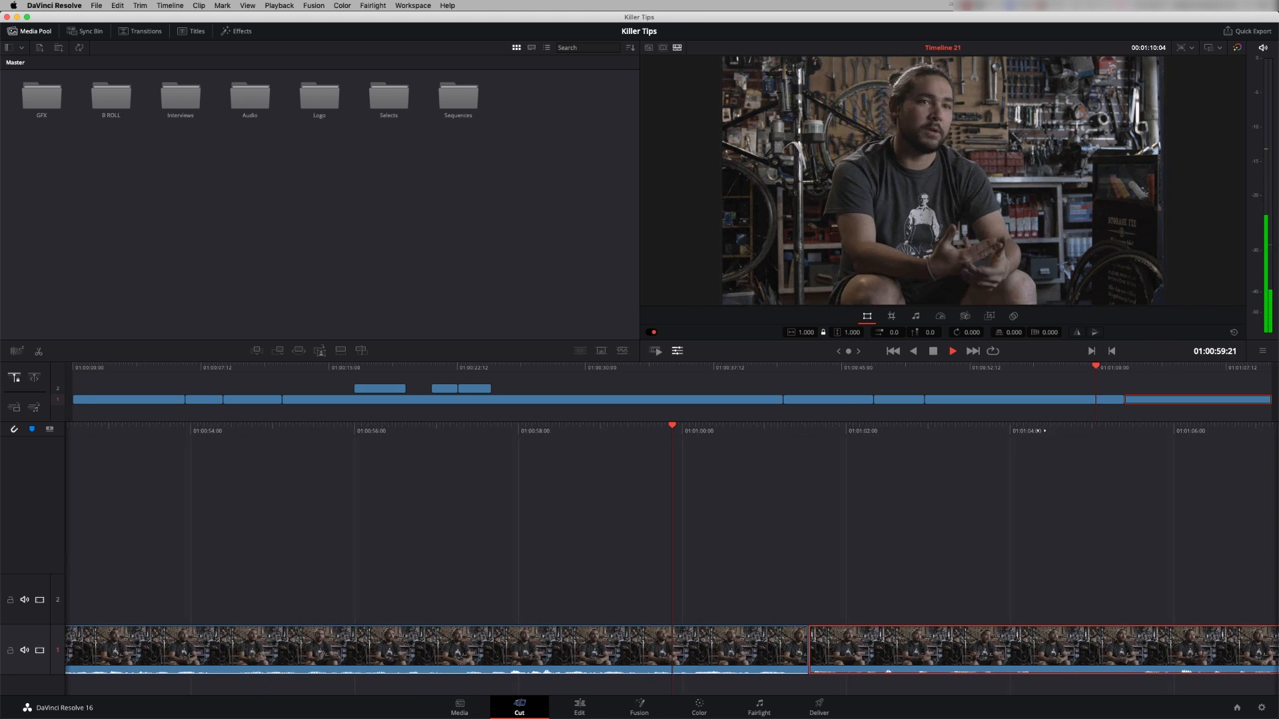
key("space")
Add an automatic Close Up of the interview on track 2 from the jump cut at 01:01:01:13 and play it back
left_click_drag(690, 428, 731, 429)
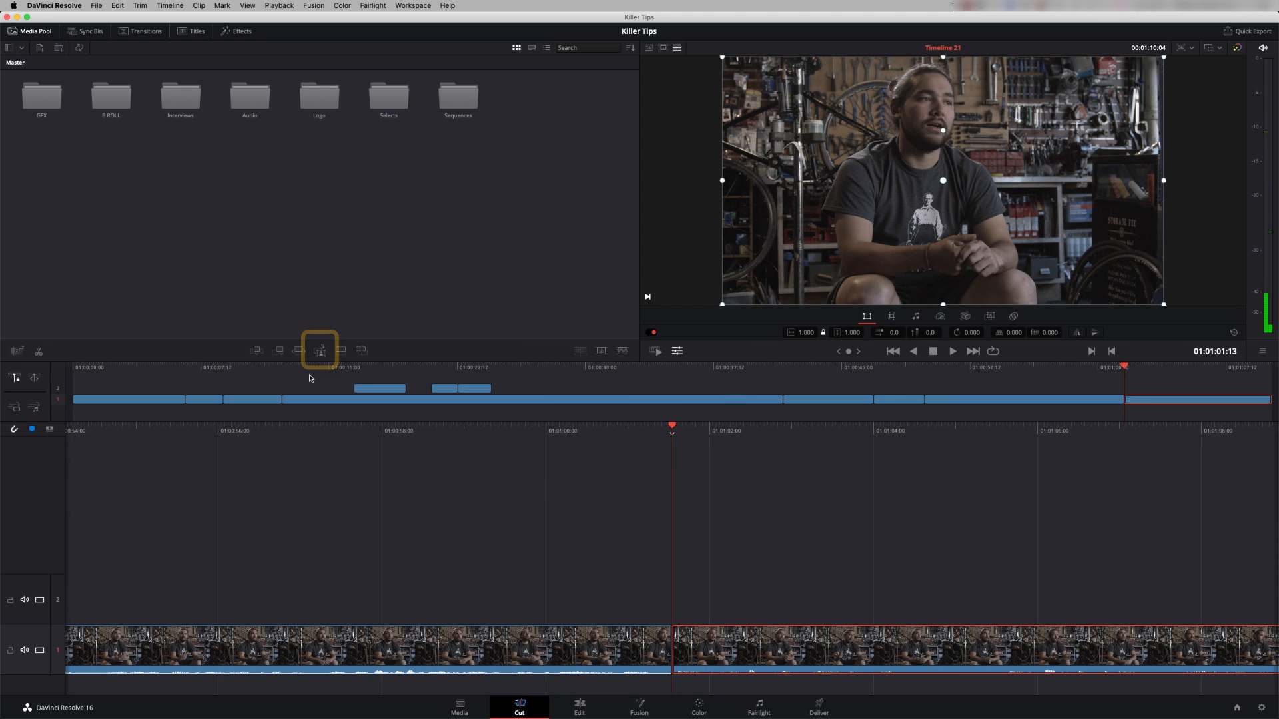
left_click(321, 353)
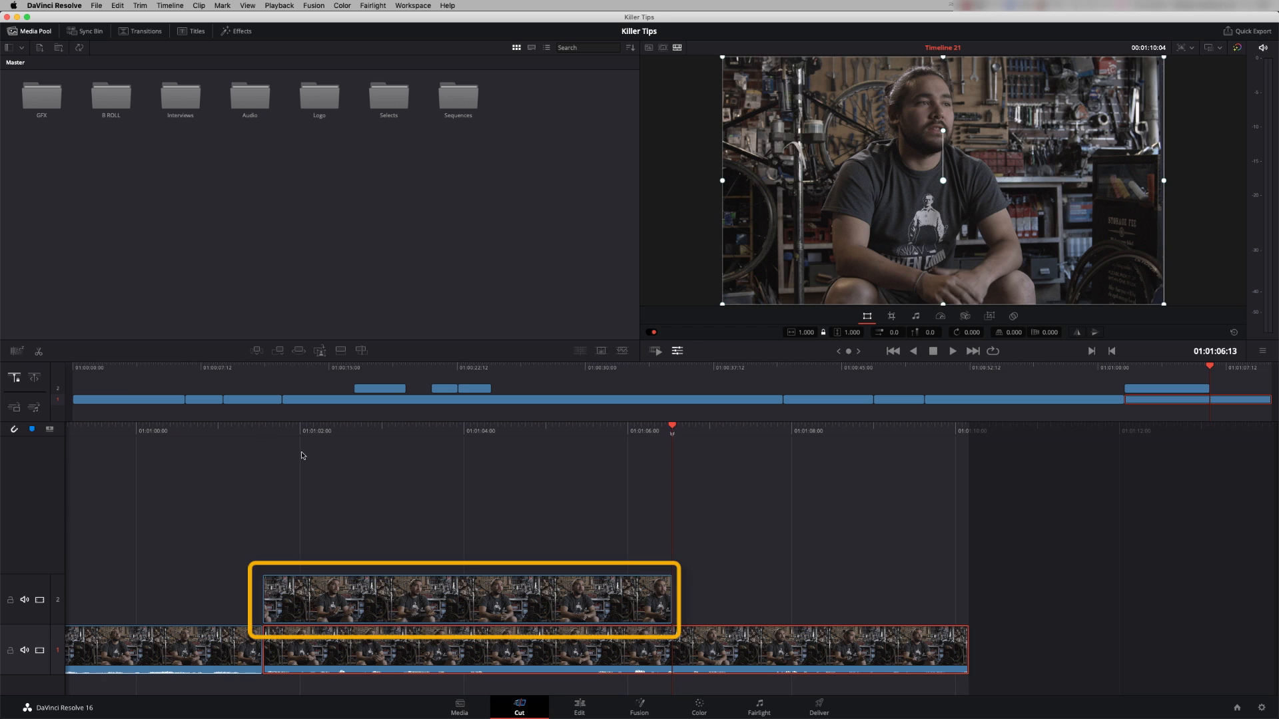
left_click_drag(394, 449, 1014, 449)
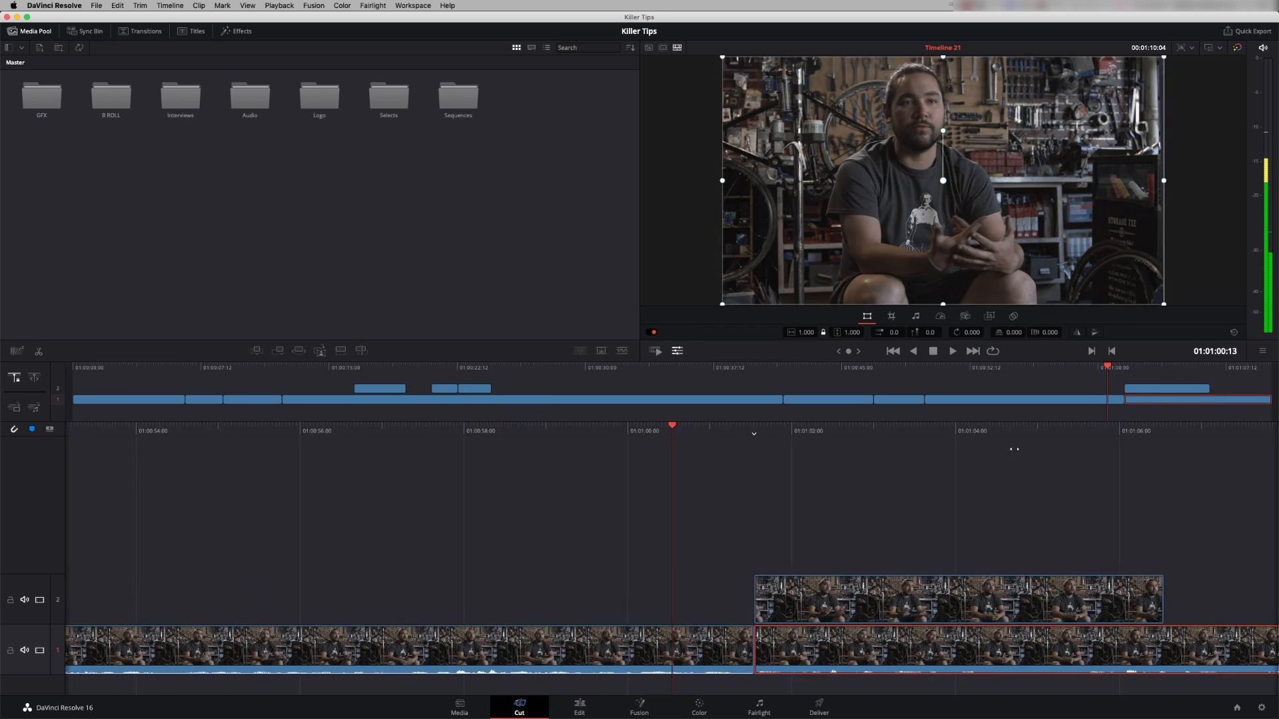
key("space")
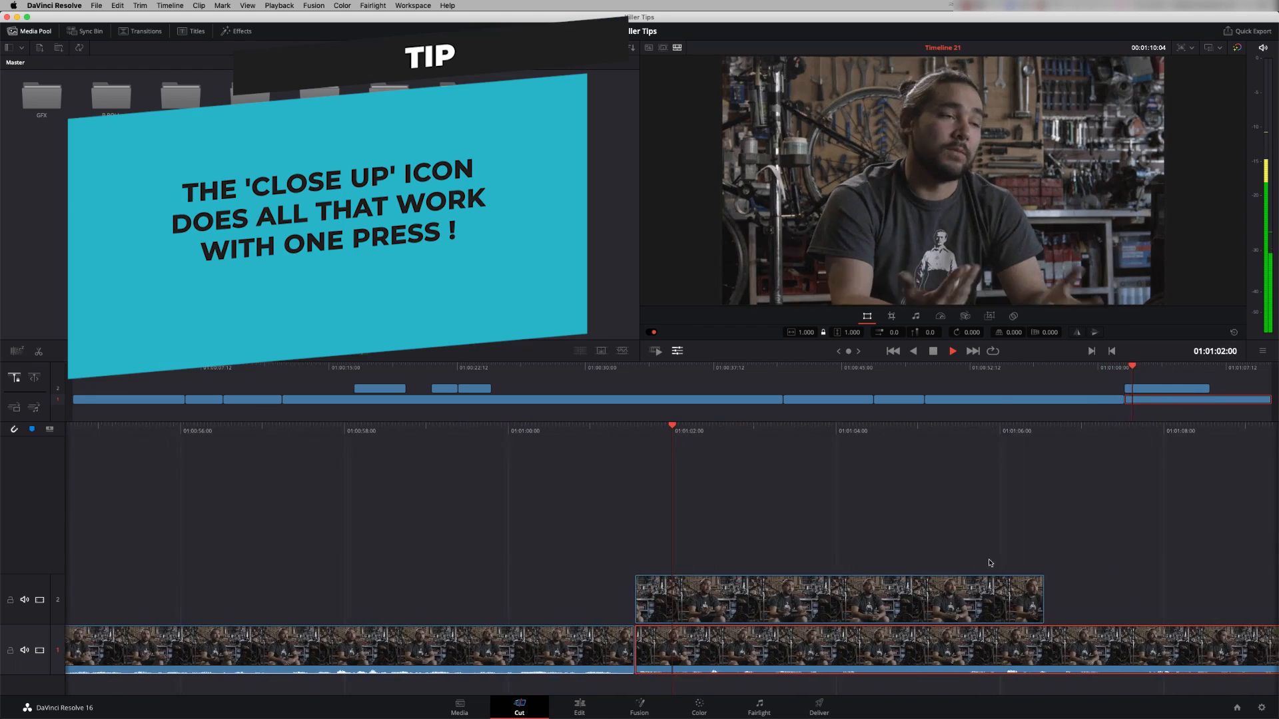
key("space")
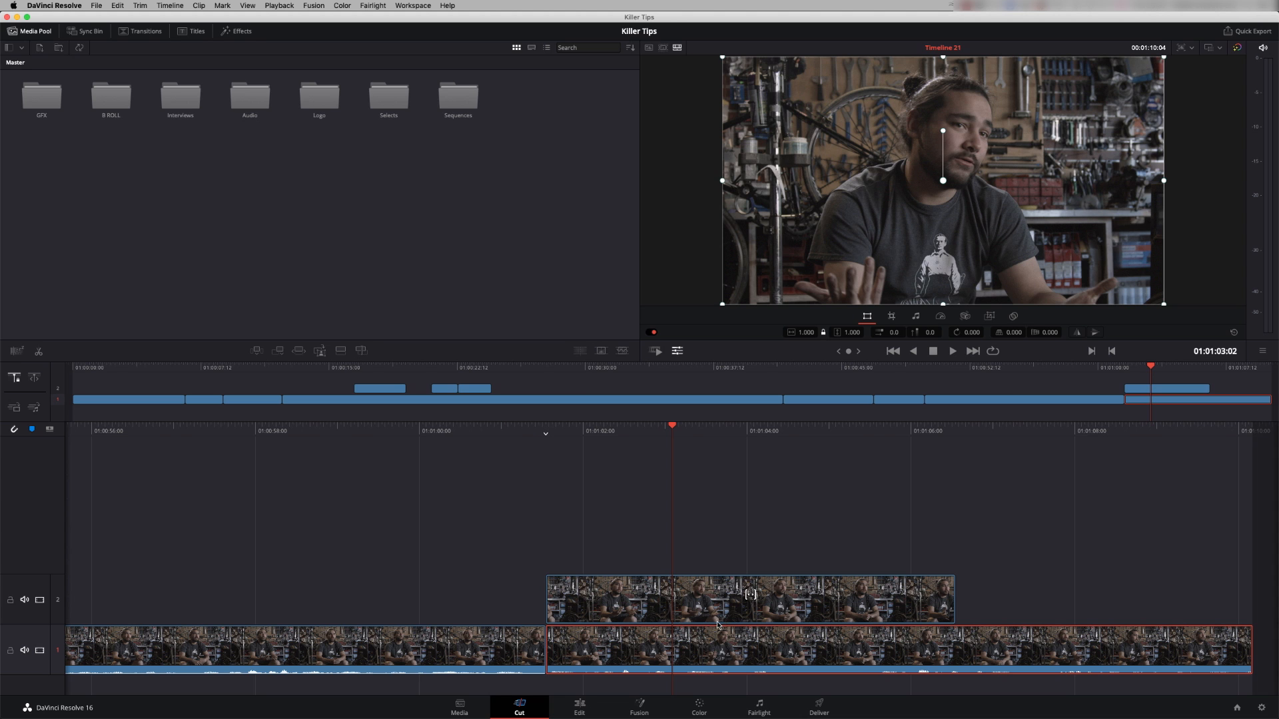
Set the close-up clip's horizontal position to 39.2 and play back across the jump cut
left_click(719, 589)
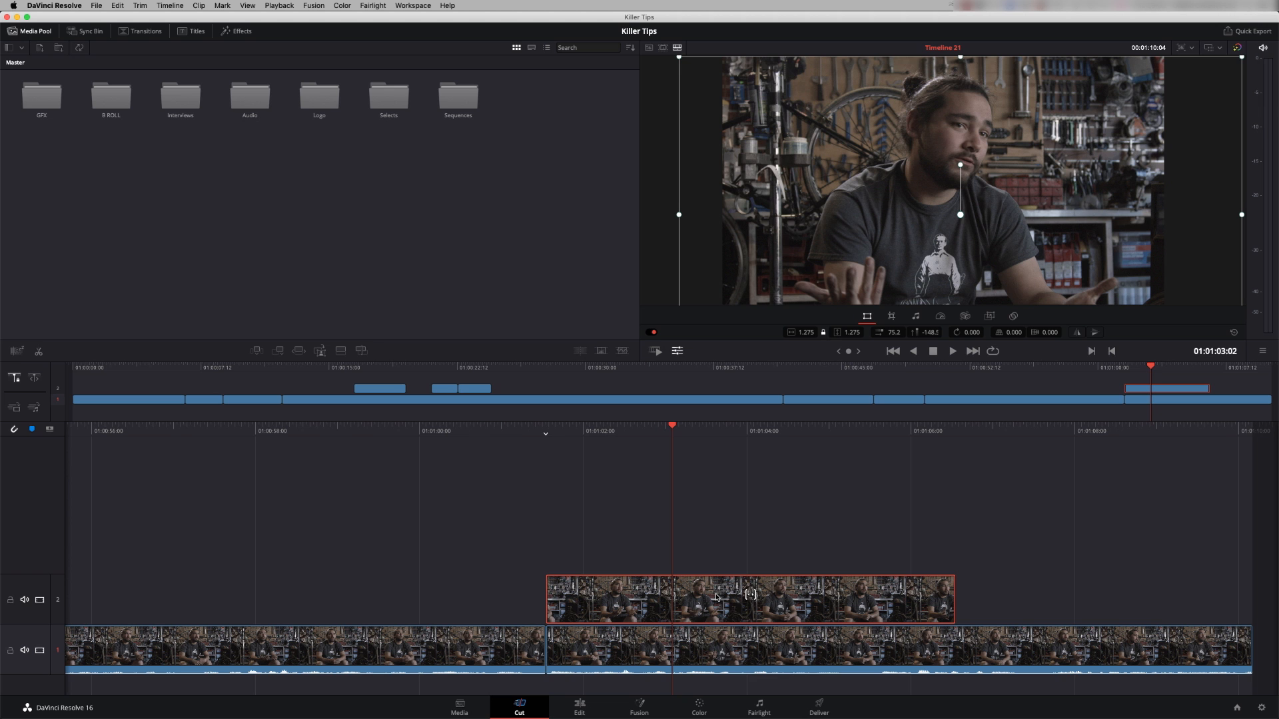
left_click_drag(891, 333, 901, 333)
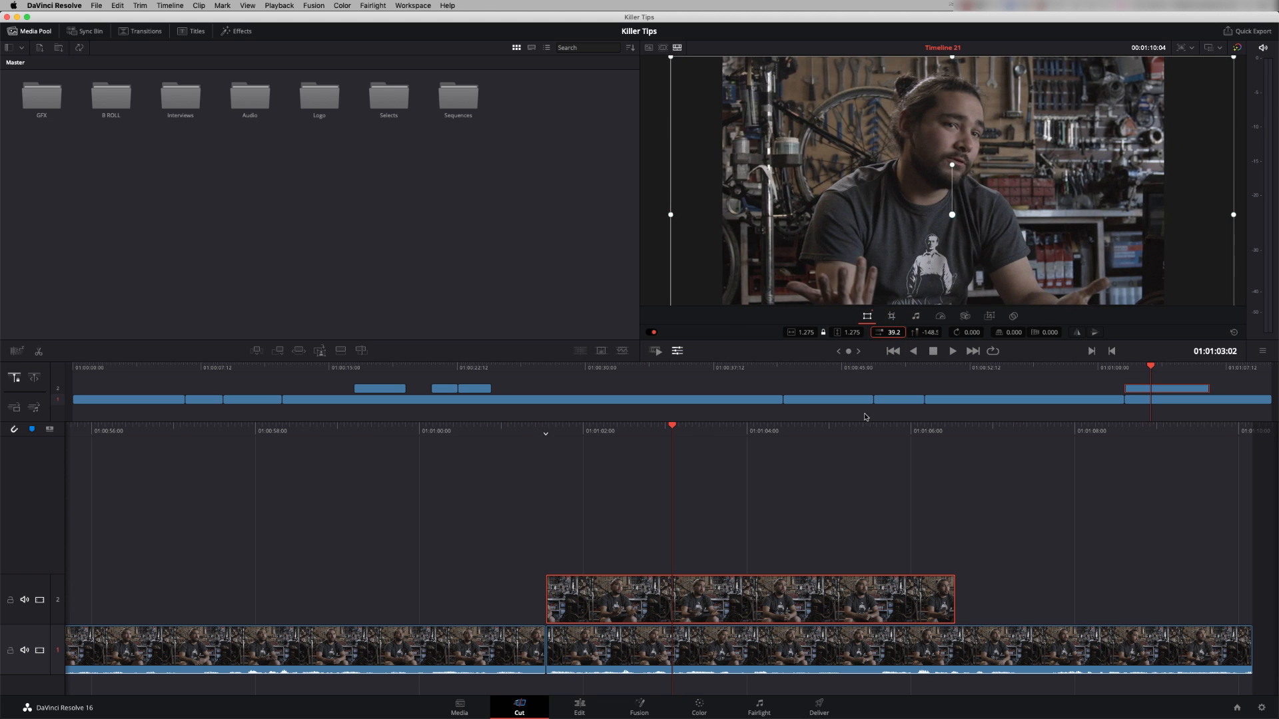
left_click_drag(573, 432, 827, 435)
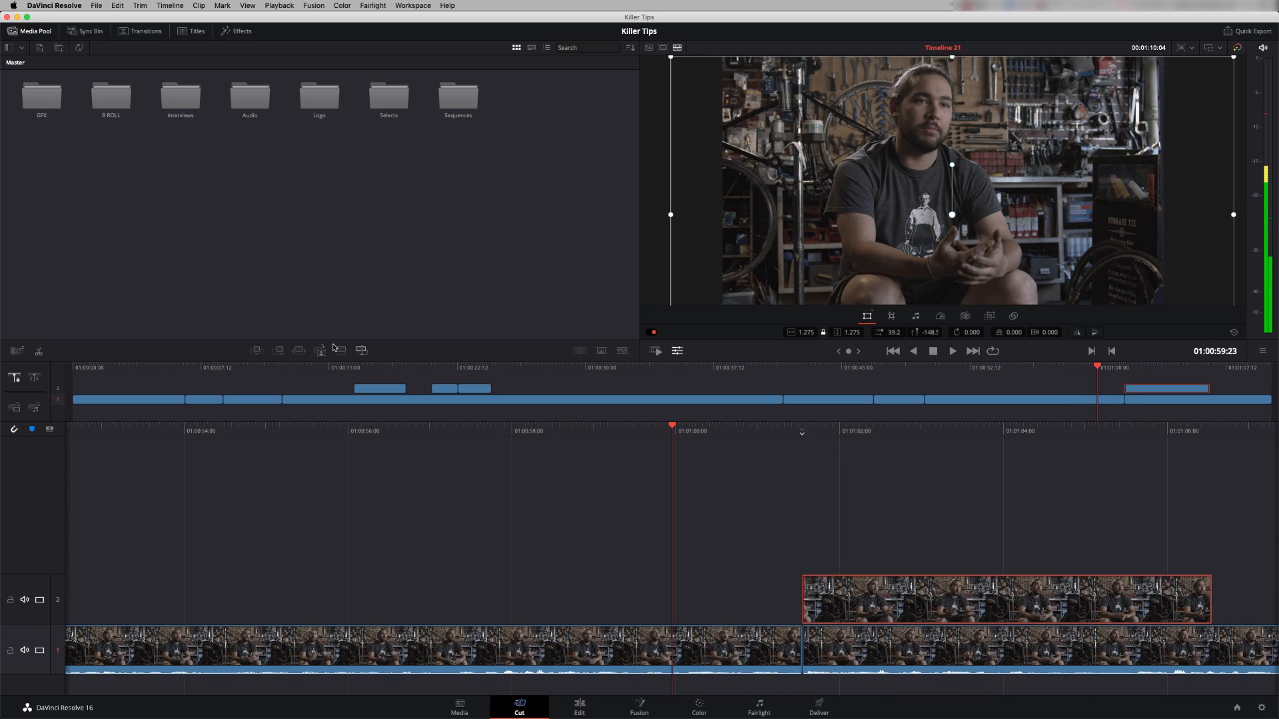
key("space")
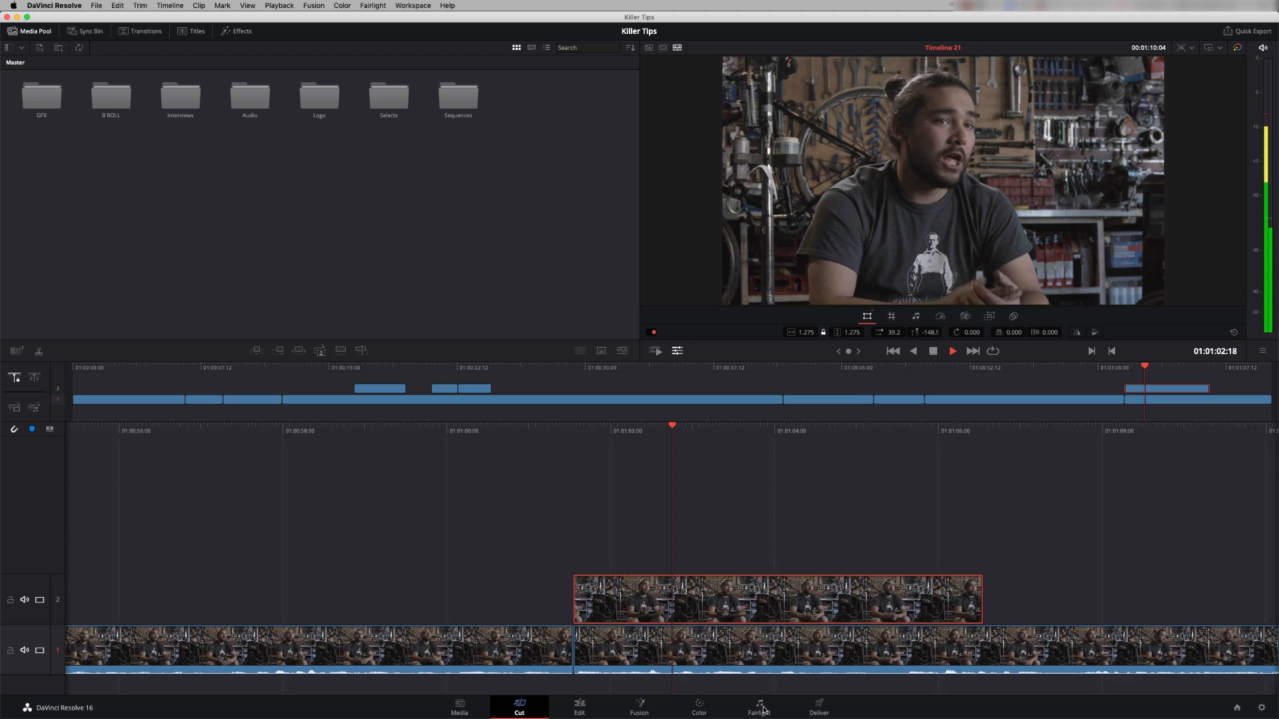
key("space")
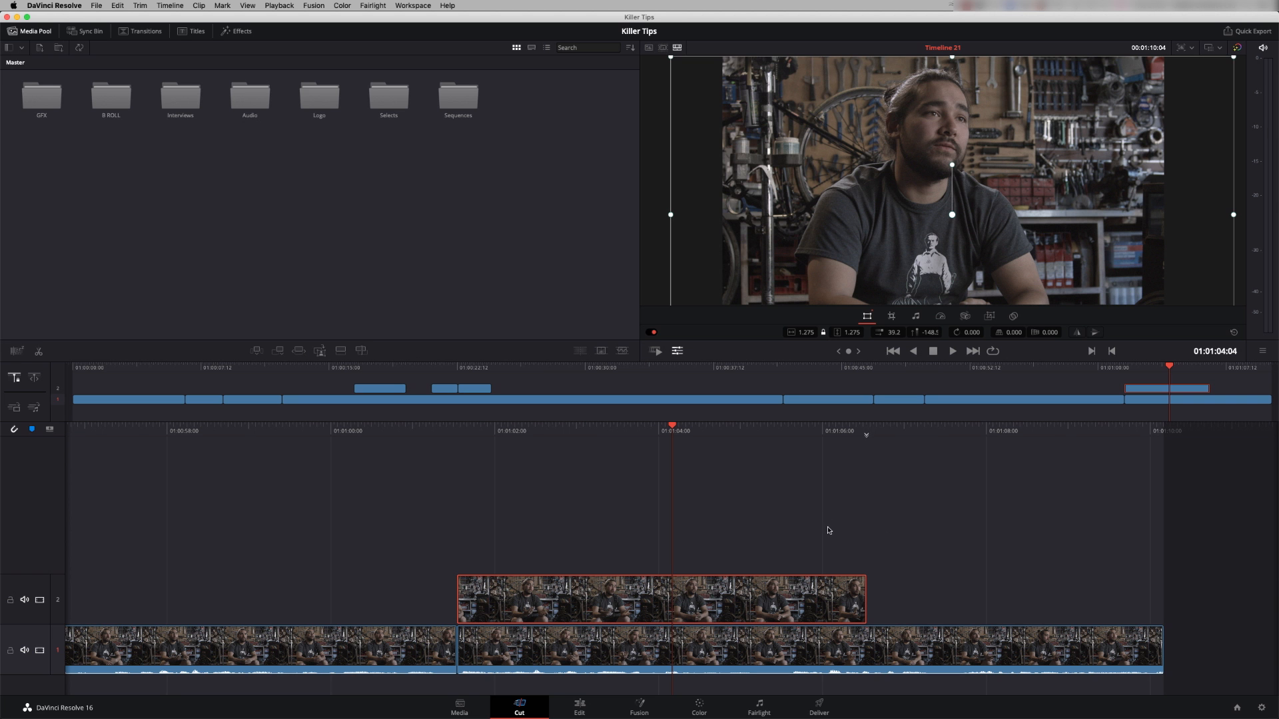
Add a Cross Dissolve at the cut at 01:00:06:14 on track 1 and play it back
left_click_drag(1170, 367, 182, 384)
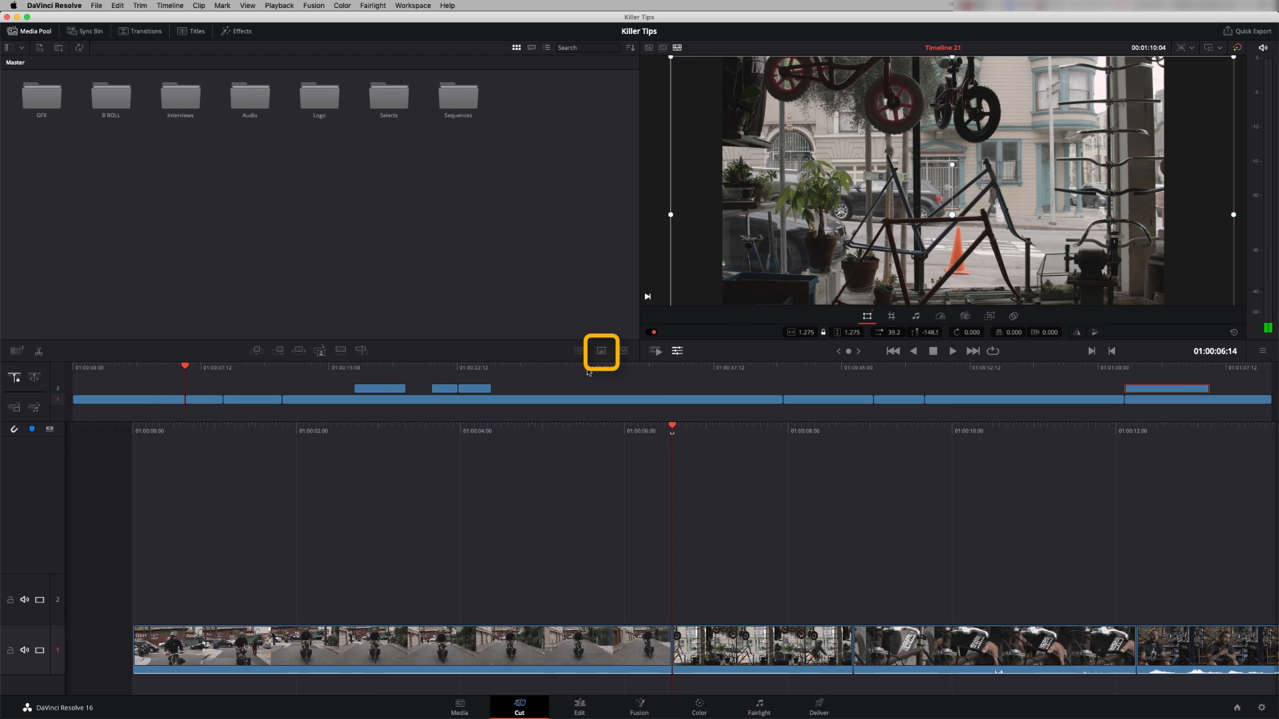
left_click(602, 353)
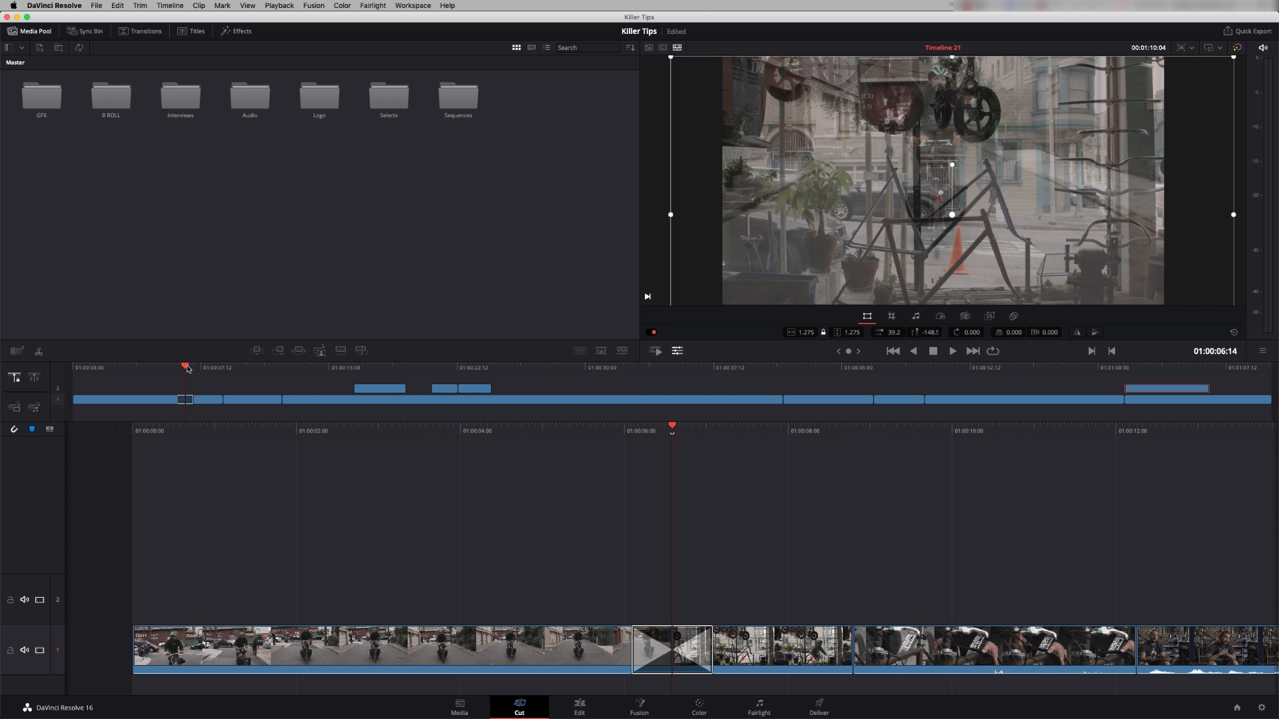
left_click(181, 367)
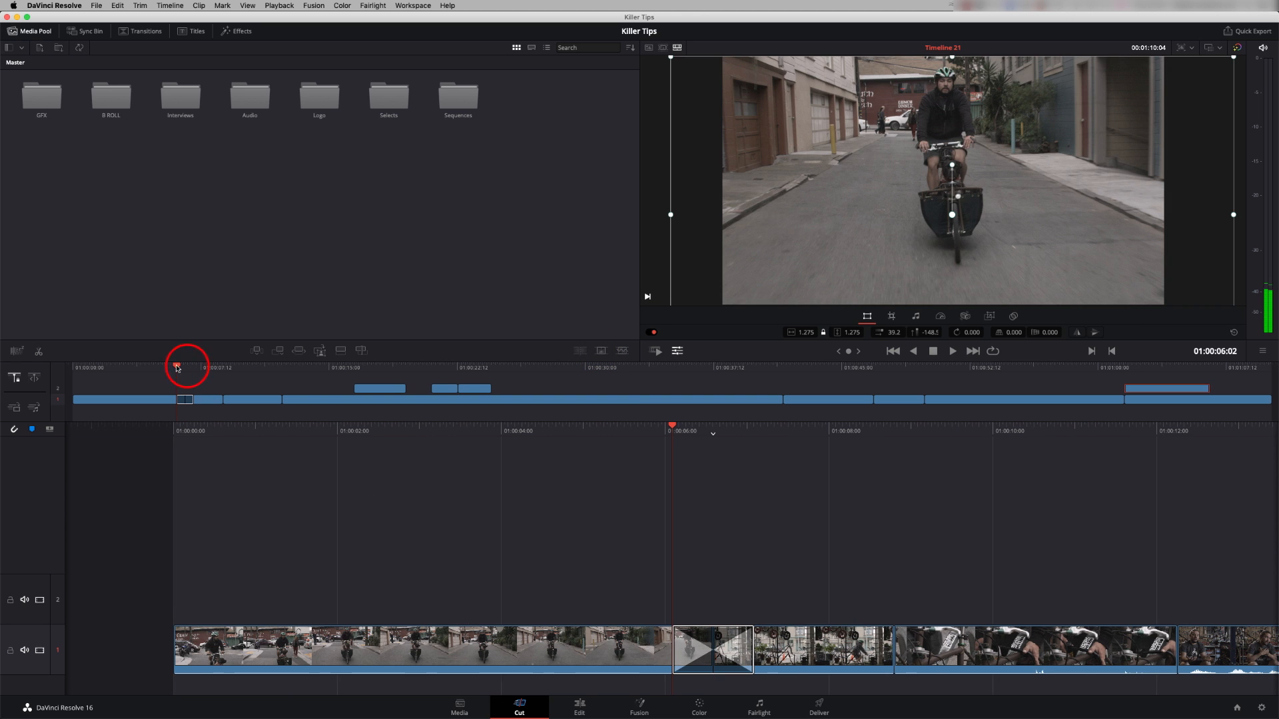
key("space")
key("space")
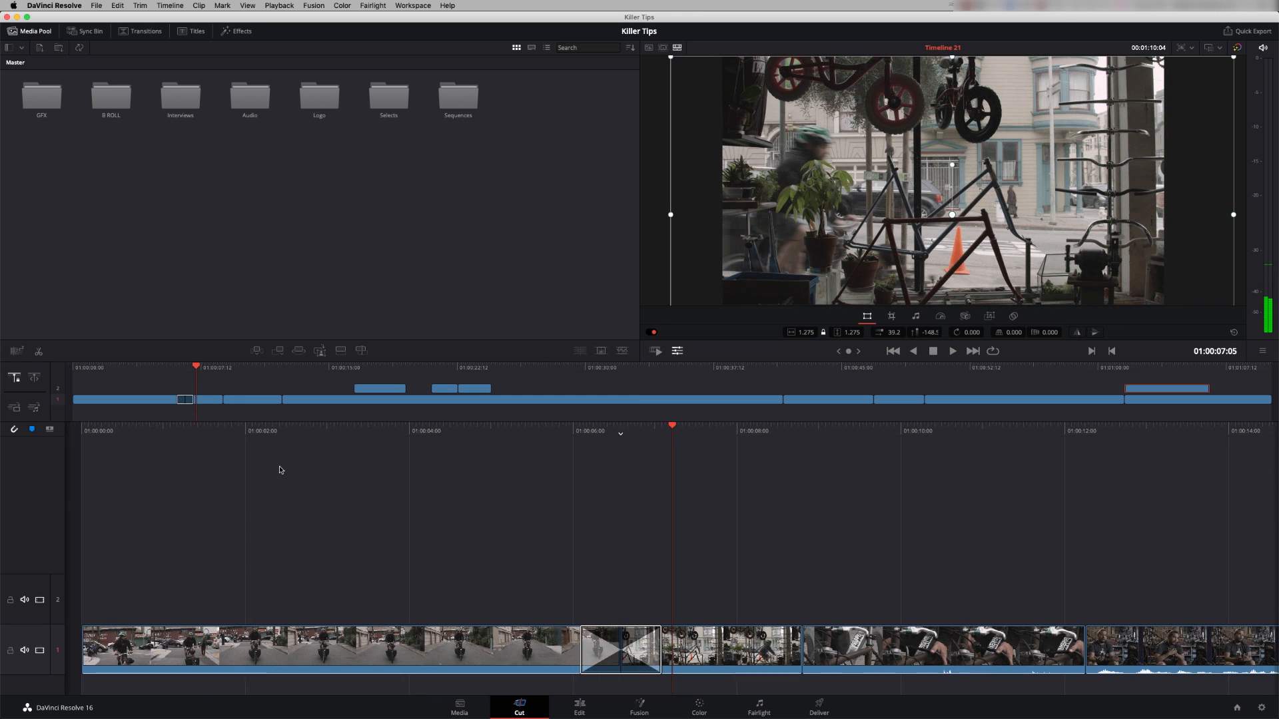
Replace the Cross Dissolve with a Dip To Color Dissolve and preview it in the timeline
left_click(659, 639)
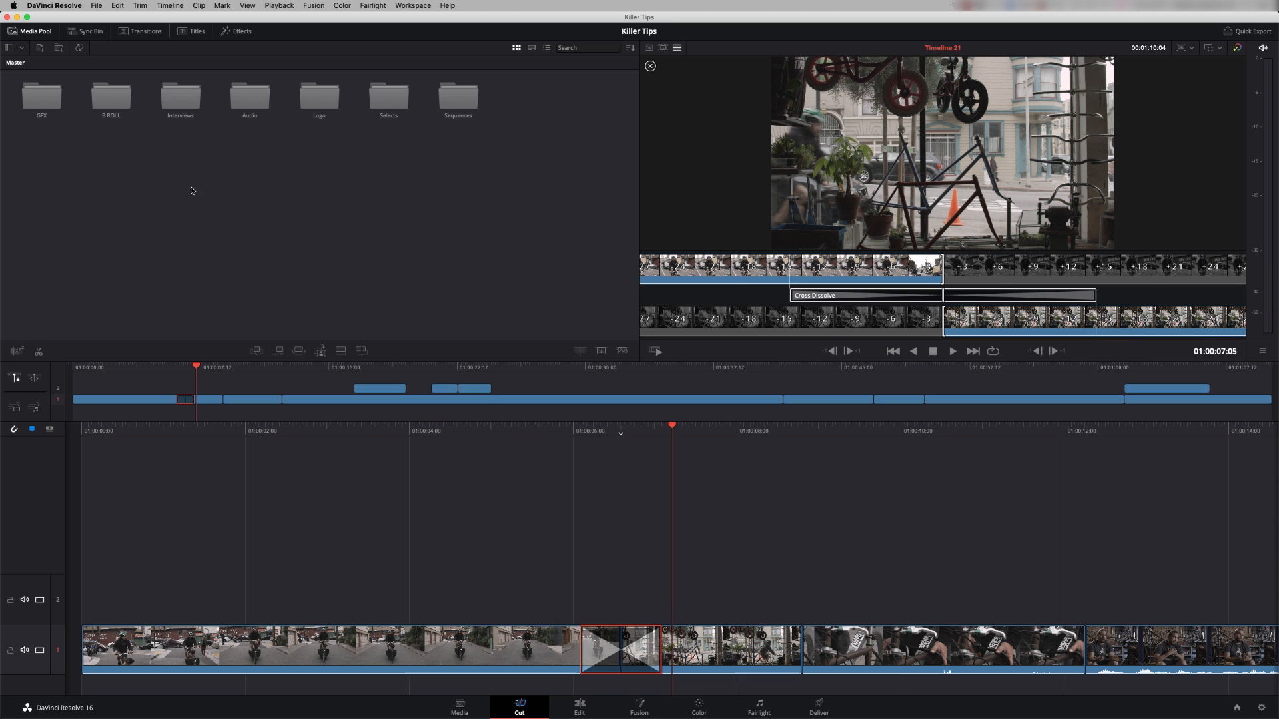
left_click(236, 31)
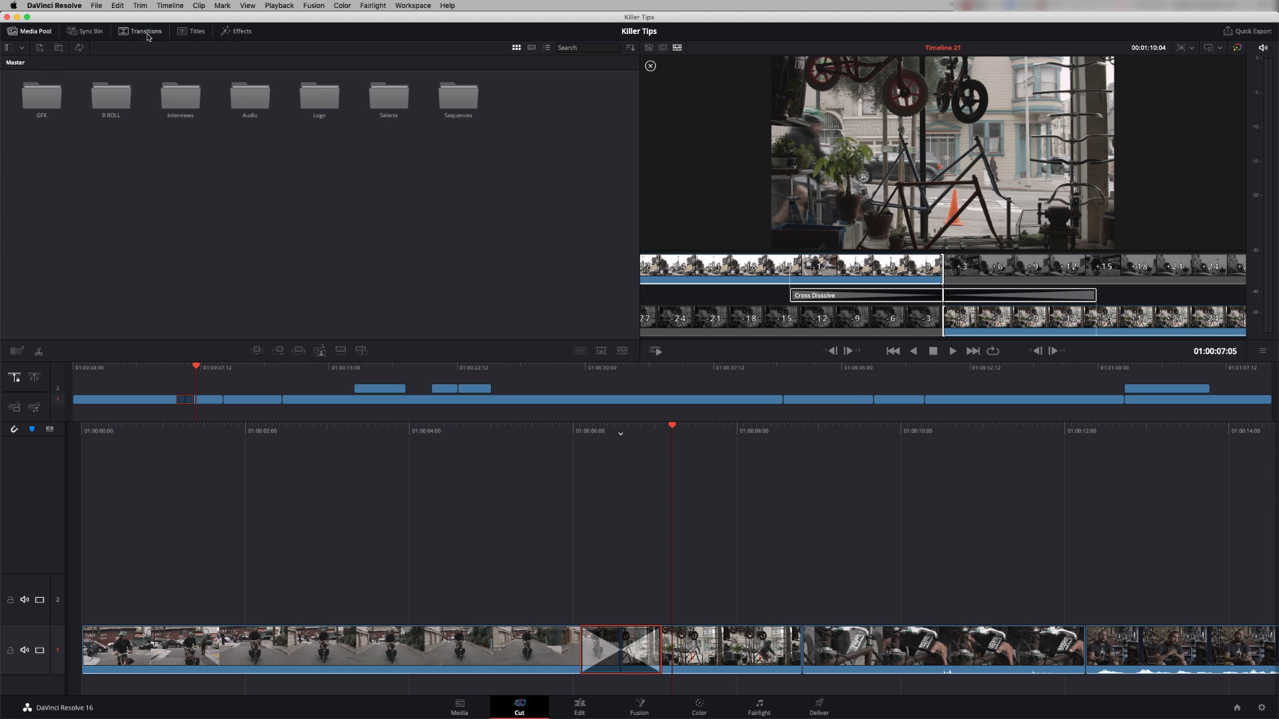
left_click(141, 31)
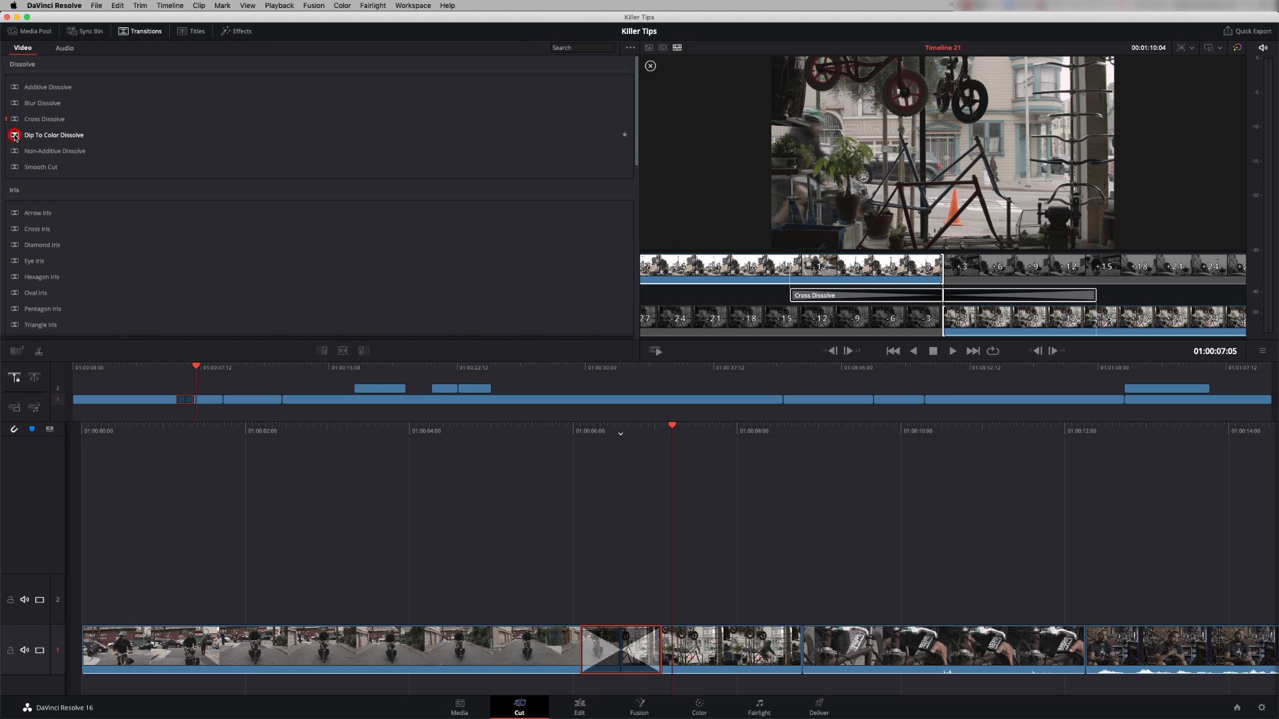
left_click_drag(14, 137, 620, 643)
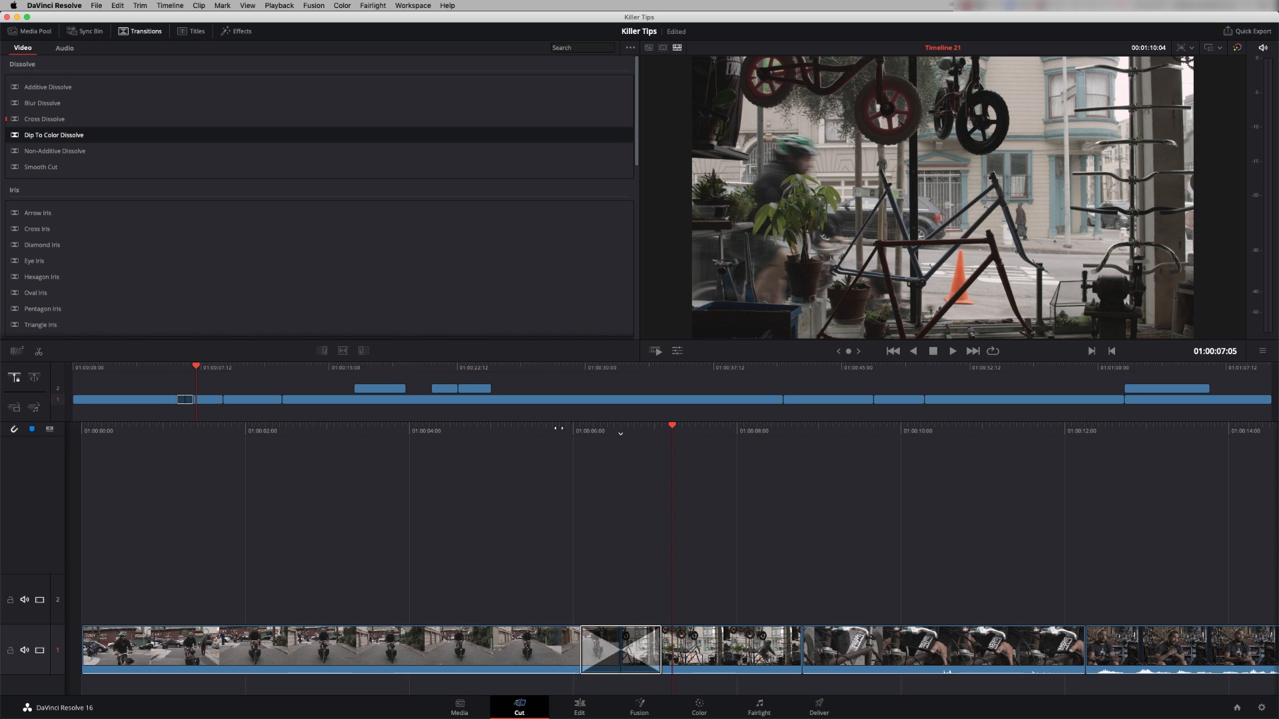
left_click_drag(558, 428, 586, 428)
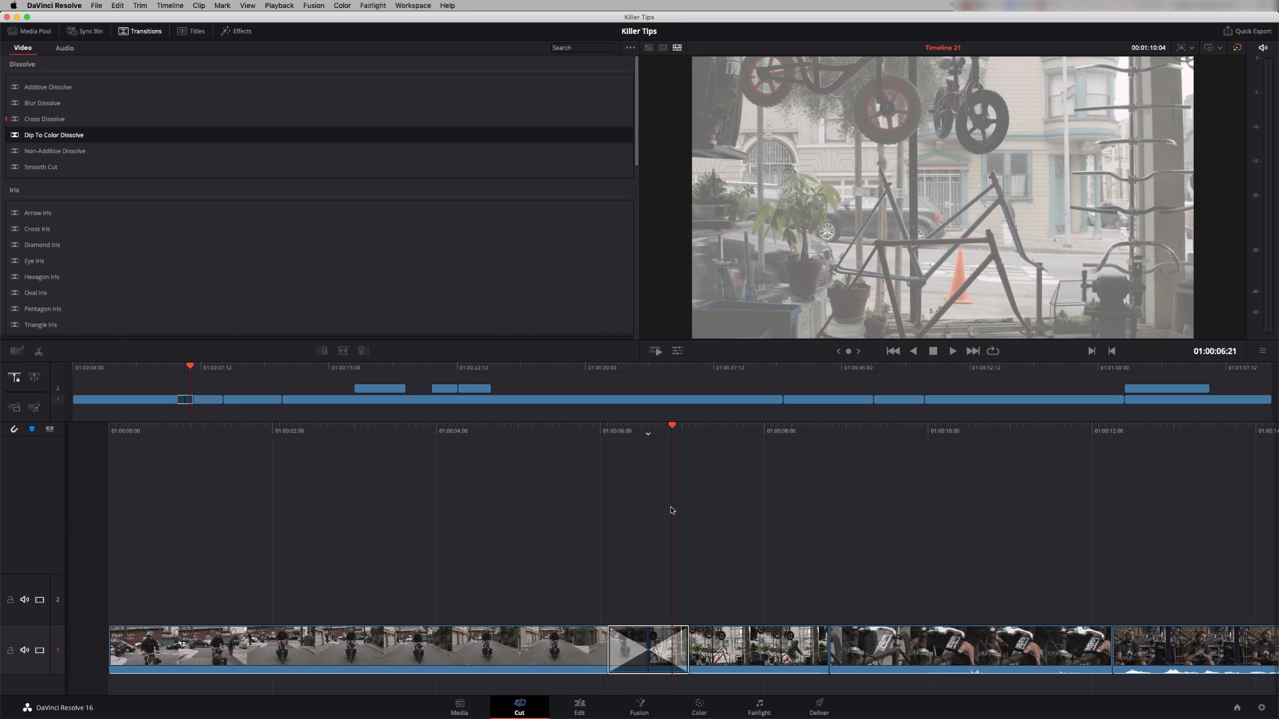
left_click(673, 424)
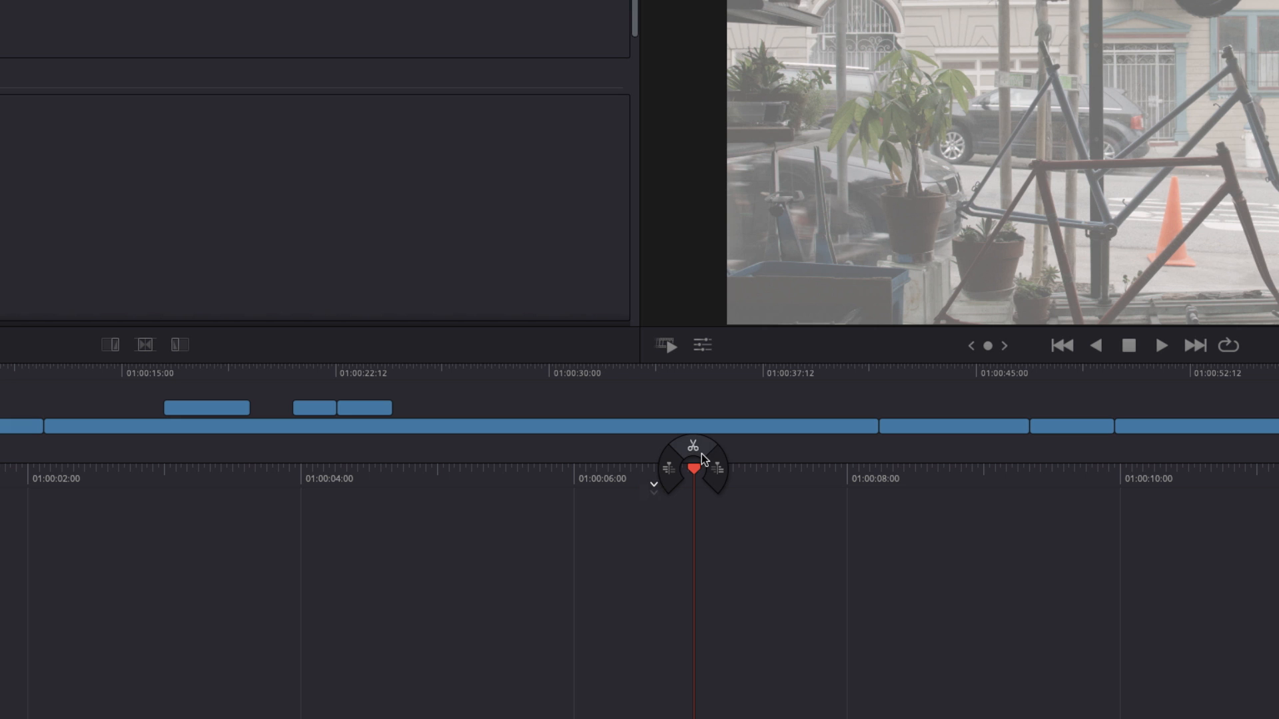
left_click(775, 454)
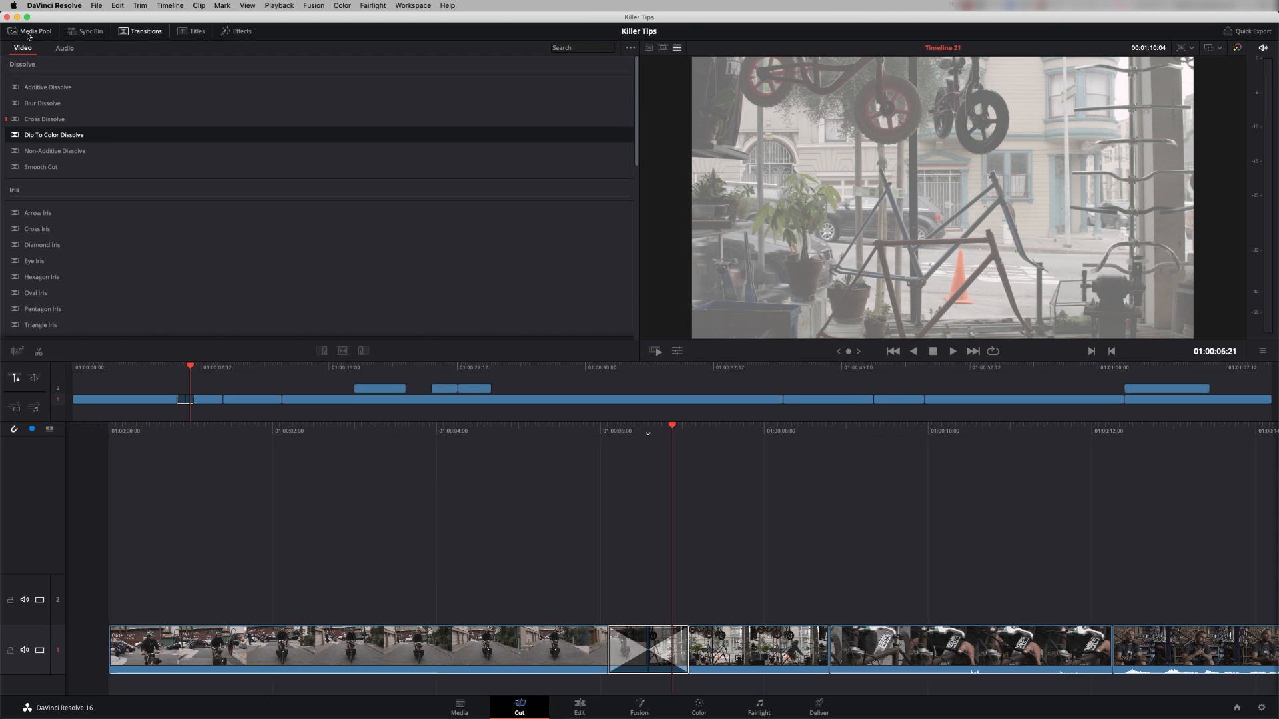
Open the KILLER TIPS EDIT 02 timeline and copy all clips on both tracks from 01:02:05:13 onwards
left_click(27, 33)
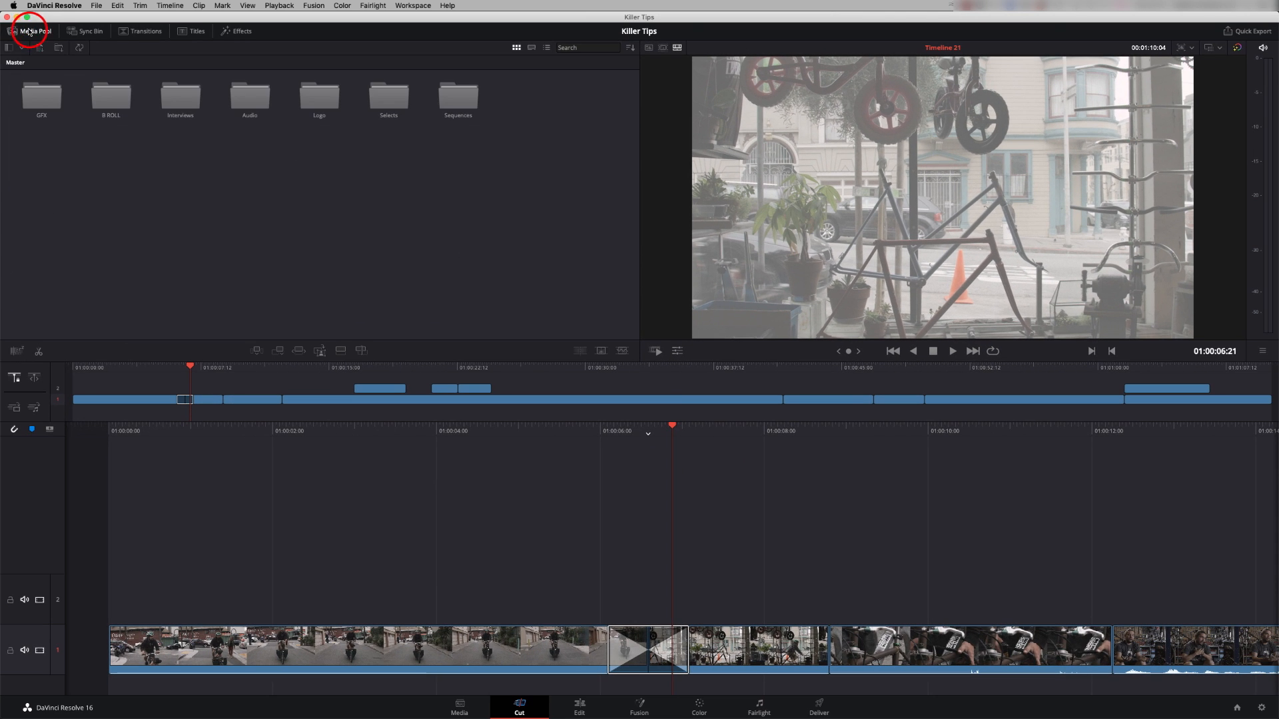
double_click(457, 99)
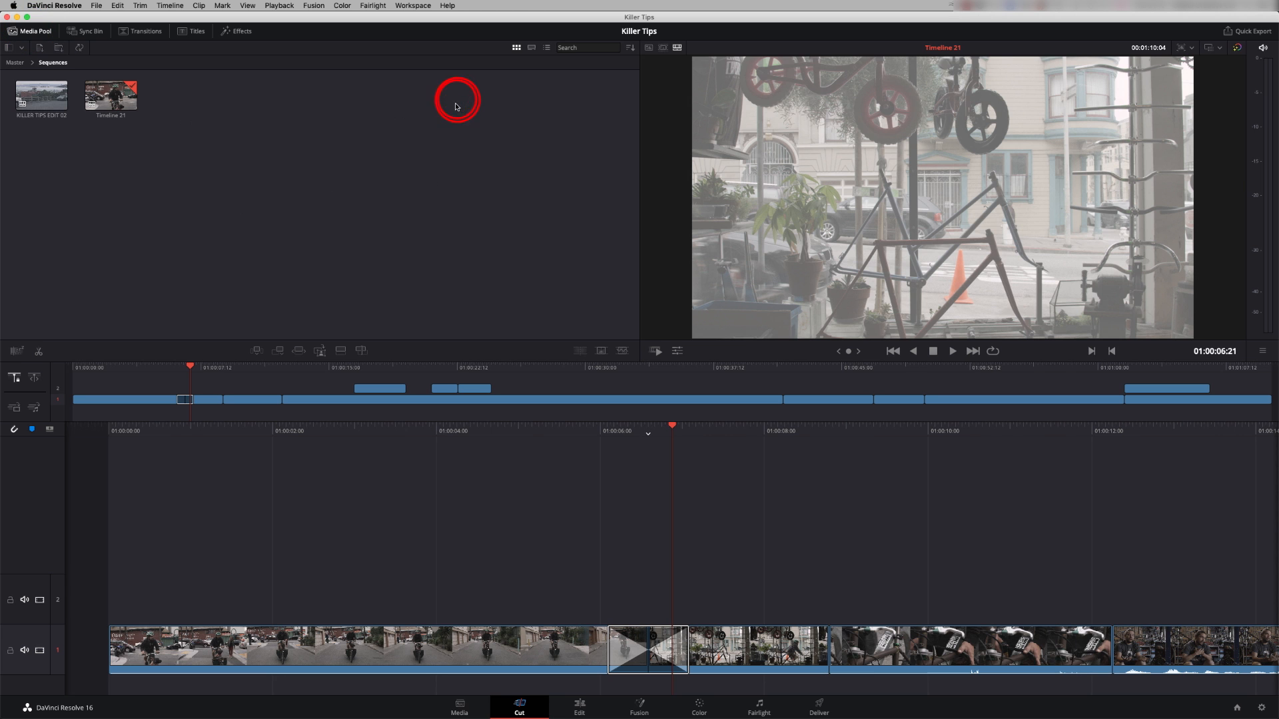
double_click(42, 95)
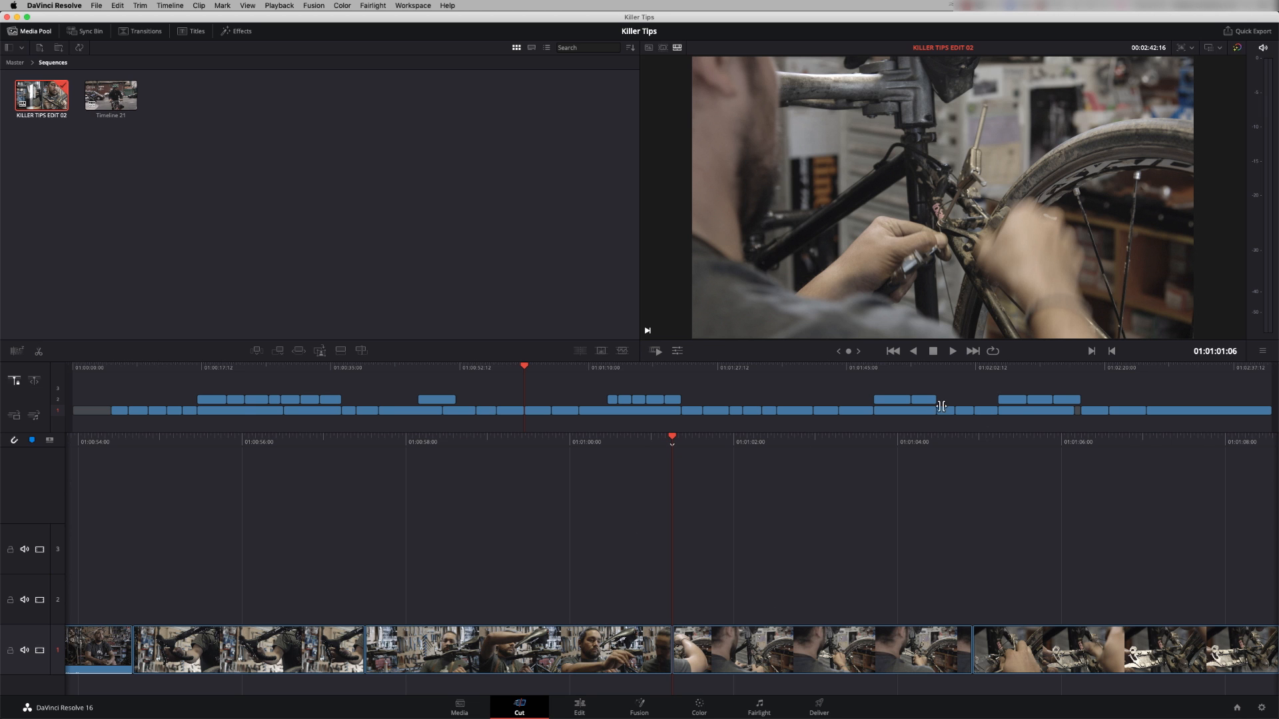
left_click(997, 376)
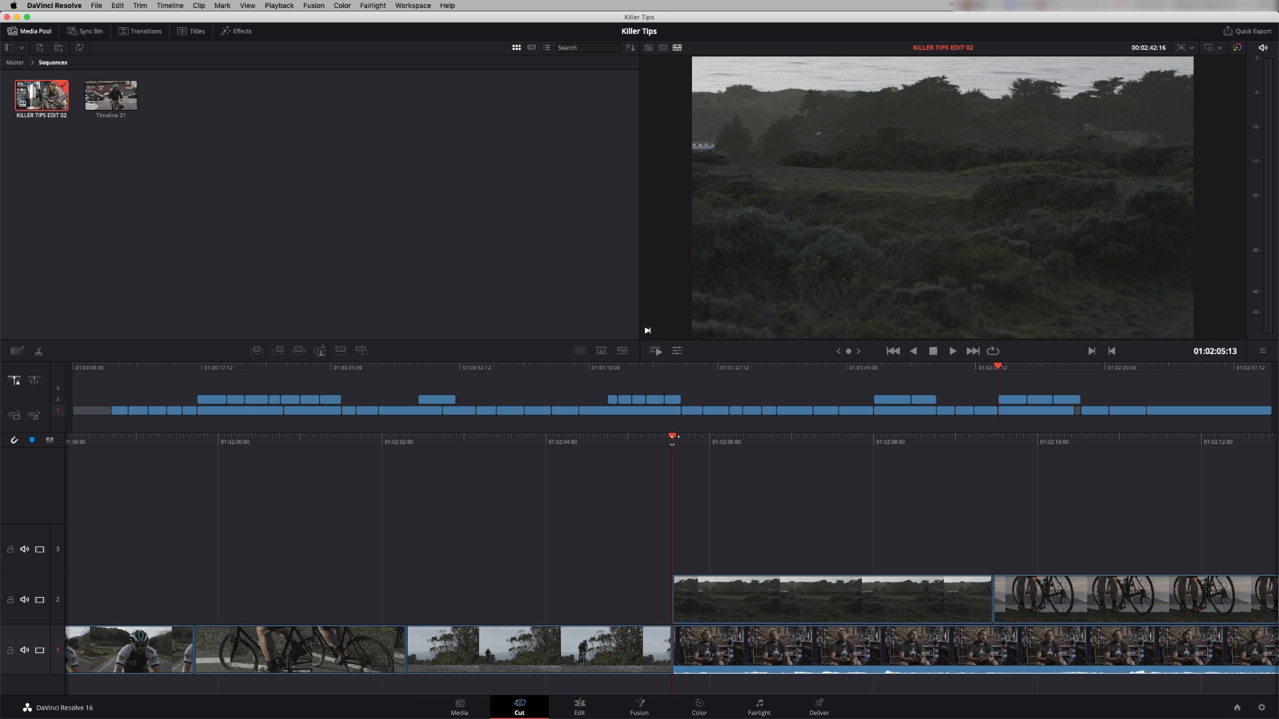
left_click(688, 441)
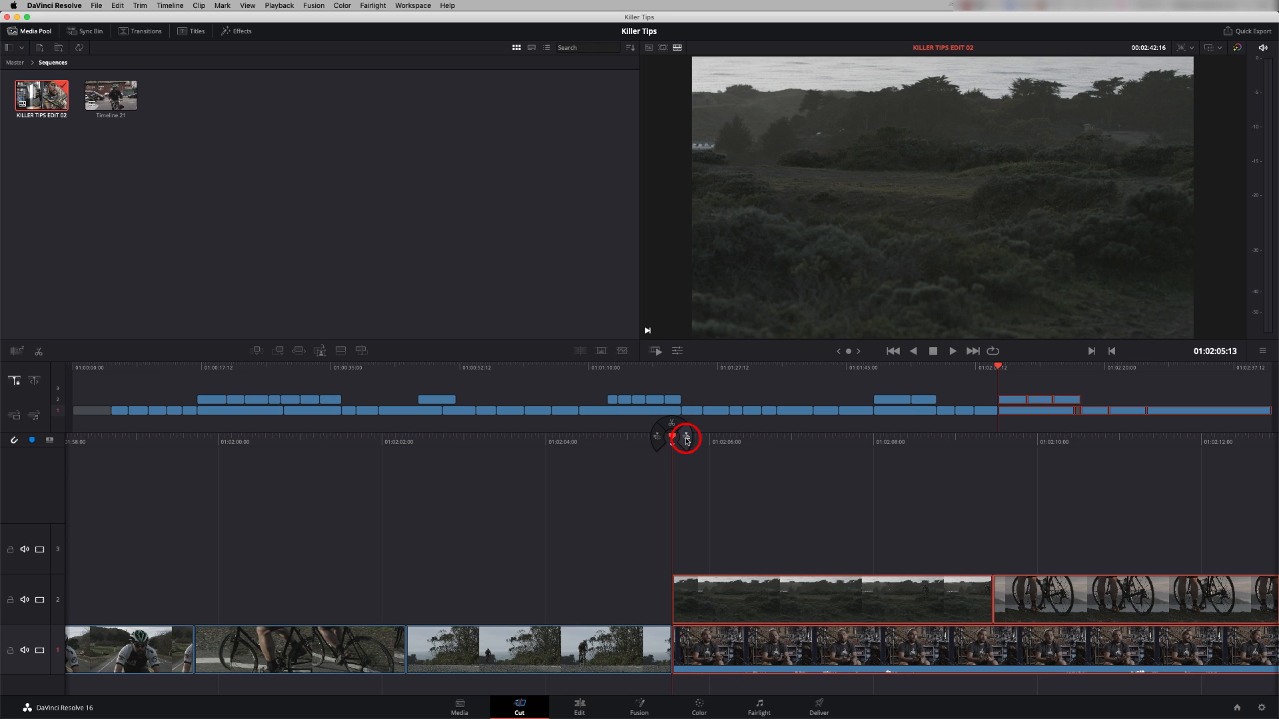
key("super+c")
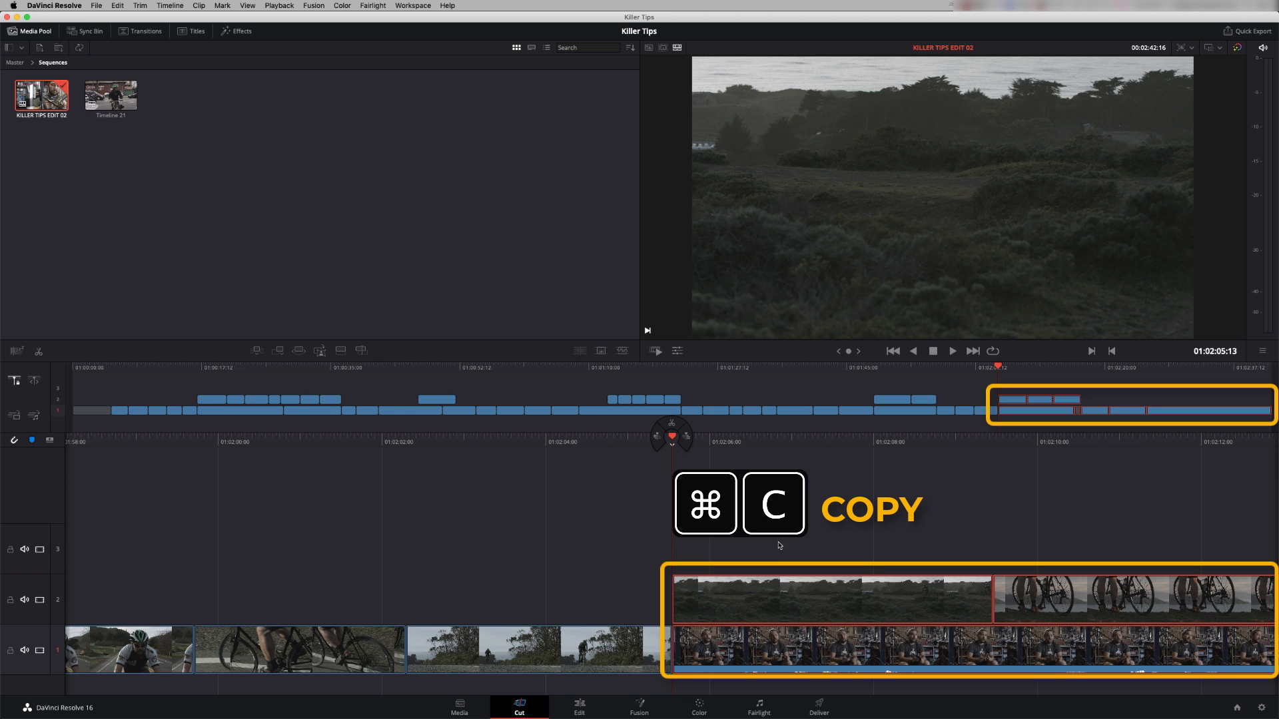
Return to Timeline 21 and paste the copied clips at its end, 01:01:10:04
left_click(109, 95)
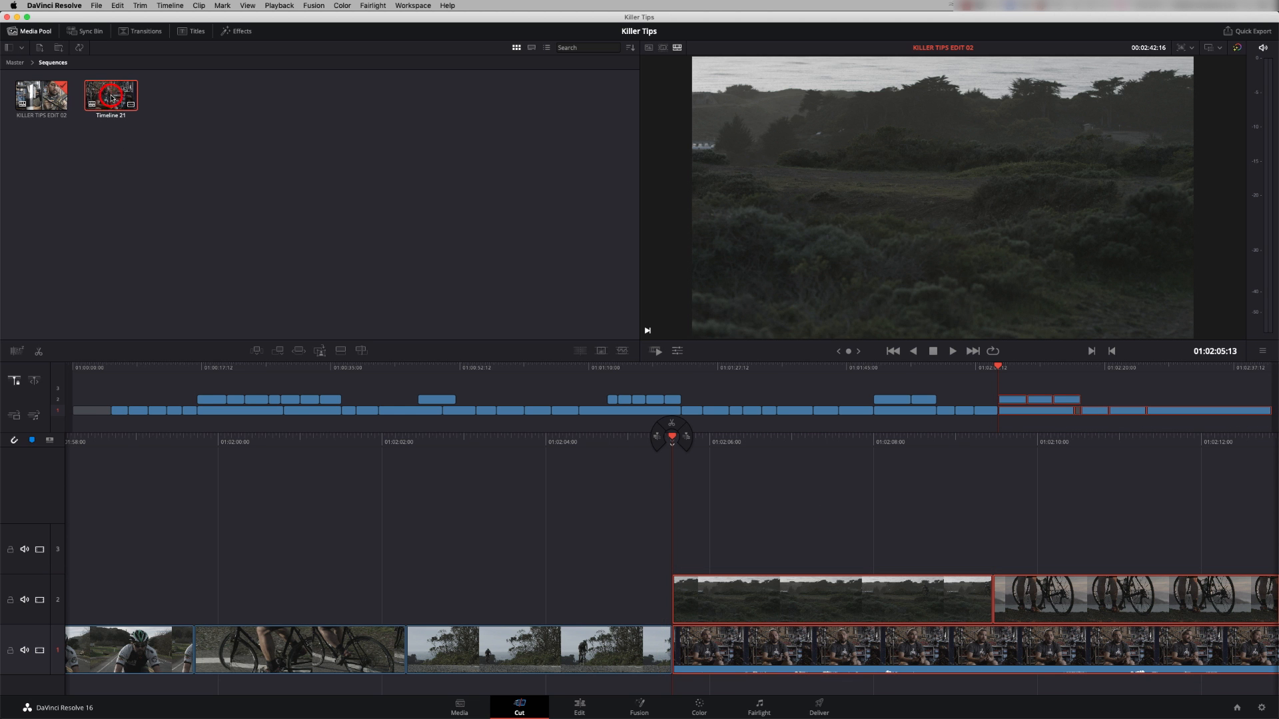
left_click_drag(385, 369, 1271, 388)
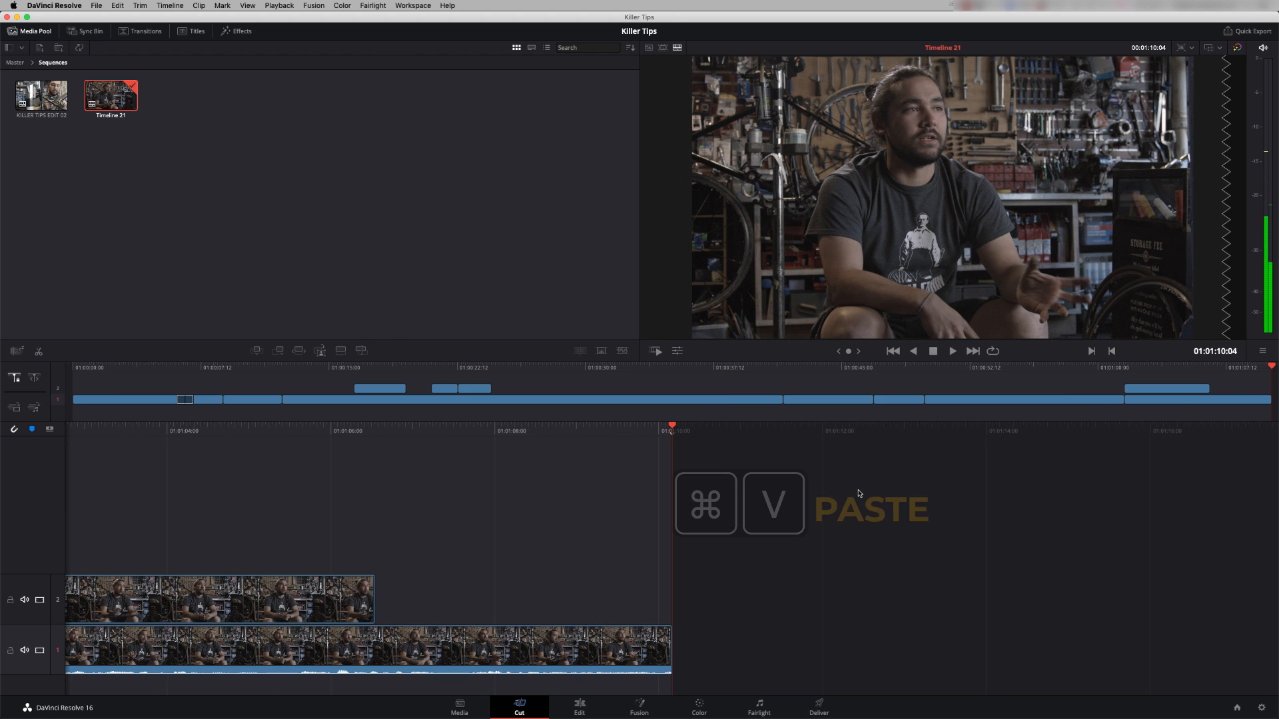
key("super+v")
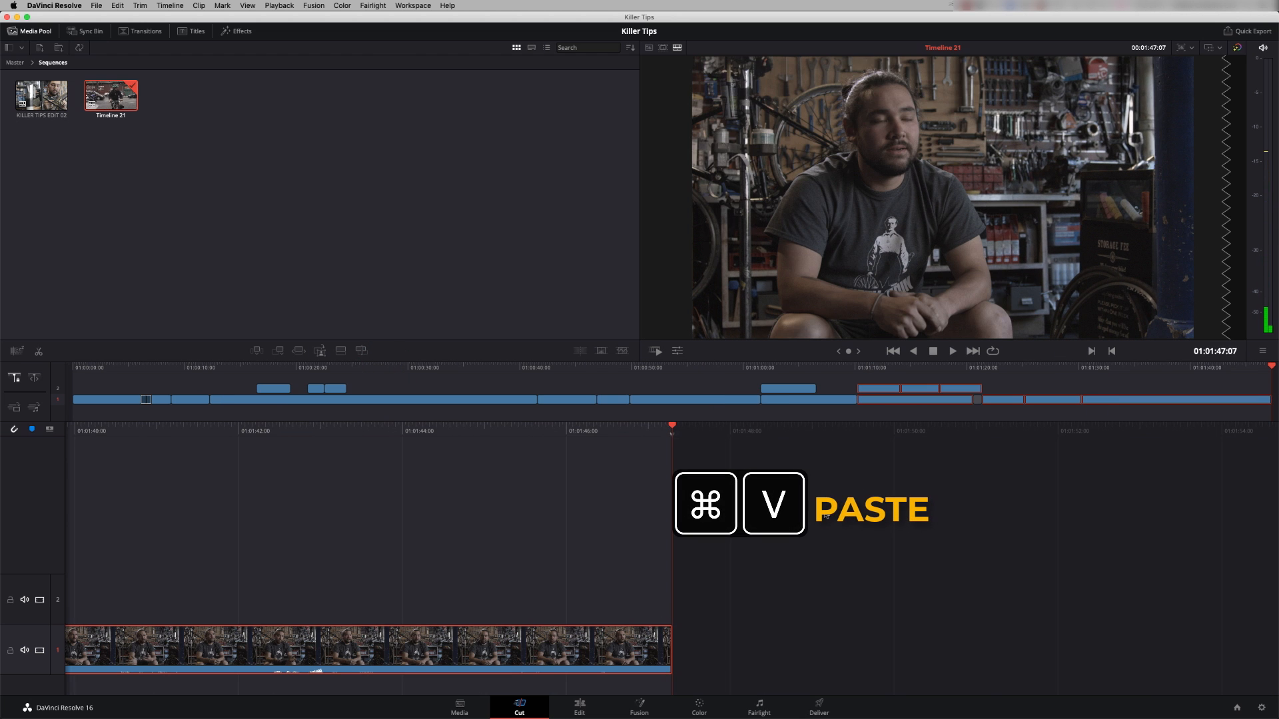
Toggle the landscape B-roll clip on track 2 between disabled and enabled at 01:01:12:00, and clear the selection
left_click_drag(983, 380, 888, 389)
mouse_move(672, 427)
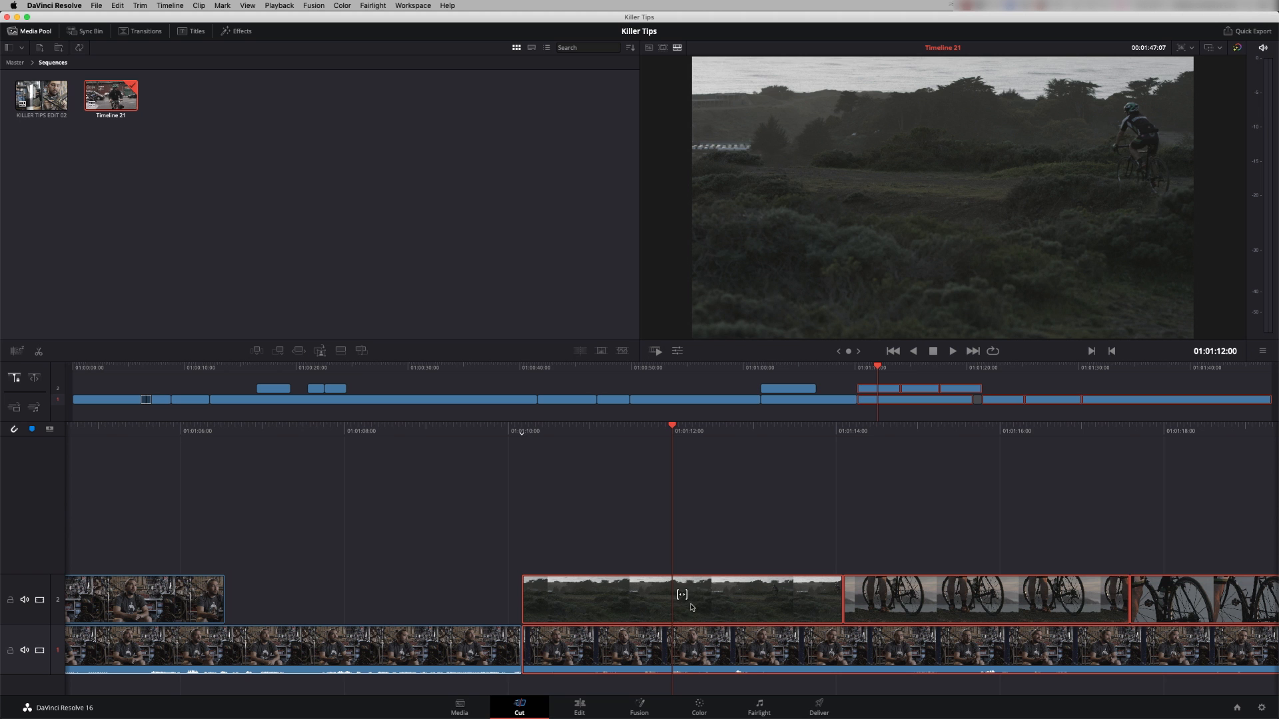
left_click(730, 545)
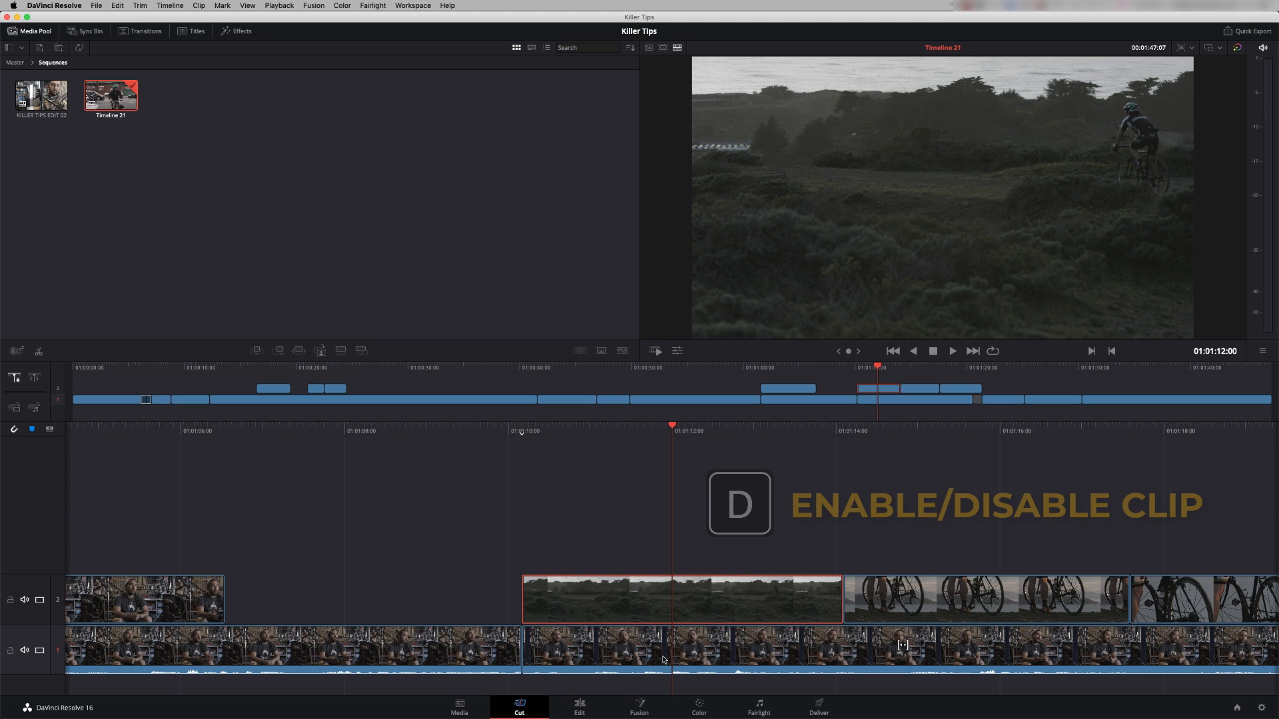
key("d")
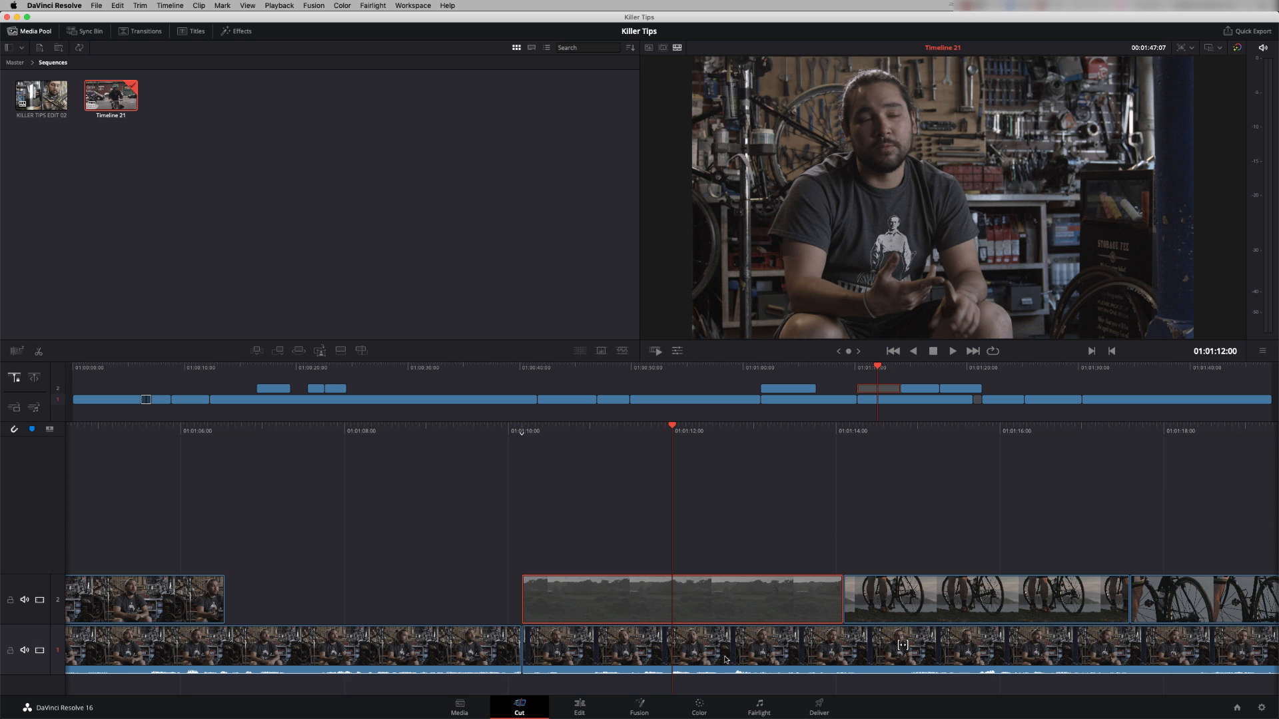
key("d")
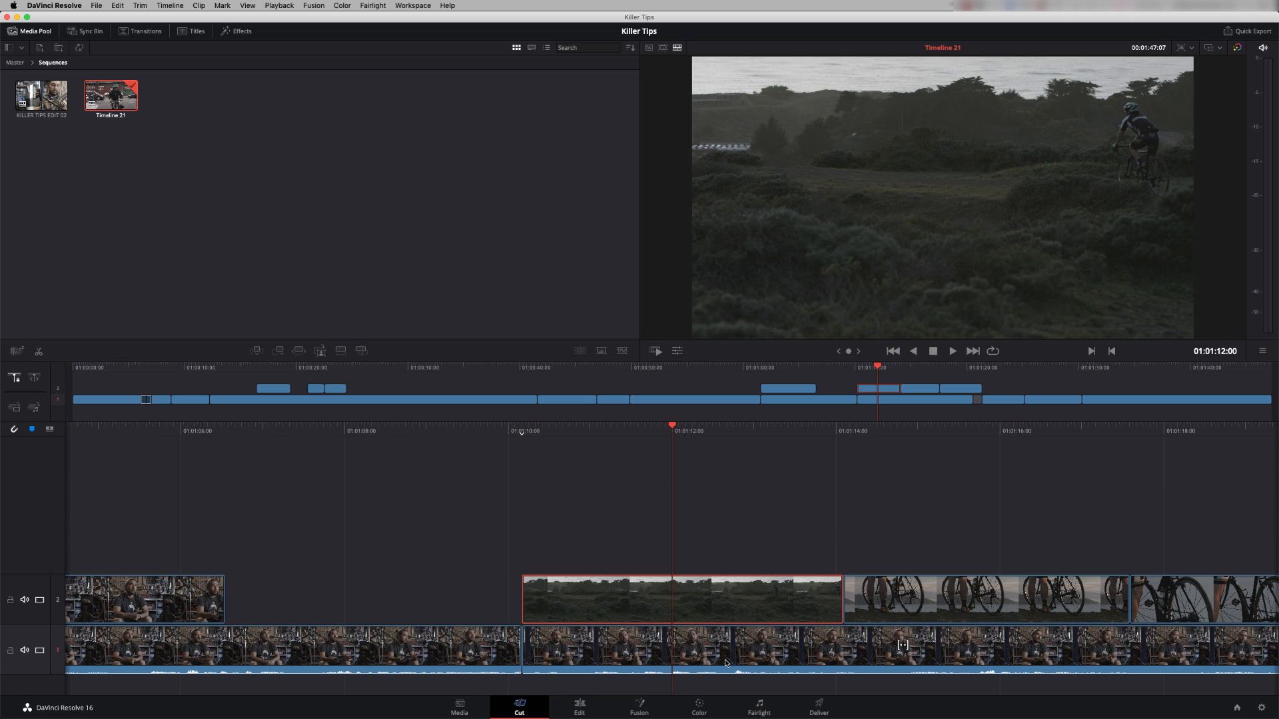
key("d")
key("d")
key("super+shift+a")
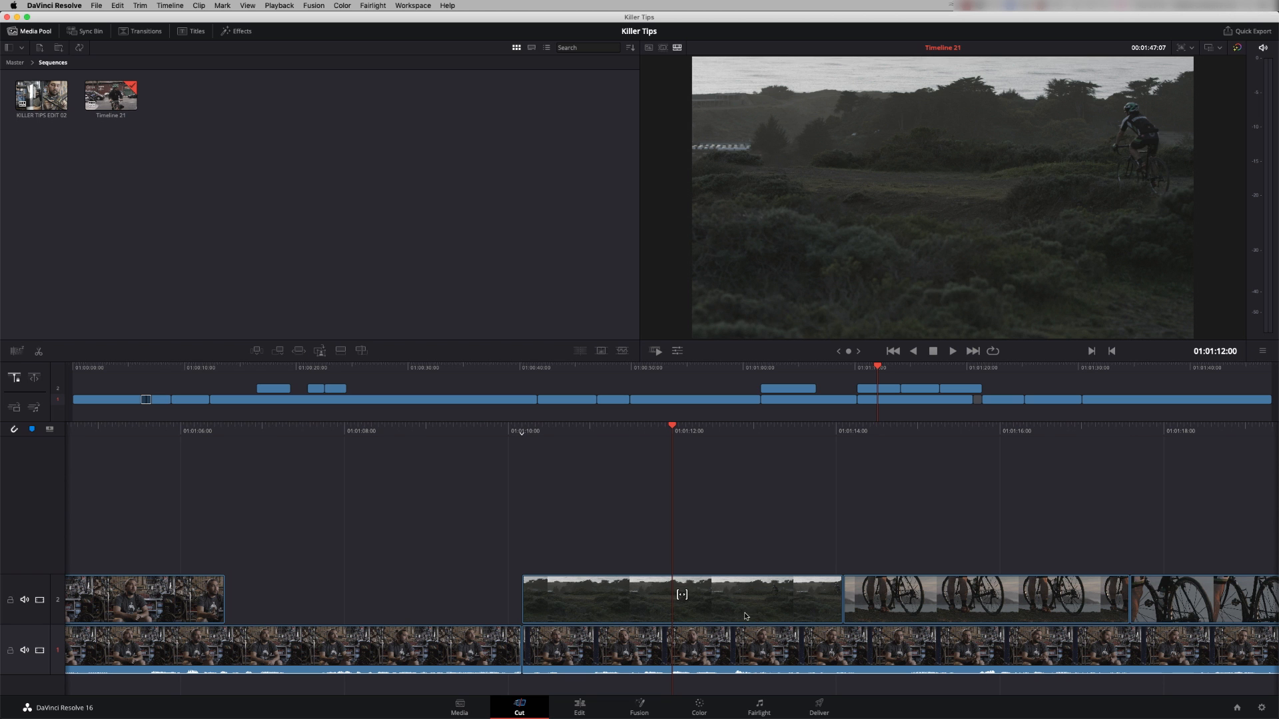
Play back and mute the mechanic close-up clip on track 2 around 01:00:18:08, checking its audio on the Edit page
left_click(282, 370)
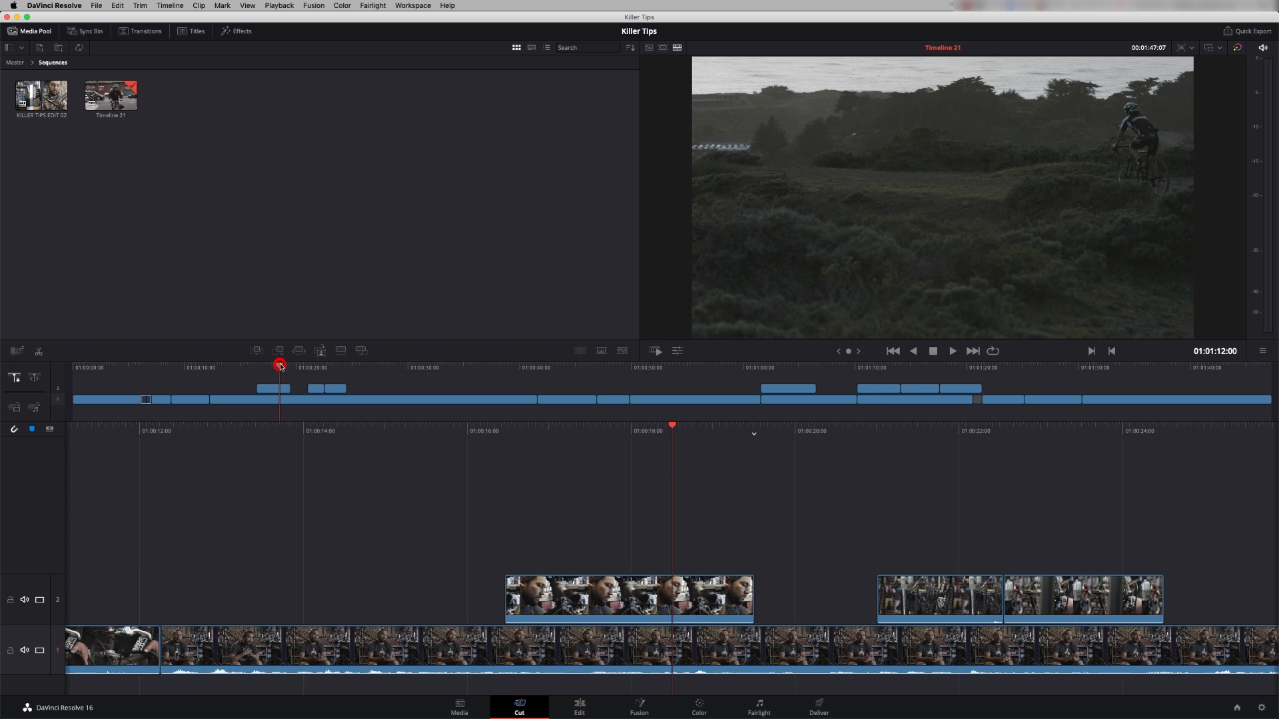
key("space")
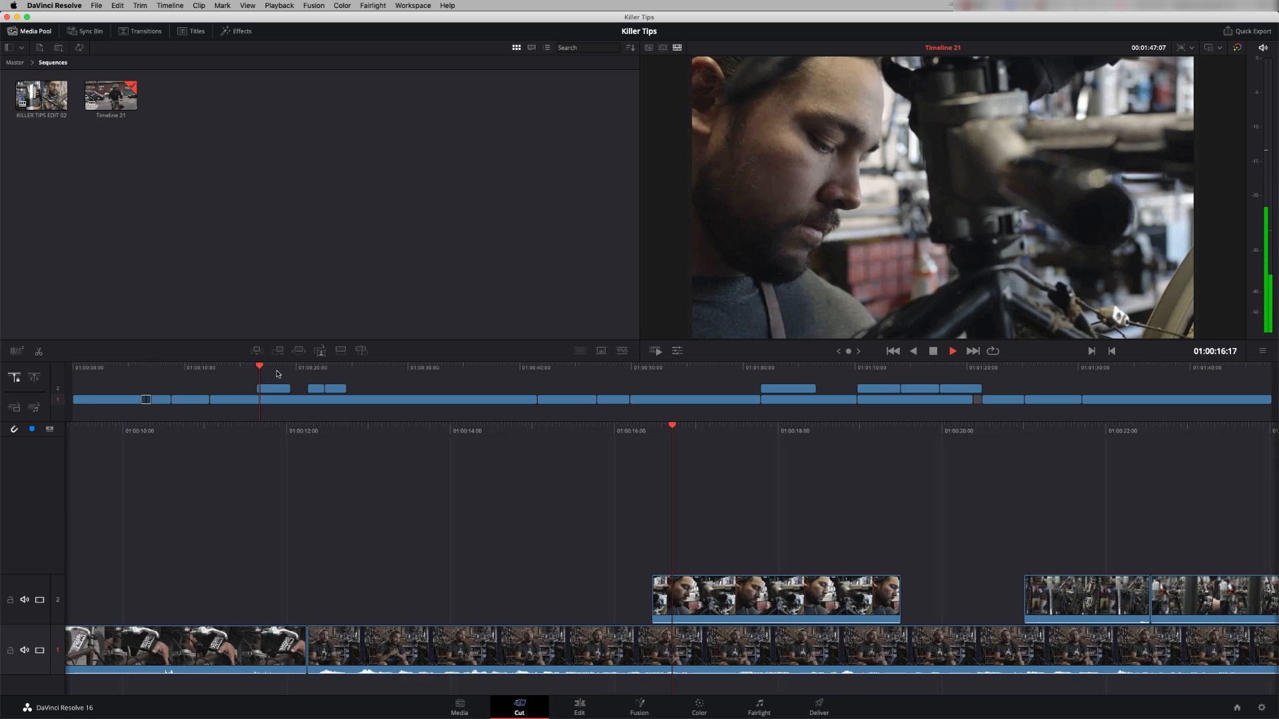
key("space")
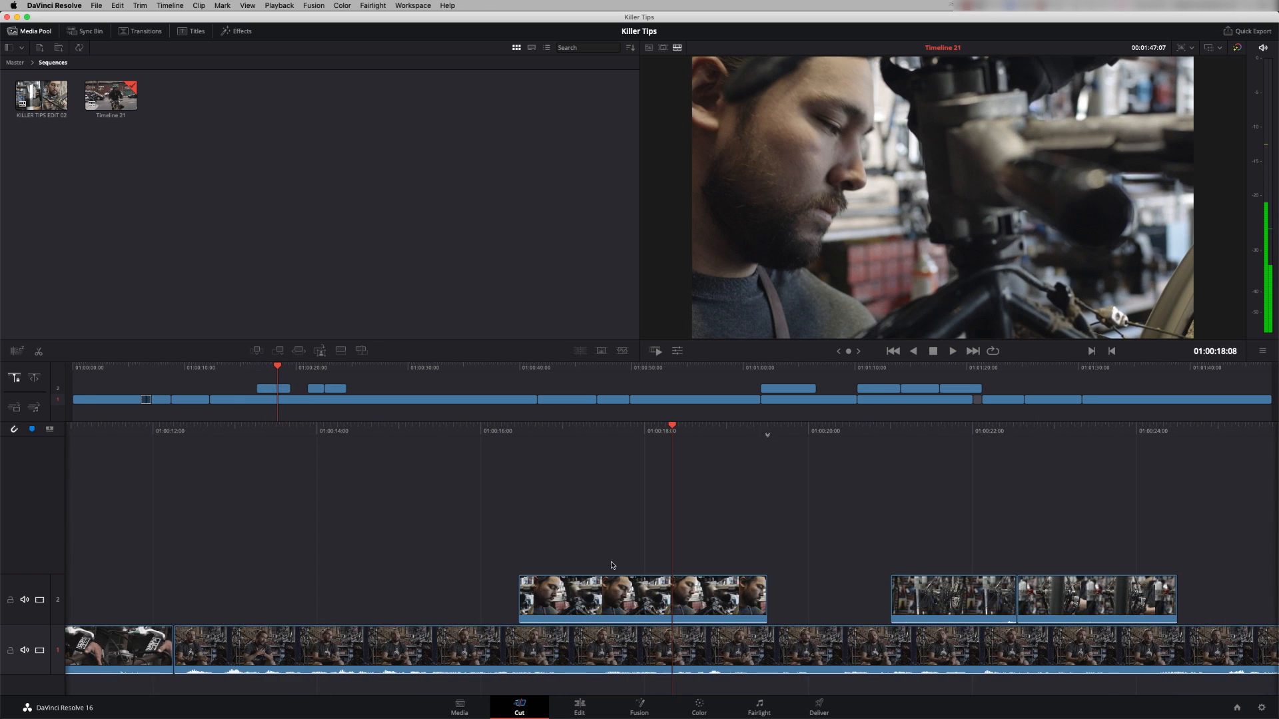
right_click(600, 595)
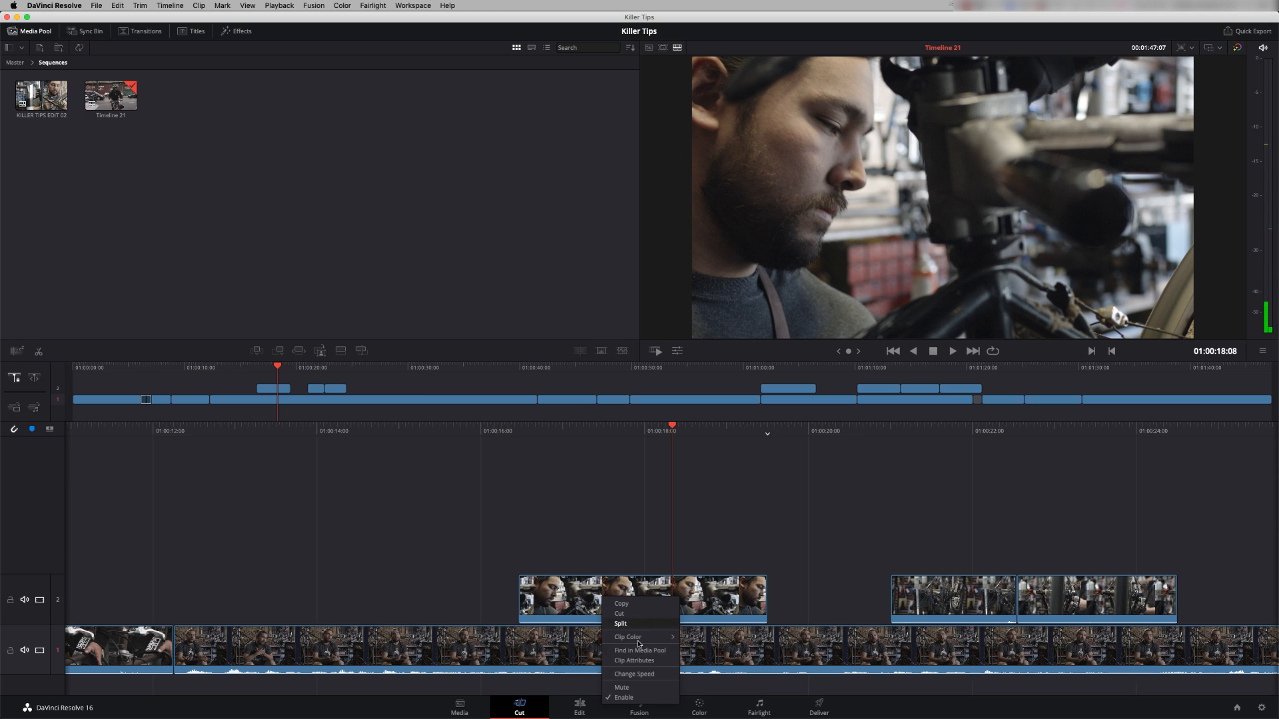
left_click(620, 687)
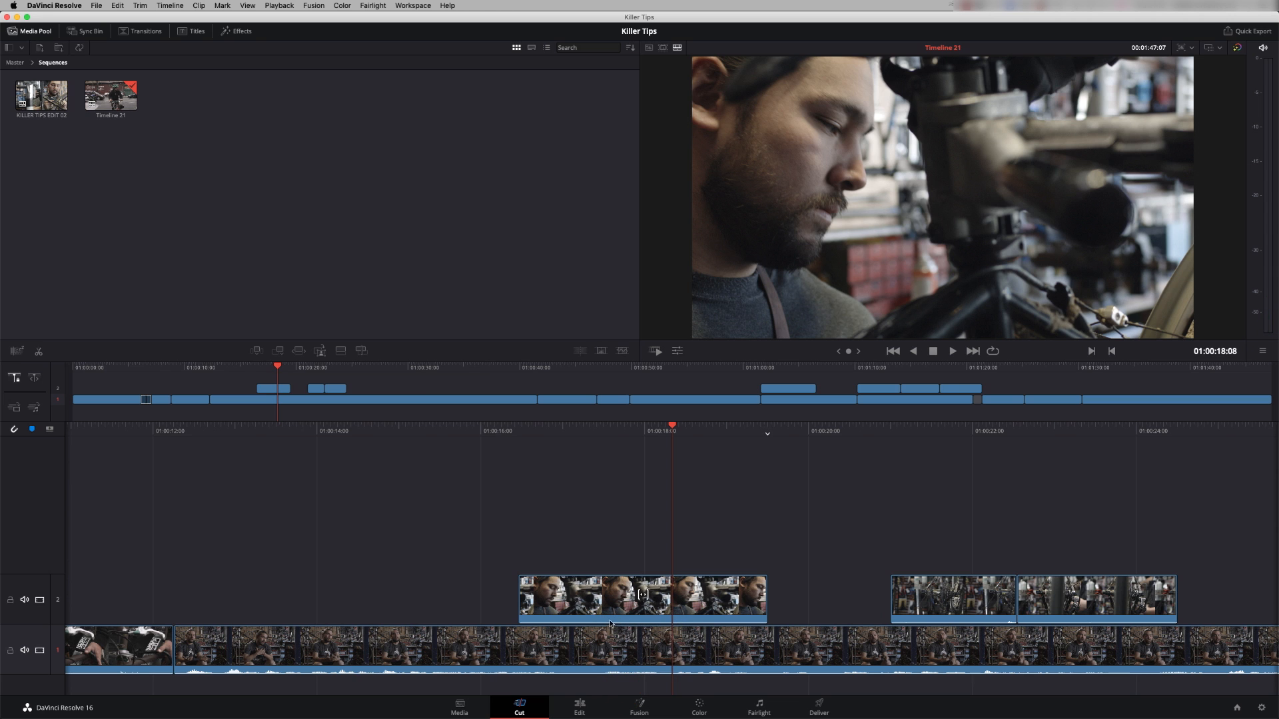
left_click(578, 708)
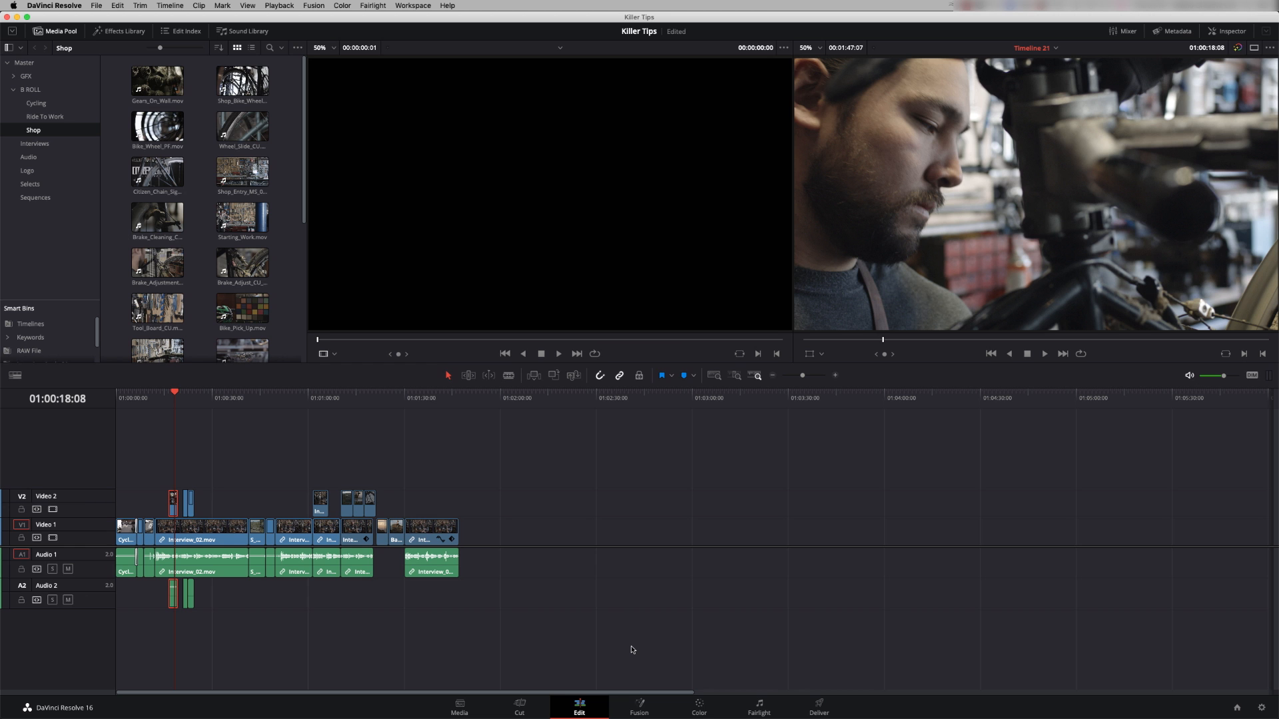
left_click(520, 707)
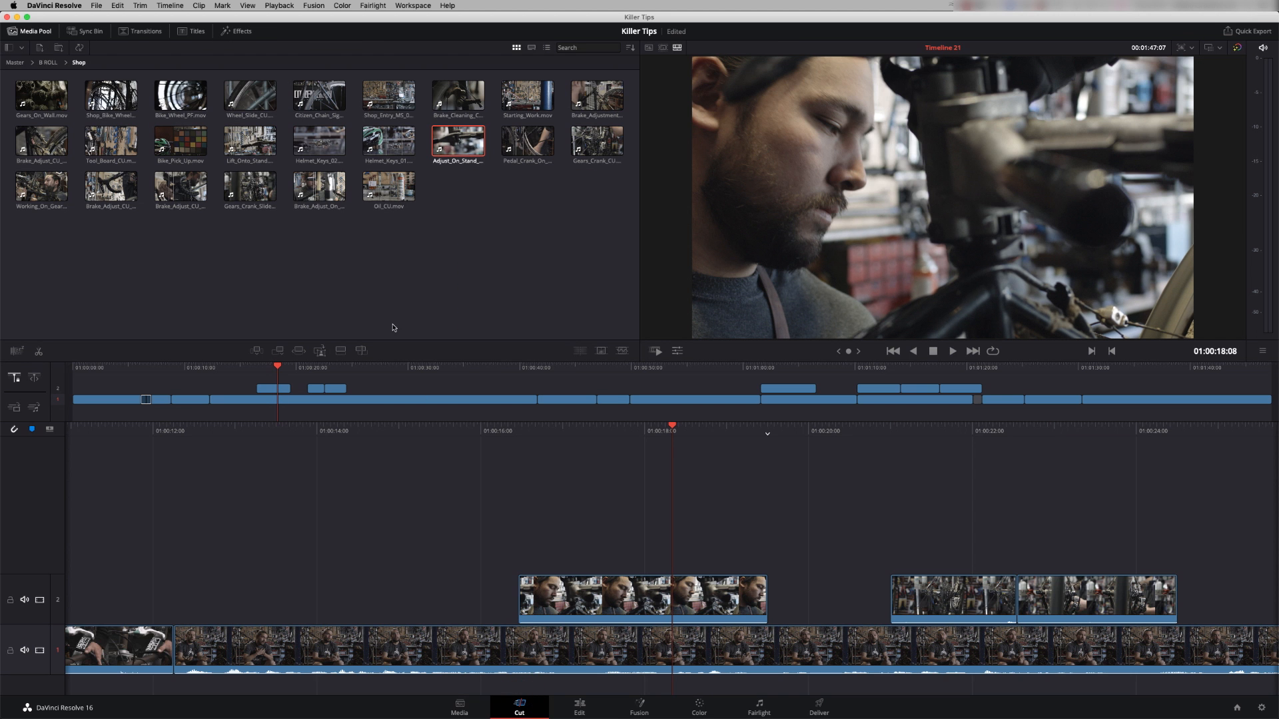
Add Awakening.wav from the Audio bin as a separate audio track at the start of Timeline 21
left_click(16, 61)
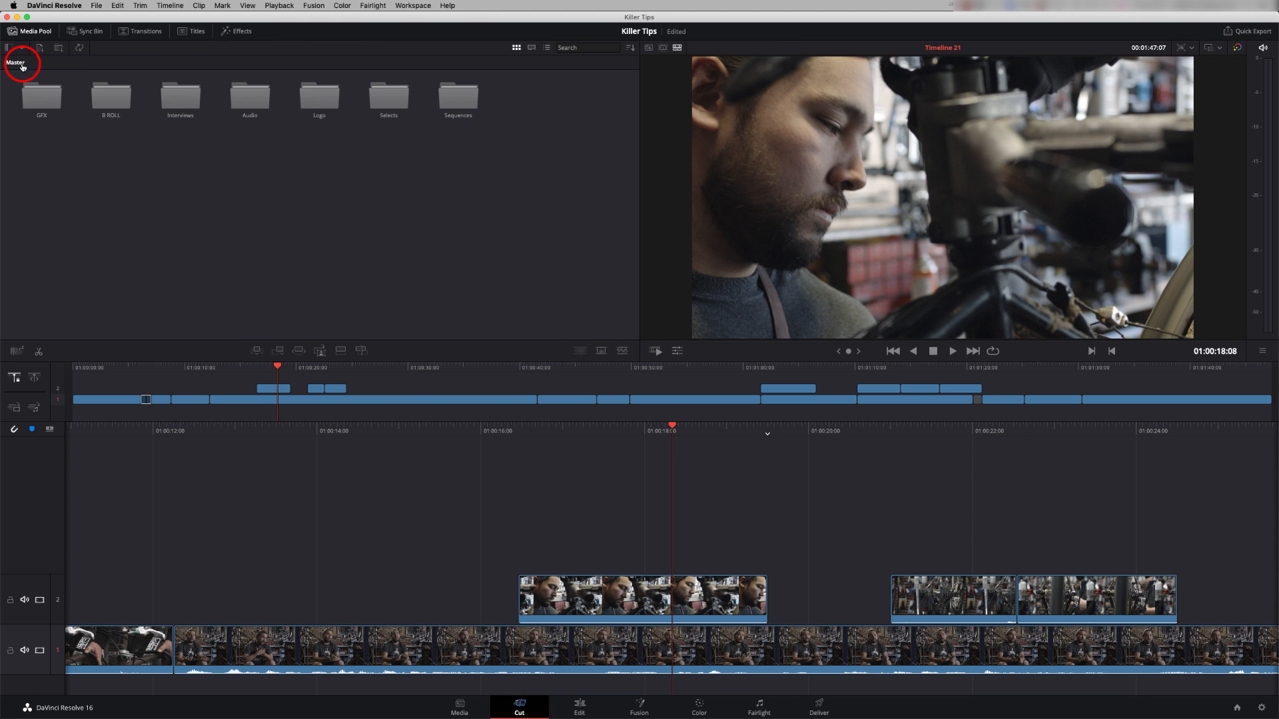
double_click(254, 103)
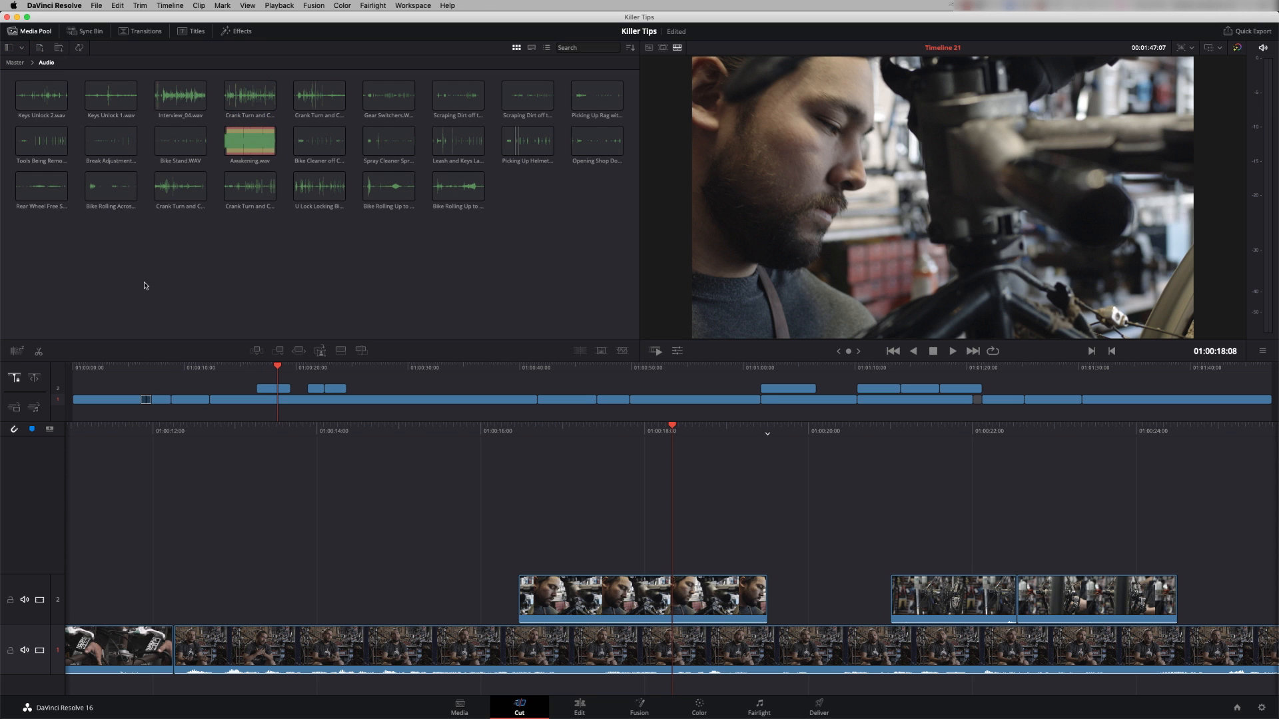
left_click_drag(243, 142, 78, 423)
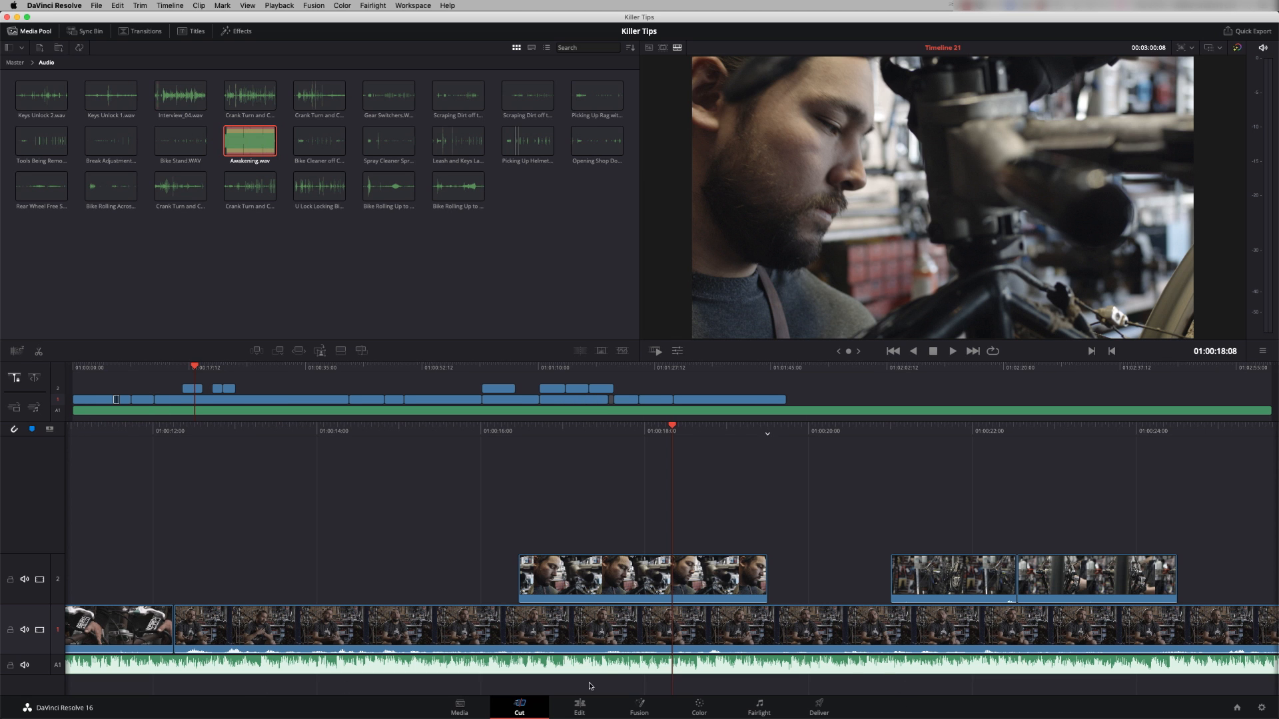
Play back and lower the clip volume at the mechanic close-up around 01:00:19:03, checking the audio tracks on the Edit page
key("space")
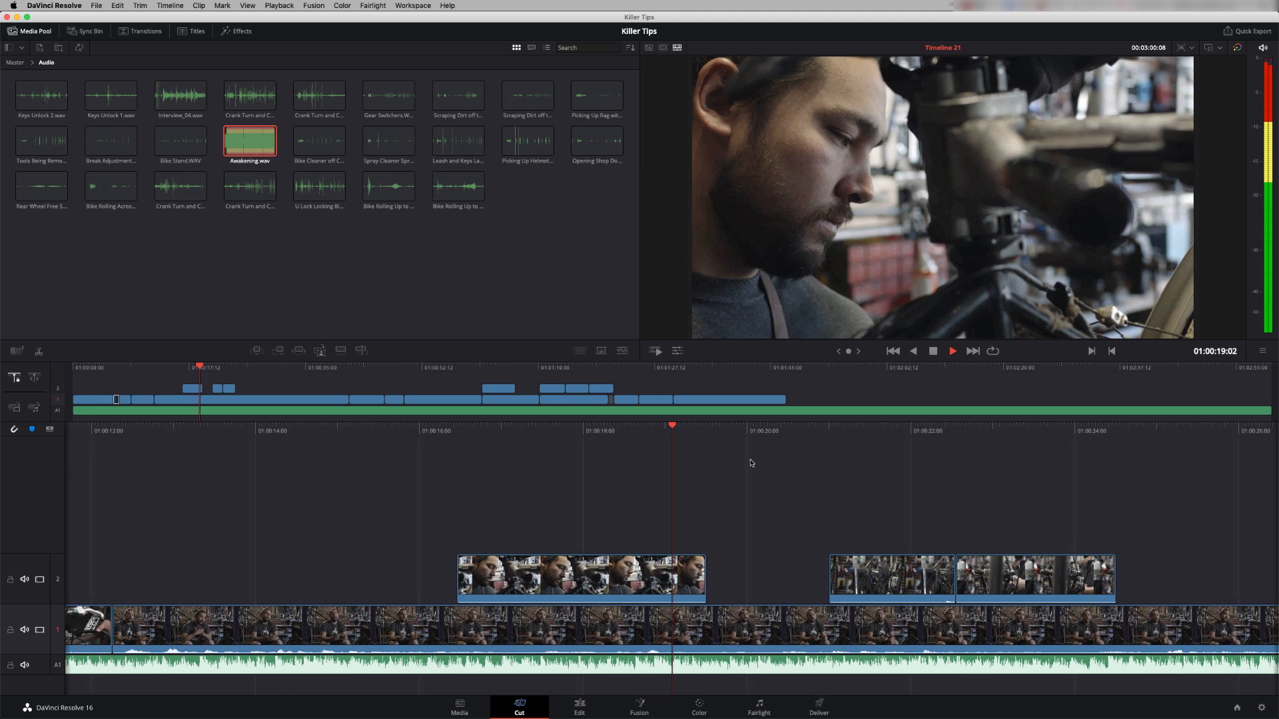
left_click(677, 351)
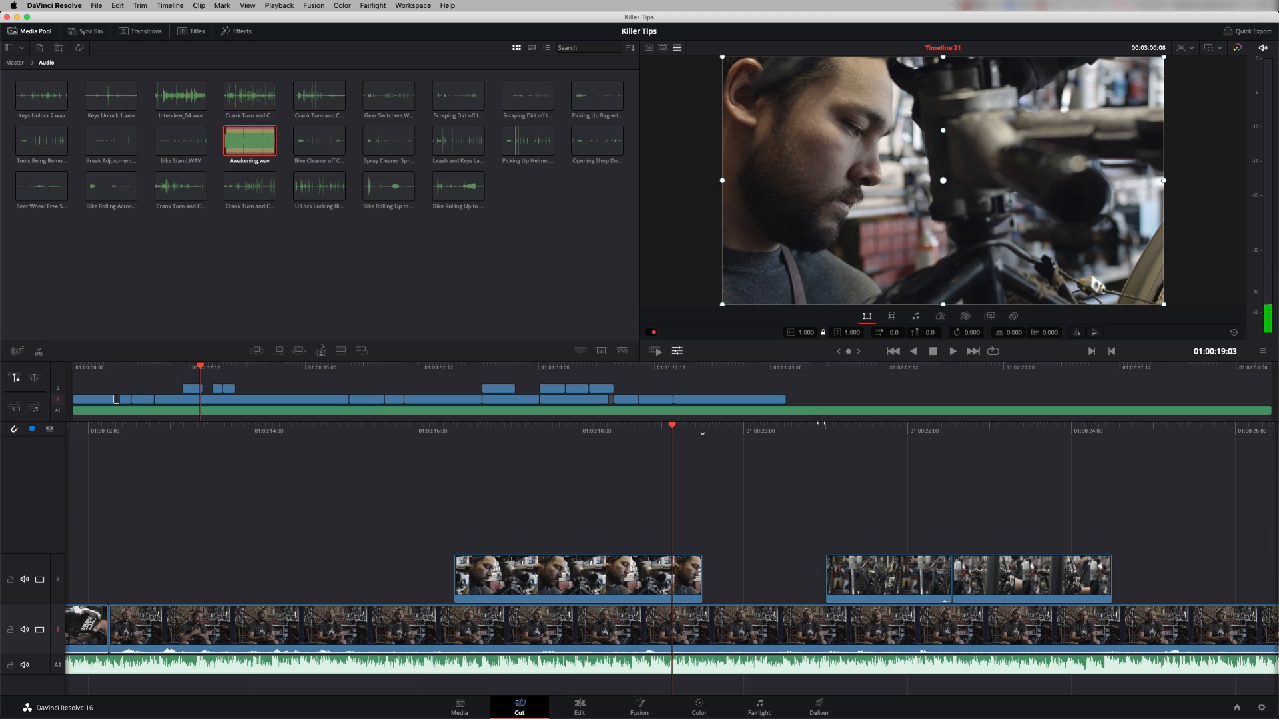
left_click(916, 315)
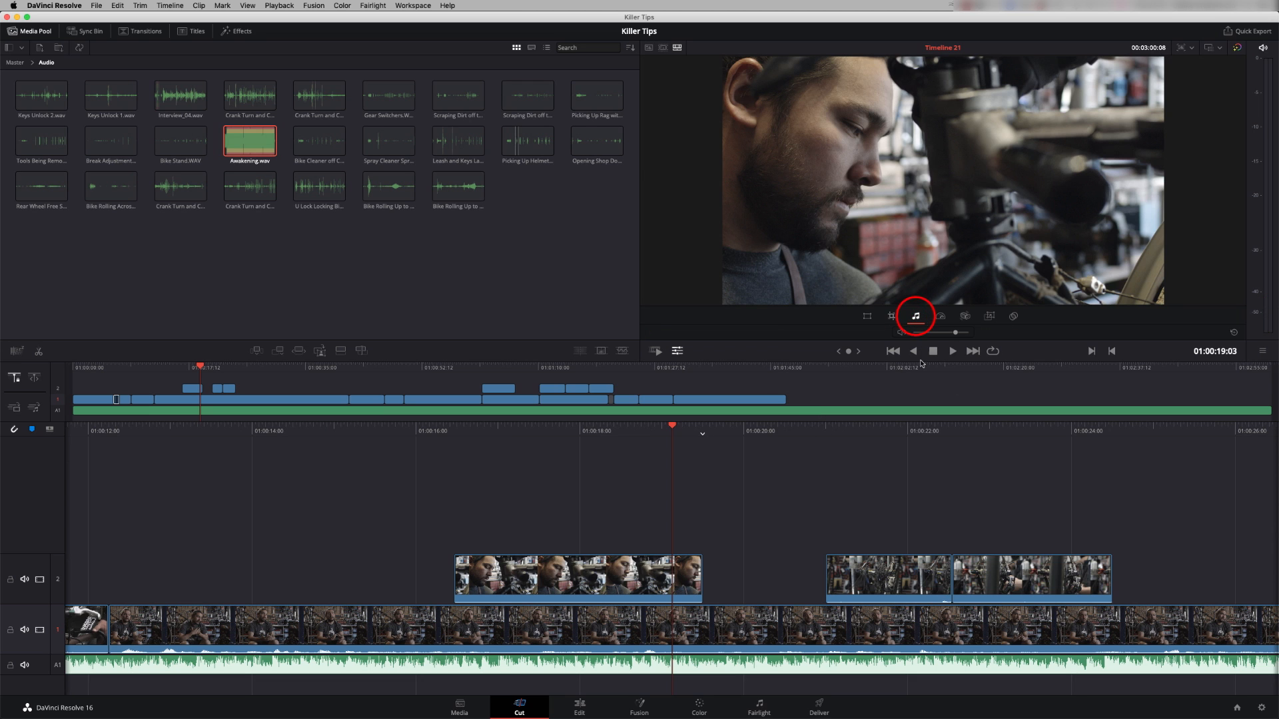
left_click_drag(954, 334, 927, 335)
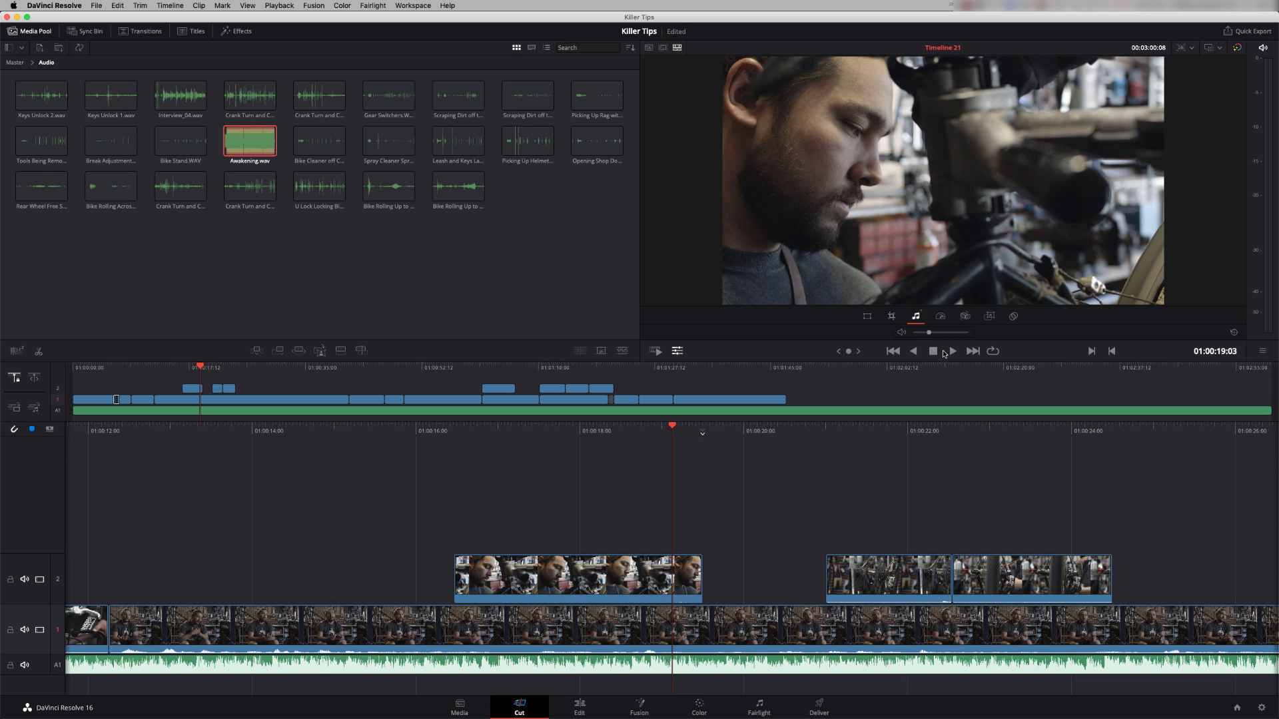
left_click(946, 352)
left_click_drag(928, 333, 922, 335)
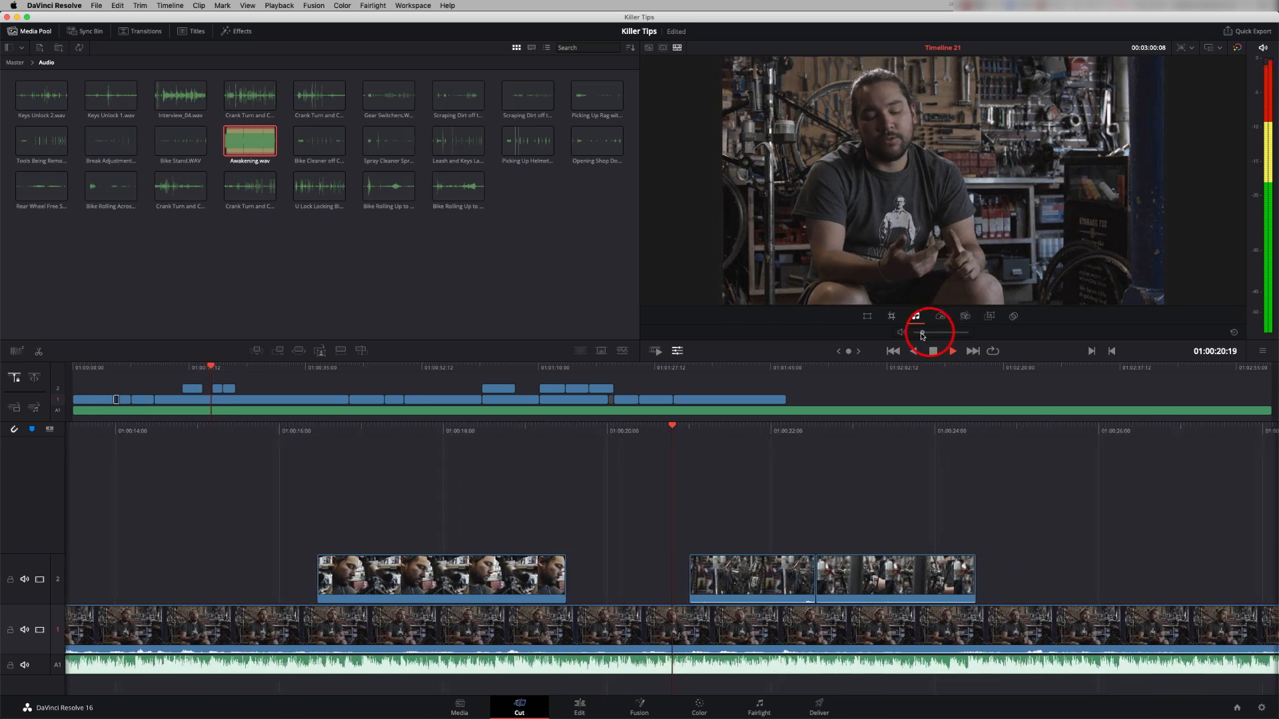
left_click(580, 707)
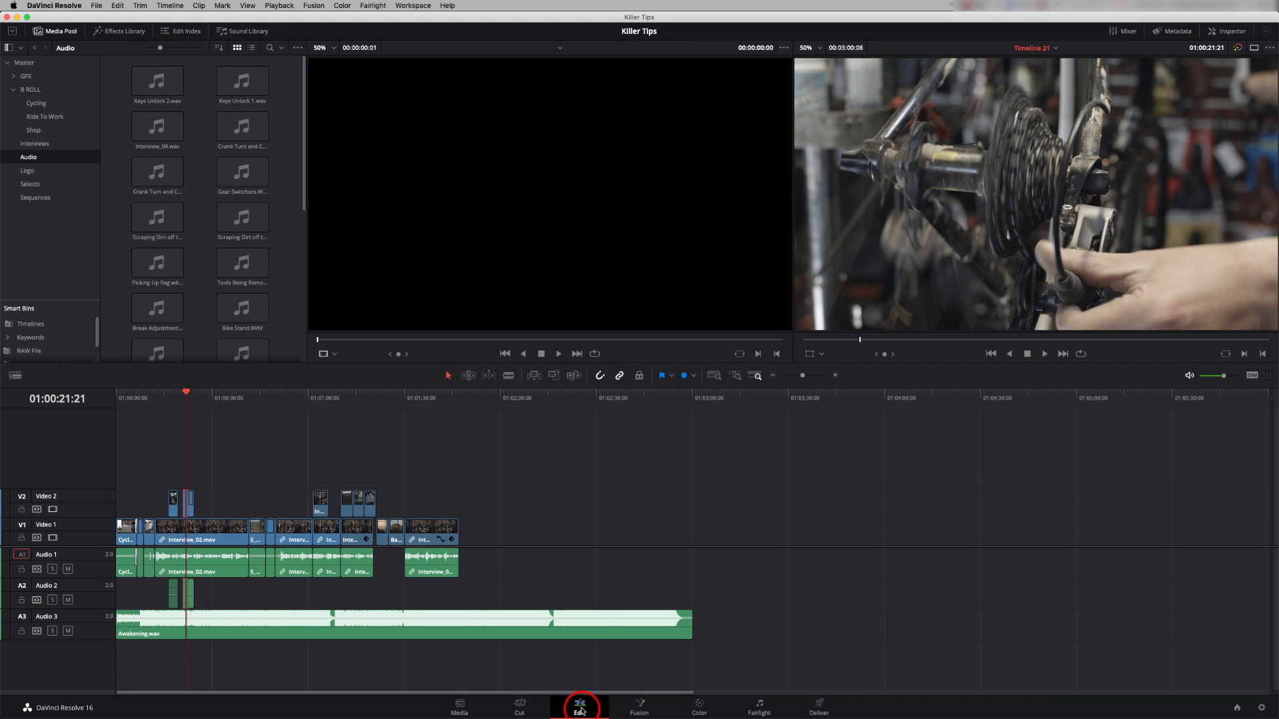
left_click(518, 707)
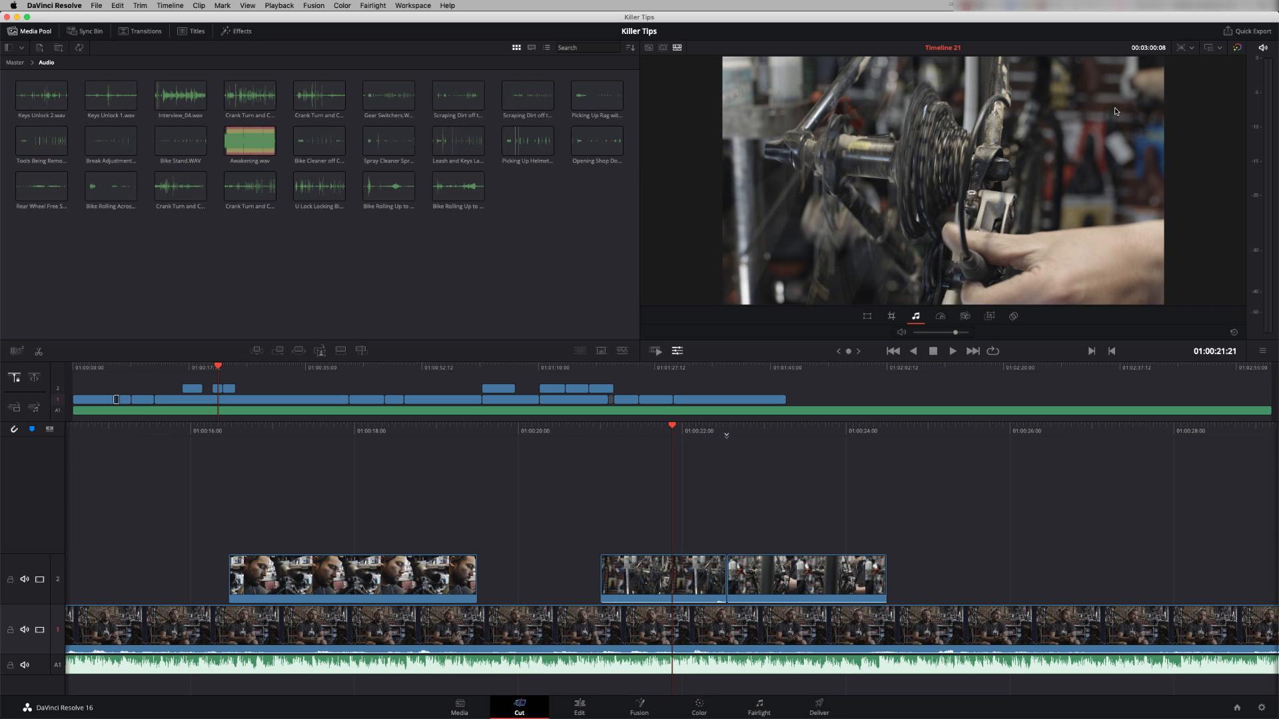
View the Quick Export options for Timeline 21, close them without exporting, and show the full render settings on the Deliver page
left_click(1239, 34)
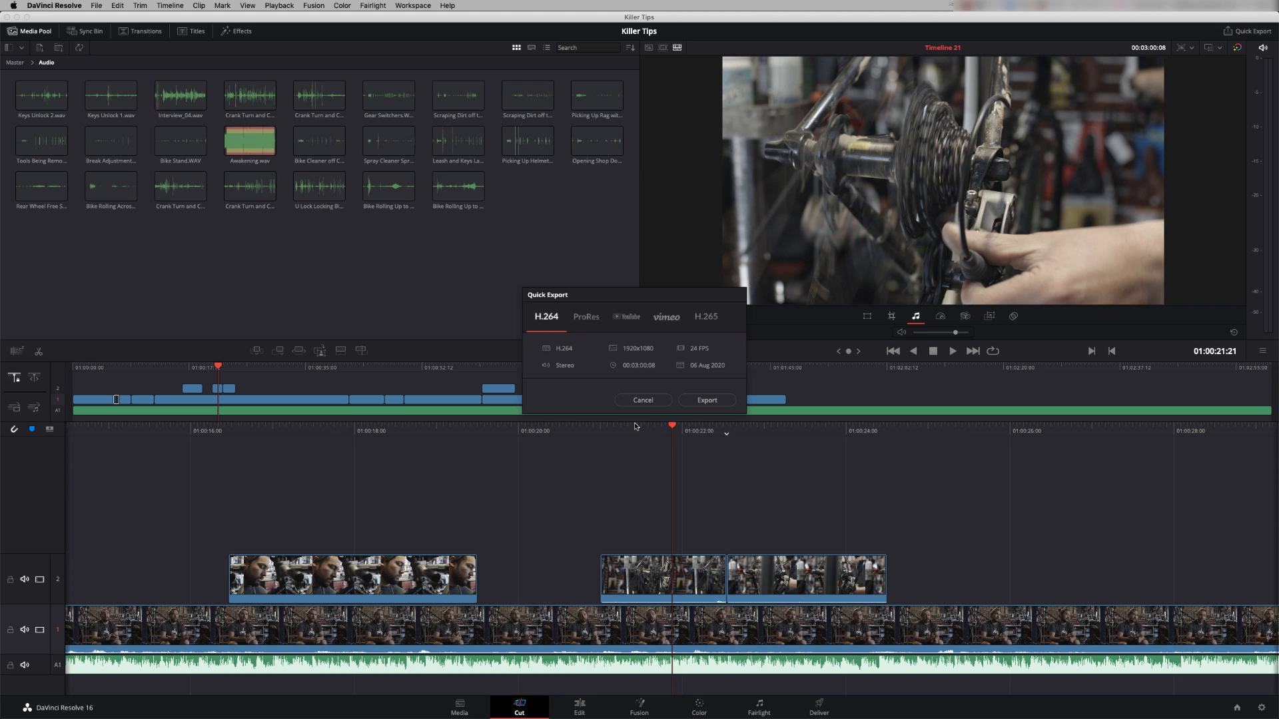
left_click(643, 400)
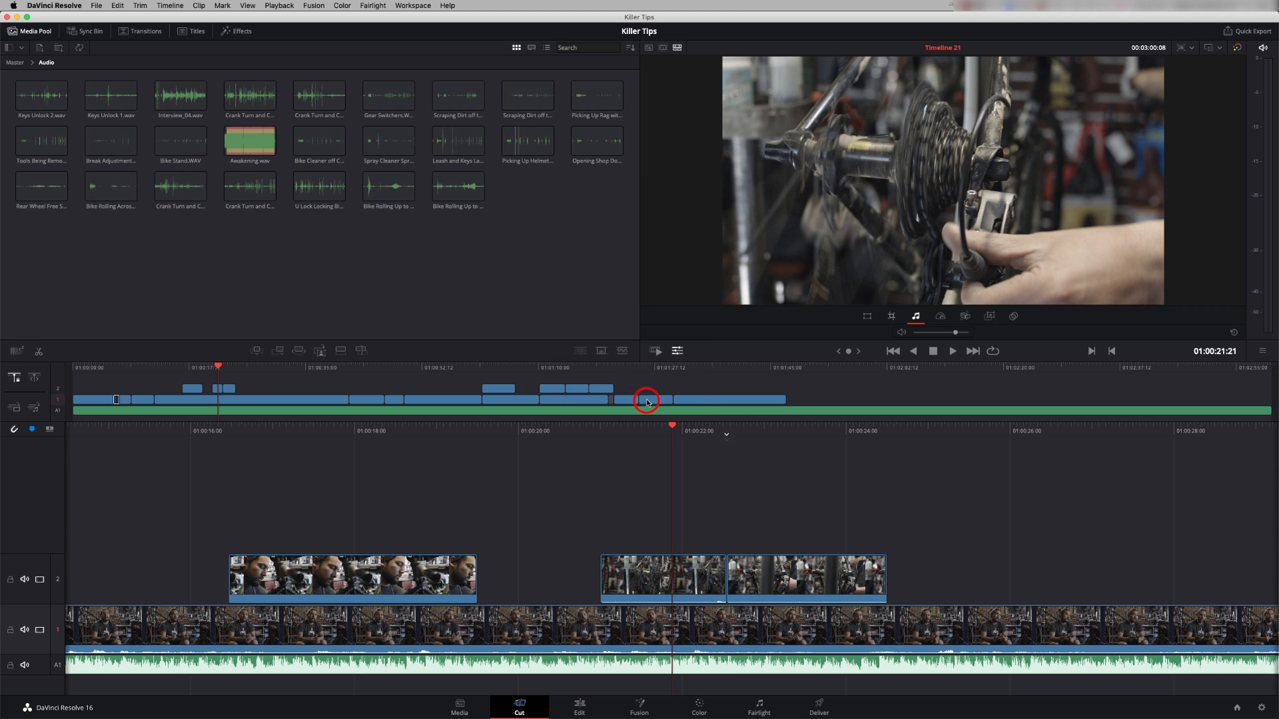
left_click(819, 709)
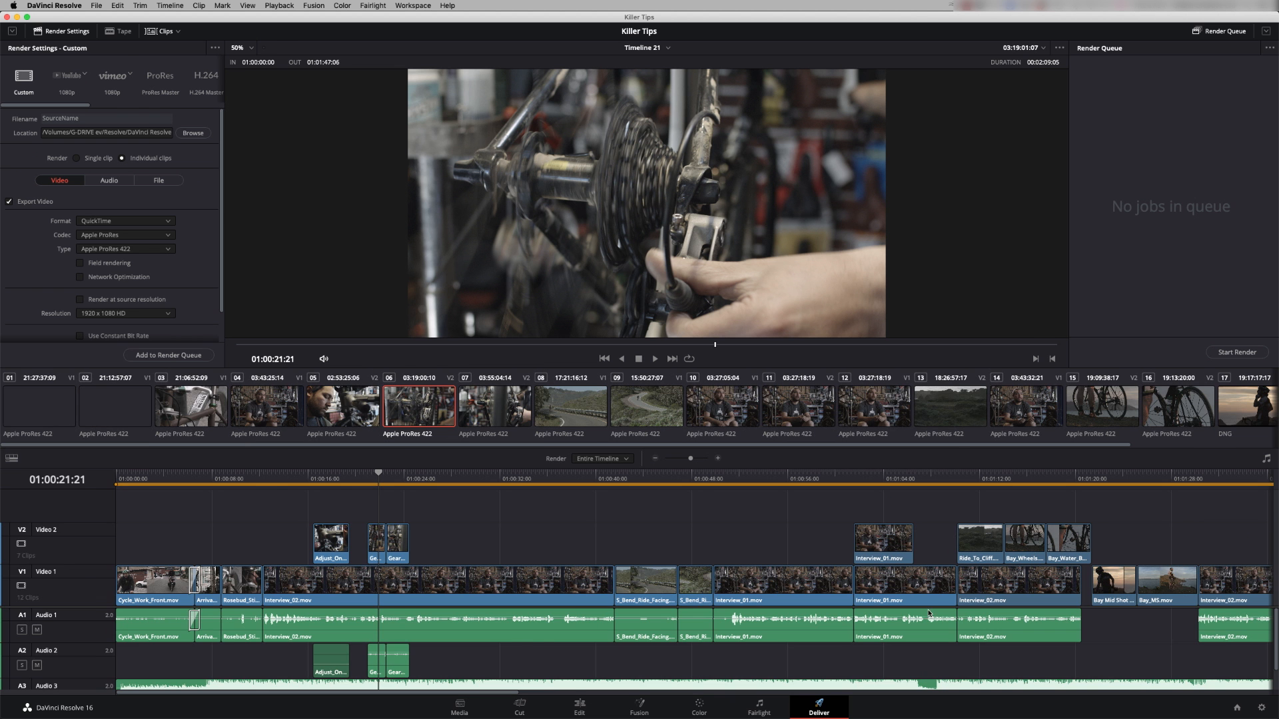